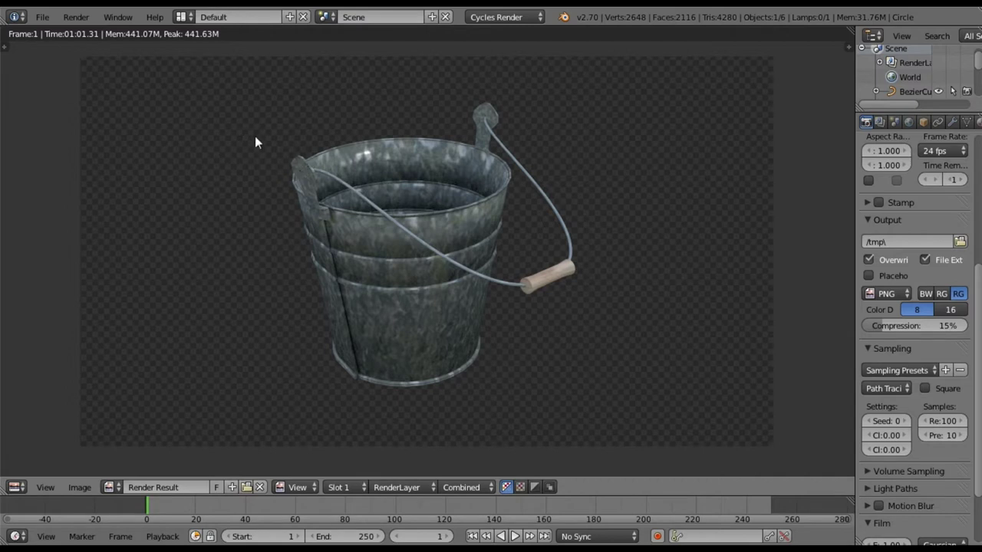
- Start a new scene from the start-up file and delete the default cube
left_click(48, 22)
left_click(62, 36)
left_click(42, 17)
left_click(57, 34)
left_click(60, 46)
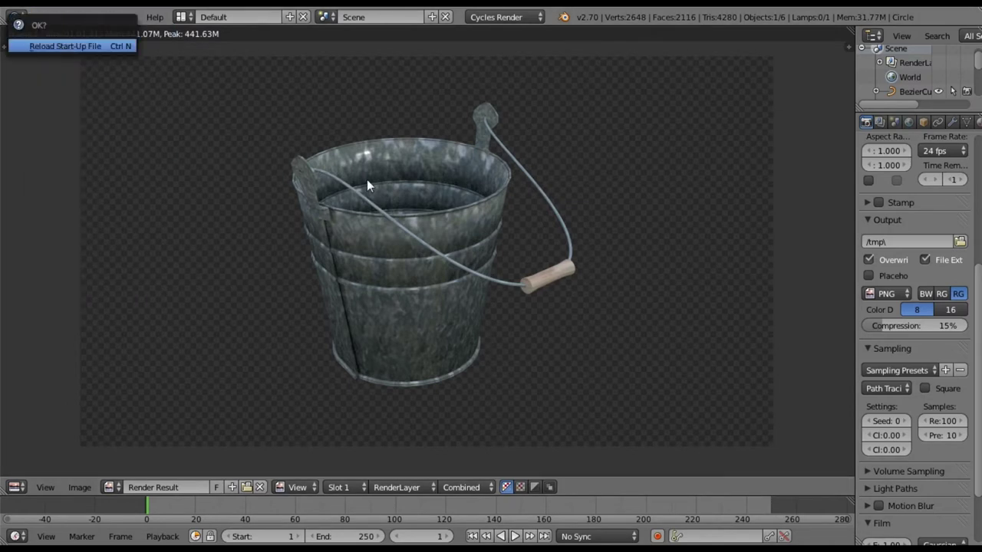
key("x")
left_click(541, 285)
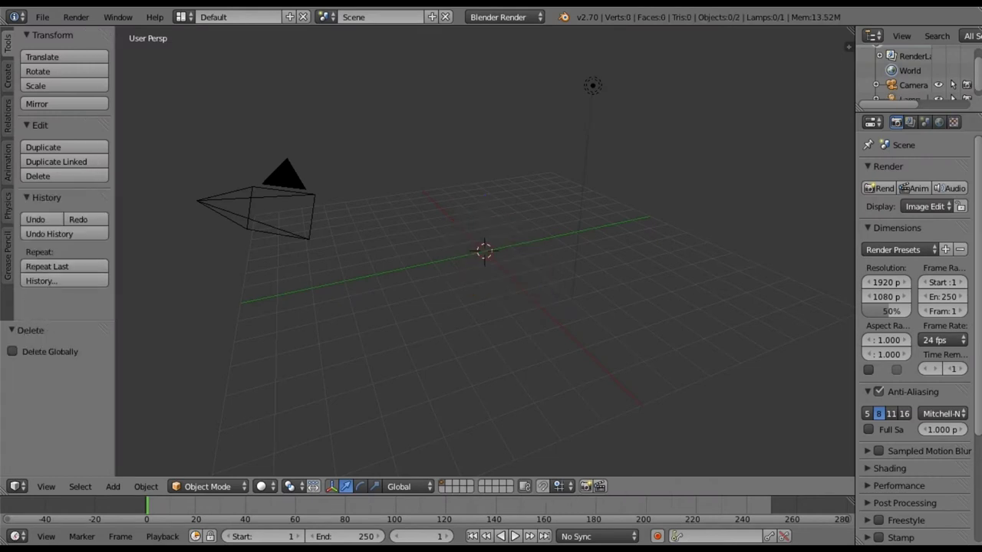
- Start the Screencast Keys display in the 3D view and hide the properties region again
left_click(847, 46)
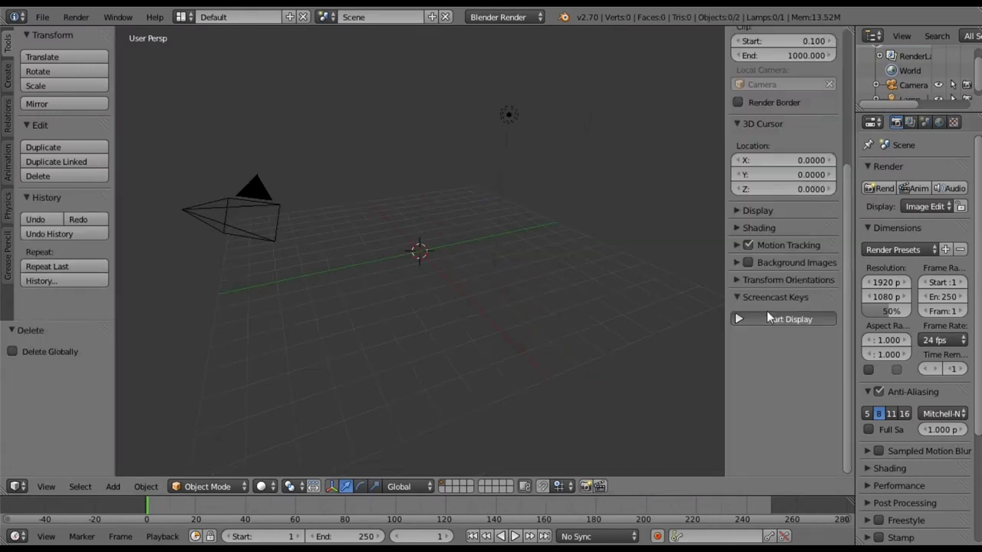
left_click(766, 319)
key("n")
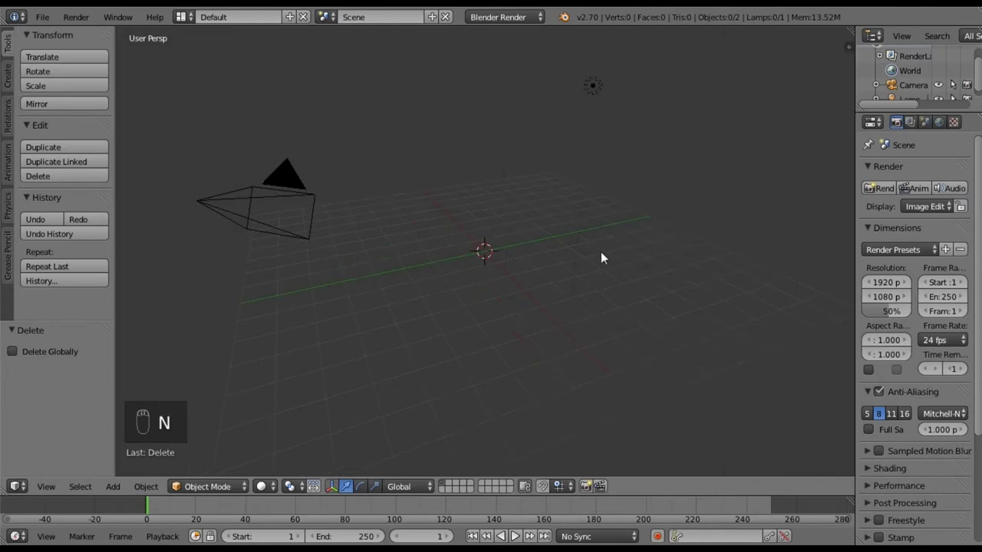
- Delete the default lamp from the scene
right_click(591, 89)
key("x")
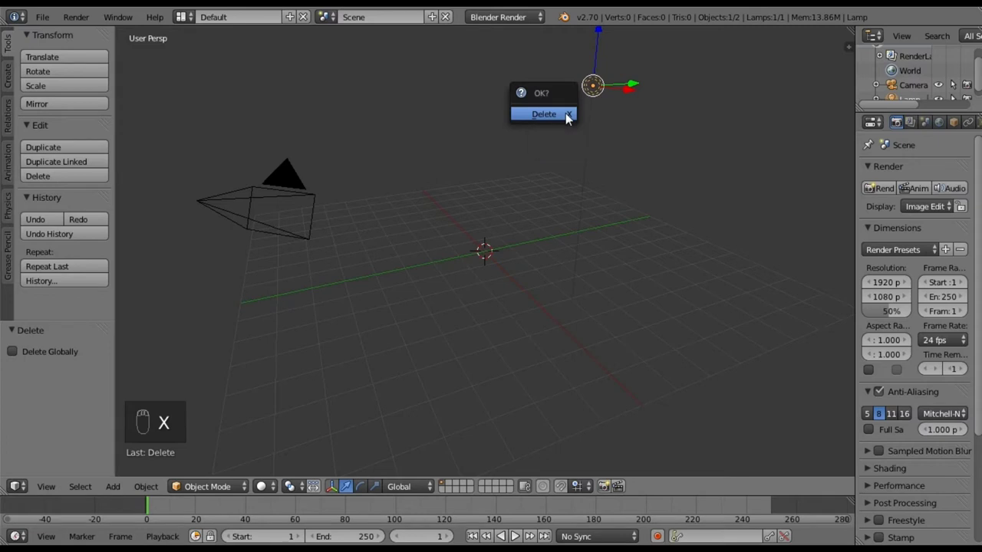
left_click(566, 114)
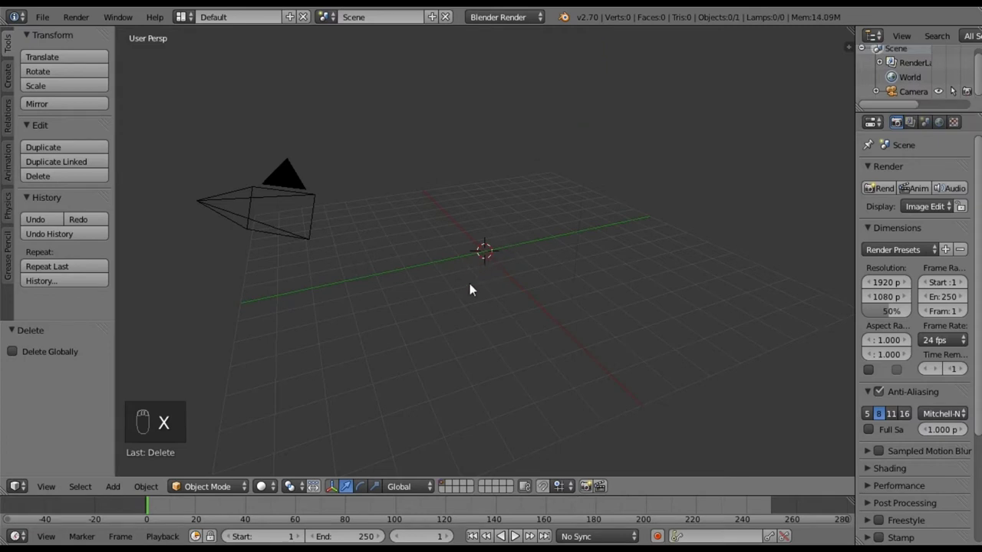
- Add a mesh circle with 32 vertices and radius 0.305 at the origin, and turn off the transform manipulator
key("shift+a")
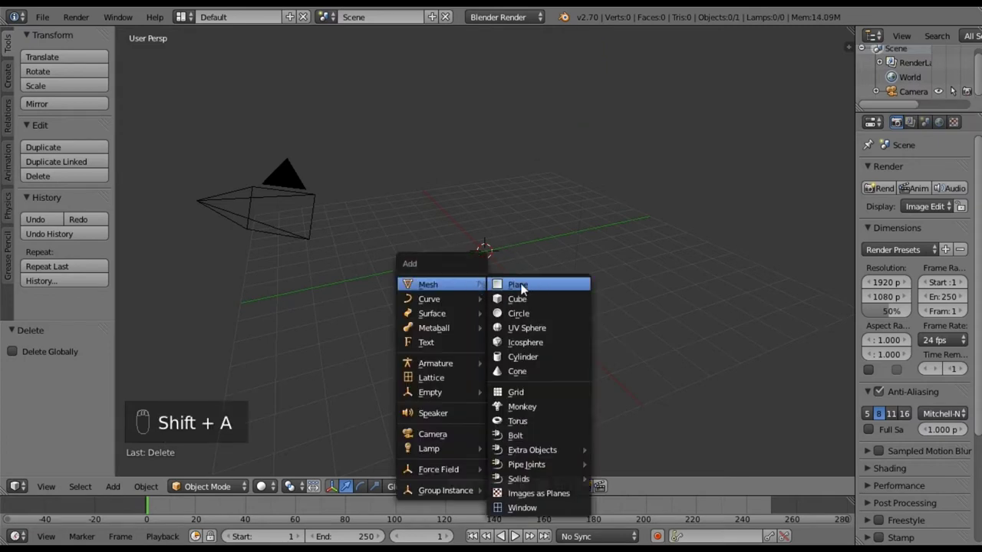
left_click(520, 314)
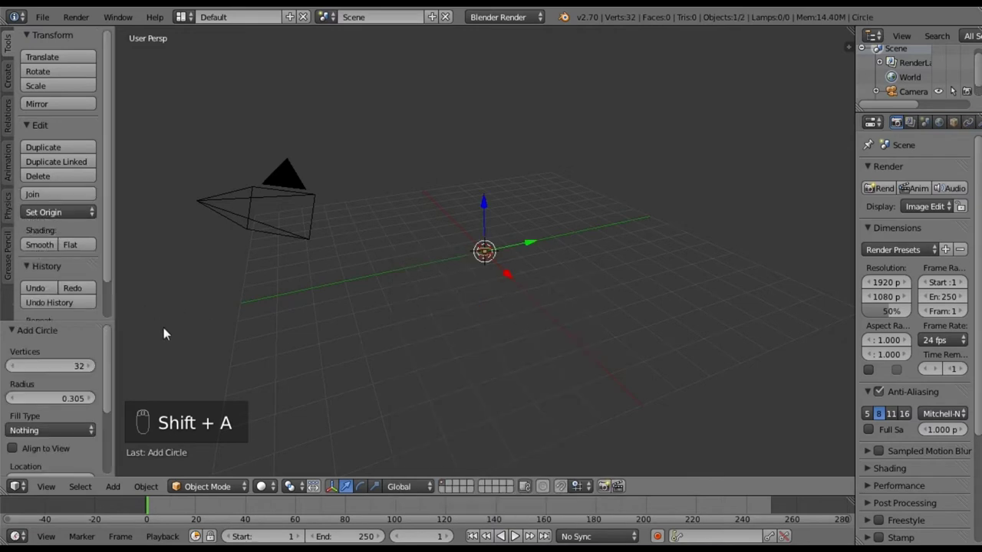
middle_click_drag(422, 283, 519, 317)
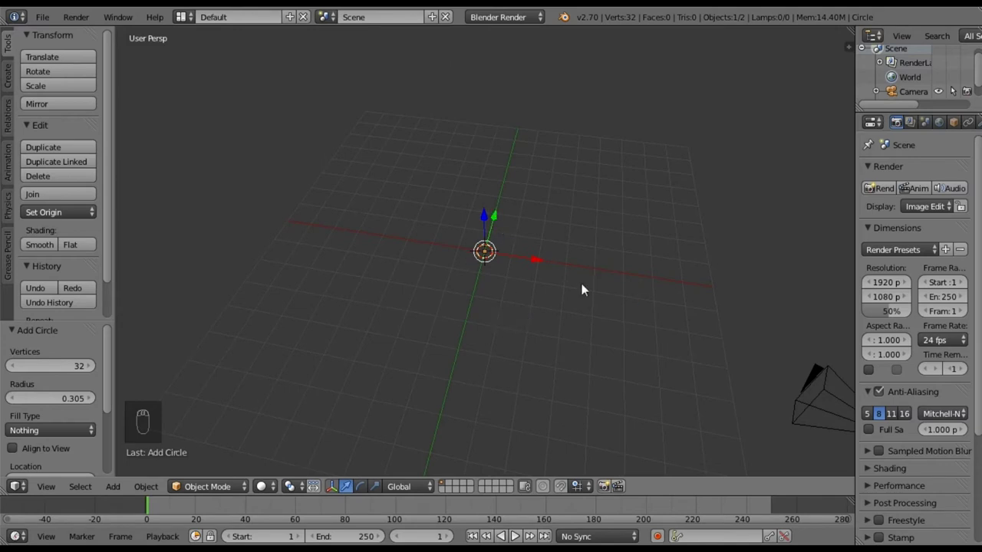
left_click(330, 486)
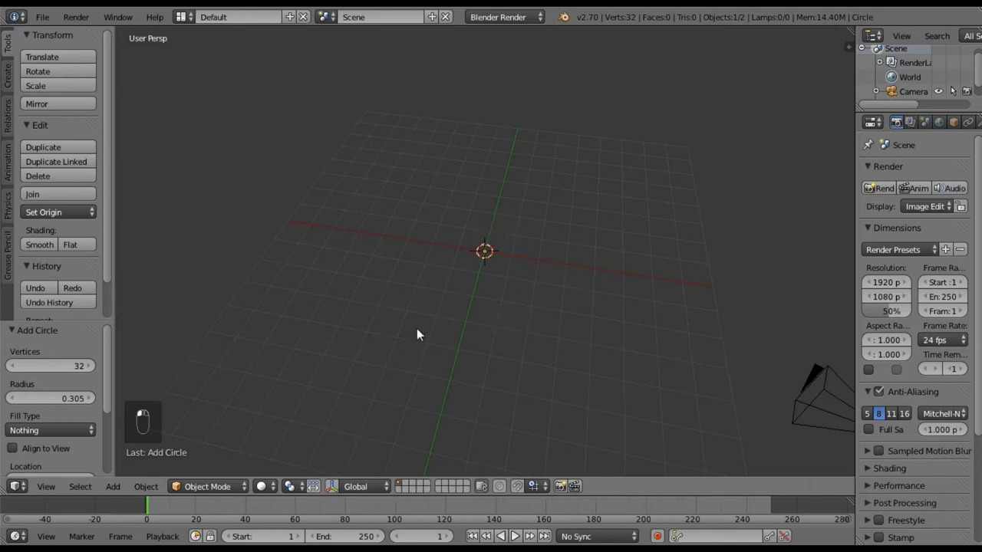
- In the front orthographic view, move the circle up about 0.6 along the Z axis
key("KP_1")
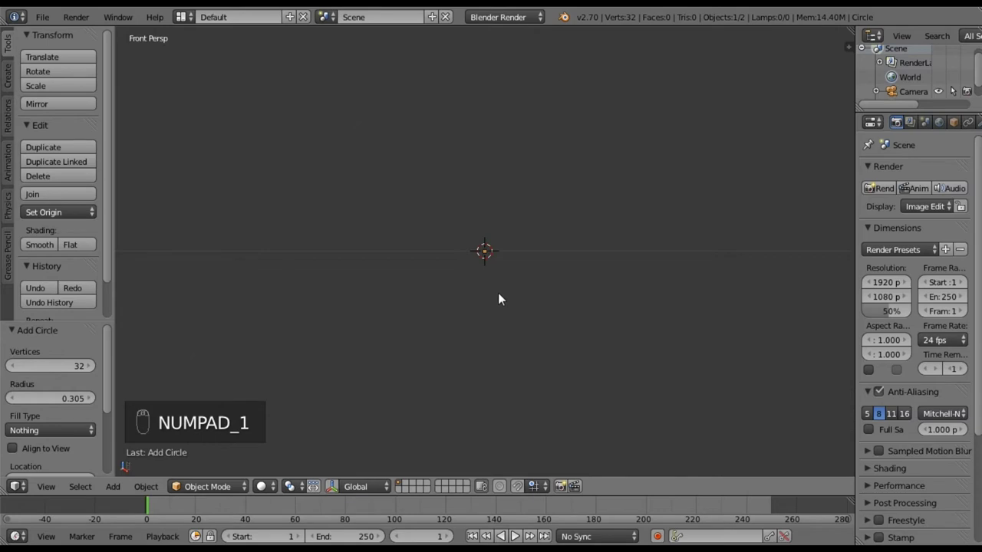
key("KP_5")
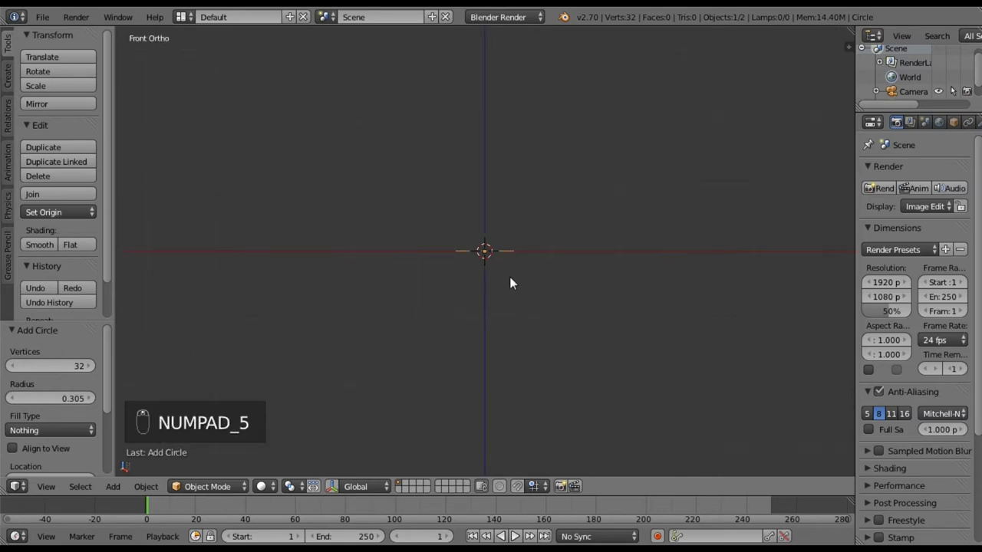
scroll(509, 283, "up", 6)
scroll(509, 282, "down", 3)
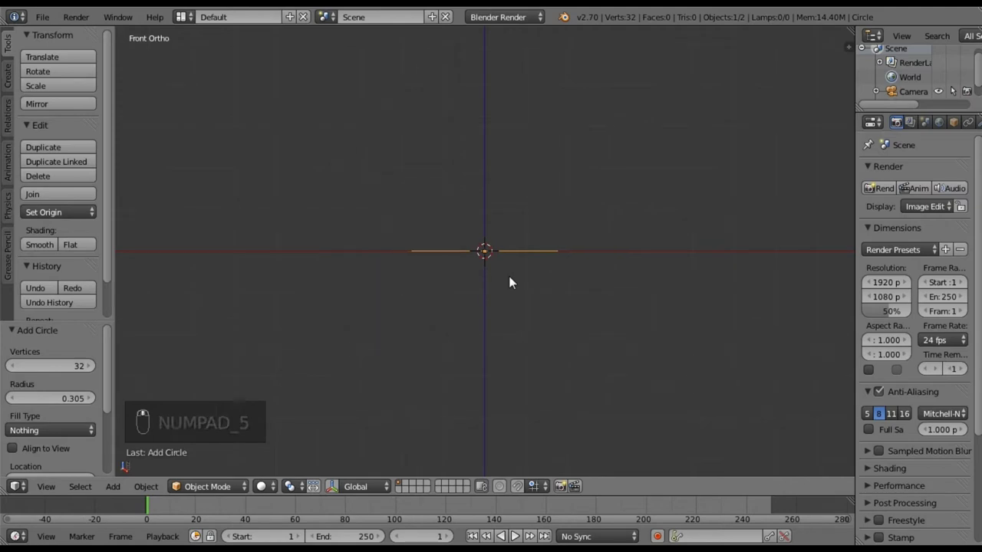
middle_click_drag(508, 282, 493, 306, "shift")
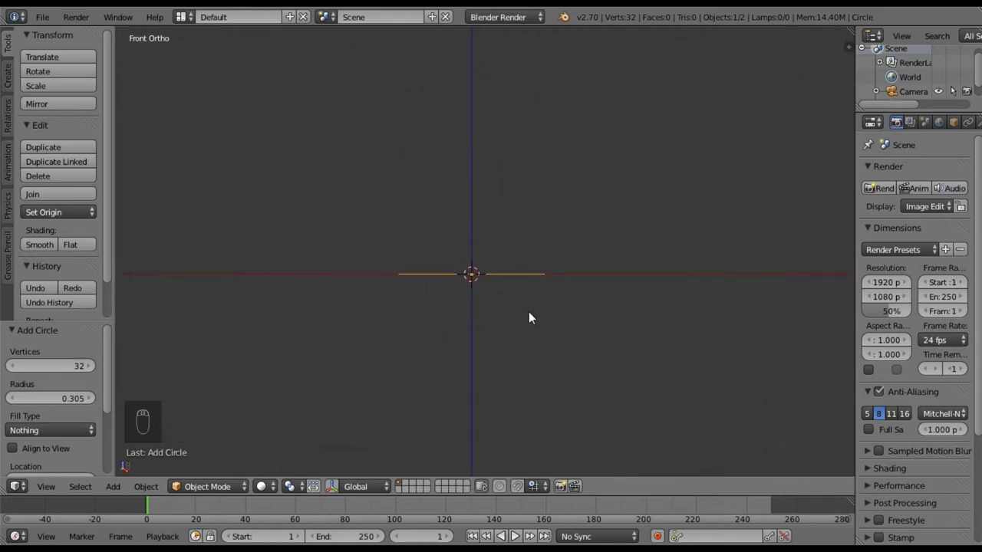
key("g")
key("z")
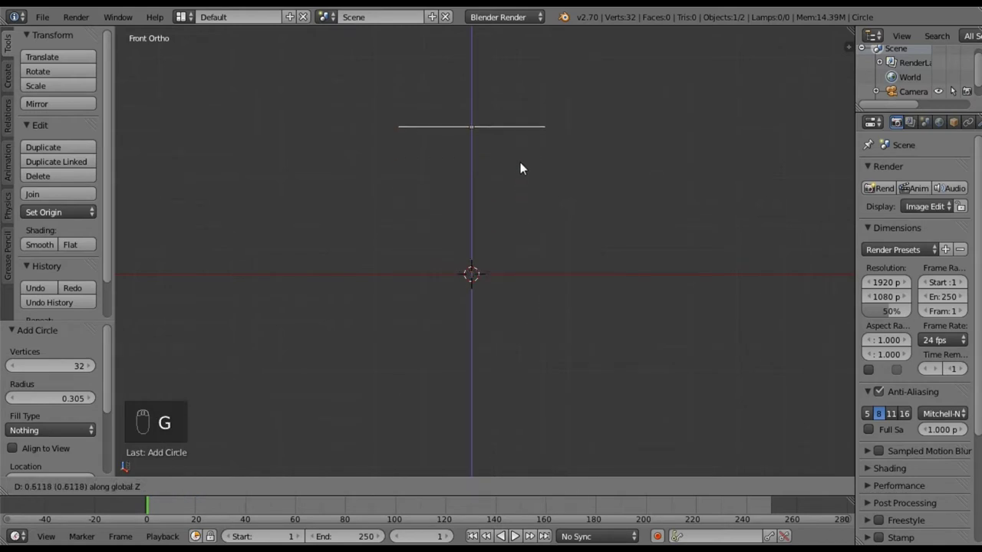
left_click(520, 167)
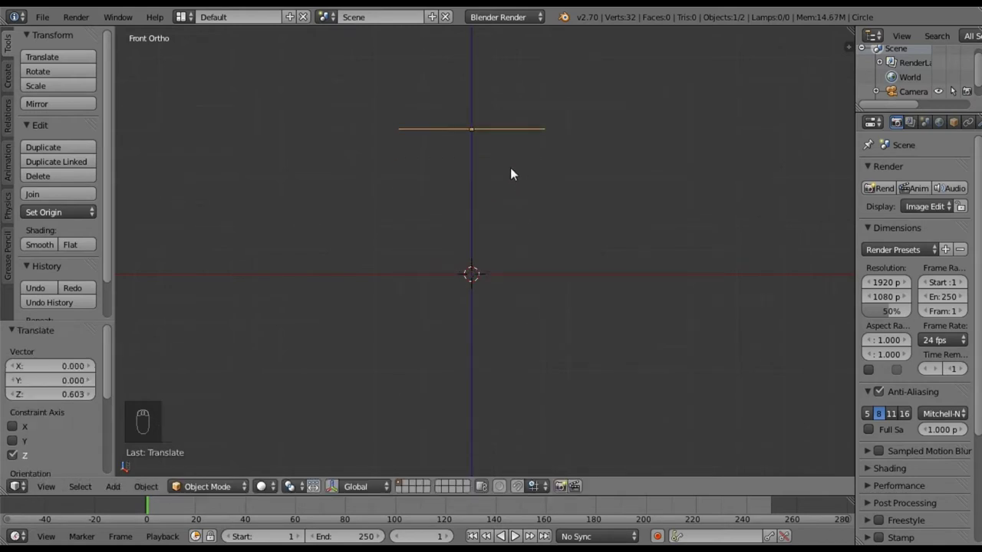
- Extrude the circle straight down 0.6 along Z to the ground line and scale the lower ring to about 0.86
key("Tab")
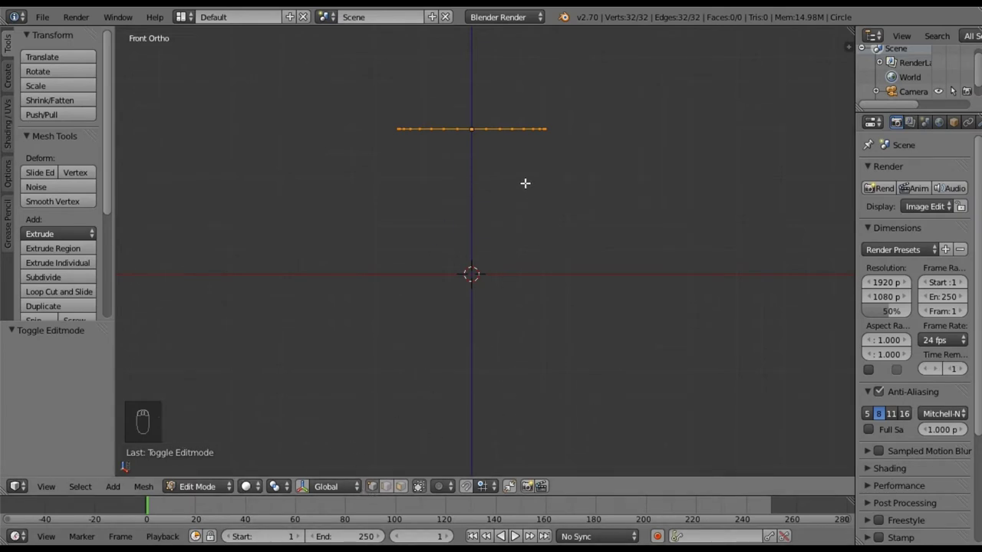
key("e")
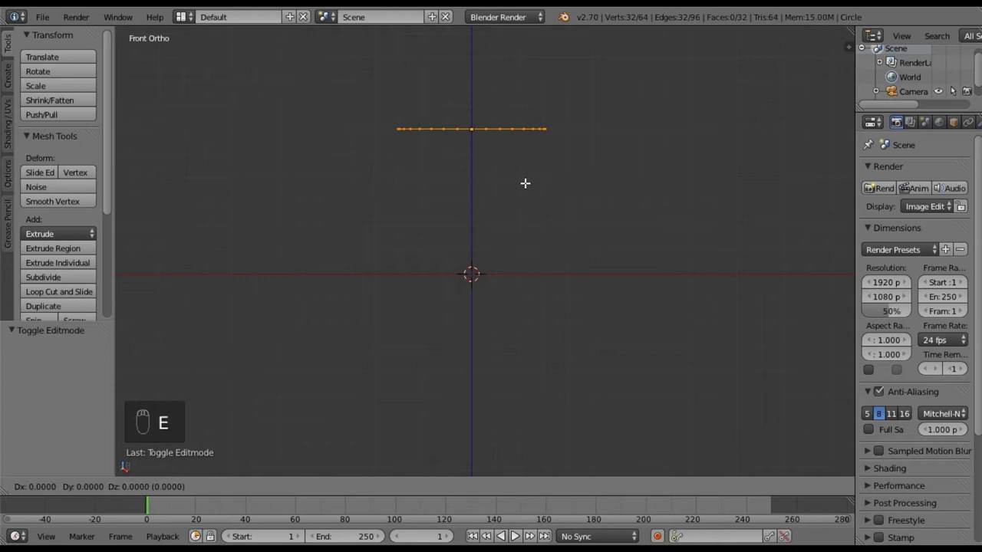
key("z")
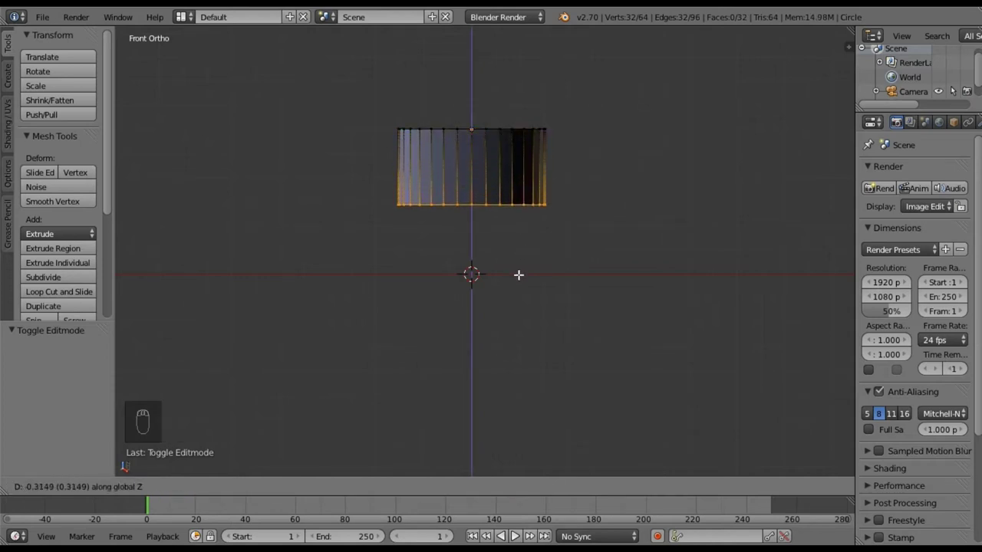
left_click(506, 329)
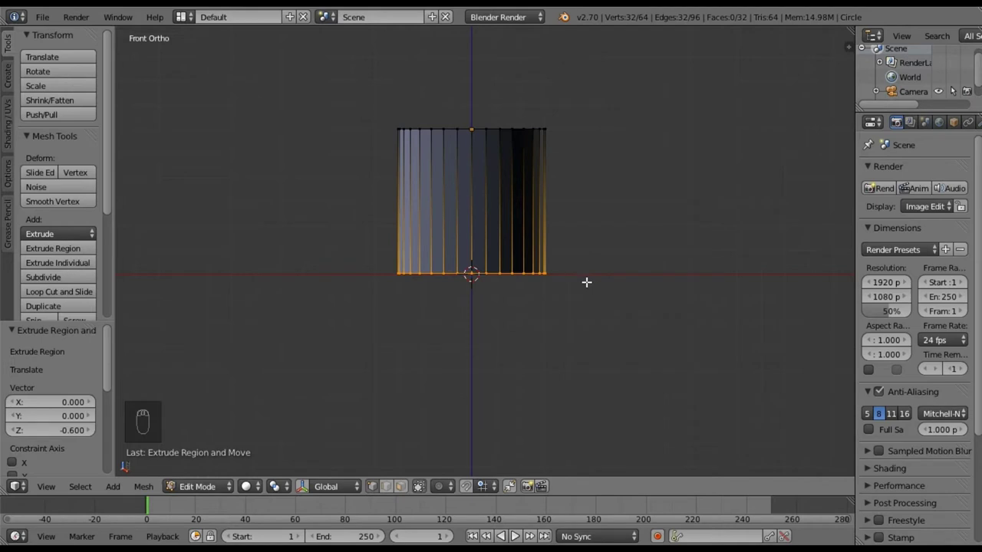
key("s")
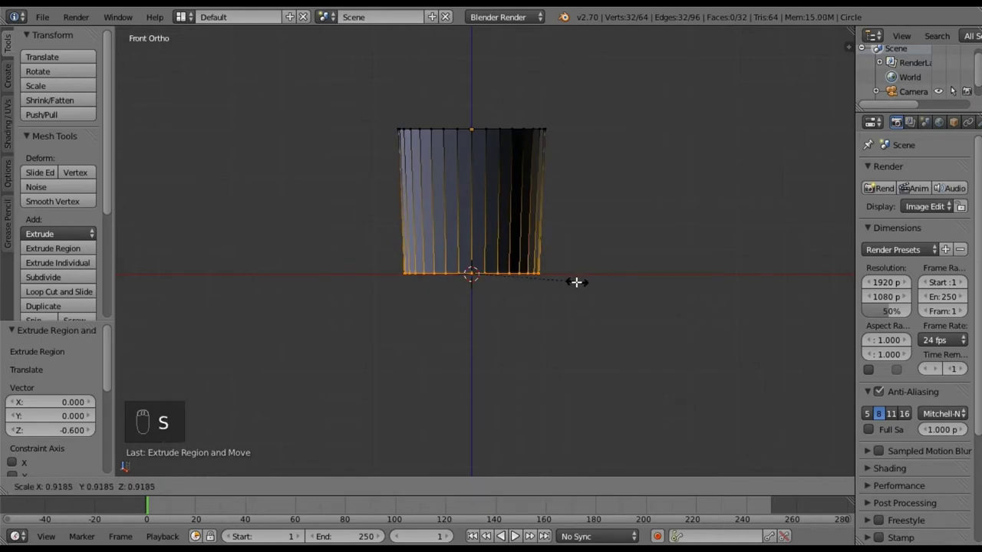
left_click(570, 283)
- Fill the lower ring with a face to close the bucket's bottom, and deselect everything
middle_click_drag(517, 243, 514, 222)
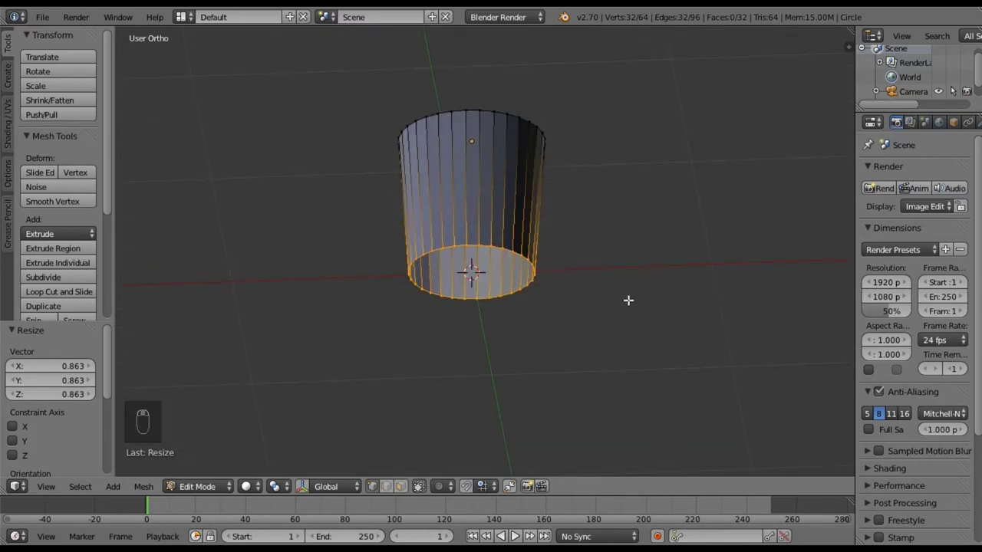
key("f")
middle_click_drag(499, 235, 506, 344)
scroll(560, 261, "up", 2)
scroll(560, 261, "up", 1)
middle_click_drag(554, 250, 460, 232)
key("a")
scroll(446, 341, "up", 1)
middle_click_drag(447, 341, 445, 333)
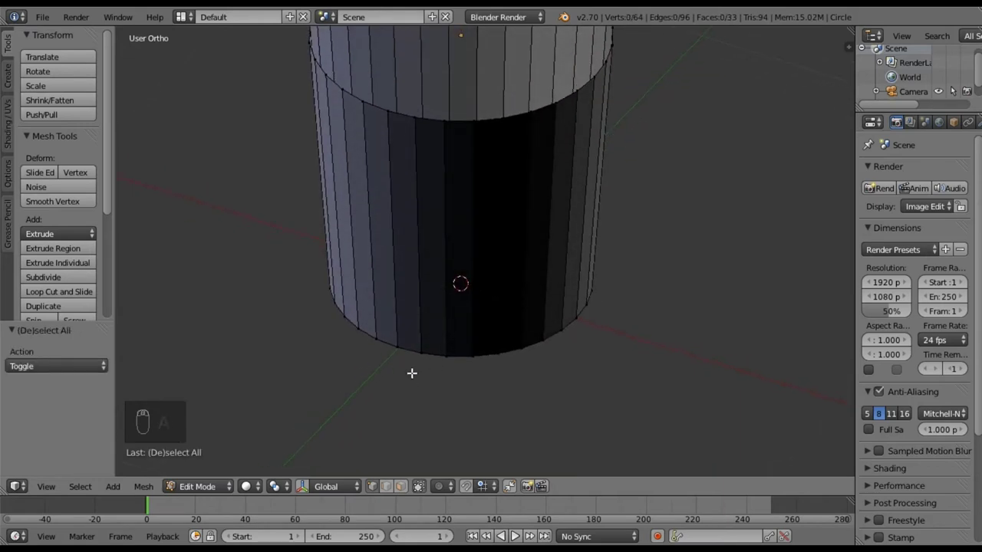
- Try to open a gap in the bucket's side by deleting one vertical edge, and undo the deletion
left_click(387, 486)
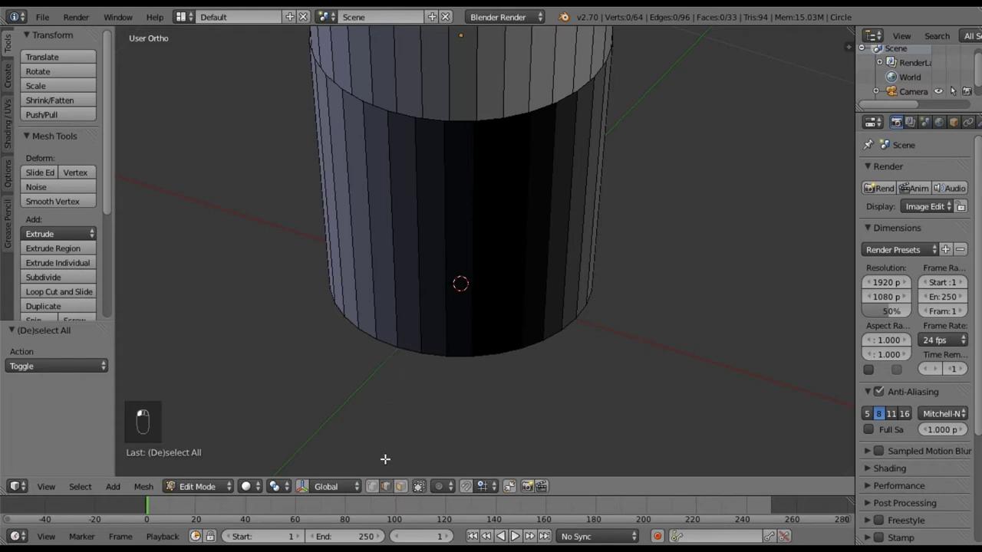
right_click(391, 194)
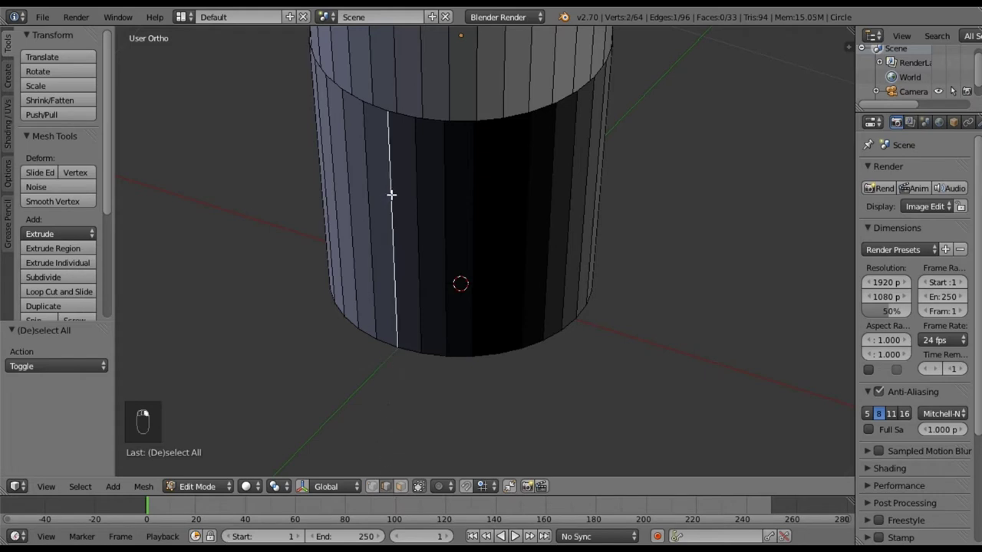
middle_click_drag(403, 227, 463, 237)
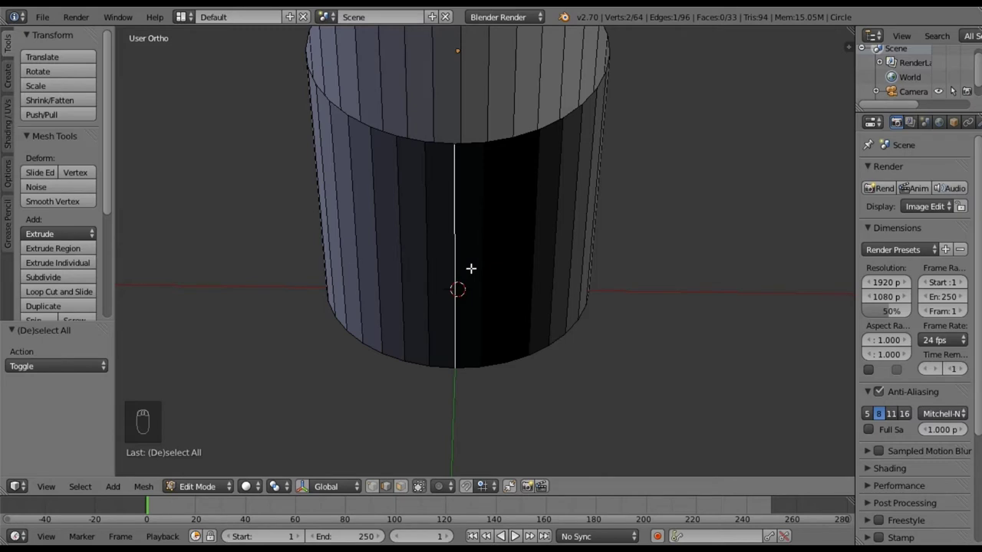
key("x")
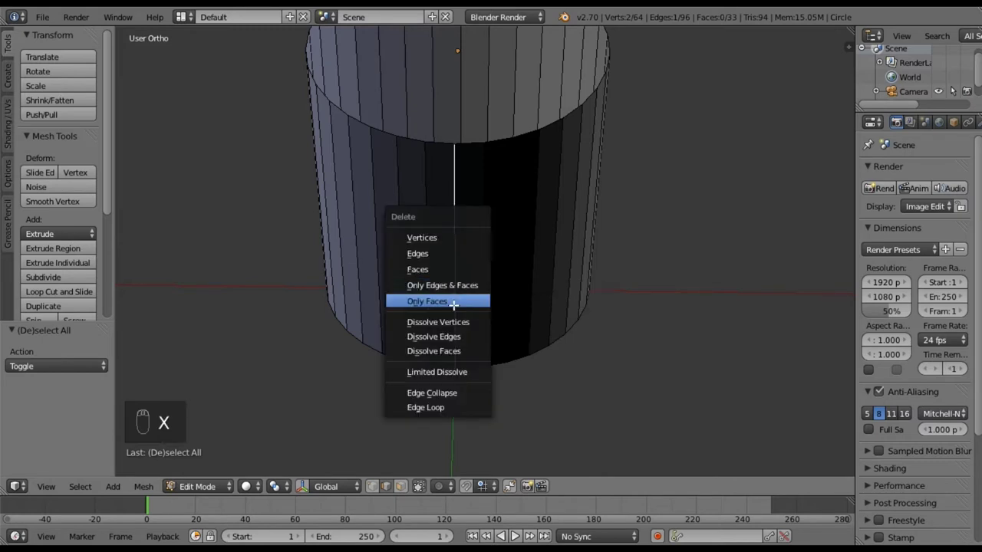
left_click(450, 254)
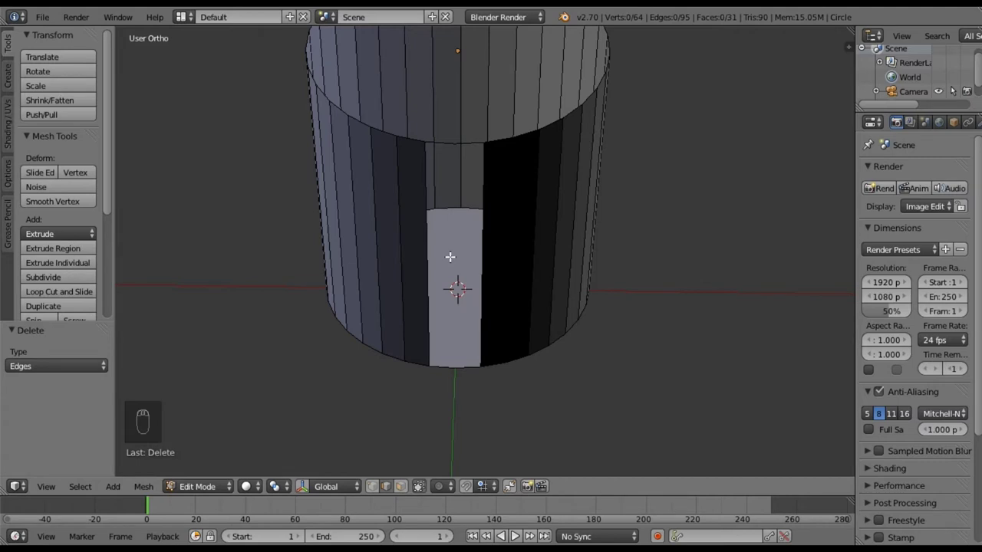
key("ctrl+z")
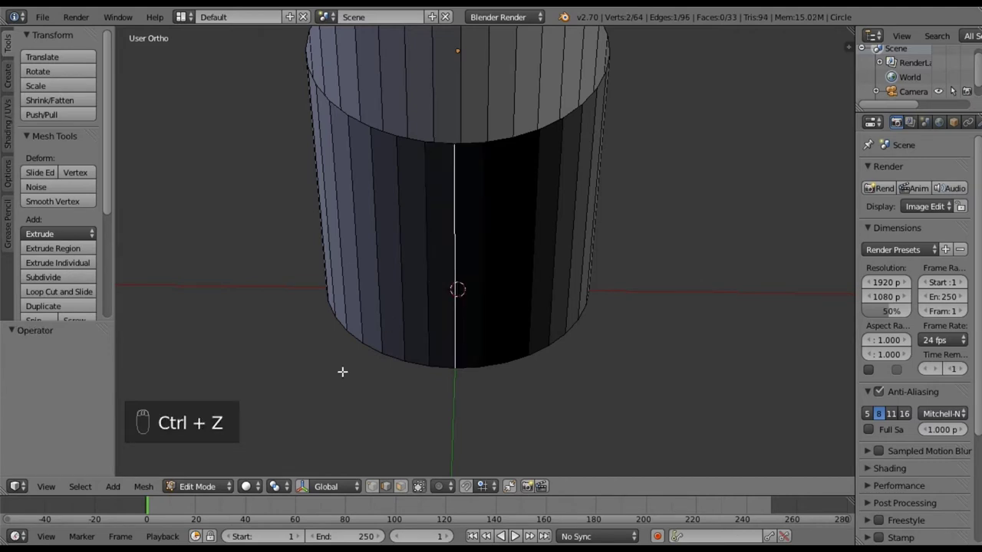
- Delete one vertical face from the bucket's side wall, just beside the Y axis
left_click(400, 486)
right_click(446, 276)
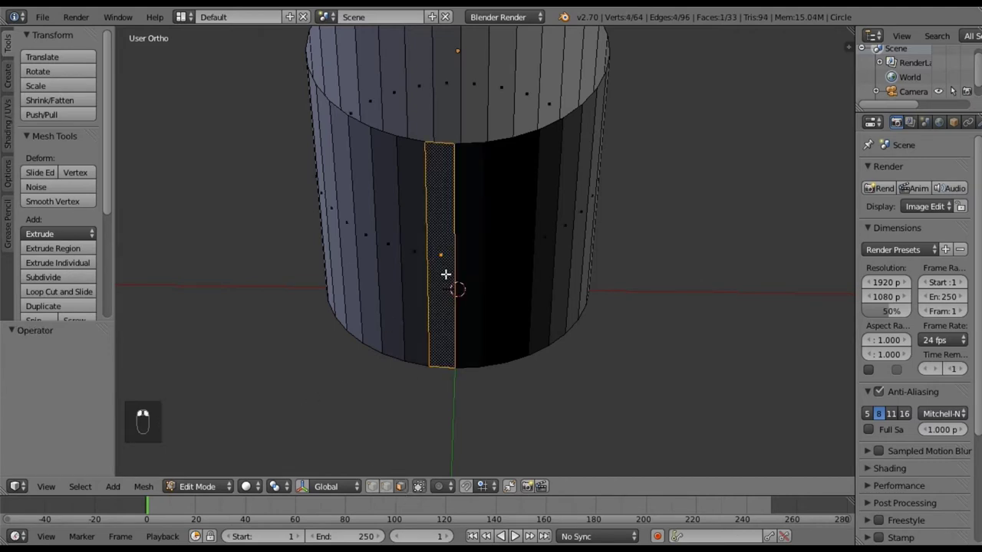
key("x")
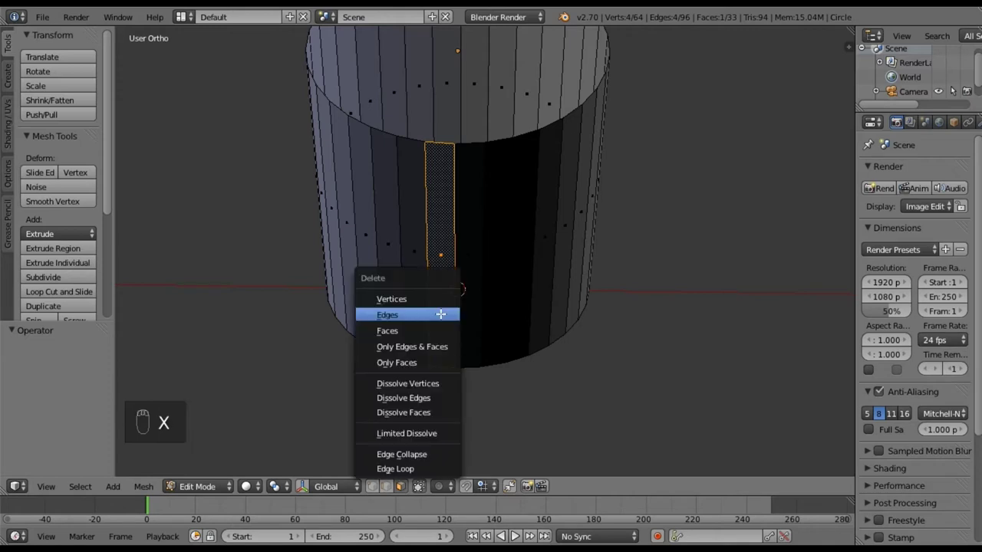
left_click(430, 333)
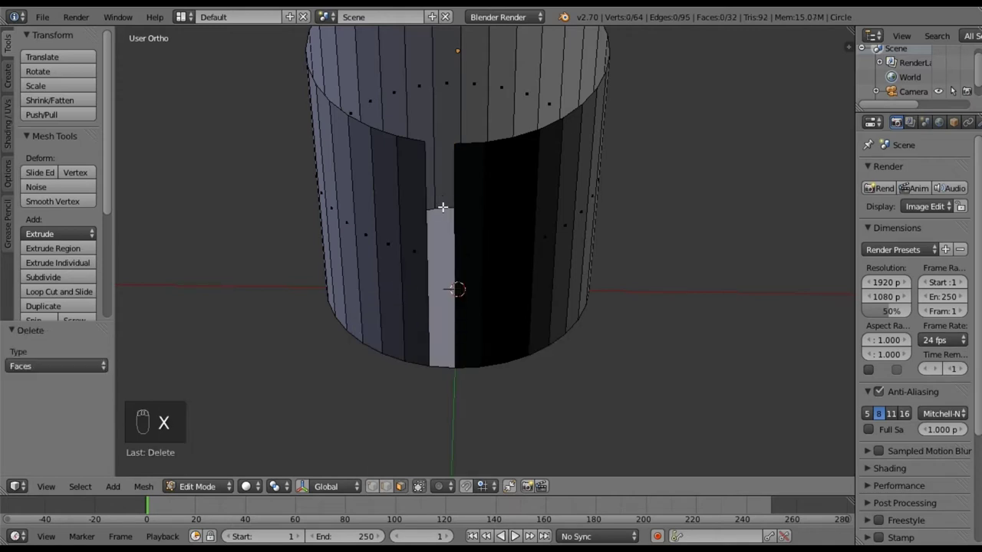
- Select the vertical edge bordering the side gap and move it in top view partway toward the Y axis to narrow the opening
middle_click_drag(442, 206, 402, 400)
left_click(385, 486)
right_click(427, 167)
middle_click_drag(429, 346, 455, 296)
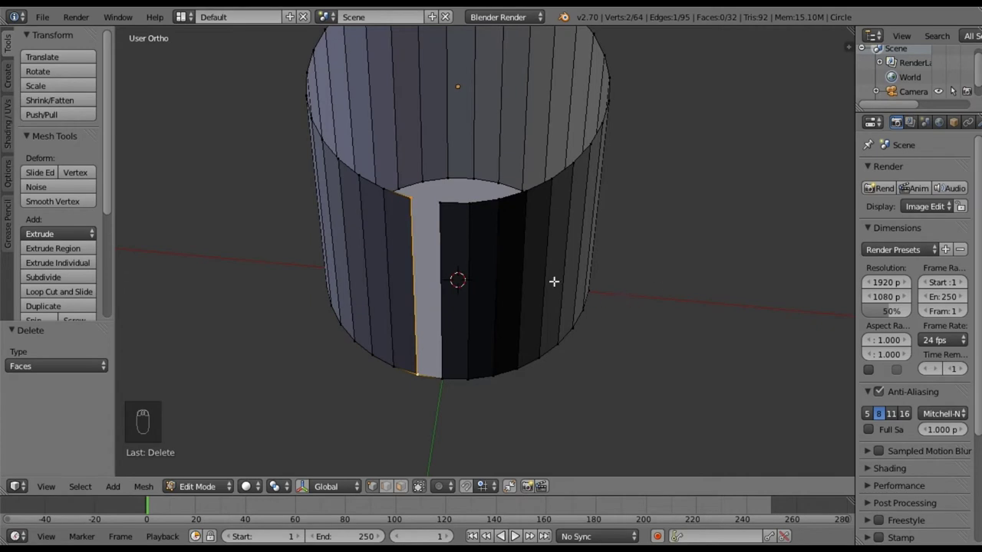
key("KP_7")
middle_click_drag(514, 350, 517, 263, "shift")
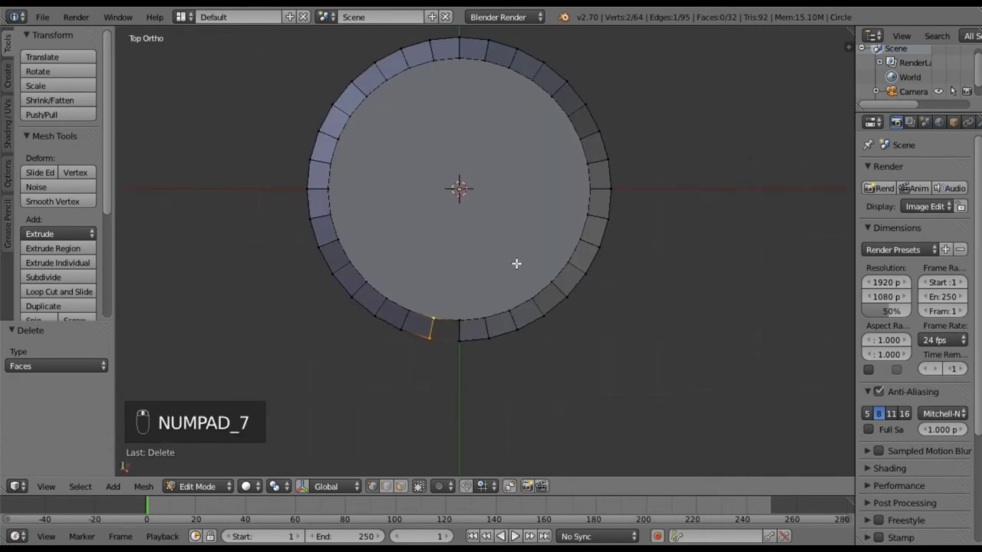
scroll(509, 268, "up", 4)
key("g")
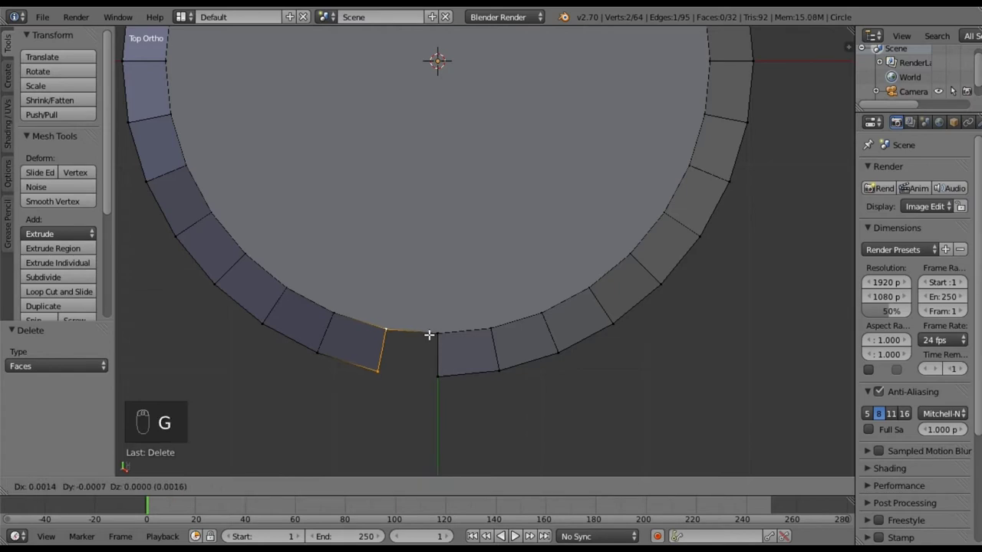
left_click(434, 335)
- Shift the next vertical edge of the side wall along the curve toward the gap to even out the face widths
key("a")
right_click(316, 351)
right_click(332, 317, "shift")
key("g")
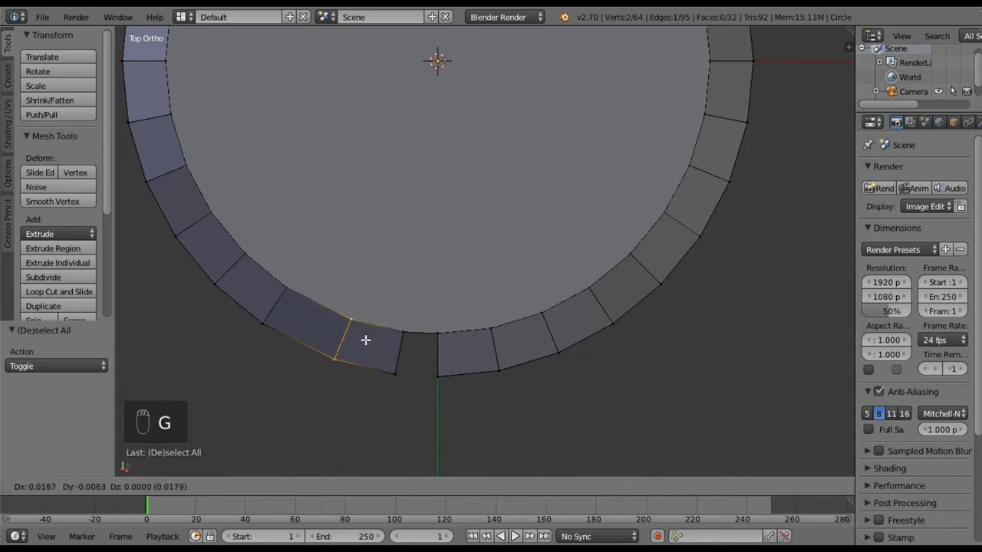
left_click(365, 340)
- Move the gap's vertical edge about 0.042 along X and -0.005 along Y so it slightly overlaps the opposite wall edge
key("a")
right_click(395, 371)
right_click(401, 340, "shift")
key("g")
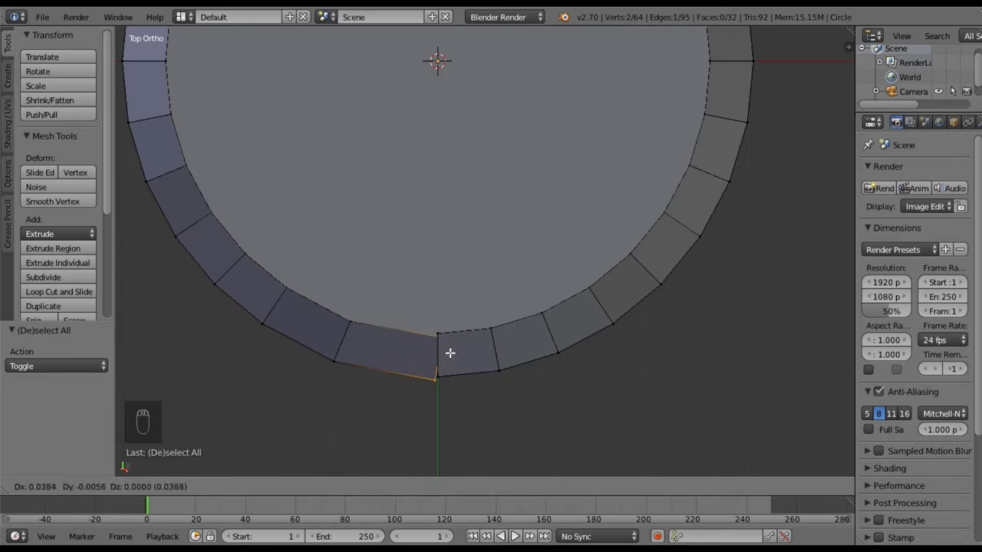
left_click(453, 352)
- Examine the overlapping seam in the side wall from several angles
middle_click_drag(458, 394, 365, 326)
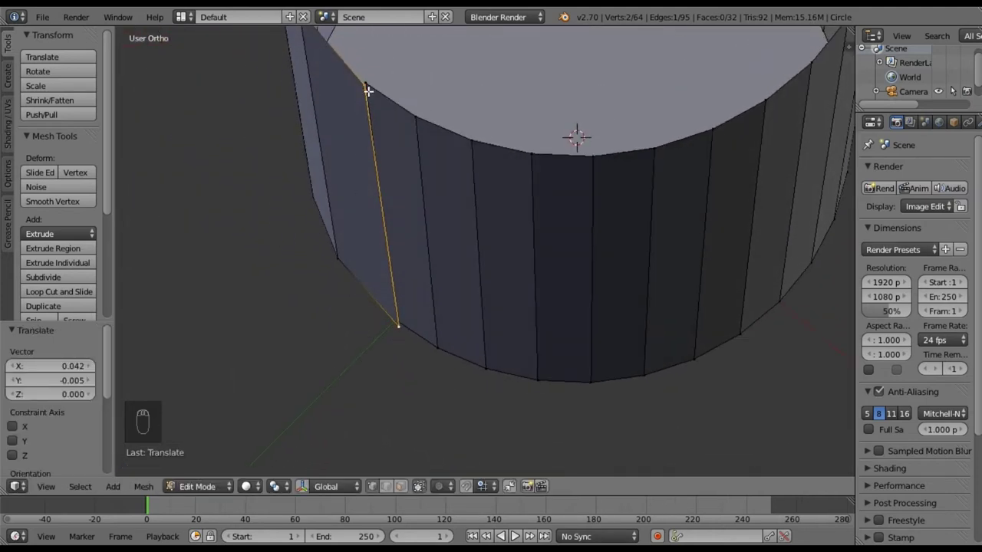
middle_click_drag(405, 327, 451, 259)
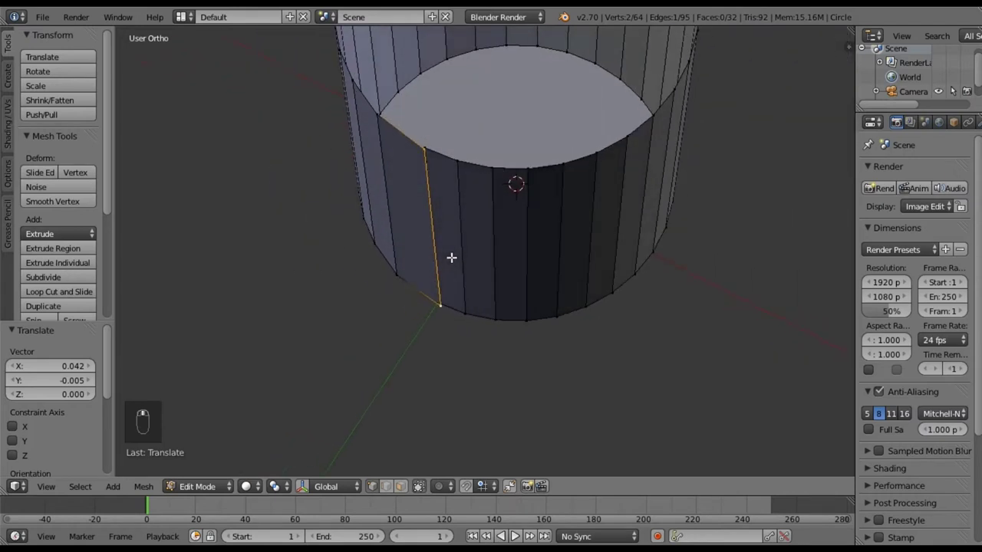
middle_click_drag(463, 194, 430, 237, "shift")
scroll(457, 291, "up", 1)
scroll(457, 289, "up", 1)
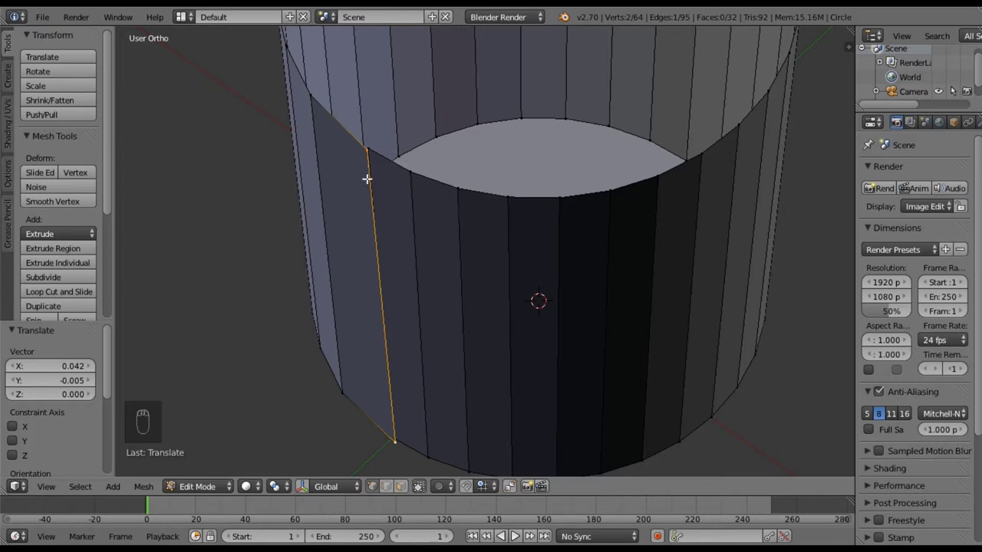
middle_click_drag(377, 237, 348, 220)
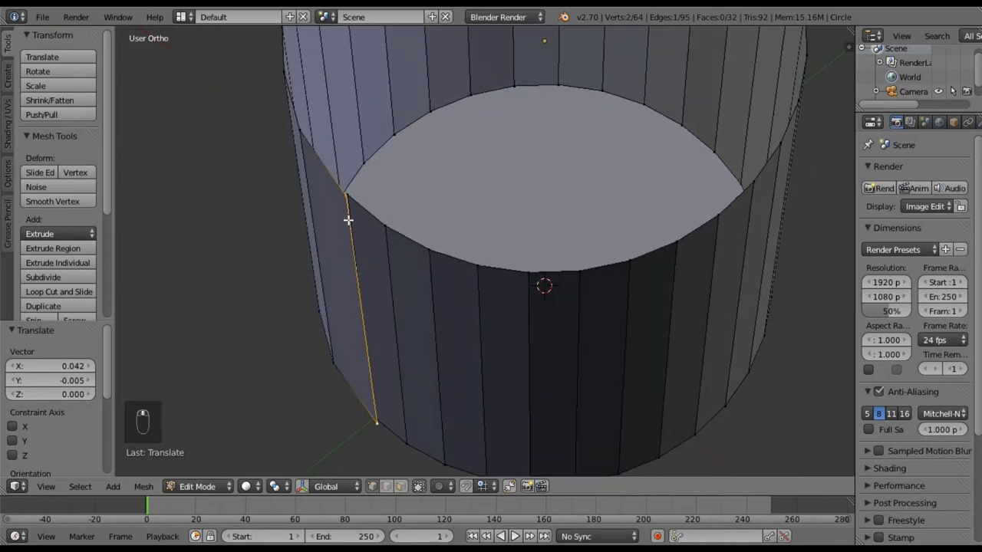
middle_click_drag(372, 377, 473, 281)
middle_click_drag(440, 200, 435, 217, "shift")
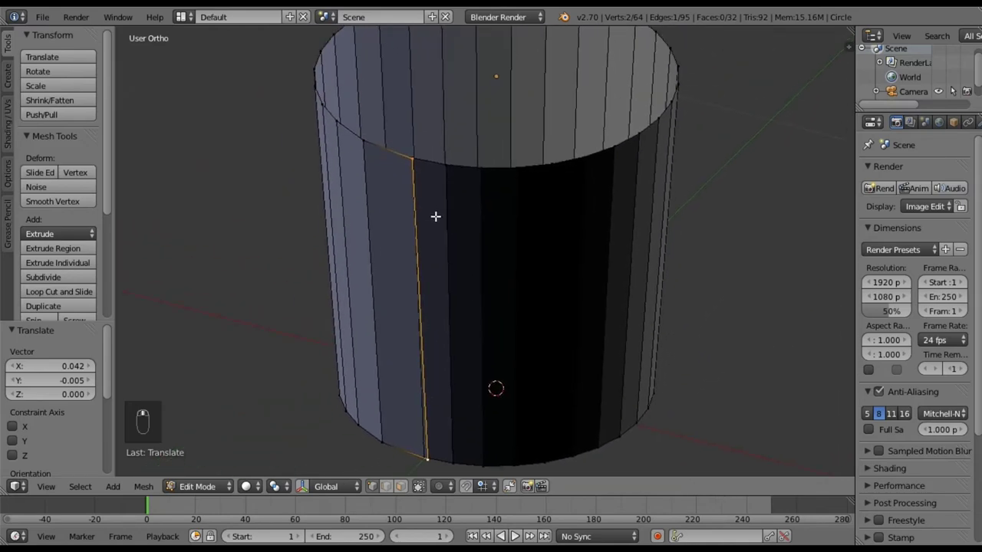
- Extrude the bucket's top edge loop in place and scale the new ring outward to about 1.024
key("a")
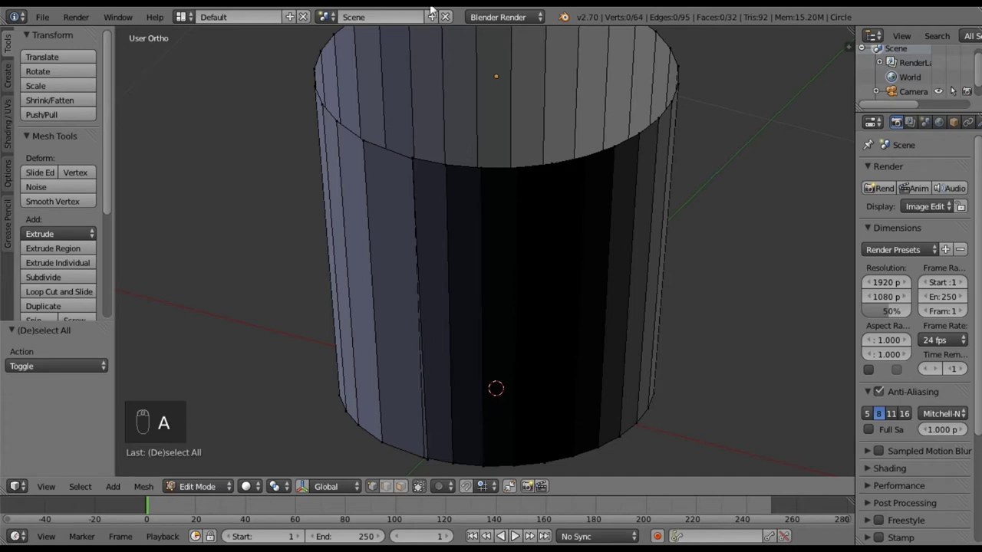
right_click(462, 166, "alt")
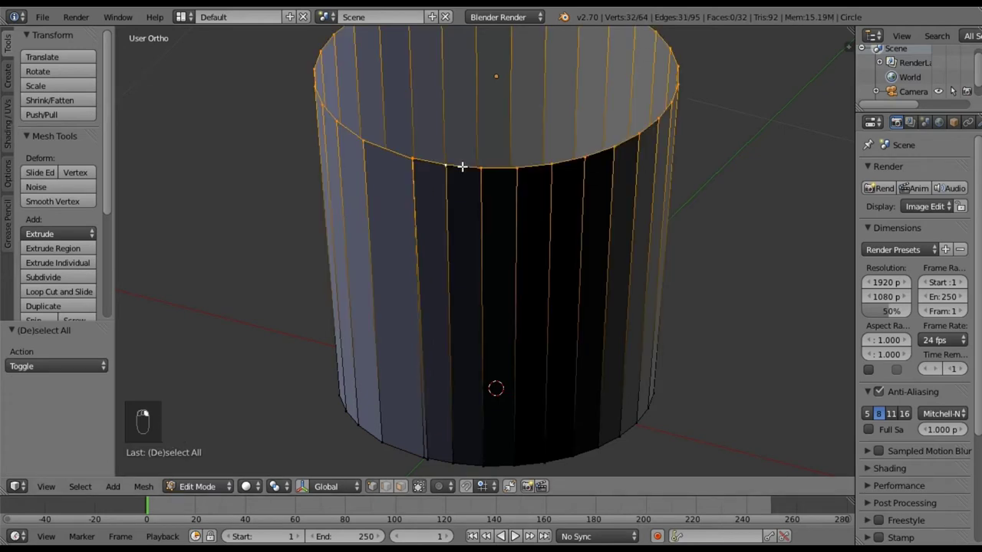
middle_click_drag(499, 177, 572, 204)
middle_click_drag(545, 268, 545, 261)
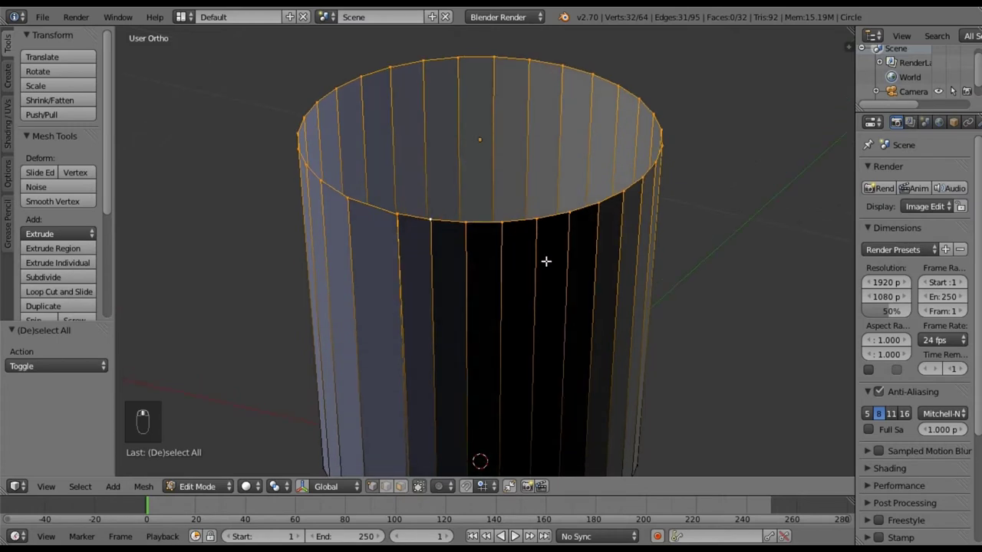
key("e")
right_click(545, 262)
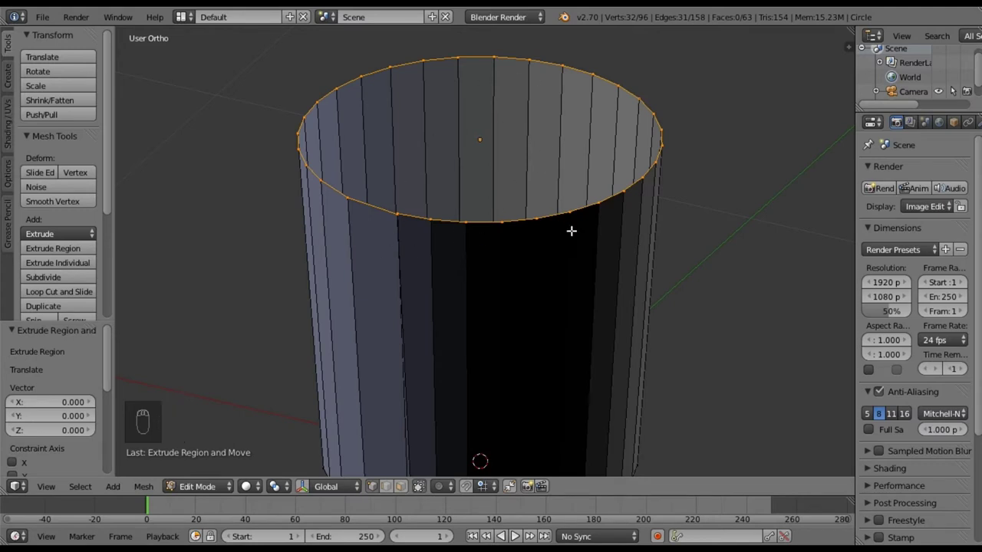
key("s")
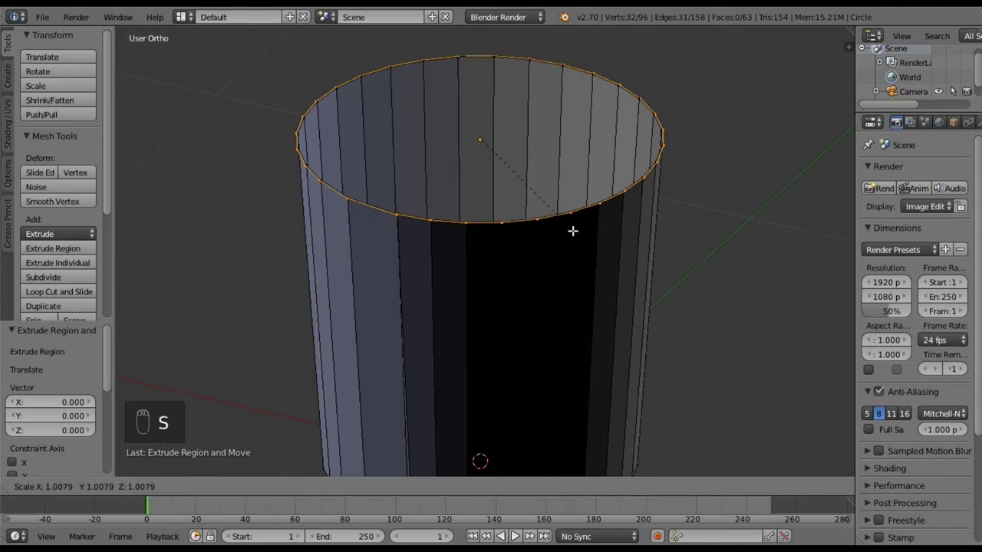
left_click(576, 228)
- Lower the widened rim ring about 0.005 along Z
key("g")
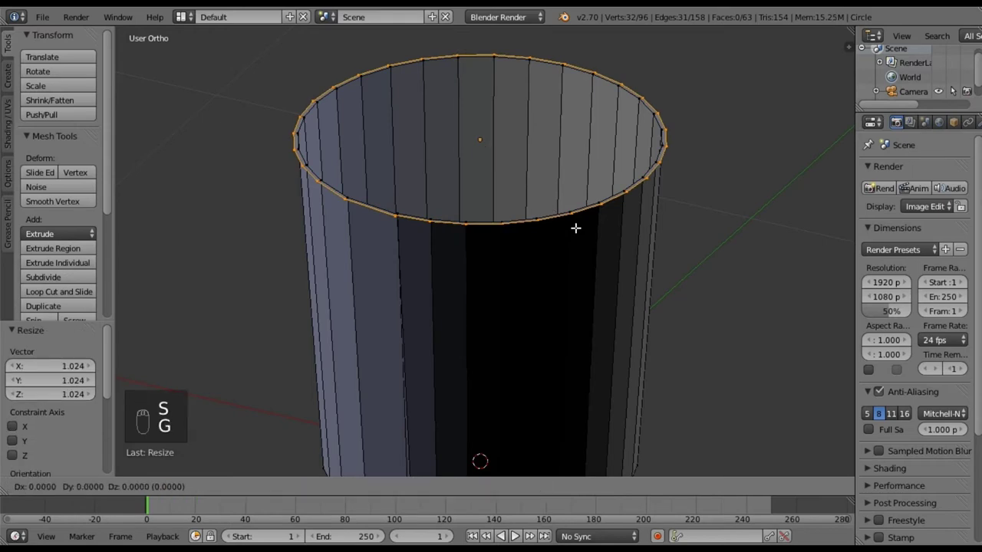
key("z")
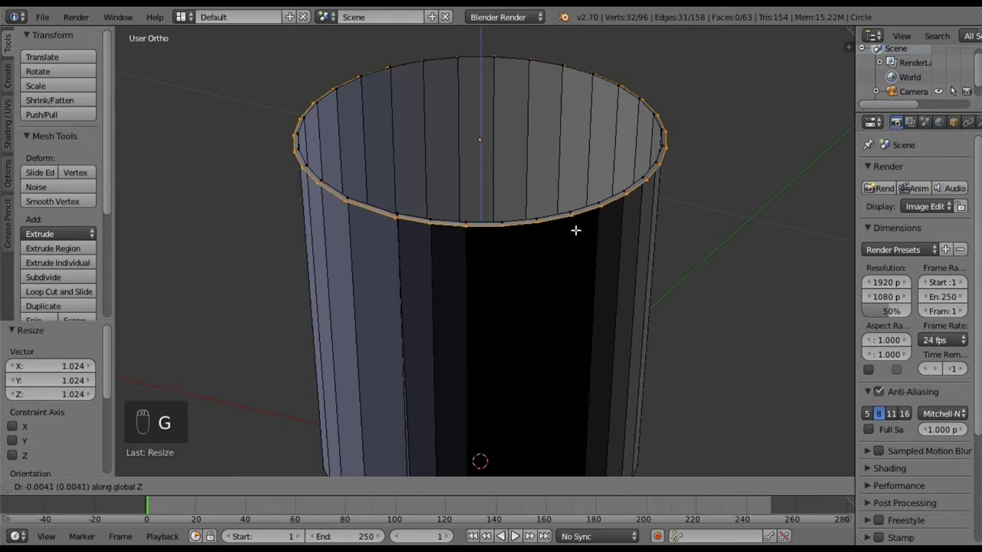
left_click(575, 231)
middle_click_drag(529, 279, 504, 249)
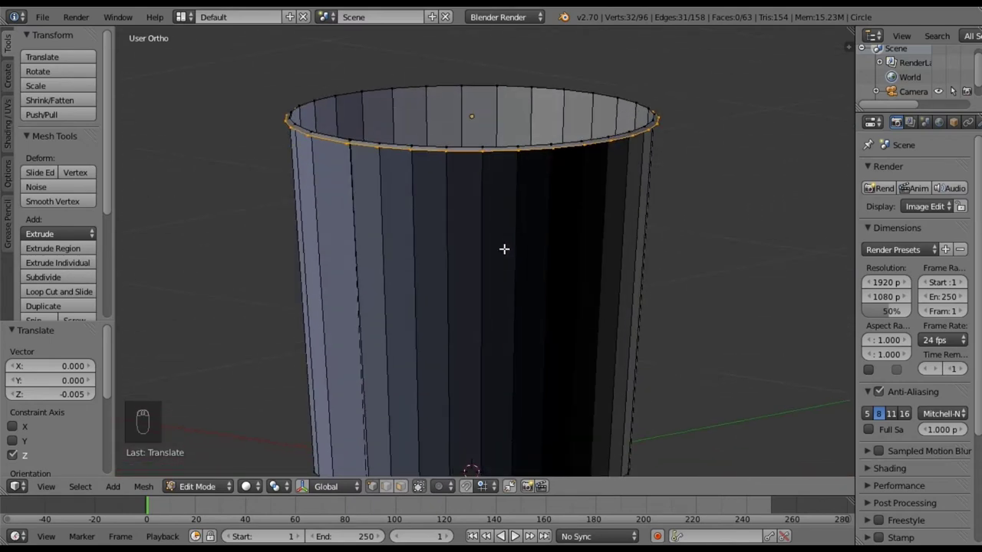
- Extrude the bucket's bottom ring and face in place and scale the extrusion outward to about 1.052
middle_click_drag(512, 355, 428, 300)
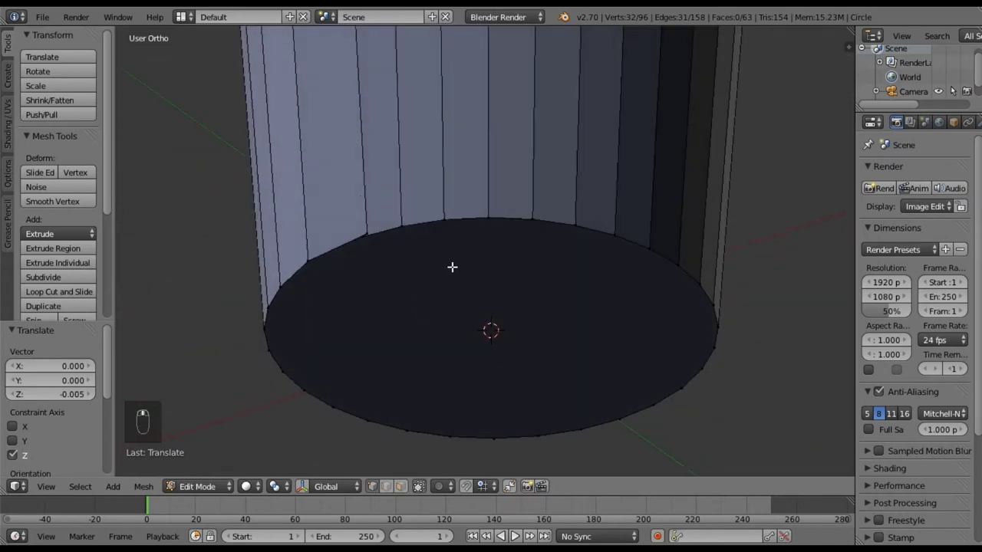
middle_click_drag(452, 267, 450, 292)
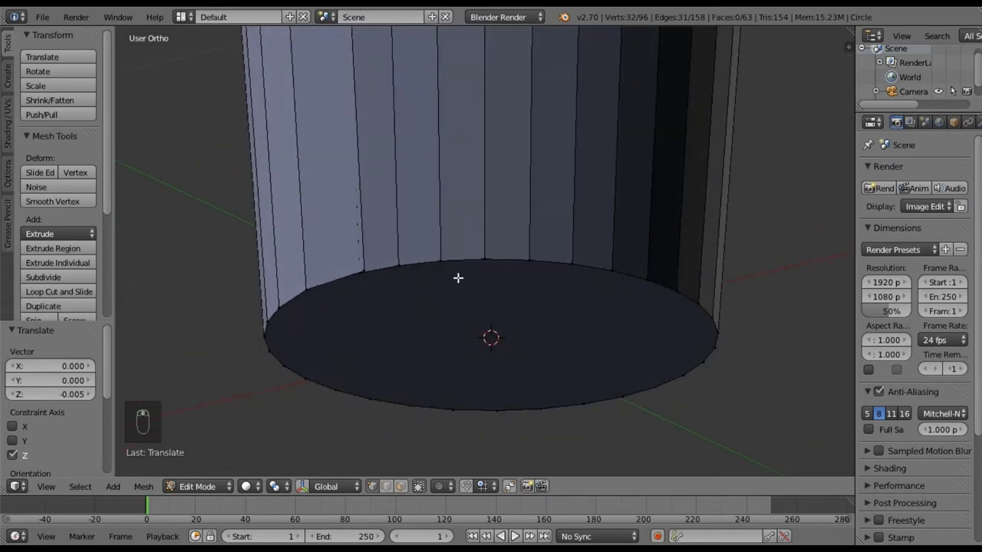
middle_click_drag(412, 303, 387, 312)
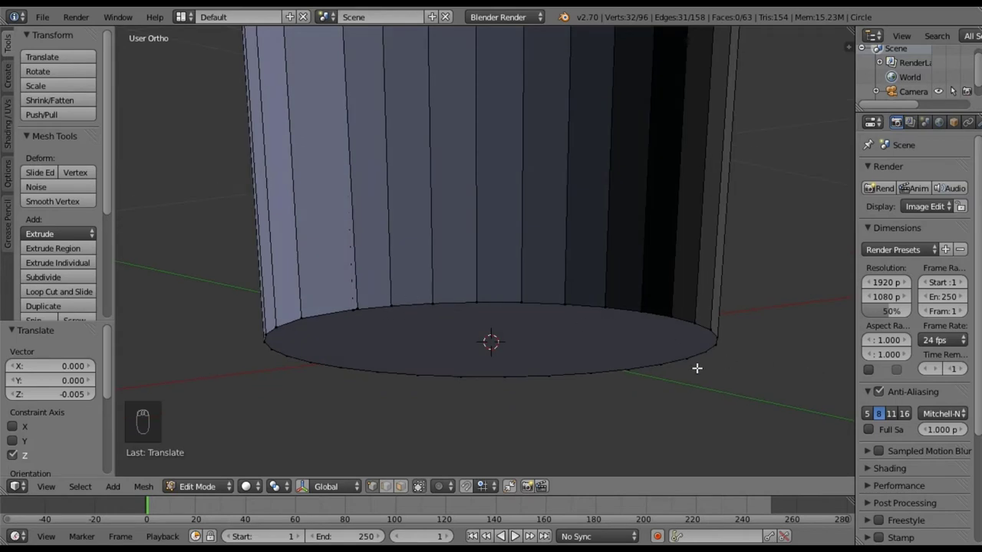
middle_click_drag(437, 327, 420, 326)
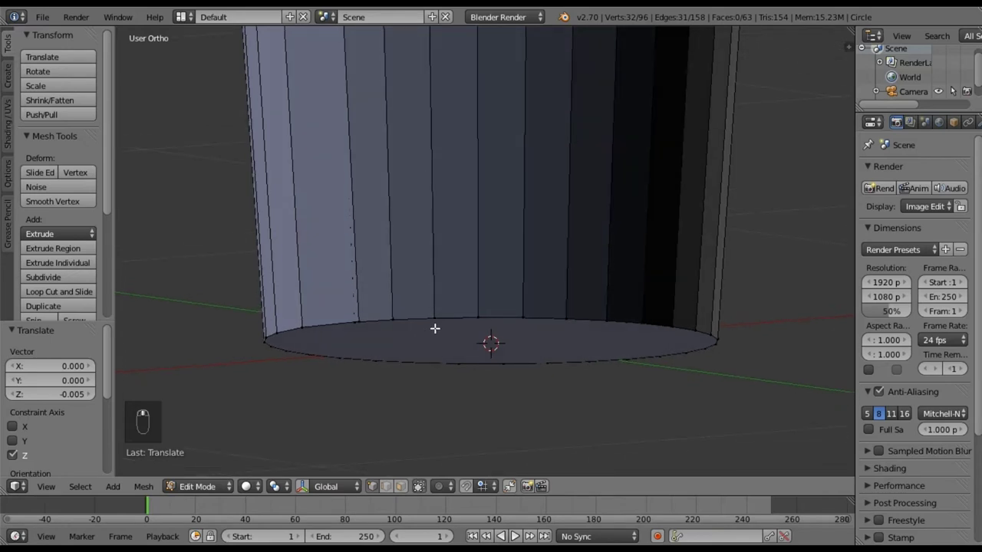
key("a")
right_click(425, 321)
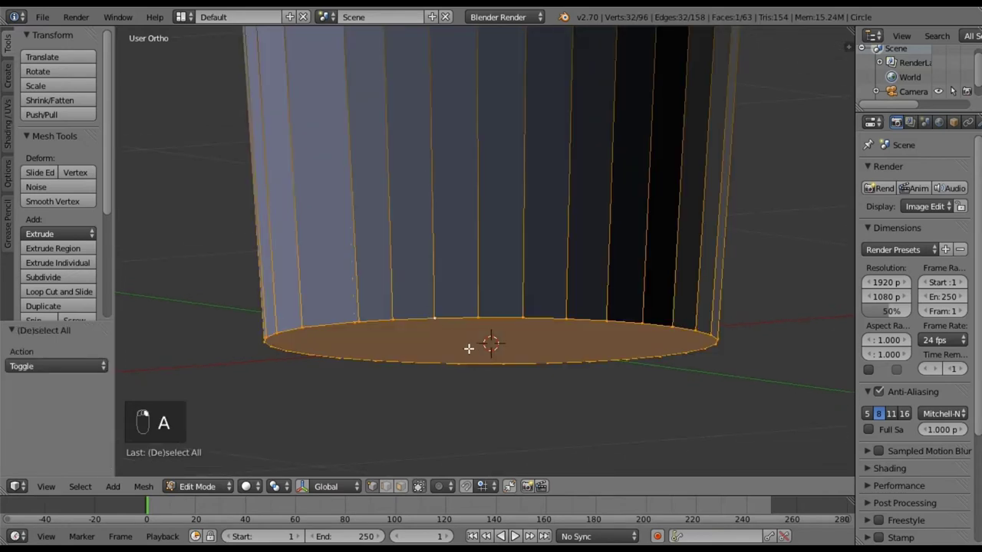
key("e")
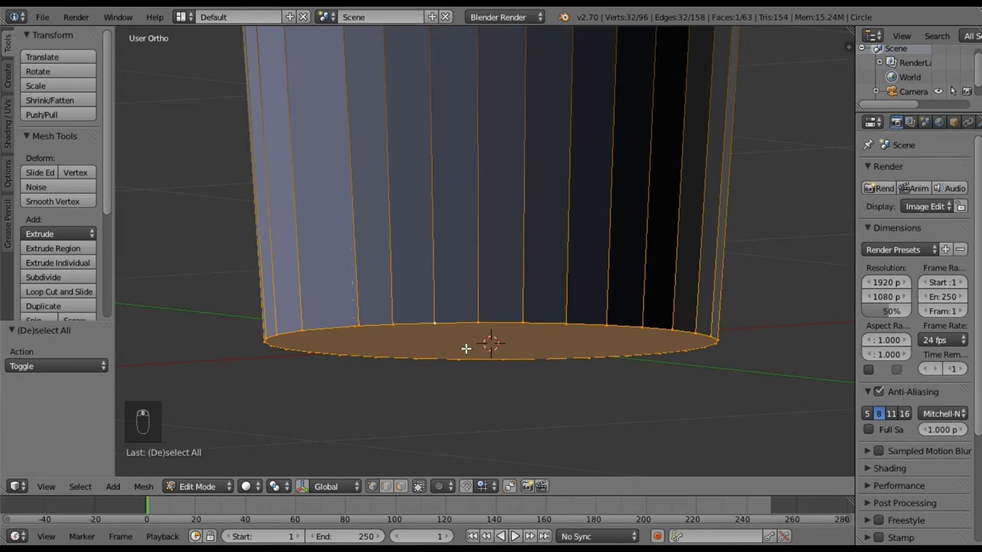
middle_click_drag(470, 343, 472, 366)
key("s")
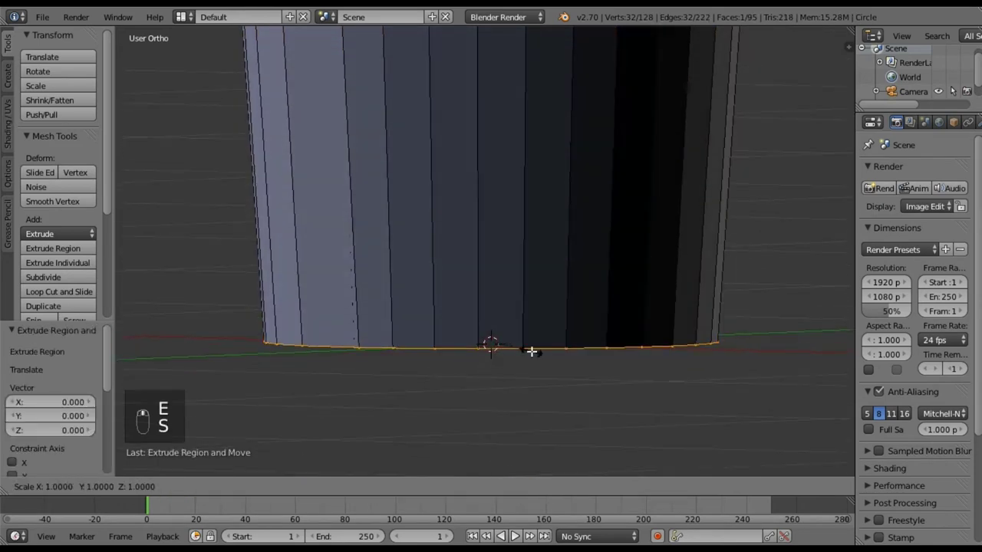
left_click(534, 351)
- Raise the extruded bottom about 0.008 along Z and scale it back inward to about 0.949
middle_click_drag(523, 339, 521, 396)
key("g")
key("z")
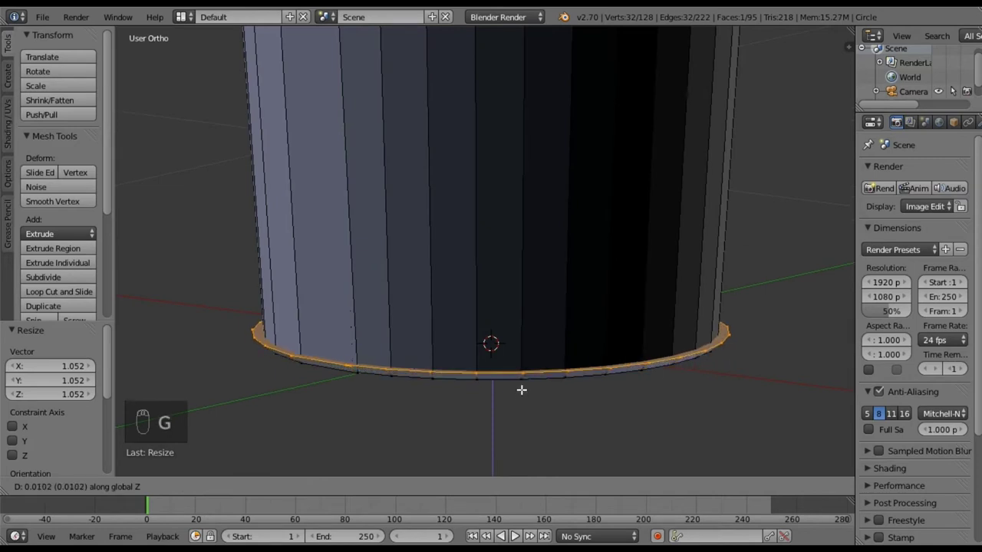
left_click(522, 391)
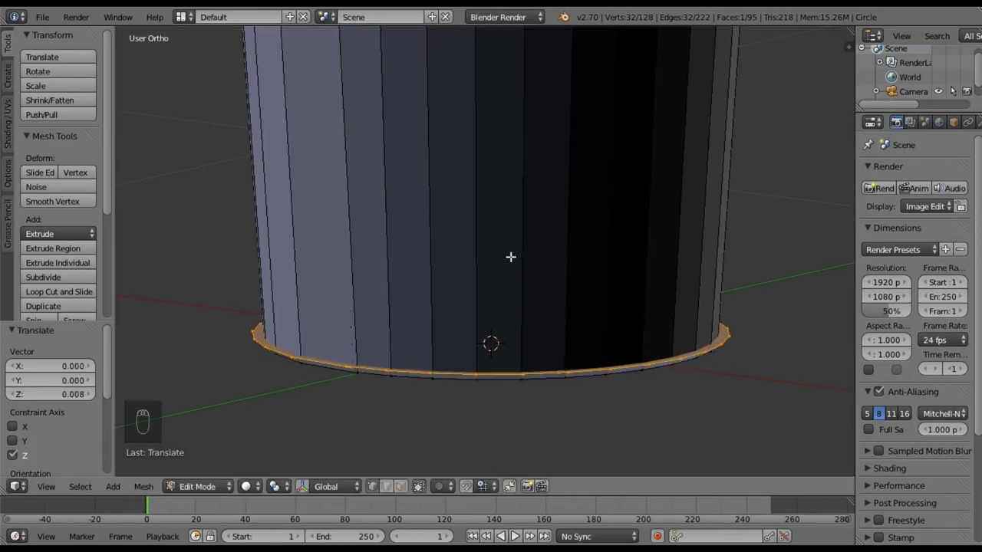
key("s")
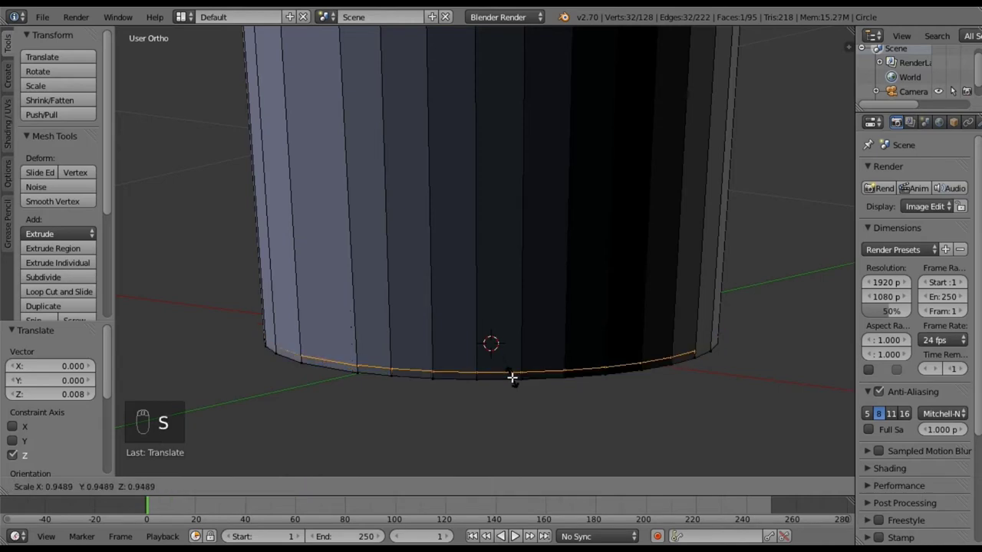
left_click(512, 378)
- Delete the large face that closes the bucket's raised bottom
middle_click_drag(480, 272, 461, 236)
key("a")
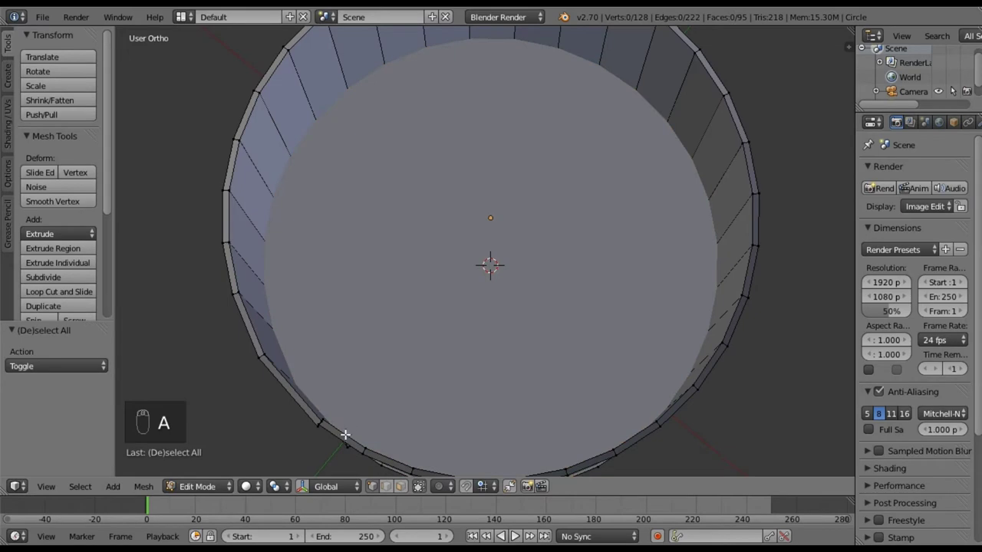
right_click(482, 250)
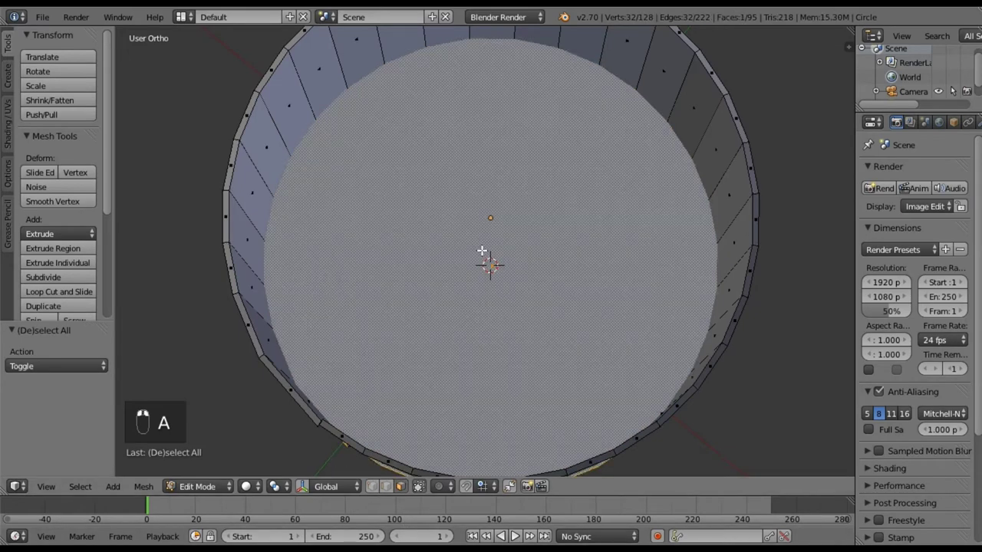
key("x")
left_click(483, 251)
- Fill the lowest edge loop under the bucket with a new bottom face and deselect everything
middle_click_drag(482, 335, 430, 107)
middle_click_drag(410, 210, 411, 201)
middle_click_drag(390, 400, 326, 314)
right_click(309, 210, "alt")
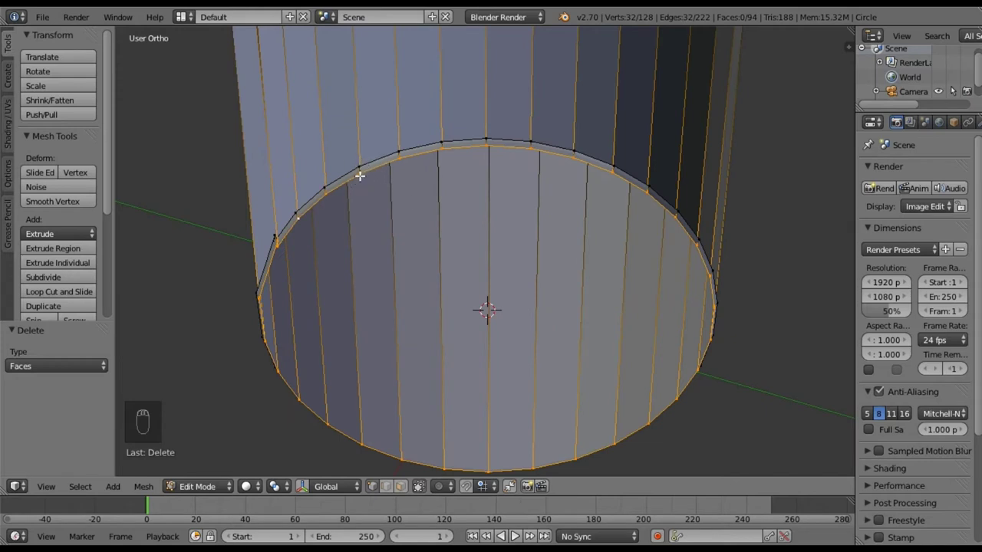
middle_click_drag(459, 198, 406, 157)
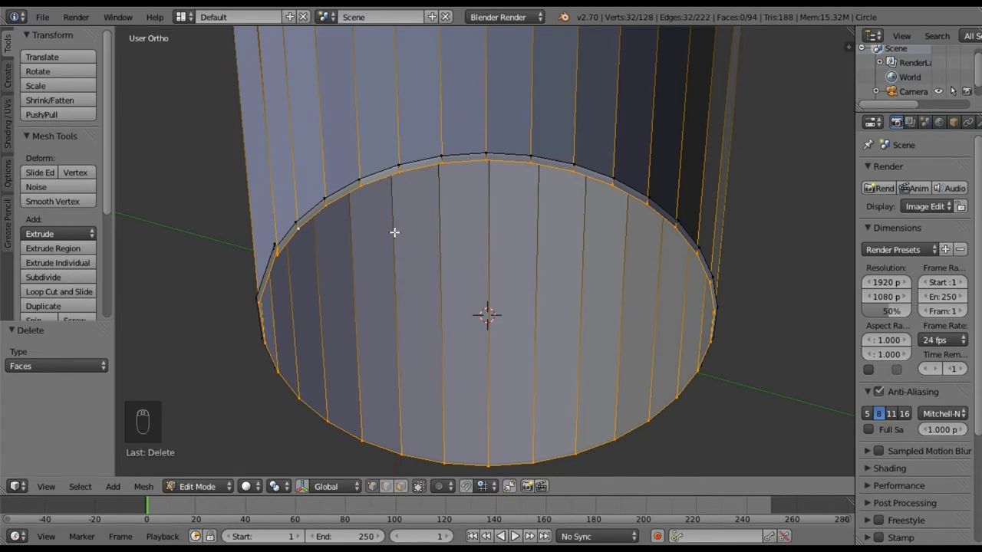
key("f")
key("a")
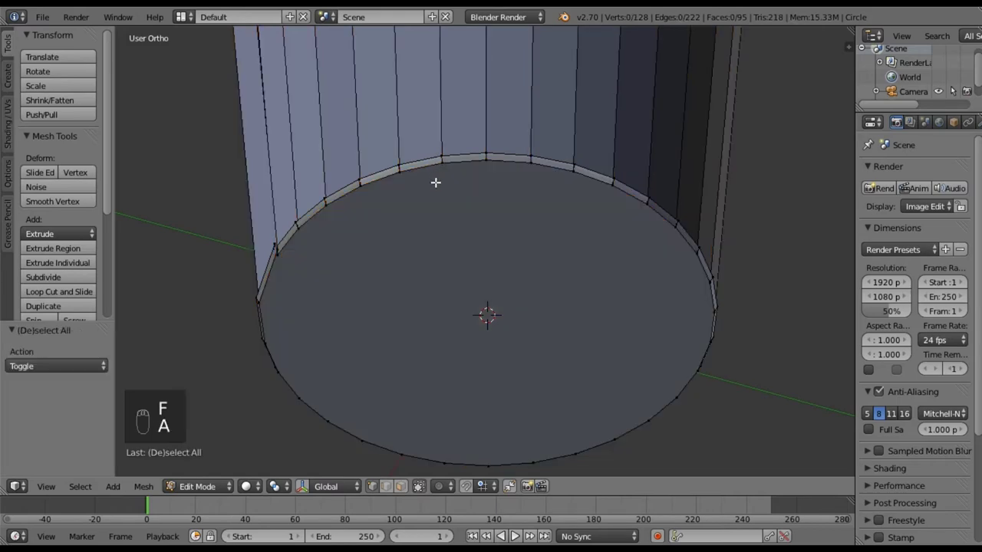
- Return the bucket to Object Mode and view its body from above
middle_click_drag(436, 173, 440, 282)
mouse_move(481, 215)
middle_mouse_down()
mouse_move(491, 278)
mouse_move(491, 206)
mouse_move(480, 278)
mouse_move(514, 169)
mouse_move(489, 199)
middle_mouse_up()
scroll(489, 200, "down", 2)
key("Tab")
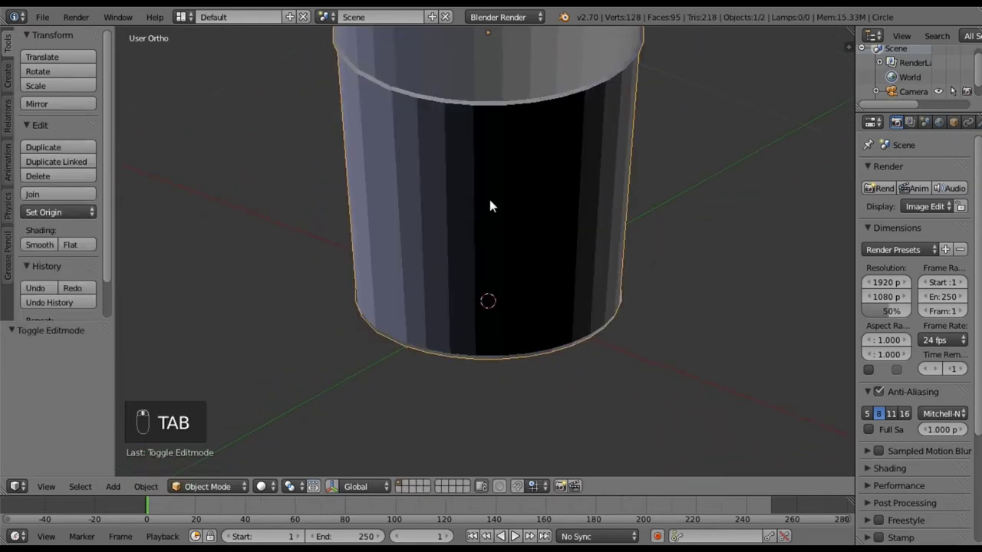
middle_click_drag(431, 280, 450, 268)
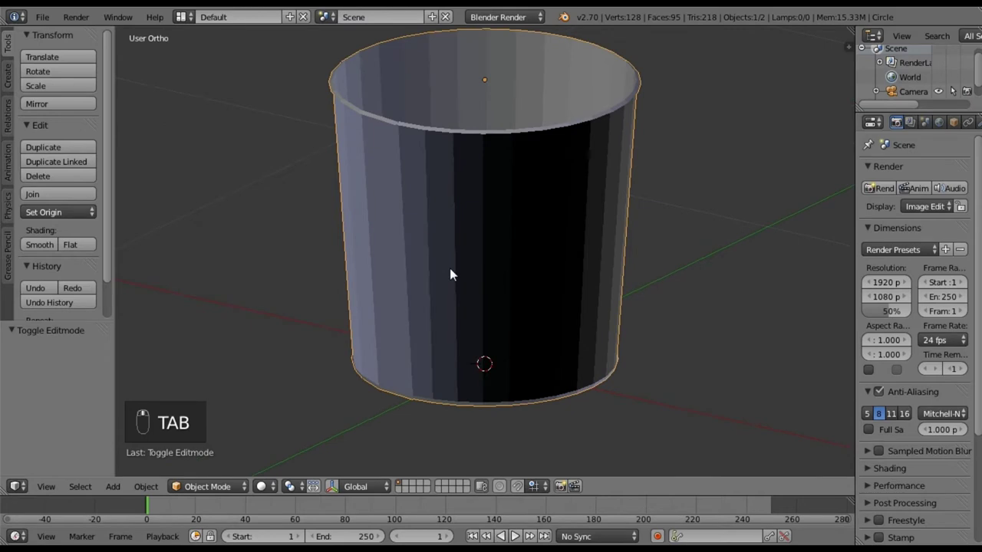
- Select the bucket's entire mesh in Edit Mode and recalculate its normals to the outside
key("Tab")
key("a")
key("a")
key("a")
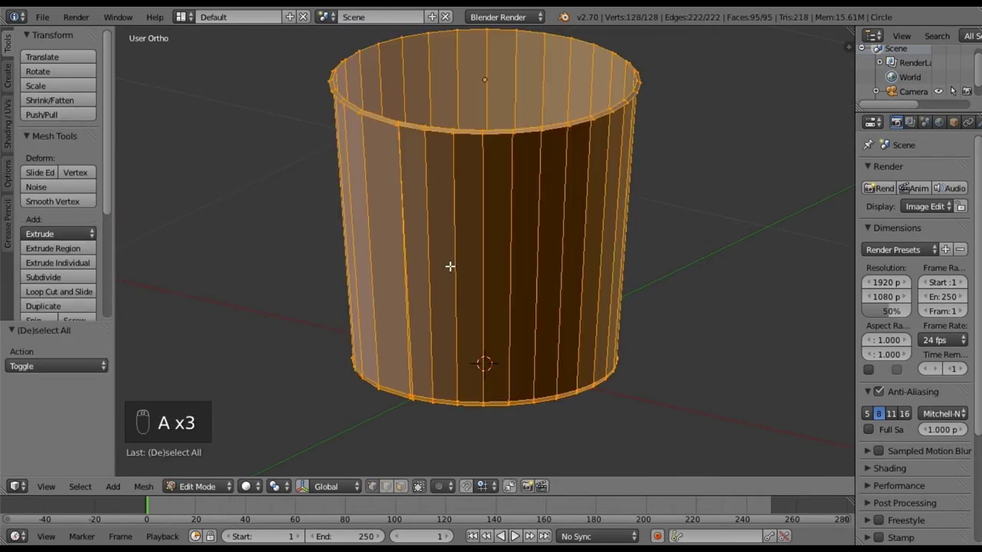
left_click(153, 487)
mouse_move(253, 256)
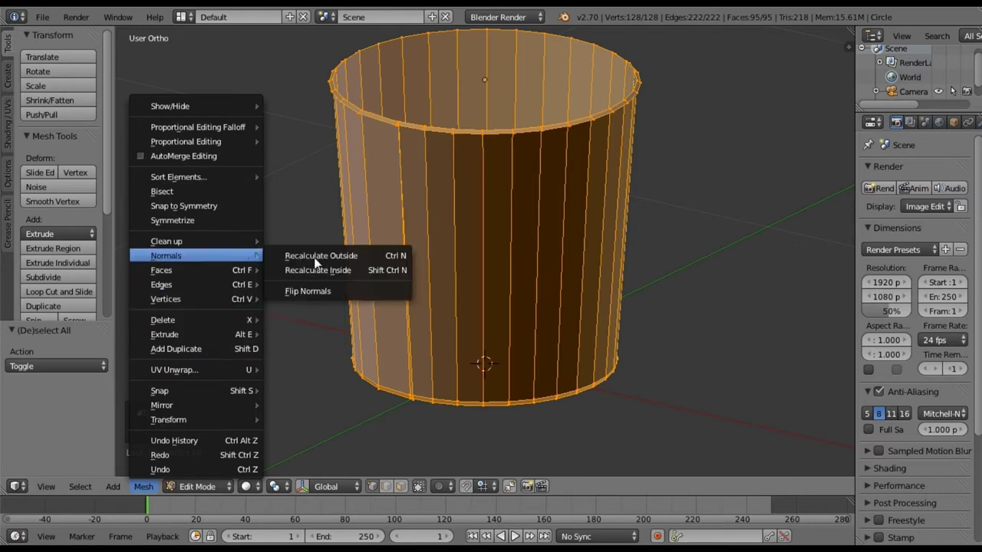
left_click(314, 257)
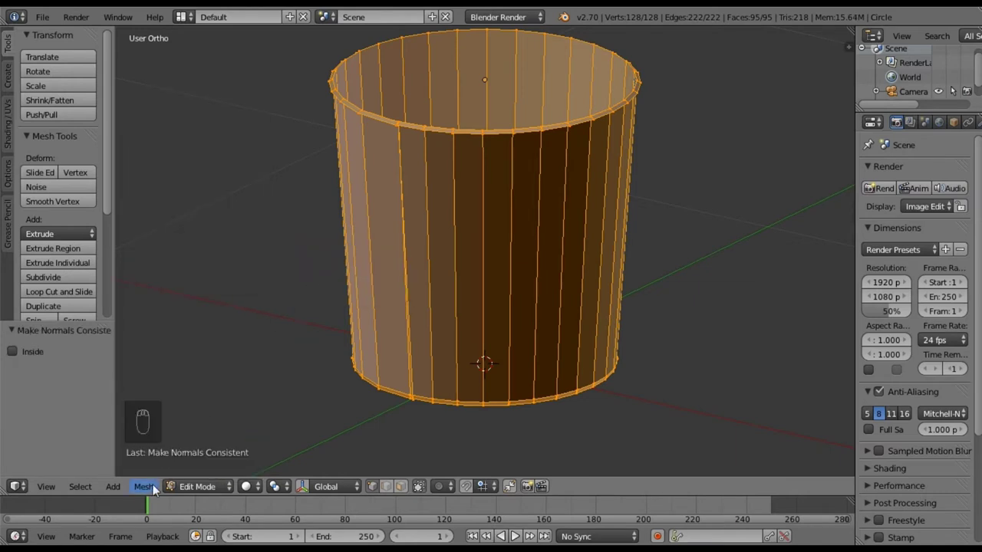
- Recalculate the bucket's normals to the inside and inspect the shading in Object Mode
left_click(144, 486)
mouse_move(264, 254)
left_click(290, 269)
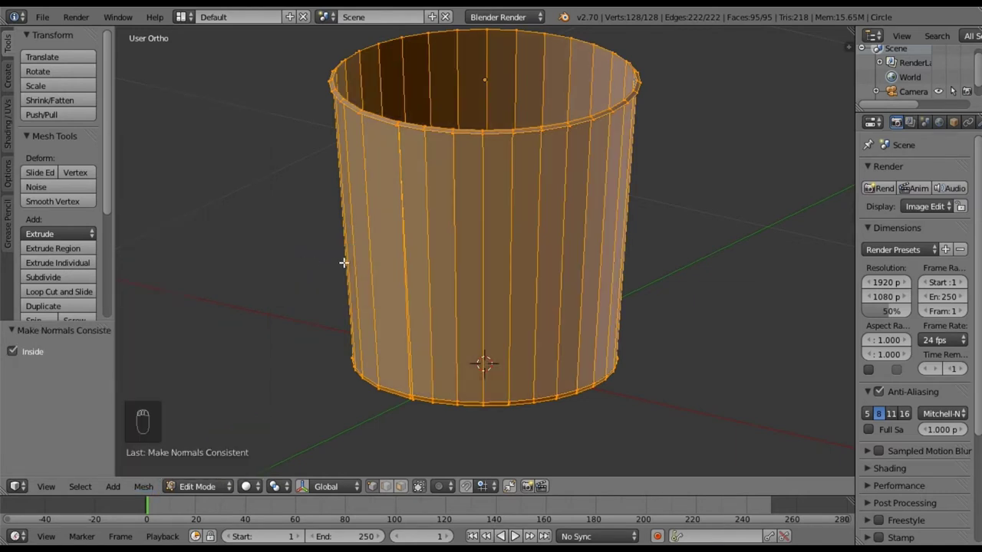
key("Tab")
middle_click_drag(444, 312, 312, 343)
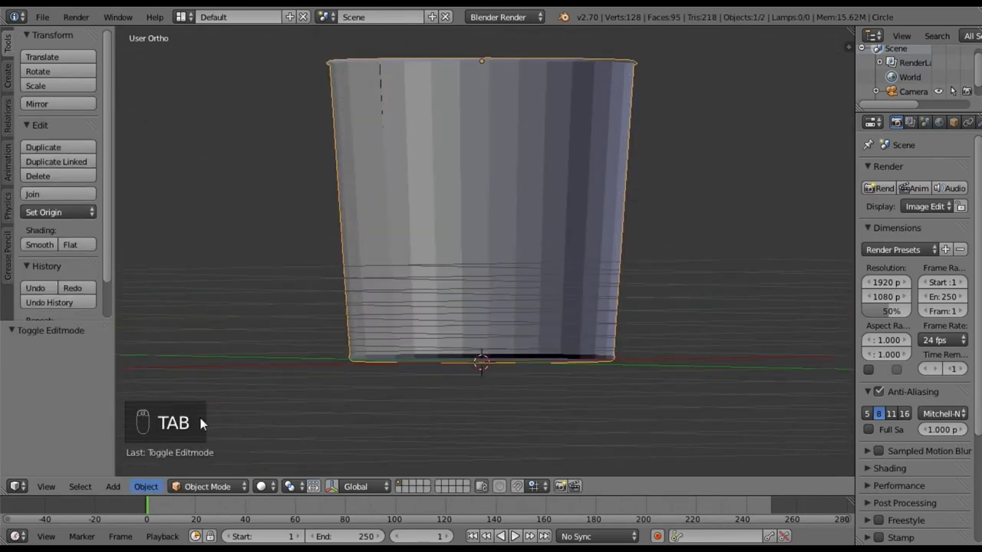
- Recalculate the normals of the whole bucket mesh to the outside again and return to Object Mode
key("Tab")
left_click(144, 487)
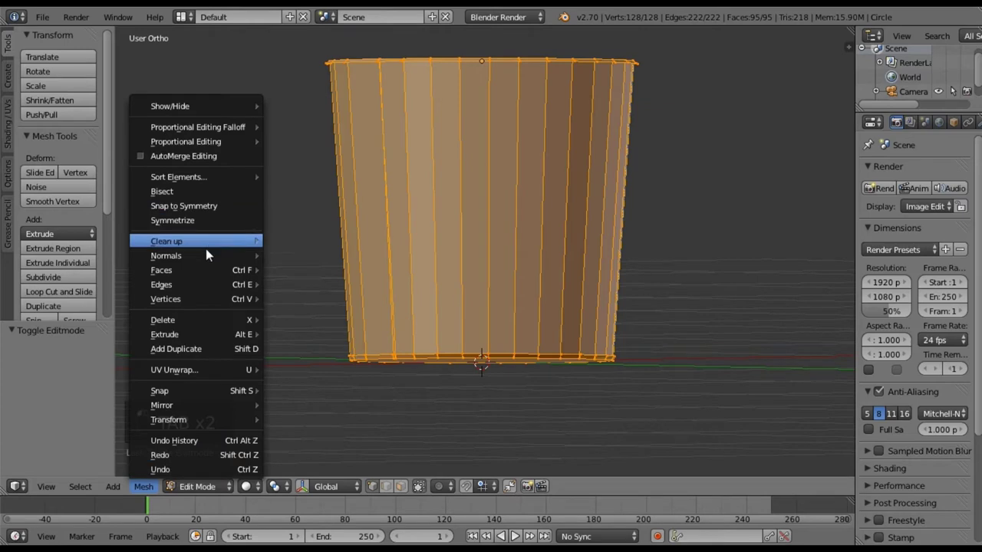
mouse_move(231, 254)
left_click(275, 251)
key("Tab")
mouse_move(440, 244)
middle_mouse_down()
mouse_move(305, 285)
mouse_move(299, 313)
mouse_move(387, 323)
mouse_move(359, 297)
mouse_move(372, 294)
mouse_move(381, 272)
mouse_move(465, 276)
mouse_move(471, 216)
mouse_move(512, 263)
middle_mouse_up()
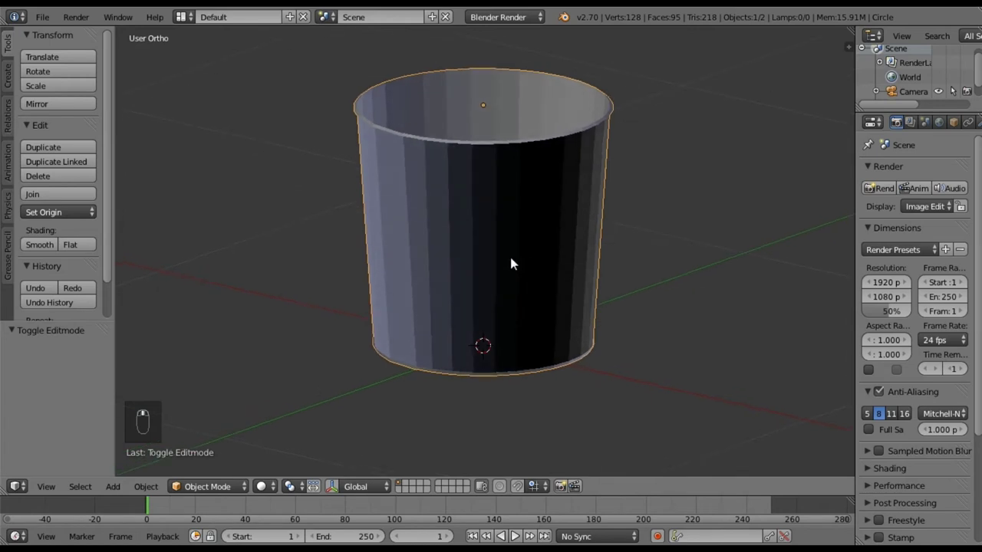
- Apply smooth shading to the bucket and add an Edge Split modifier with its default settings
left_click(38, 244)
middle_click_drag(451, 203, 491, 219)
scroll(905, 121, "down", 5)
left_click(906, 122)
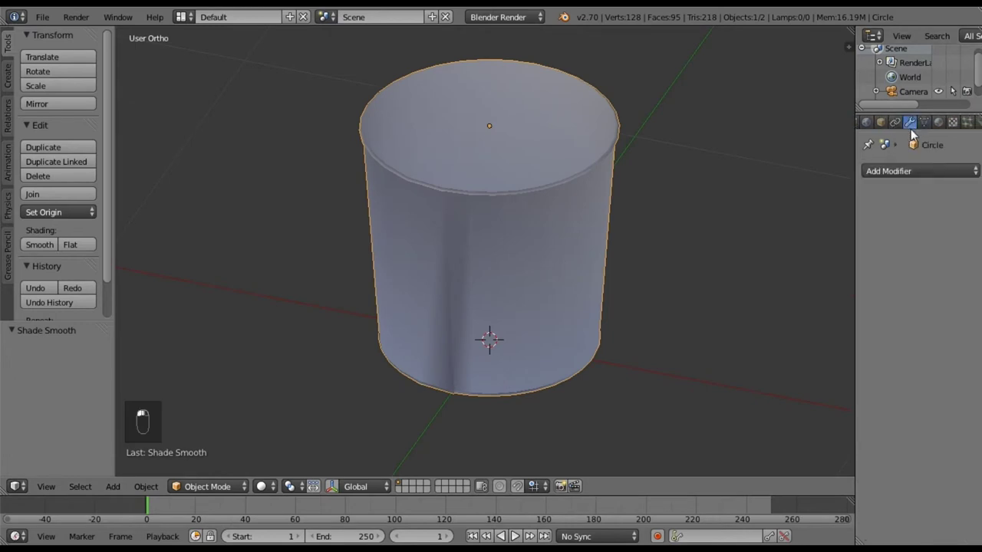
left_click(905, 171)
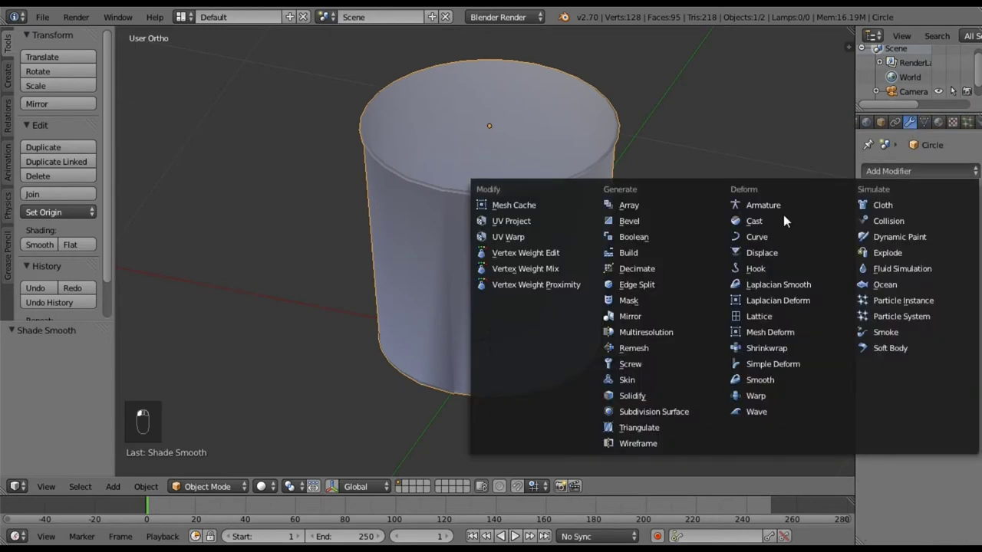
left_click(640, 284)
middle_click_drag(553, 335, 494, 285)
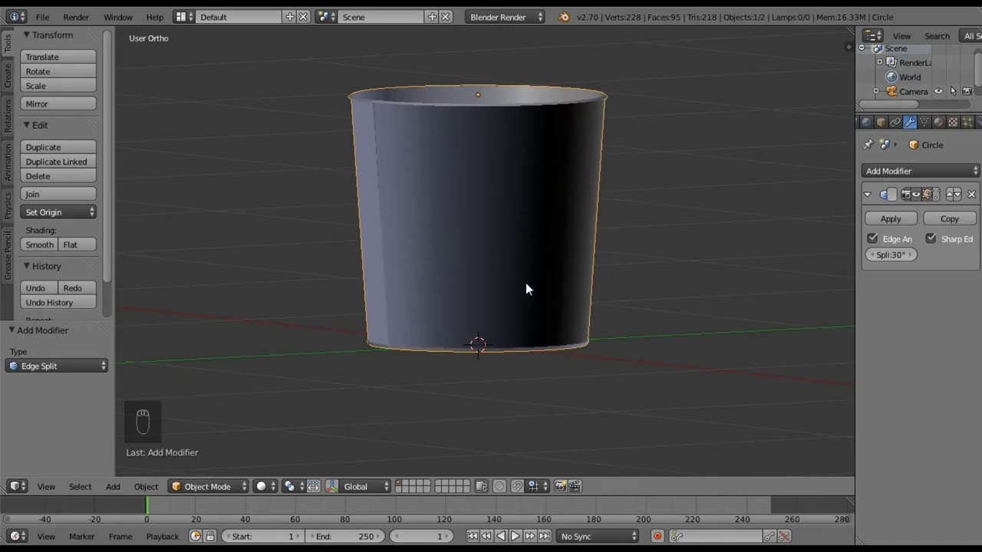
left_click(867, 195)
- Add a Solidify modifier to the bucket below the Edge Split modifier
left_click(873, 171)
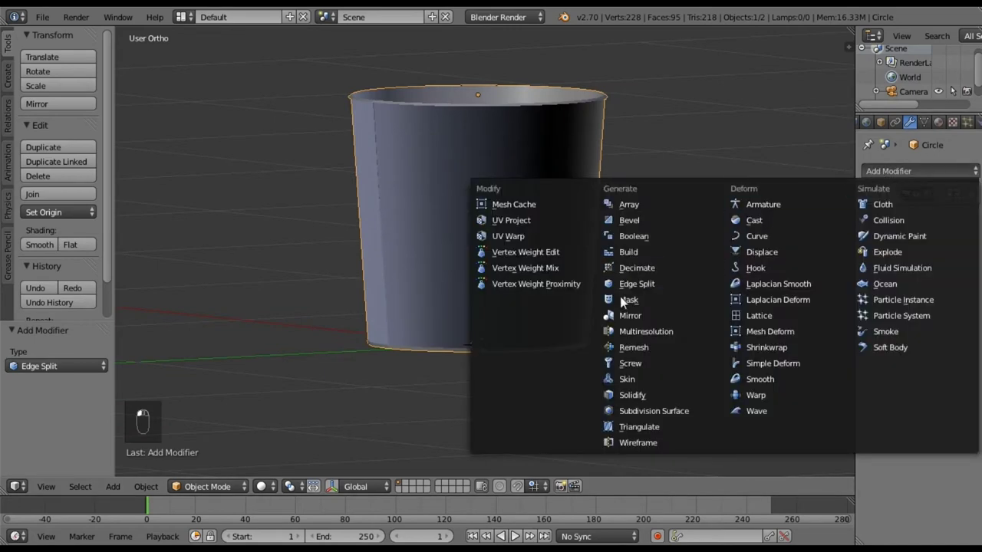
left_click(640, 395)
middle_click_drag(572, 265, 590, 333)
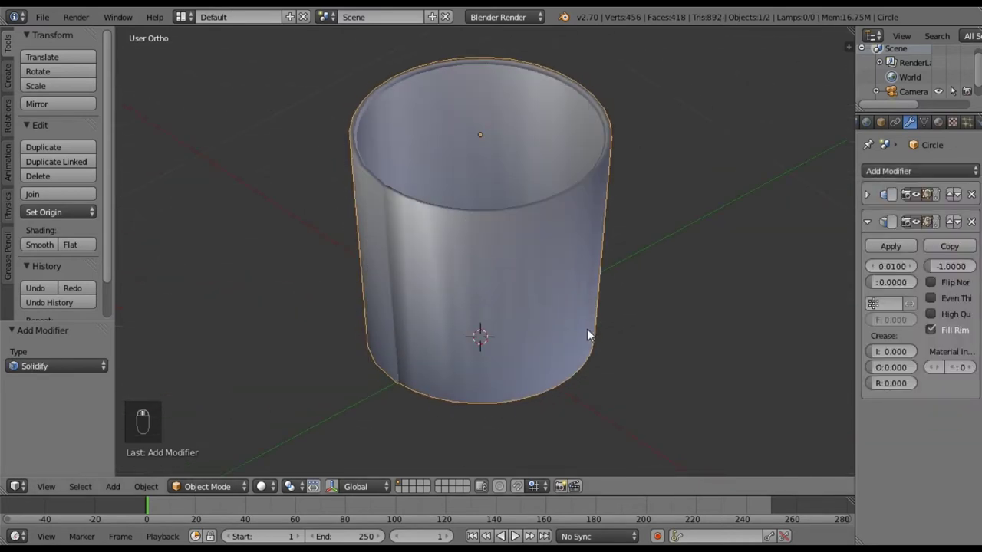
middle_click_drag(547, 307, 462, 242)
scroll(463, 242, "up", 2)
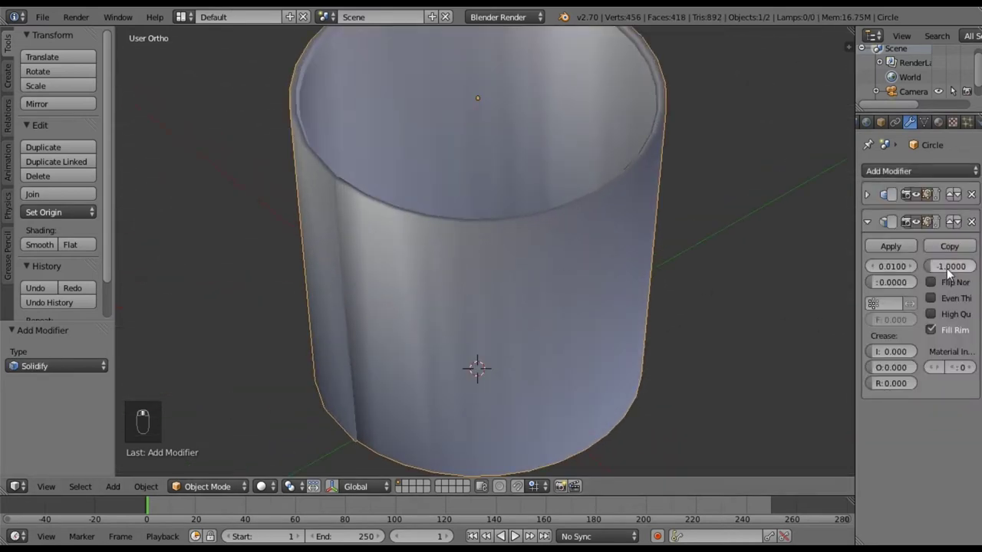
- Set the Solidify modifier's thickness to 0.0030
left_click(872, 266)
left_click(872, 266)
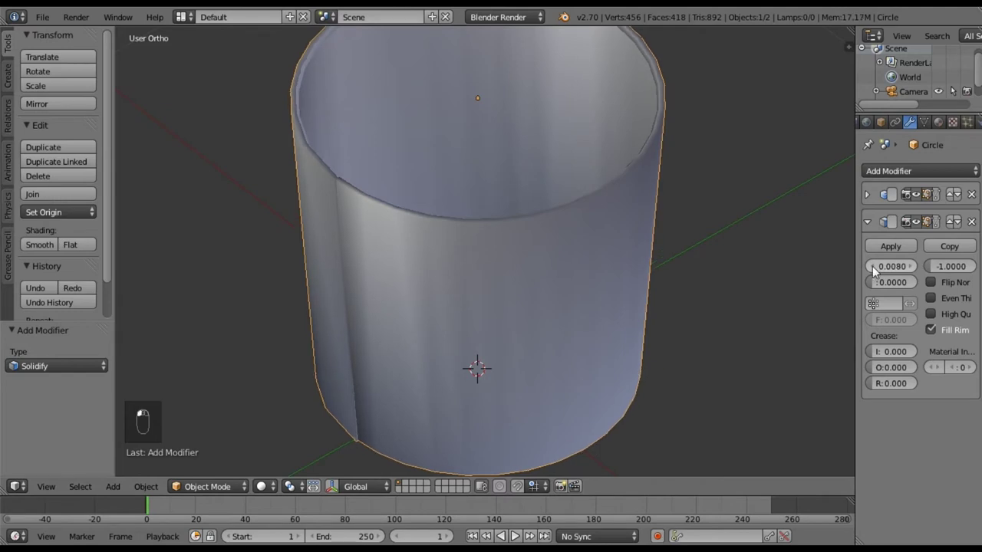
left_click(873, 266)
left_click(872, 266)
left_click(872, 266)
left_click(872, 266)
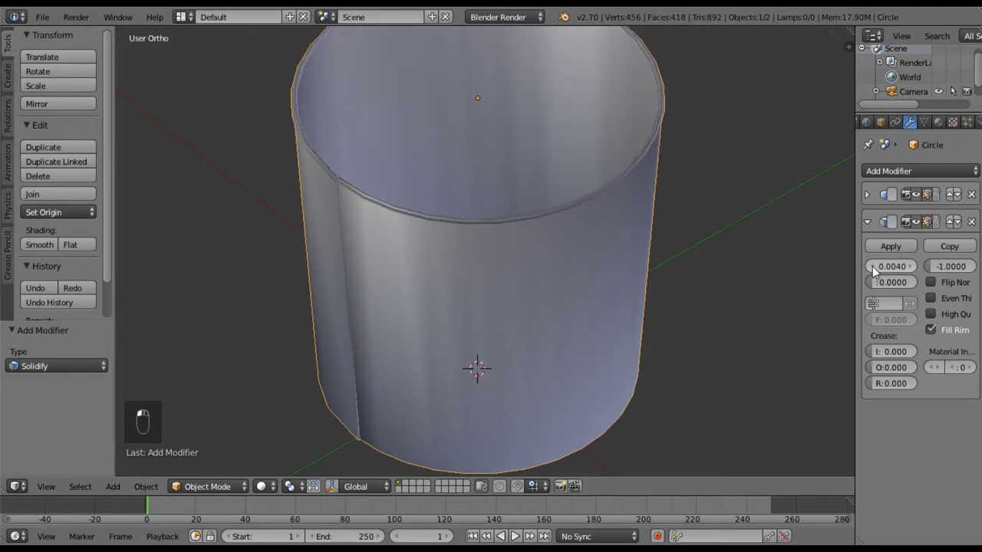
left_click(872, 267)
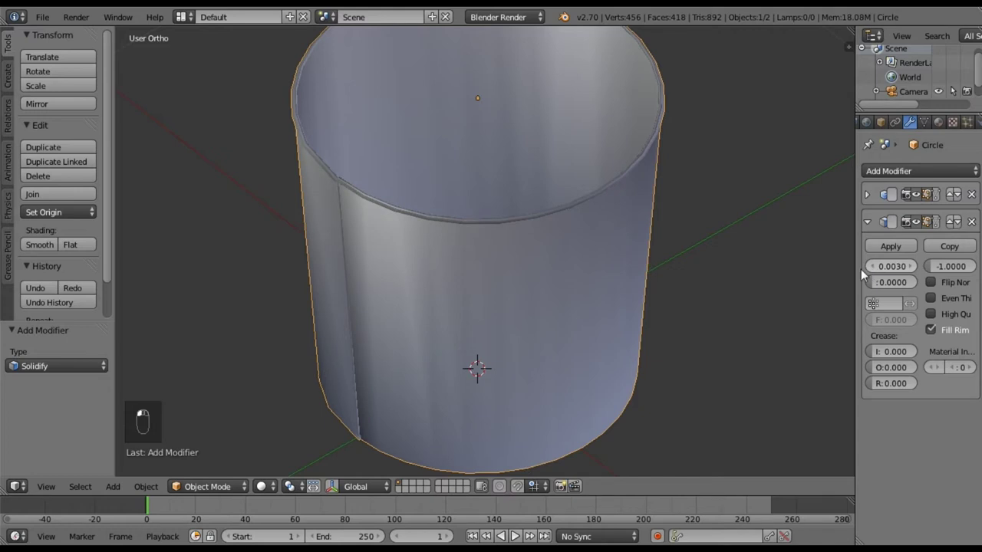
- Select the upper edge loop of the narrow band around the bucket's base in Edit Mode and scale it to about 1.031
middle_click_drag(458, 307, 496, 221)
key("Tab")
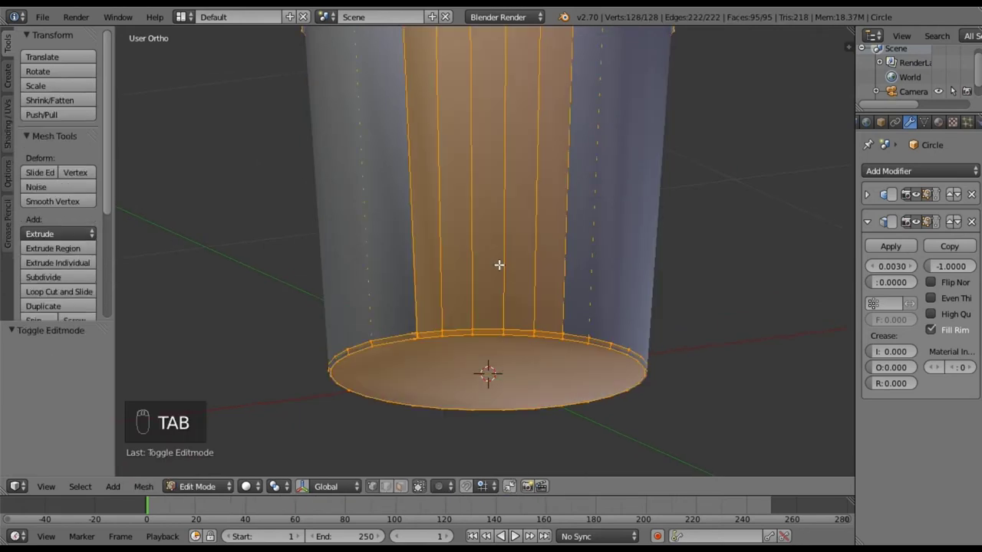
key("a")
key("a")
scroll(432, 336, "up", 2)
middle_click_drag(434, 335, 449, 314)
scroll(450, 300, "up", 3)
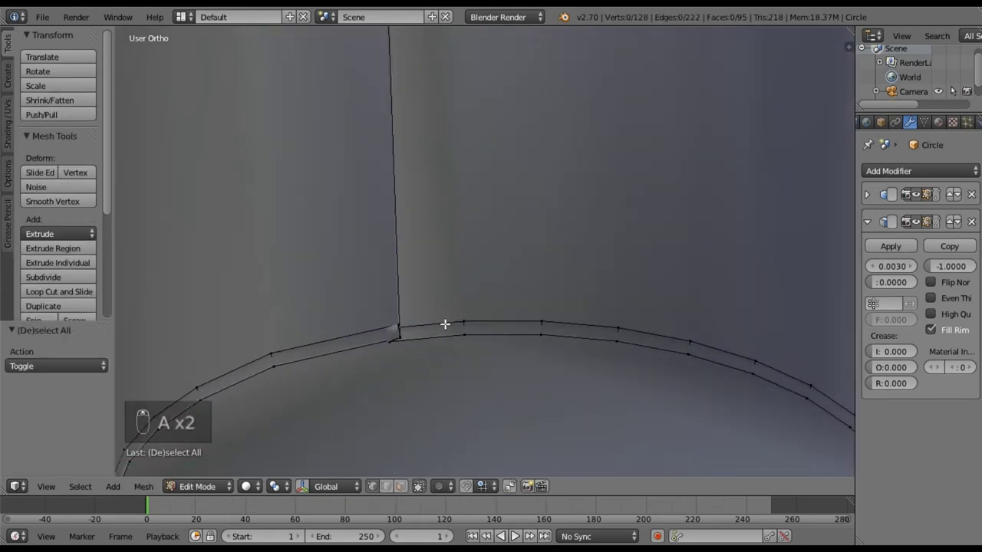
right_click(445, 325, "alt")
scroll(467, 284, "down", 3)
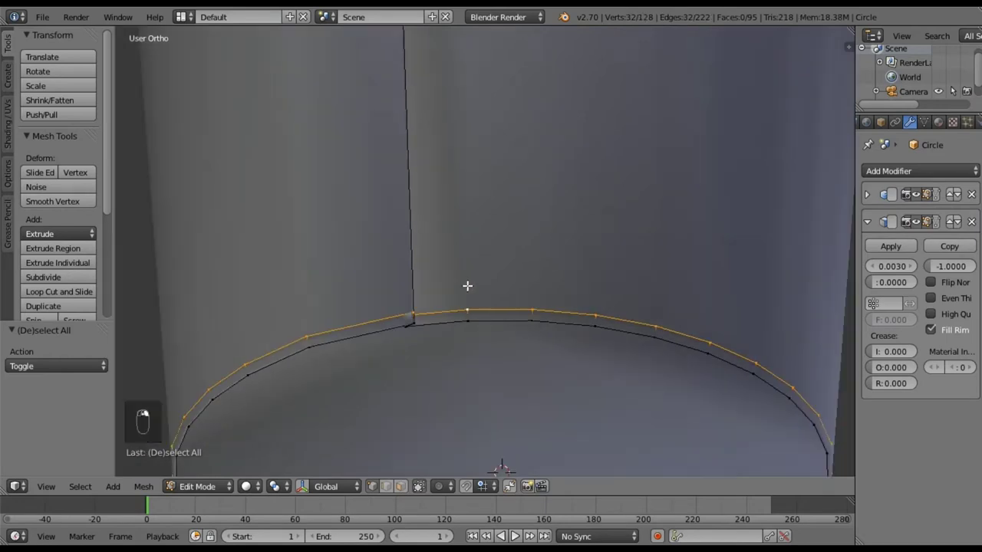
middle_click_drag(535, 269, 589, 423)
key("s")
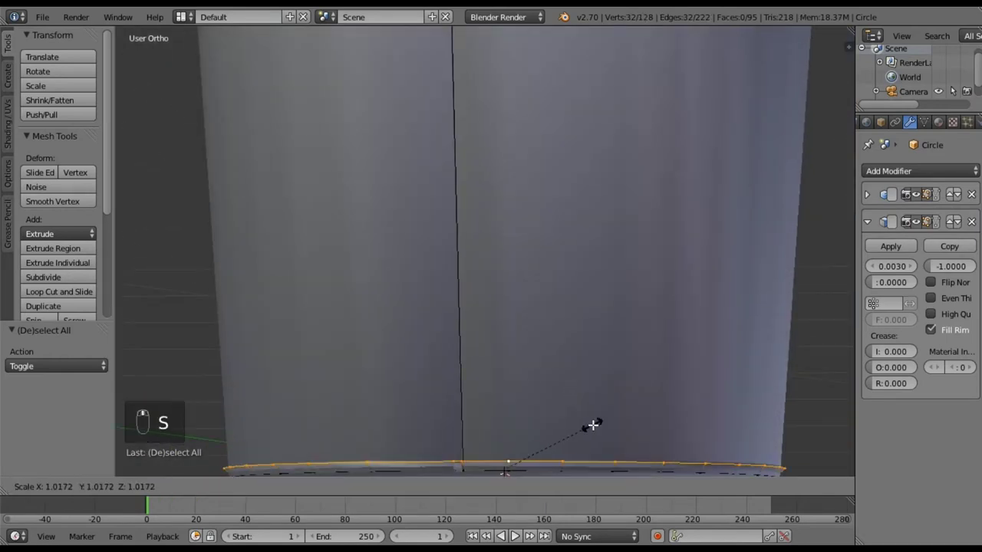
left_click(593, 424)
- Adjust the height of the selected base loop along Z, first down about 0.002 and then up about 0.006
scroll(578, 345, "down", 5, "shift")
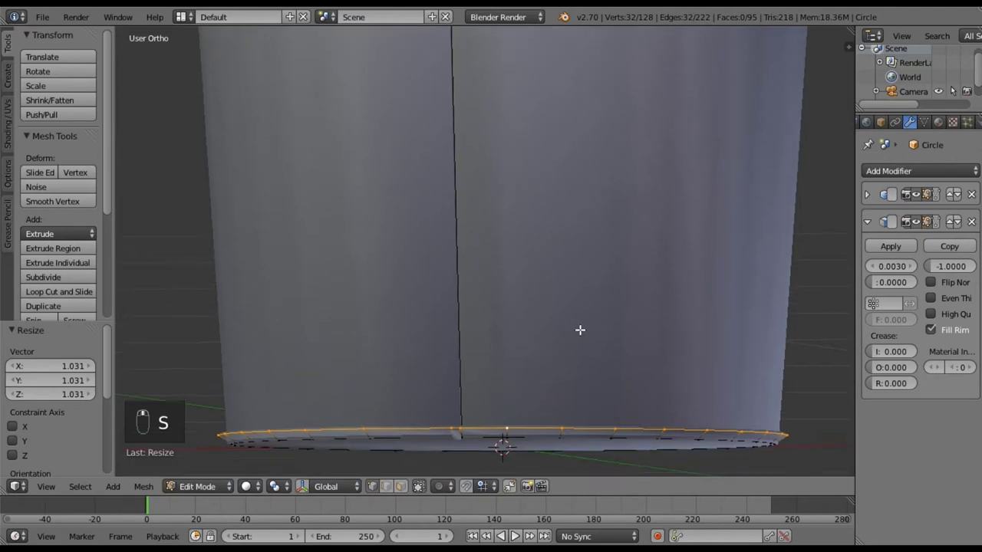
key("g")
key("z")
left_click(579, 317)
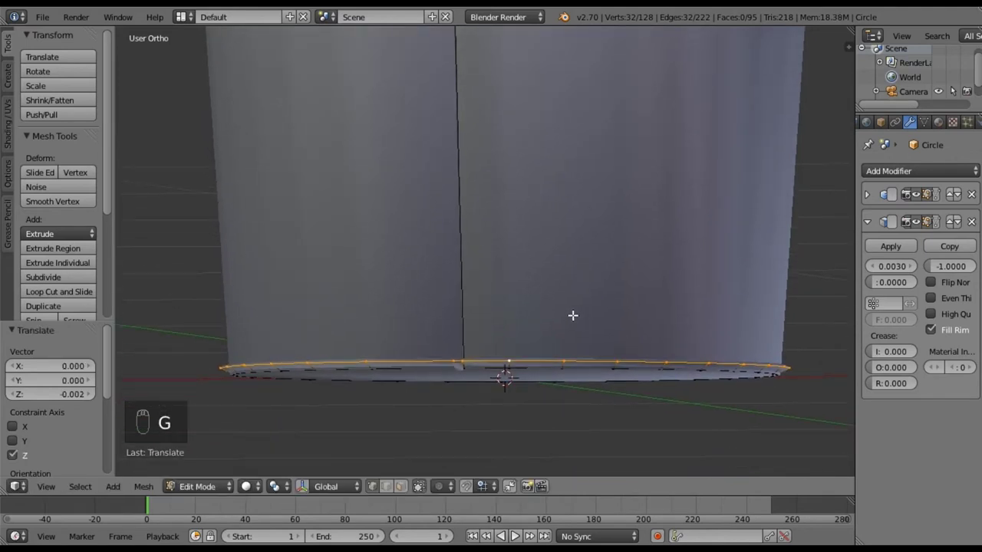
middle_click_drag(563, 319, 552, 360)
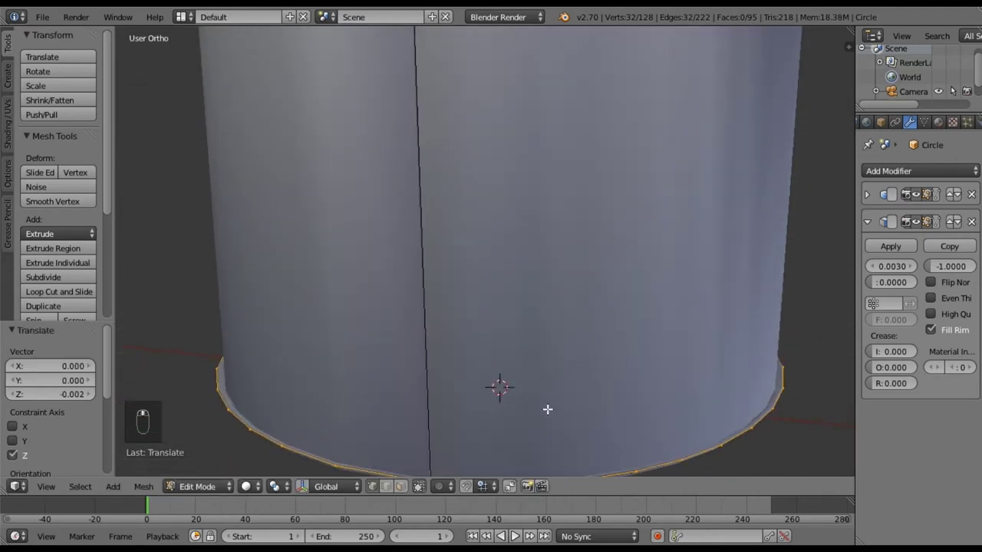
key("g")
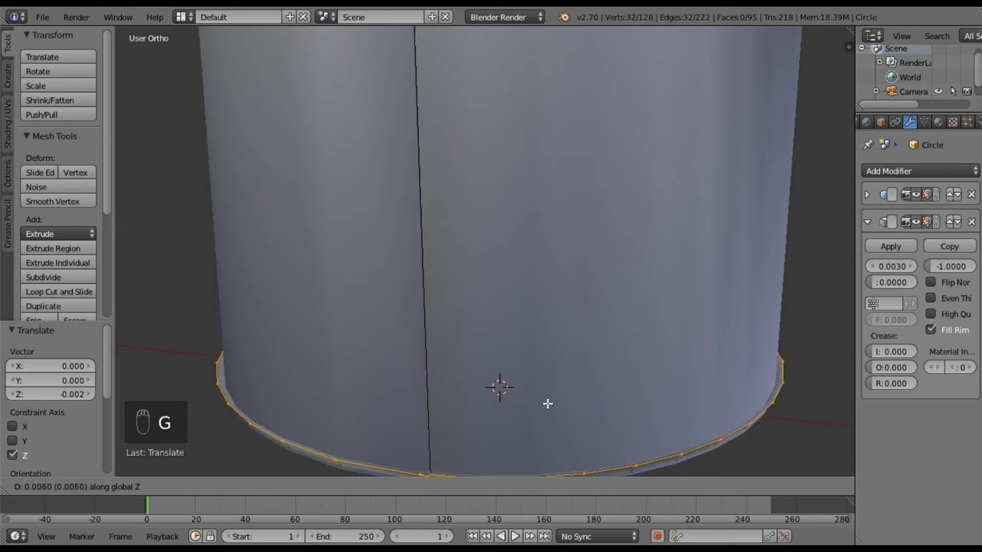
left_click(538, 409)
- Scale the base loop inward to about 0.987 and lower it about 0.002 along Z
middle_click_drag(538, 409, 562, 410)
key("s")
left_click(586, 412)
key("g")
key("z")
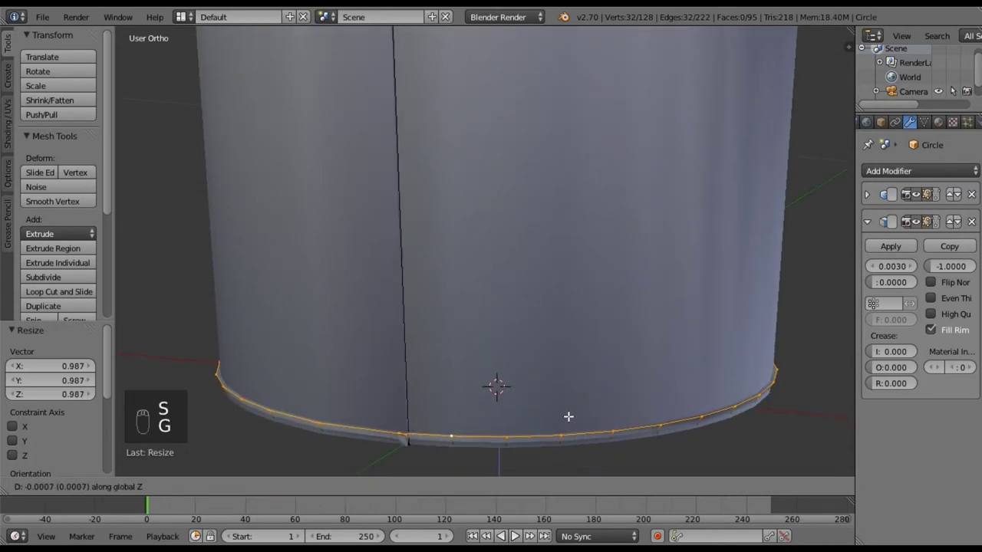
left_click(568, 417)
- Scale the base loop slightly outward to about 1.006
middle_click_drag(588, 386, 622, 396)
key("s")
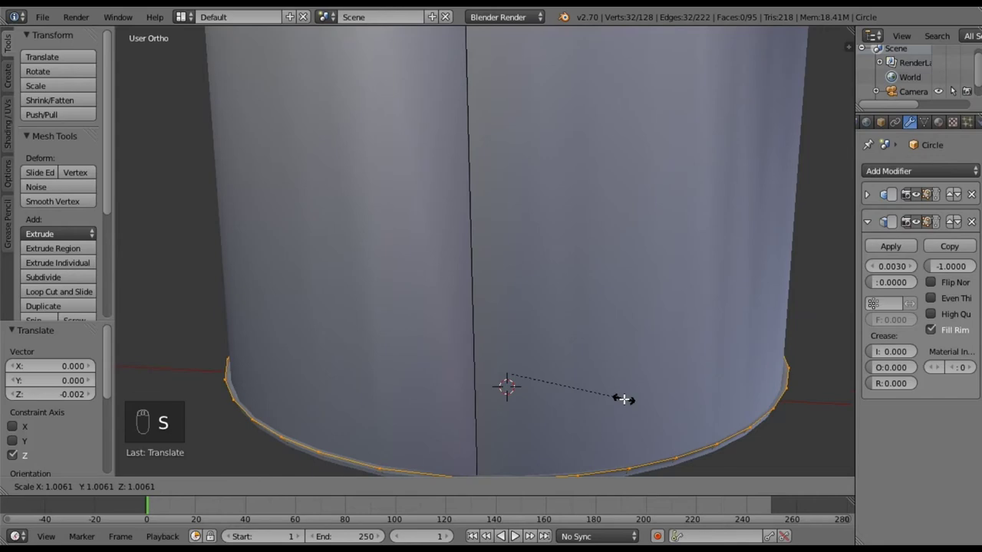
left_click(623, 399)
scroll(543, 287, "down", 3)
middle_click_drag(531, 206, 422, 207)
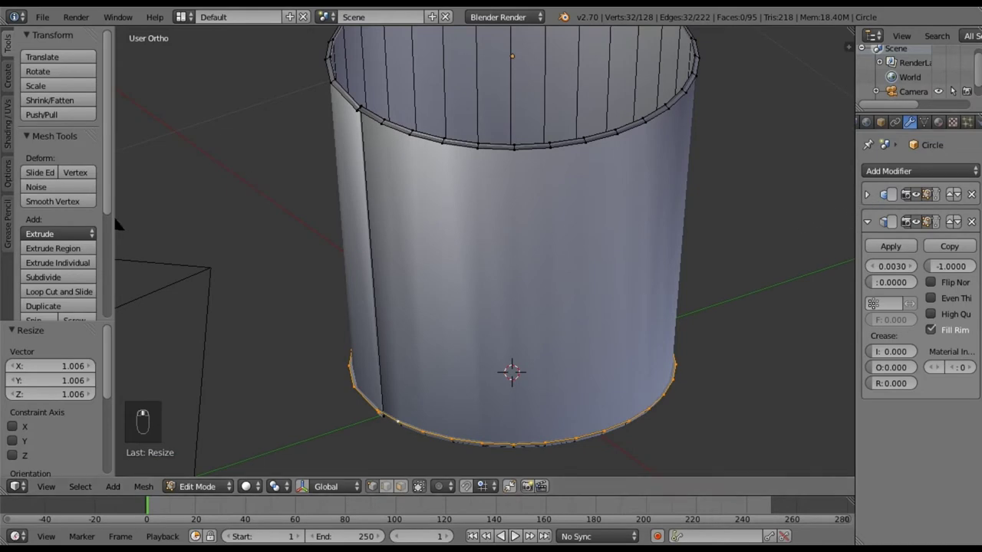
- Move the Edge Split modifier below Solidify in the stack and check the bucket in Object Mode
left_click(957, 194)
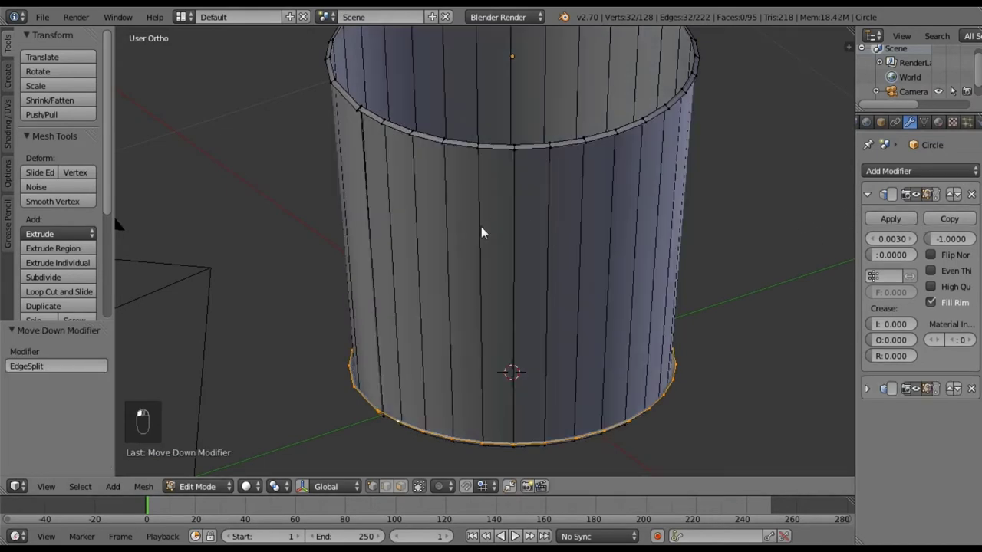
key("Tab")
middle_click_drag(512, 292, 484, 271)
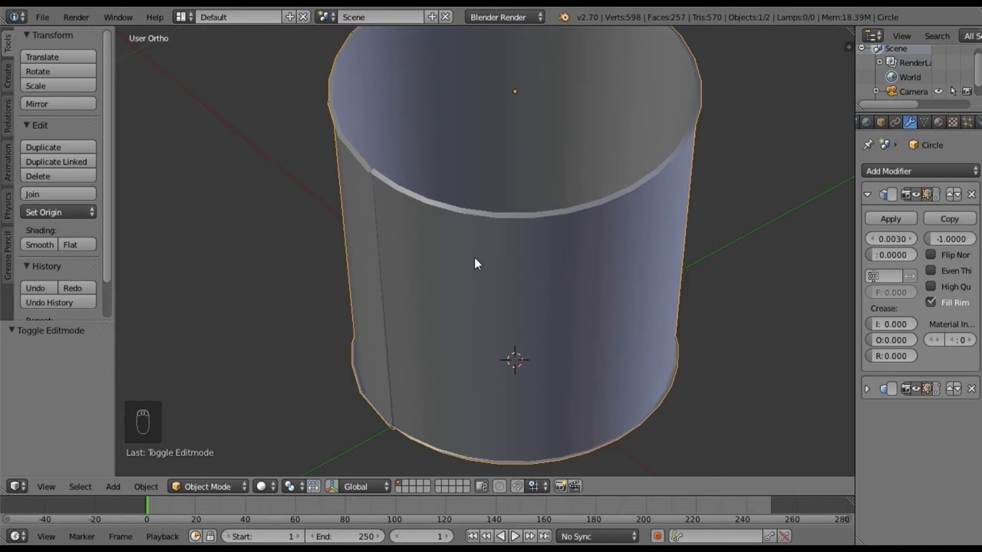
- Select the vertical edge of the overlapping side seam in Edit Mode and move it outward by about 0.002
key("Tab")
middle_click_drag(346, 320, 360, 284)
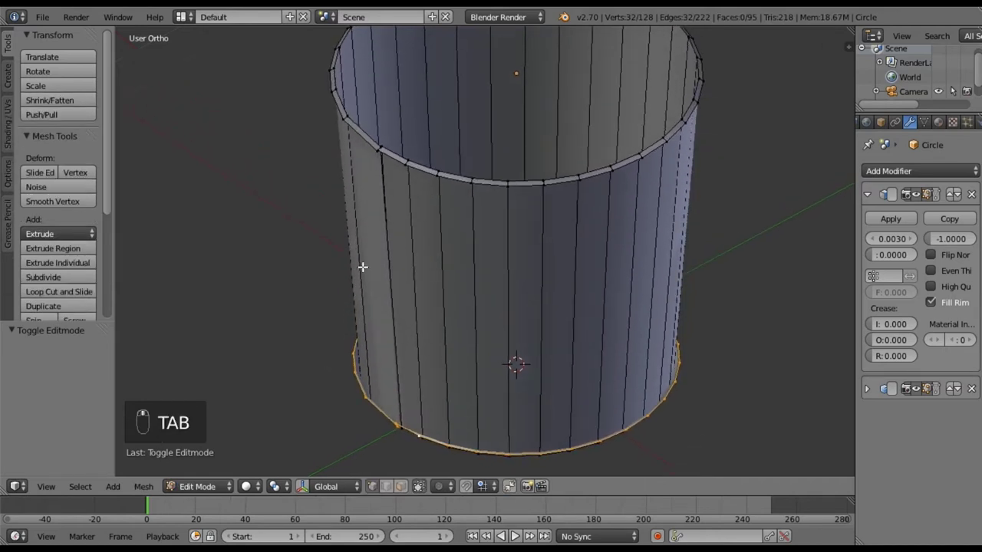
right_click(386, 246, "alt")
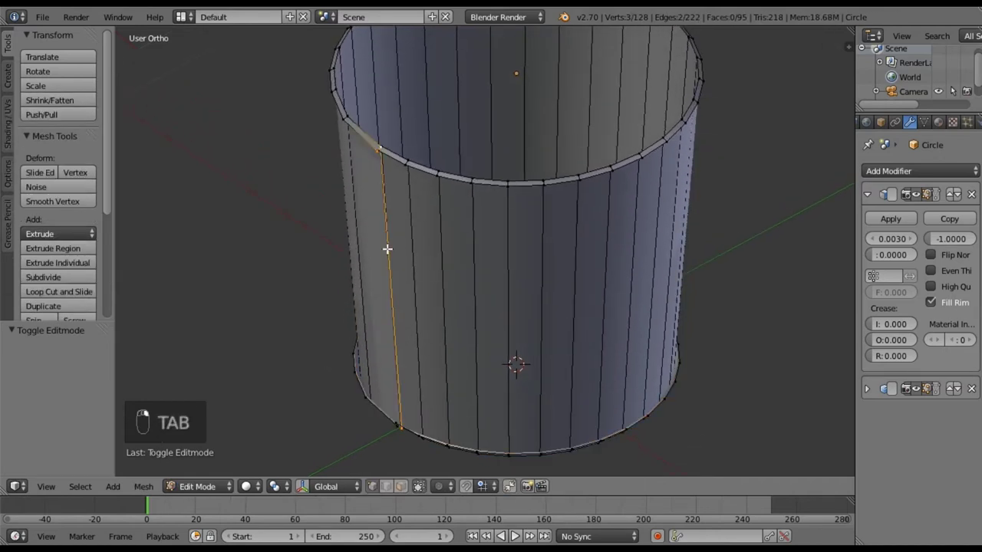
middle_click_drag(398, 228, 395, 269)
key("g")
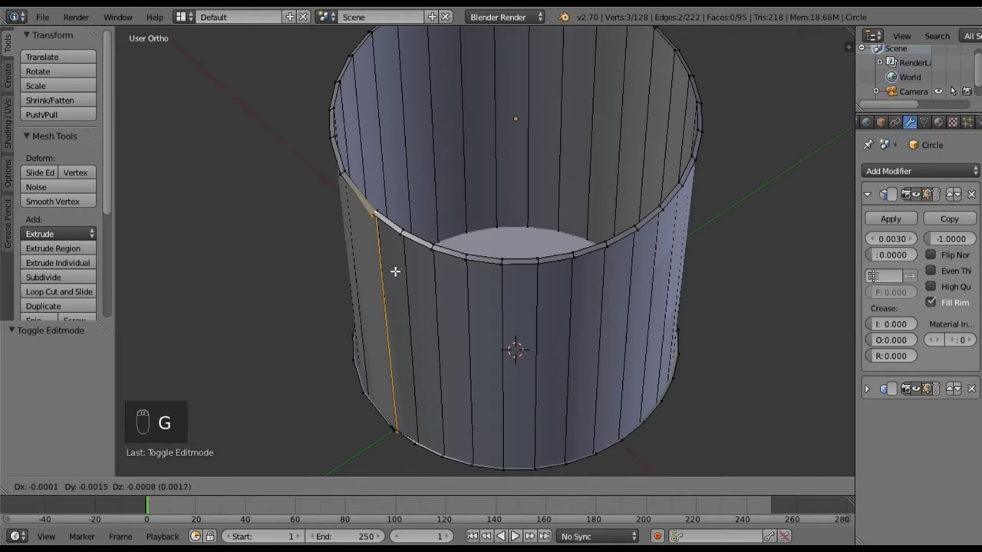
left_click(394, 273)
middle_click_drag(394, 272, 444, 251)
key("Tab")
key("Tab")
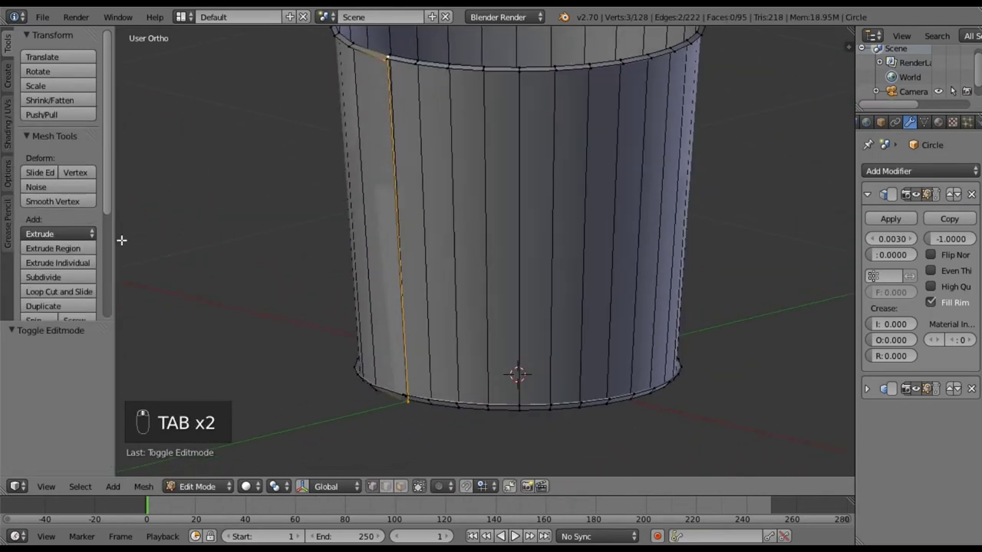
- Add a horizontal loop cut around the bucket's wall, slide it up towards the top rim and deselect everything
left_click(63, 296)
left_click(445, 168)
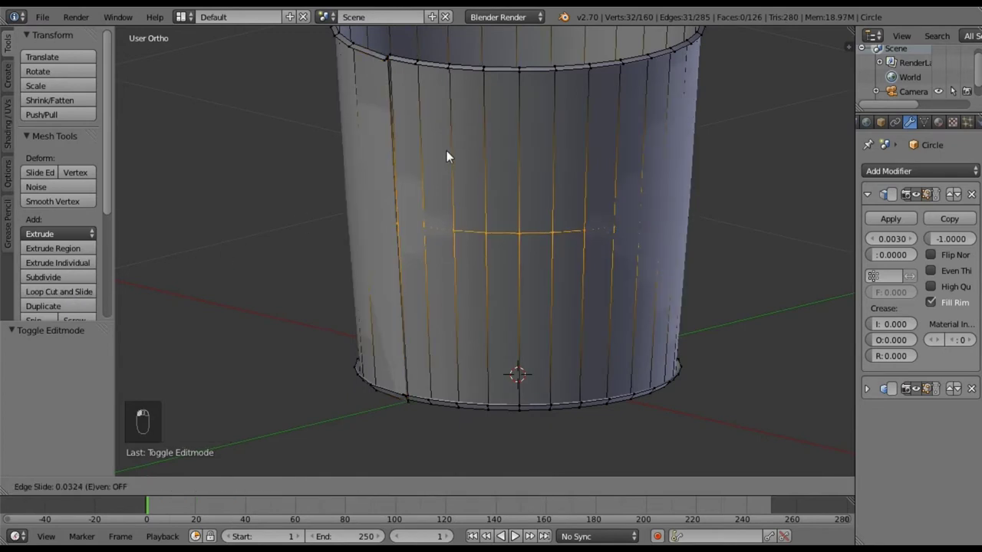
left_click(461, 46)
key("a")
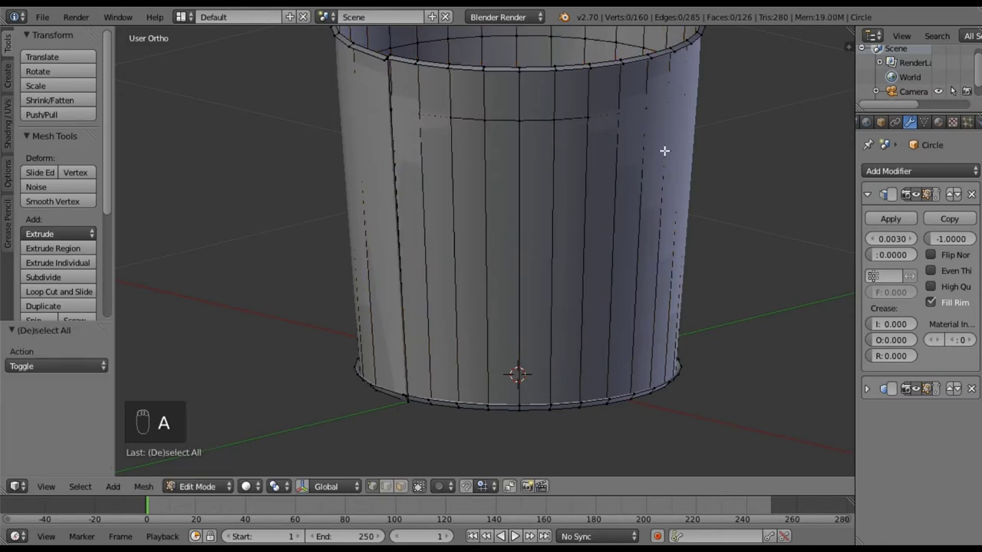
- Turn off the viewport display of the bucket's Solidify and Edge Split modifiers
left_click(916, 194)
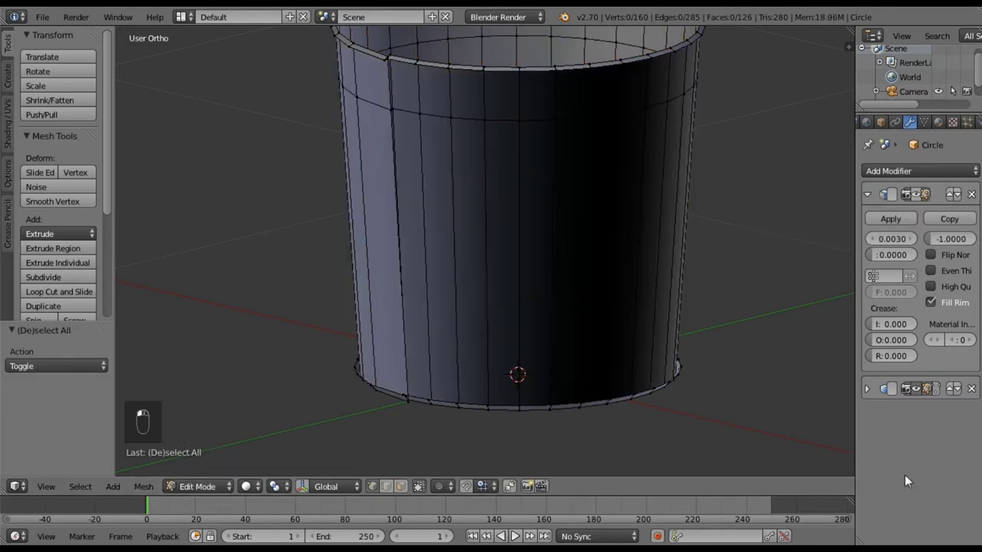
left_click(912, 390)
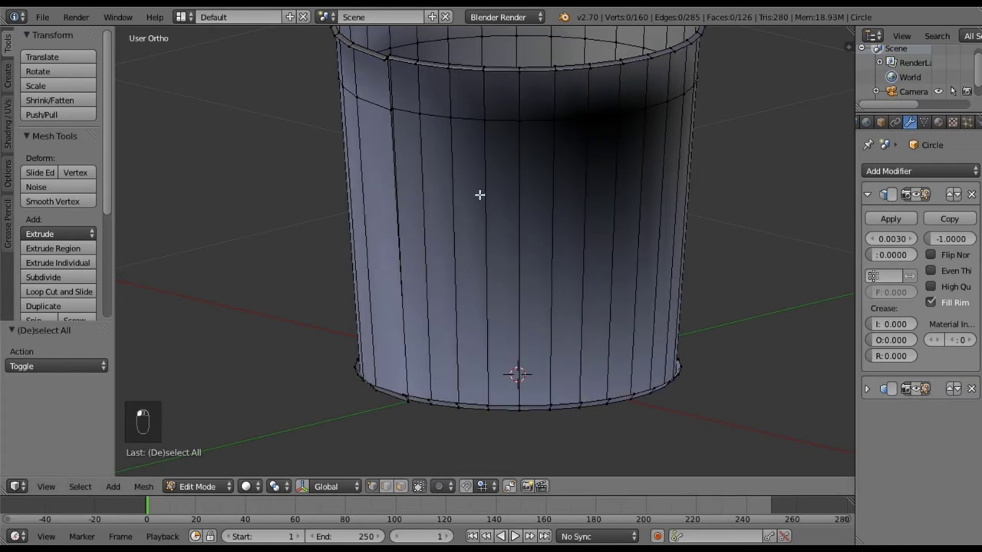
middle_click_drag(479, 195, 476, 239)
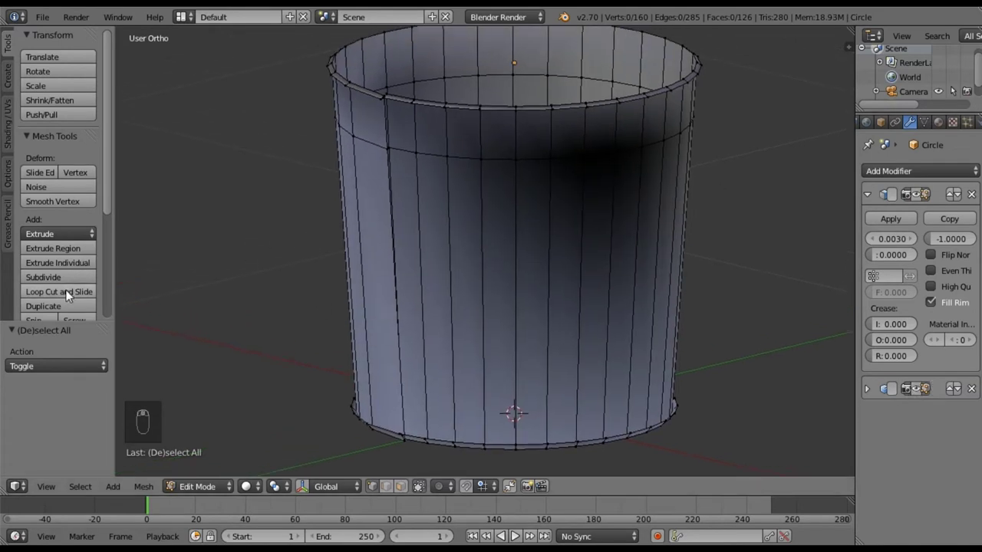
- Add two horizontal loop cuts closely spaced directly below the existing loop near the bucket's top rim and deselect everything
left_click(66, 290)
left_click(437, 229)
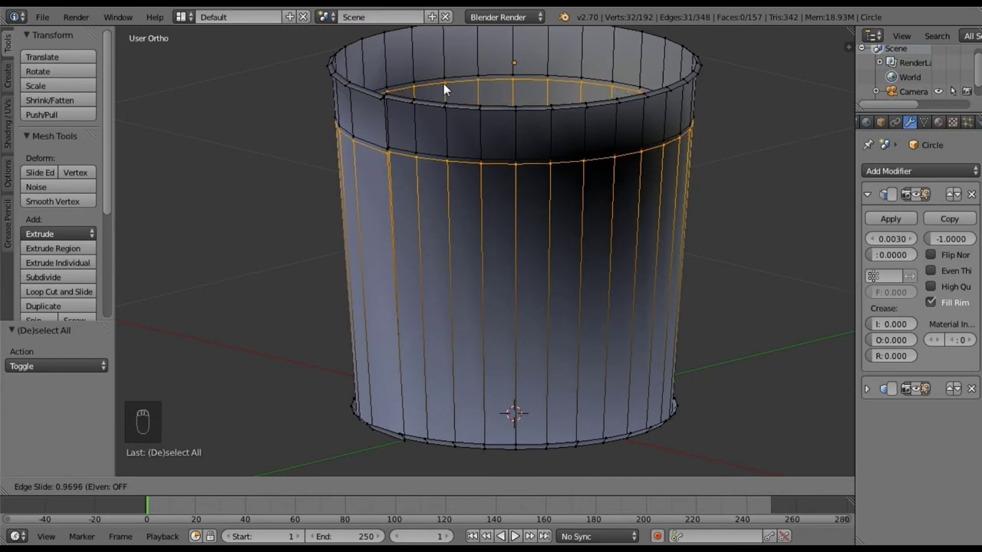
left_click(443, 90)
left_click(67, 291)
left_click(458, 202)
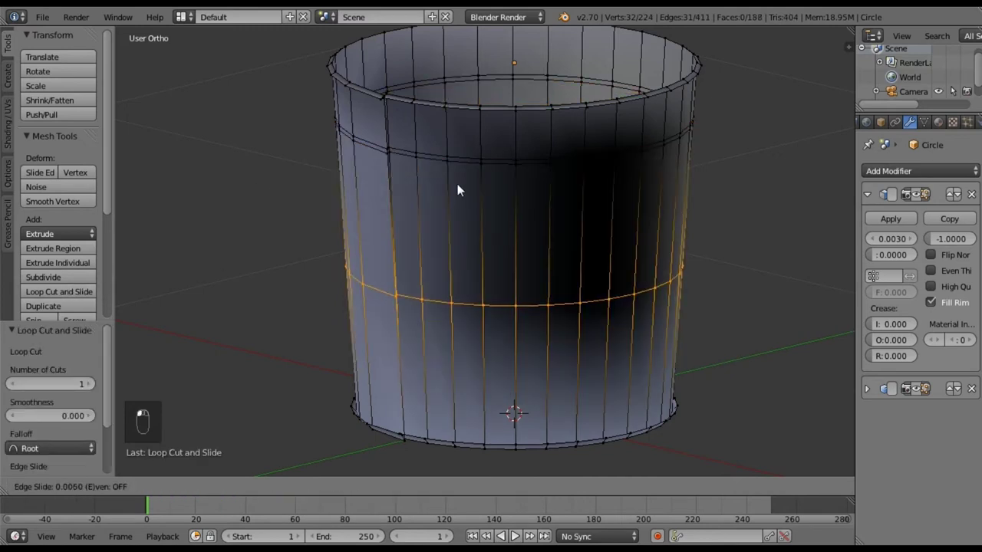
left_click(449, 68)
key("a")
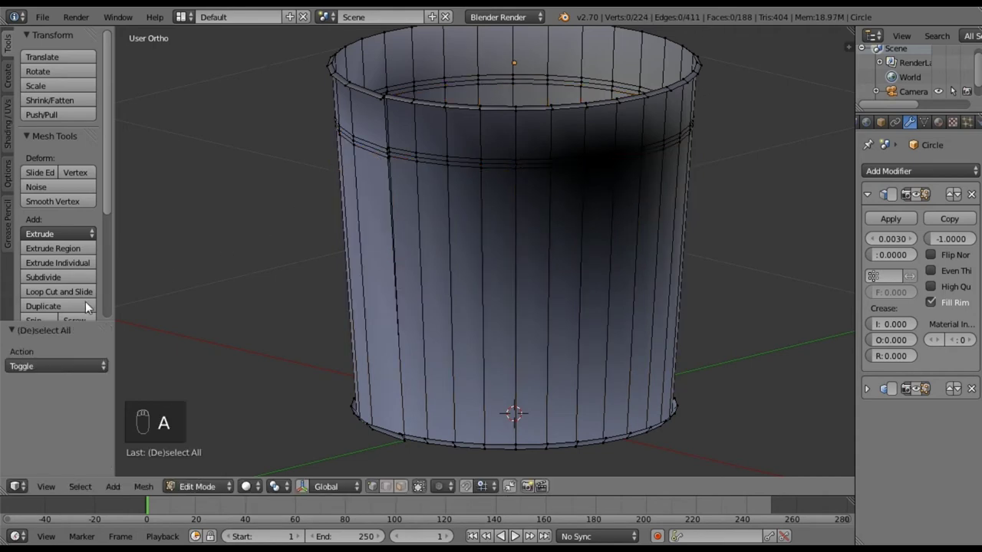
- Add another horizontal loop cut around the wall, slid to a short distance below the group of three loops
left_click(56, 295)
left_click(461, 282)
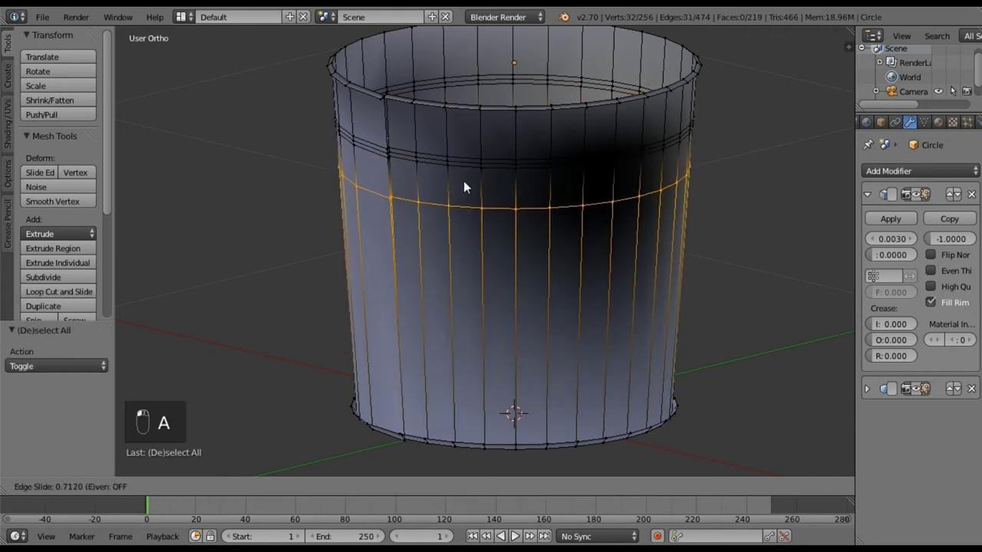
left_click(465, 178)
- Add two more closely spaced loop cuts directly beneath the lowest new loop to form a second group of three, and deselect everything
left_click(77, 291)
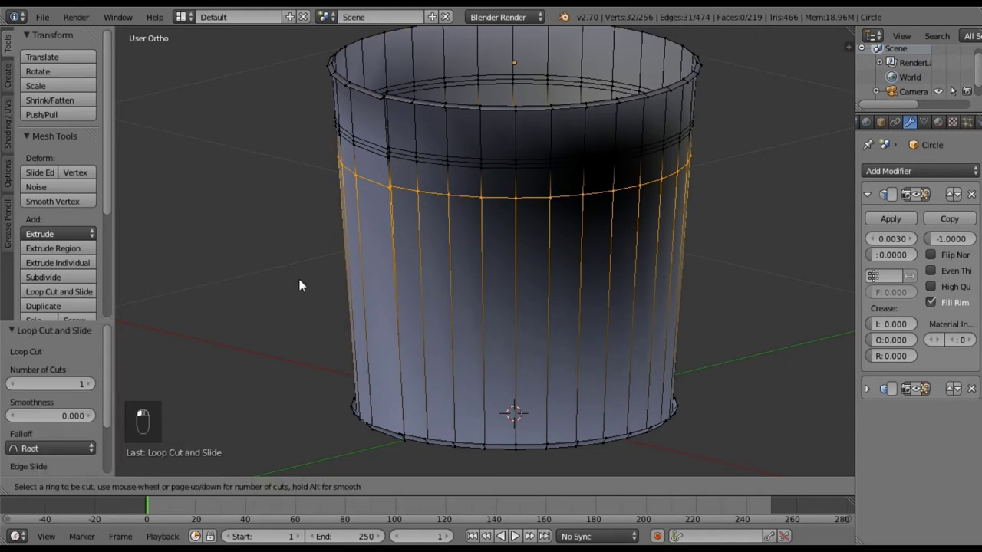
left_click(378, 283)
right_click(378, 283)
key("g")
key("g")
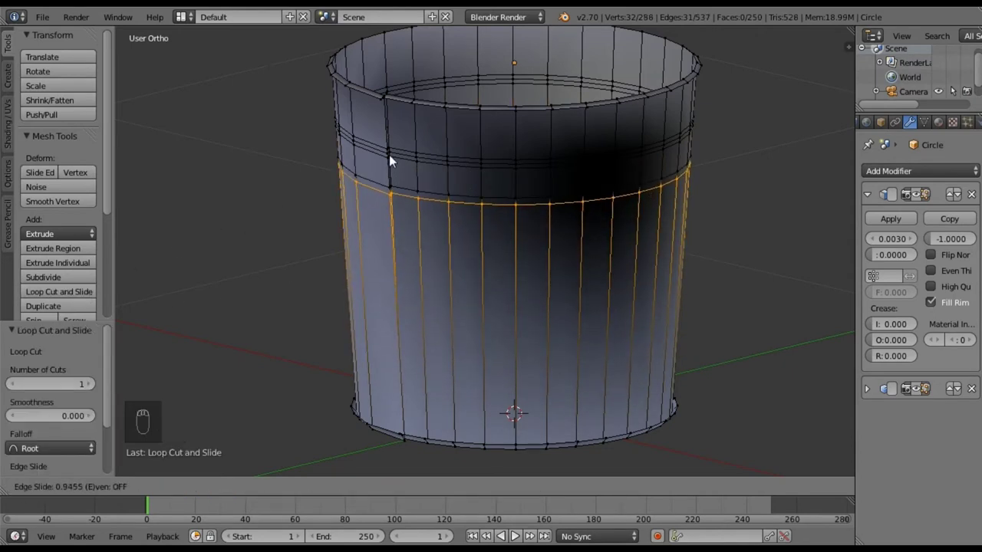
left_click(389, 153)
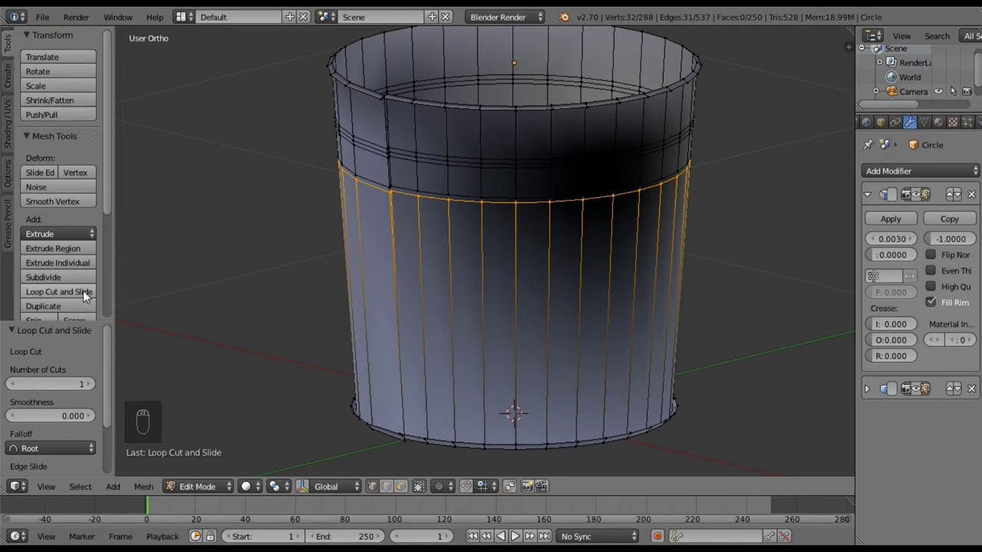
left_click(59, 291)
left_click(572, 365)
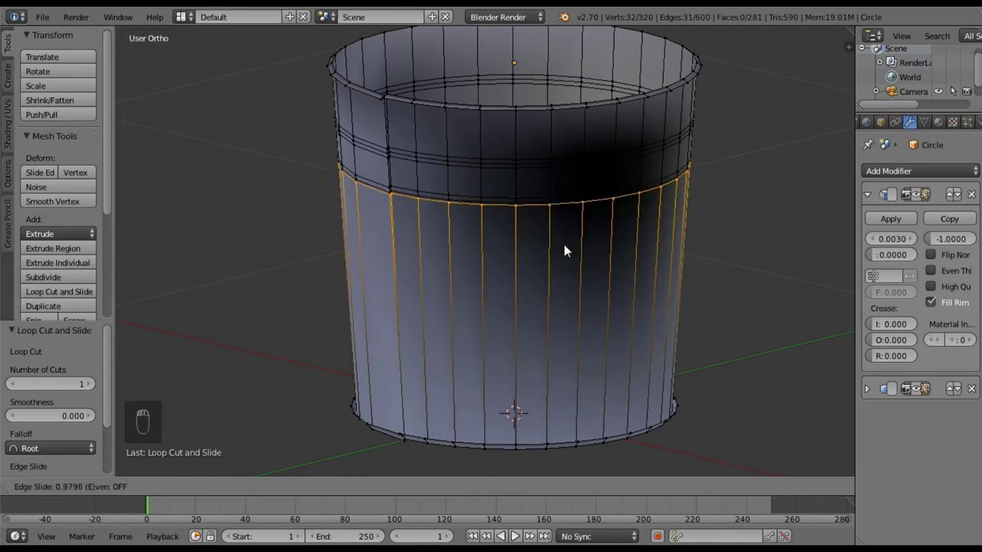
left_click(564, 245)
key("a")
- Select the middle edge loop of both loop groups and scale them outward to about 1.015 to form two ridges
scroll(428, 188, "up", 4)
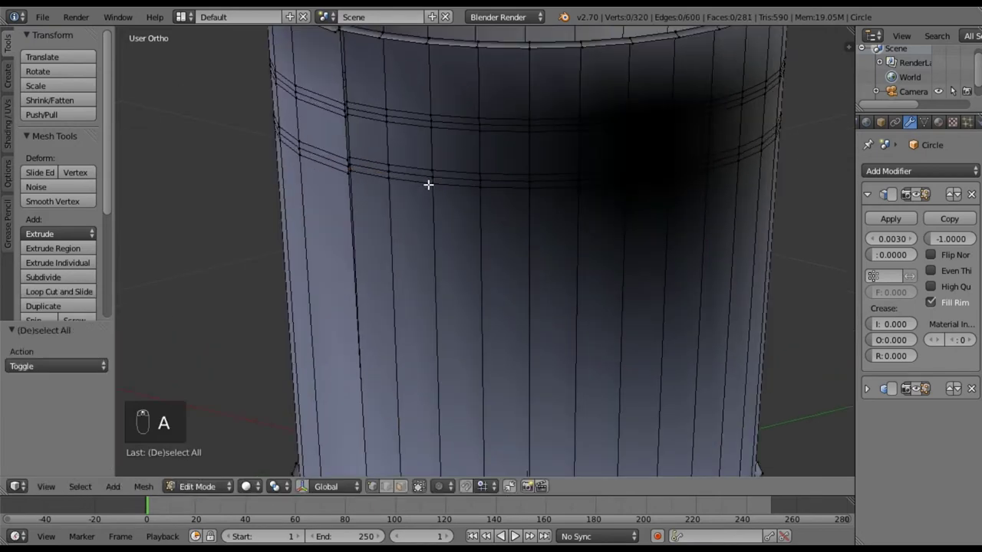
right_click(392, 200, "alt")
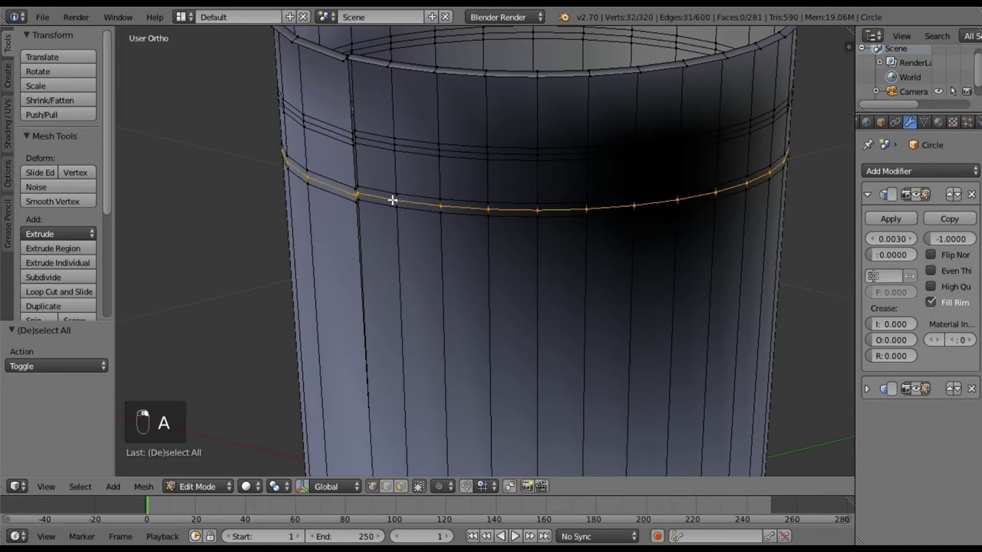
right_click(414, 149, "alt+shift")
key("a")
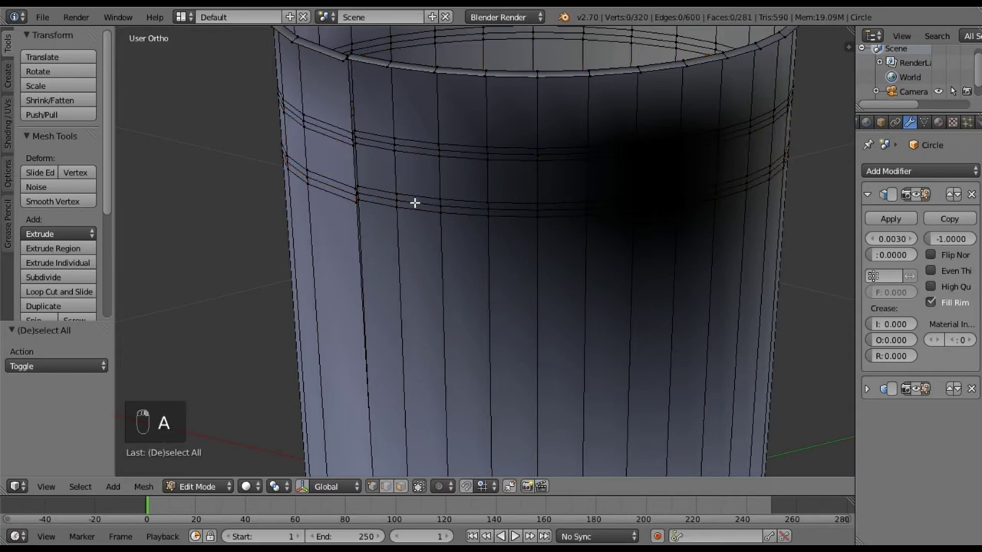
right_click(412, 203, "alt")
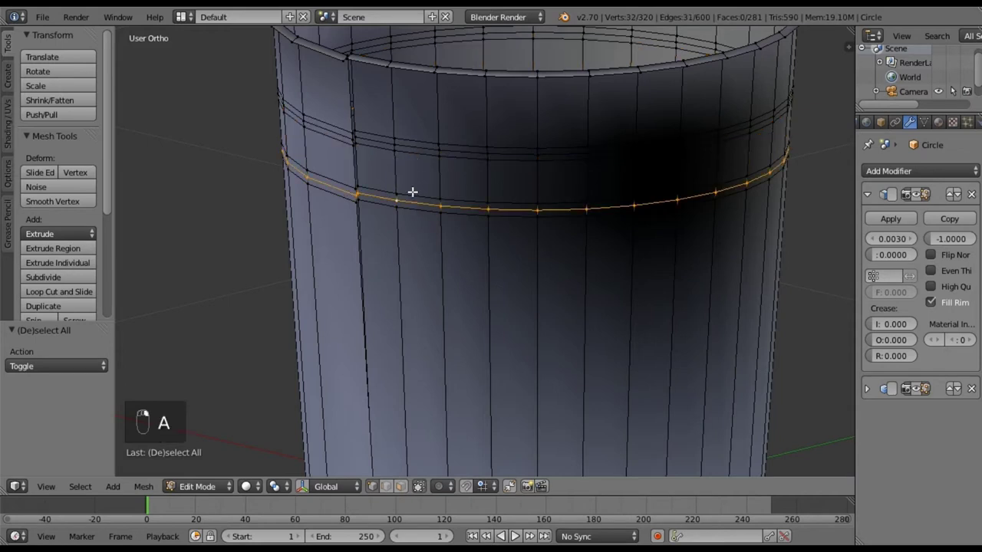
right_click(412, 146, "alt+shift")
scroll(485, 181, "down", 4)
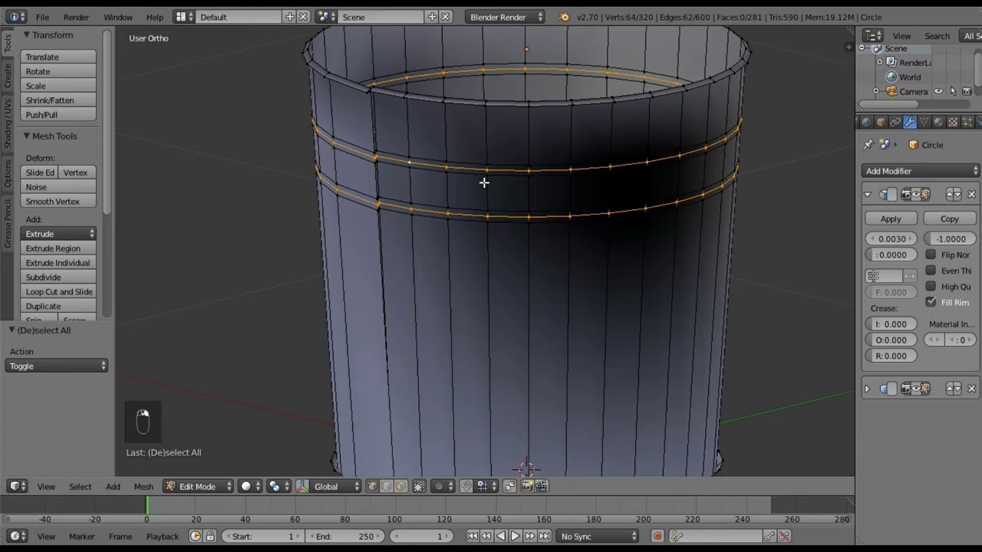
key("s")
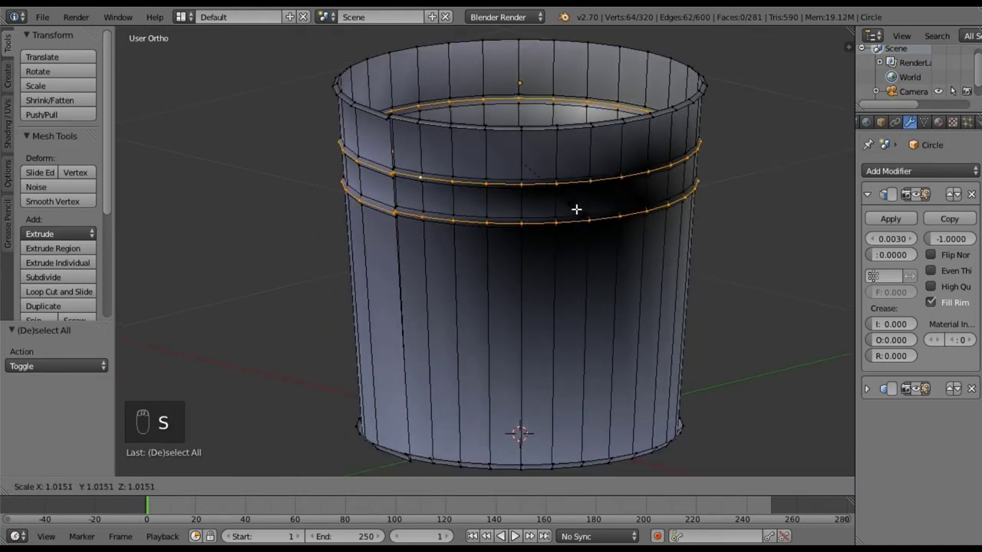
left_click(576, 209)
- Select the entire bucket mesh and recalculate its normals to the outside
key("Tab")
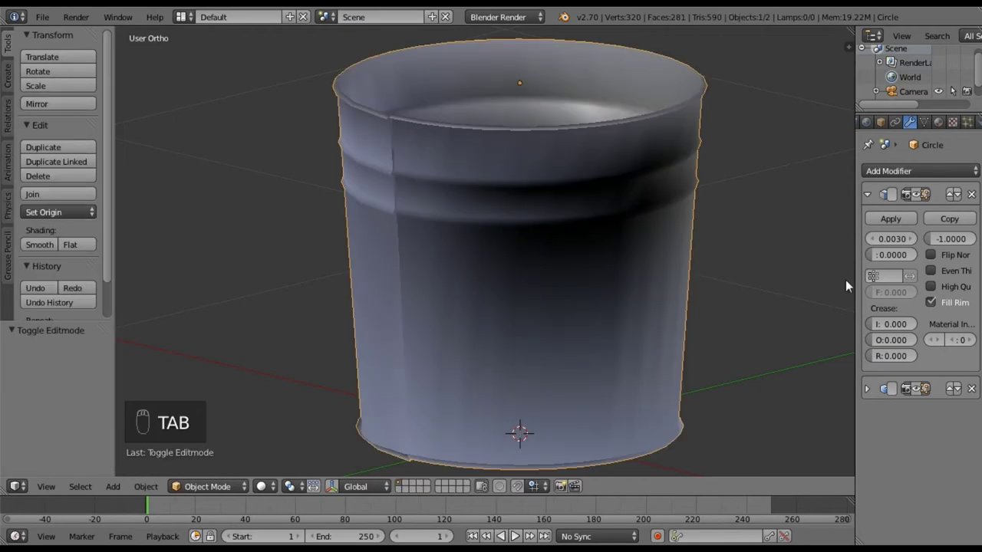
key("Tab")
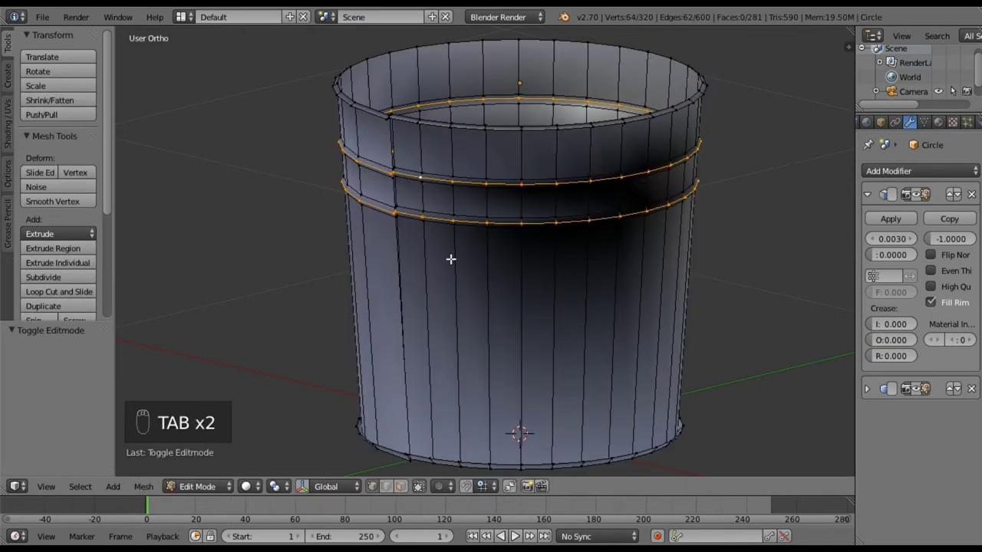
key("a")
key("a")
key("a")
key("a")
key("a")
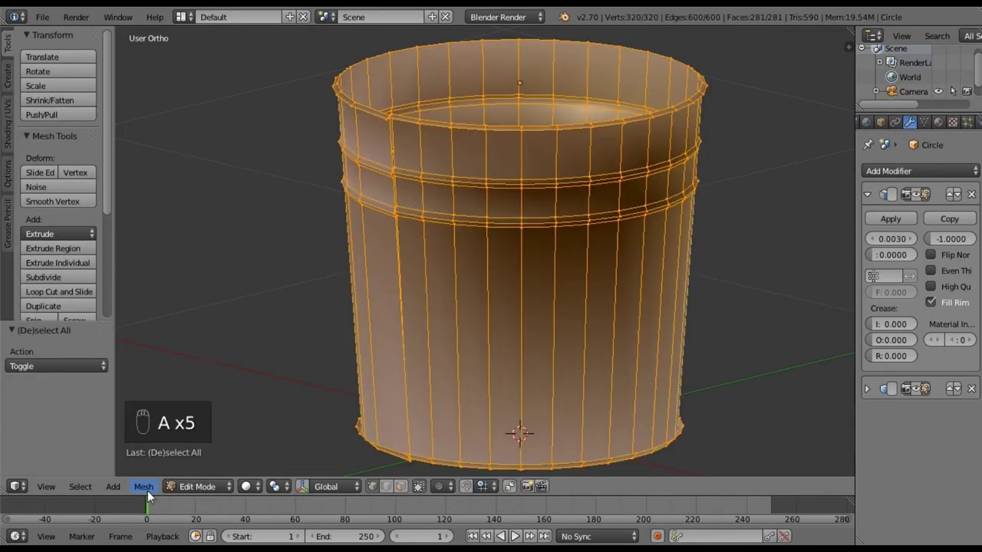
left_click(147, 490)
mouse_move(253, 256)
left_click(289, 256)
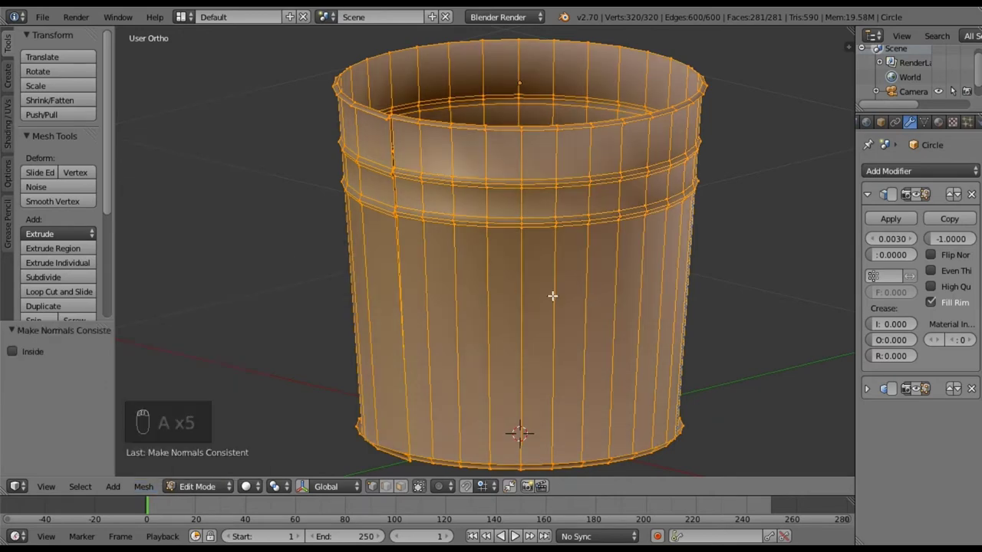
- Return to Object Mode, re-enable the viewport display of Edge Split and Solidify, and inspect the ridged bucket
key("Tab")
middle_click_drag(515, 304, 545, 301)
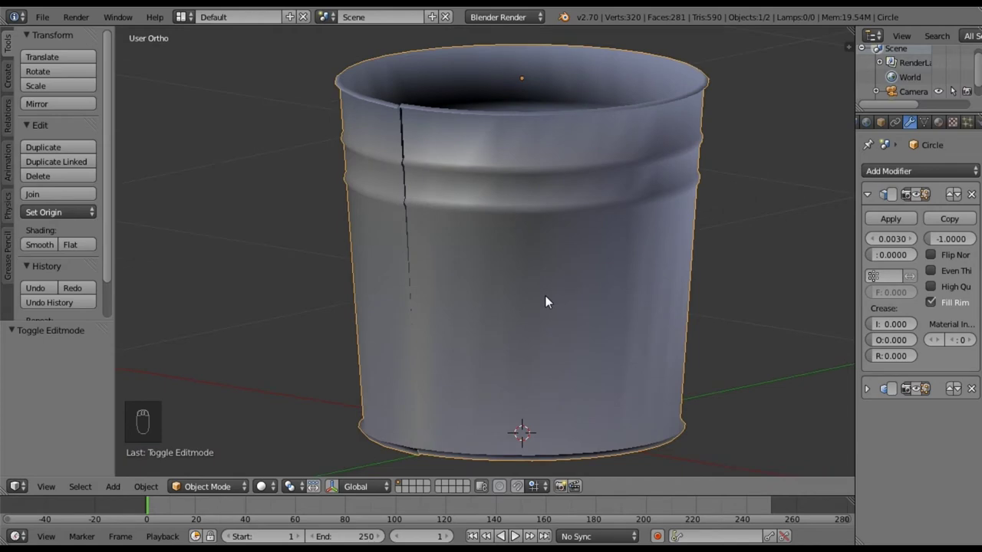
middle_click_drag(531, 371, 418, 233)
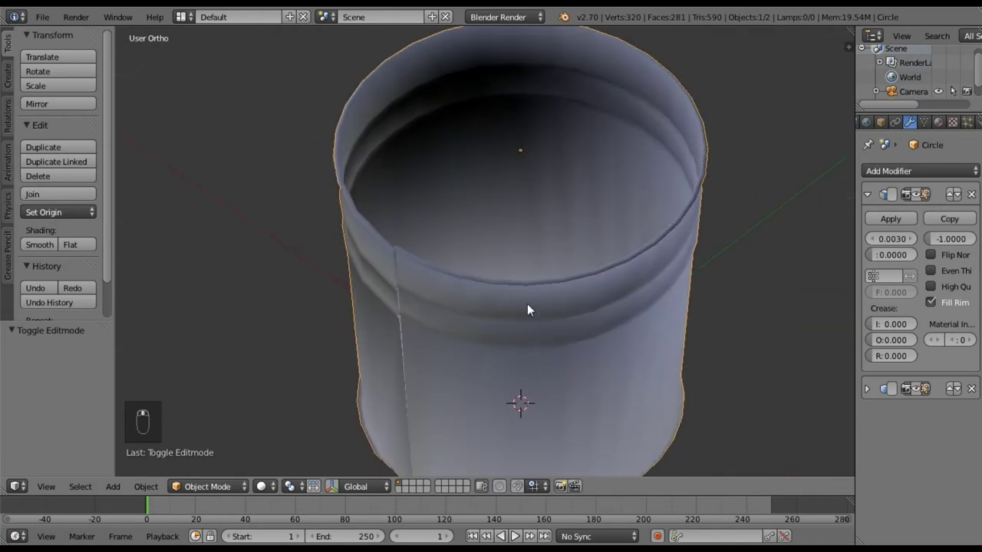
middle_click_drag(530, 313, 485, 224)
middle_click_drag(483, 345, 526, 354)
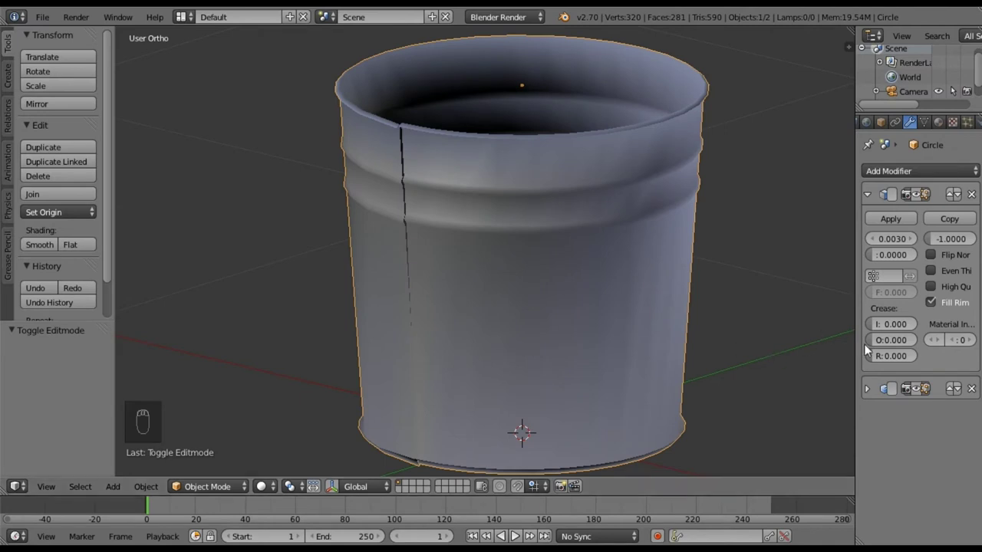
left_click(914, 389)
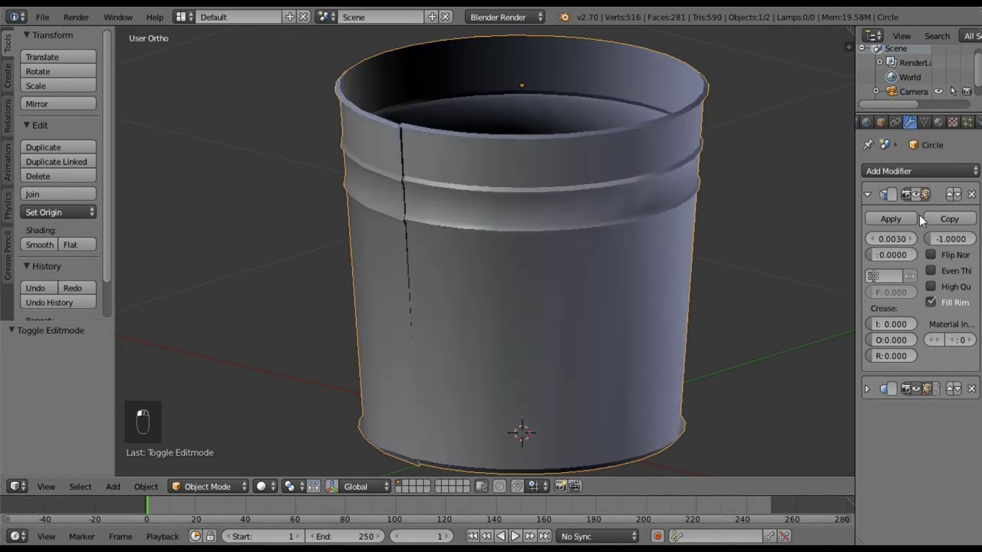
middle_click_drag(470, 279, 492, 327)
scroll(492, 327, "down", 3)
middle_click_drag(577, 329, 546, 282)
middle_click_drag(574, 193, 573, 234)
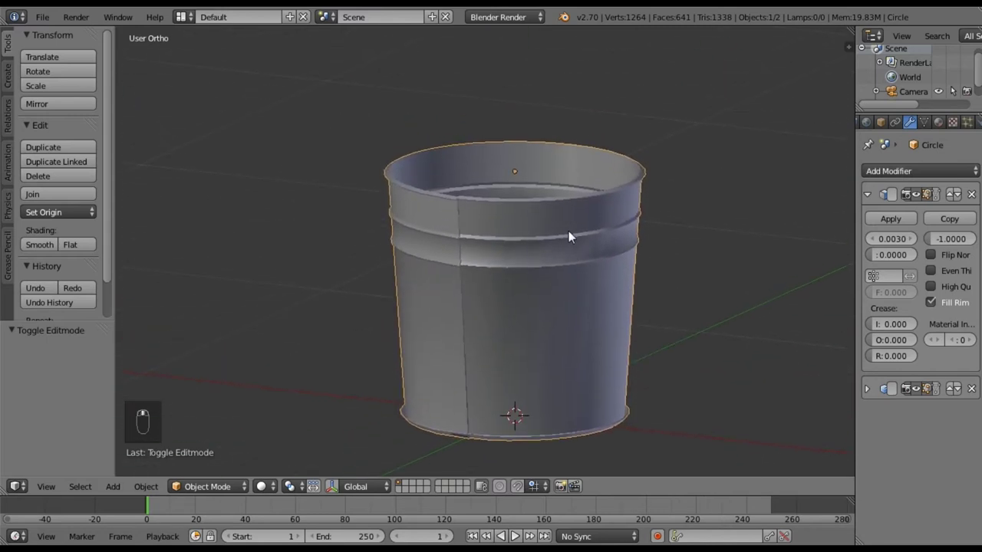
- In Edit Mode, select the seam vertices at the rim and the upper ridge, snap the 3D cursor to them and return to Object Mode
scroll(544, 248, "up", 4)
middle_click_drag(535, 197, 565, 211)
key("KP_1")
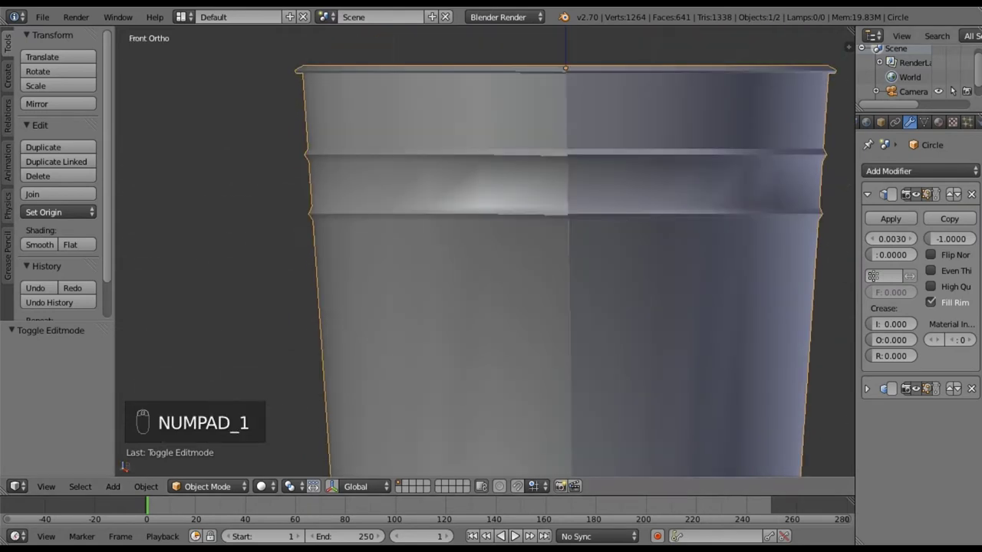
middle_click_drag(553, 139, 437, 143, "shift")
key("Tab")
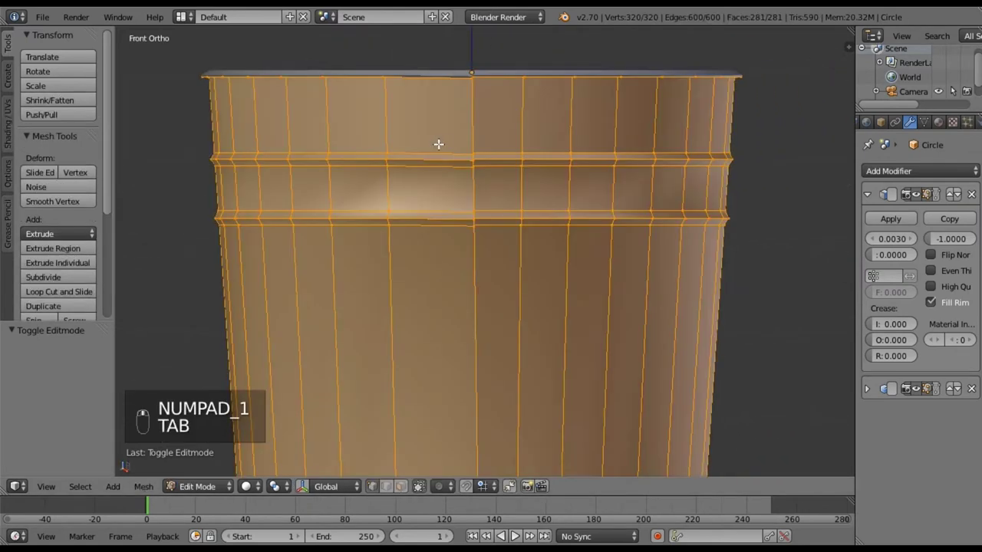
key("a")
key("a")
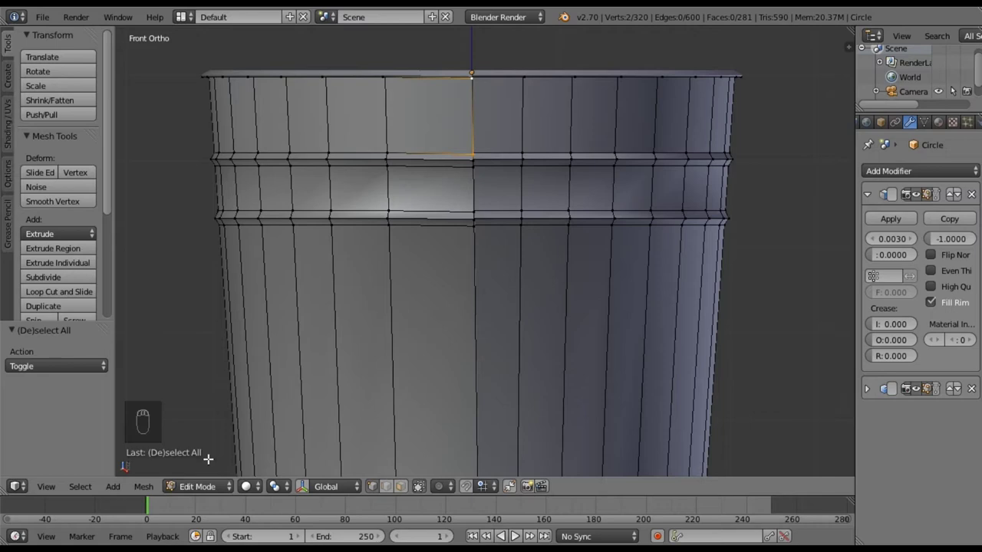
left_click(145, 486)
mouse_move(168, 387)
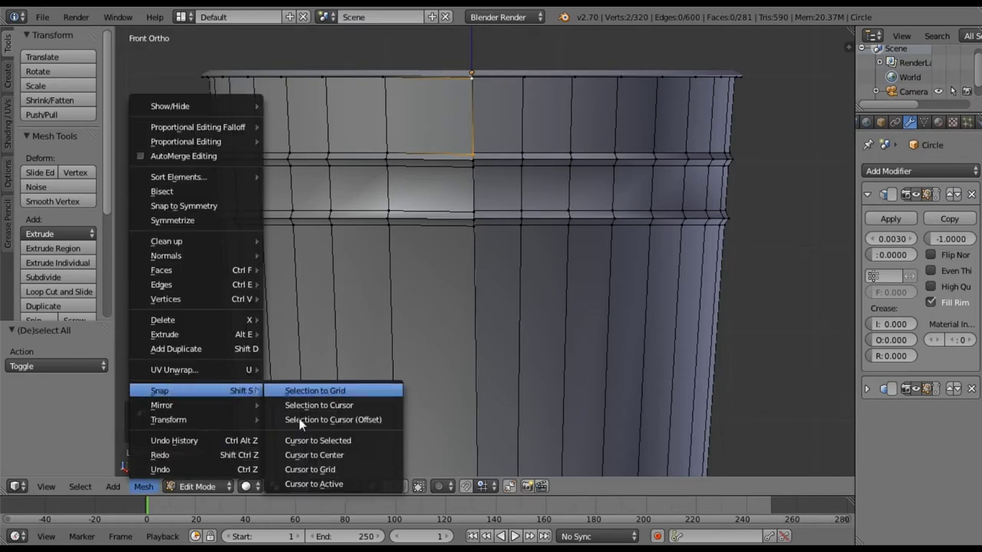
left_click(312, 442)
key("a")
key("Tab")
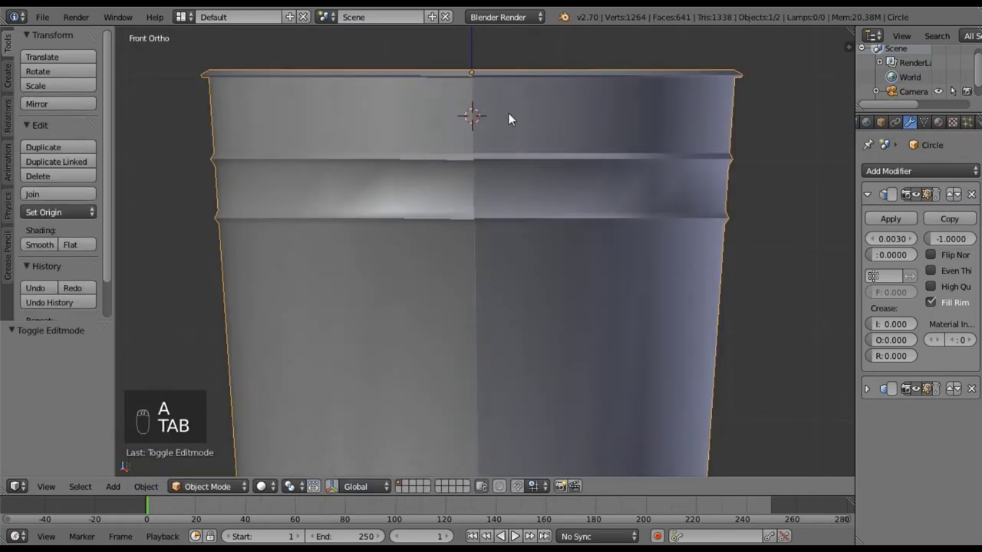
- Add a plane at the 3D cursor in front view
mouse_move(507, 141)
middle_mouse_down()
mouse_move(477, 209)
mouse_move(467, 207)
mouse_move(494, 145)
middle_mouse_up()
key("KP_1")
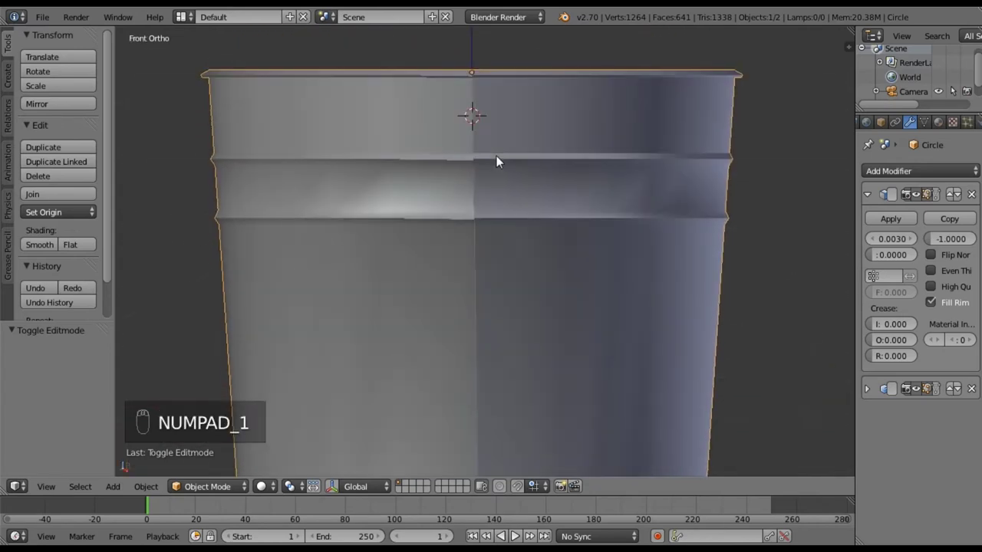
key("shift+a")
mouse_move(496, 157)
left_click(529, 156)
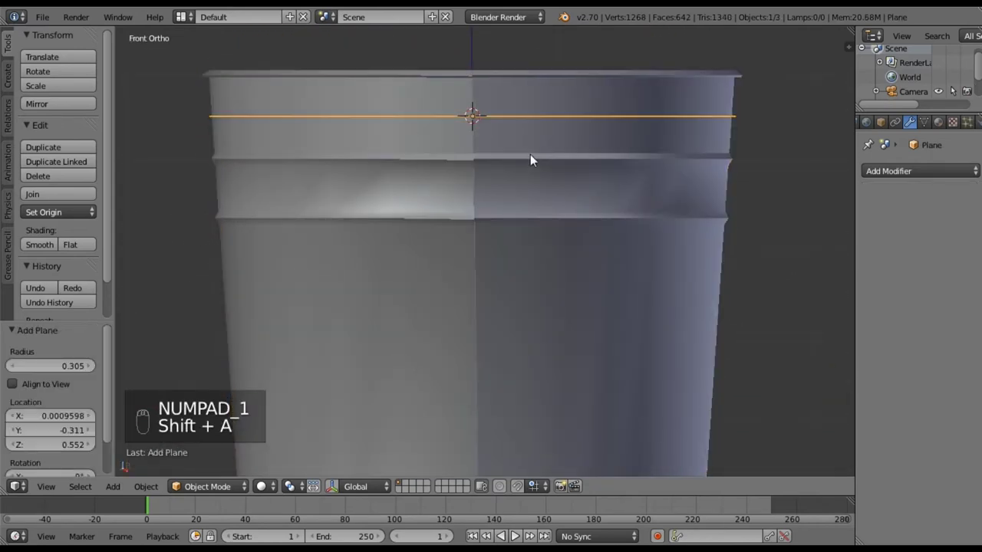
- Rotate the new plane 90° about the global X axis
key("r")
key("x")
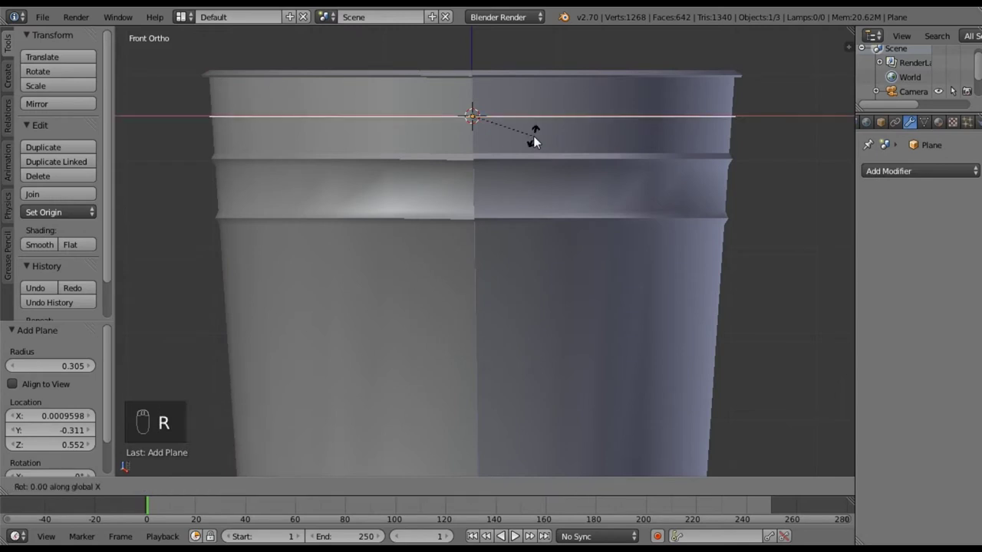
key("9")
key("0")
key("Return")
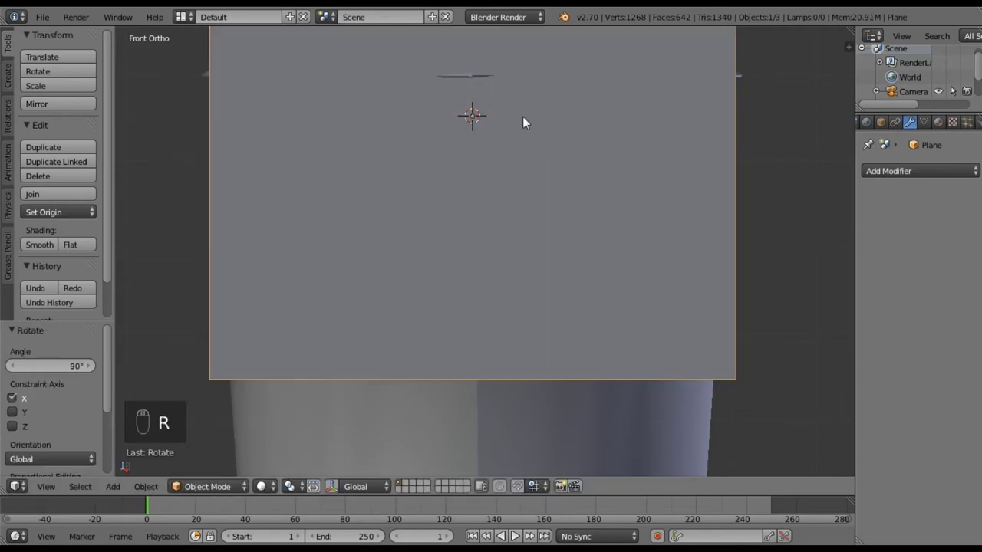
- Scale the plane to about 0.136 and raise it about 0.038 along Z in front of the bucket's rim
key("s")
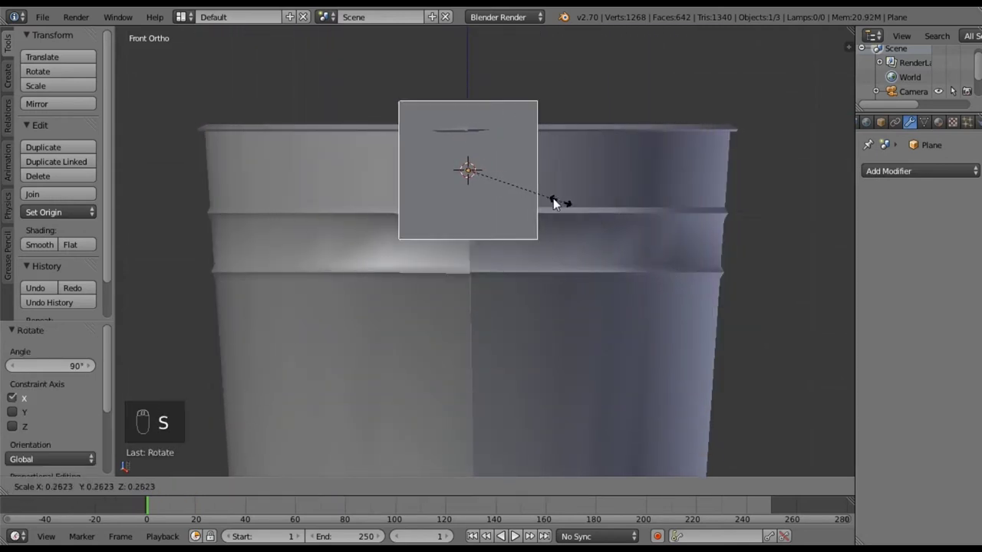
left_click(517, 188)
key("g")
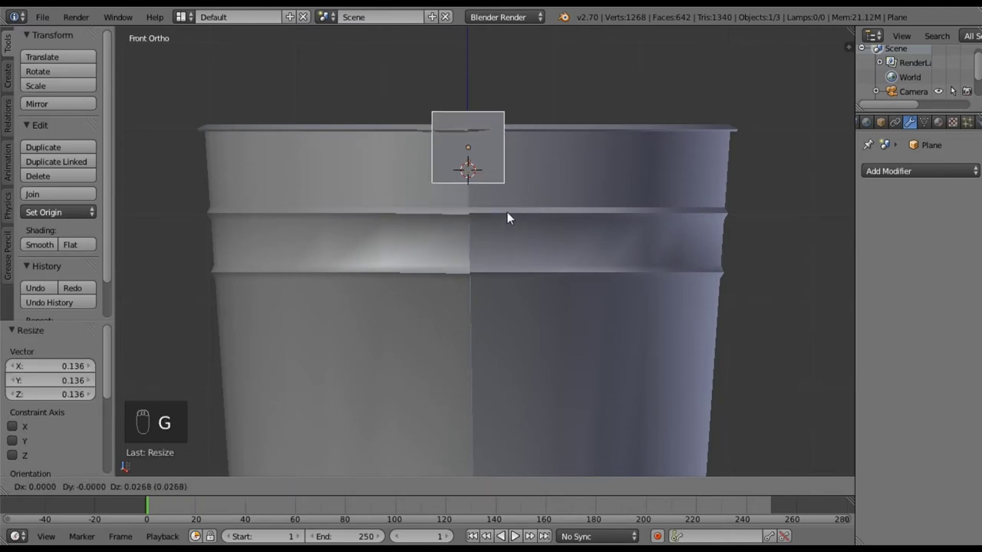
left_click(507, 211)
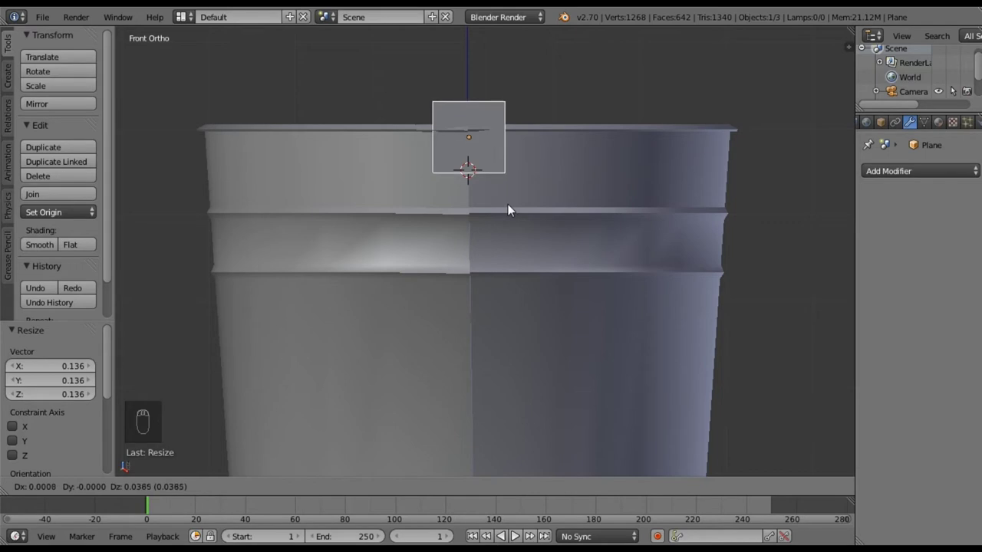
left_click(508, 204)
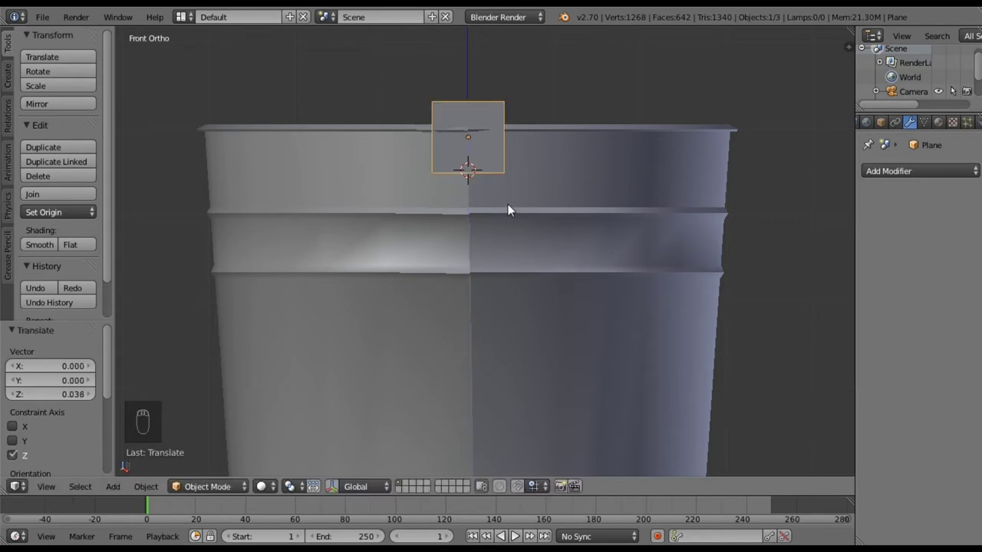
- In Edit Mode, lower the plane's top edge along Z in front view to just below the bucket's rim
middle_click_drag(508, 205, 504, 180)
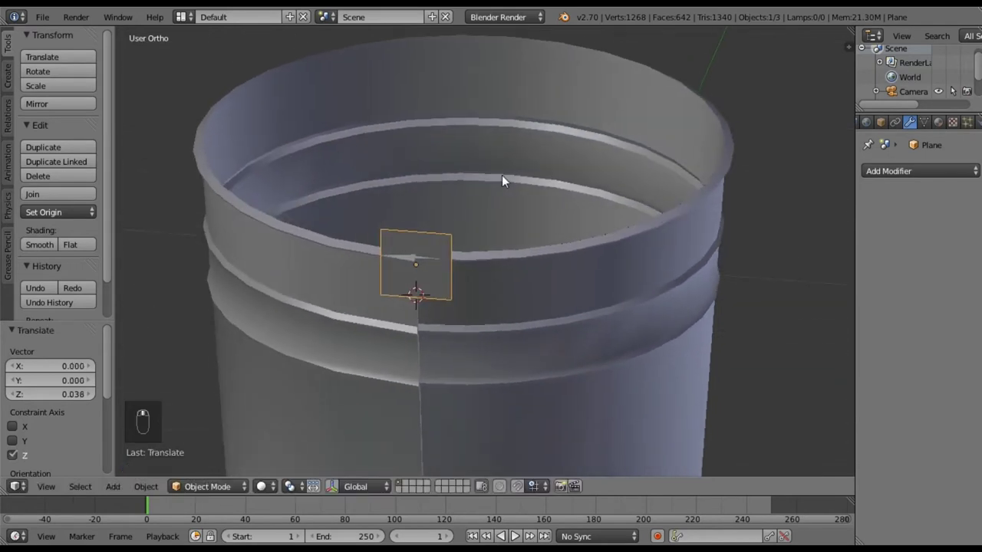
key("Tab")
middle_click_drag(481, 241, 482, 230)
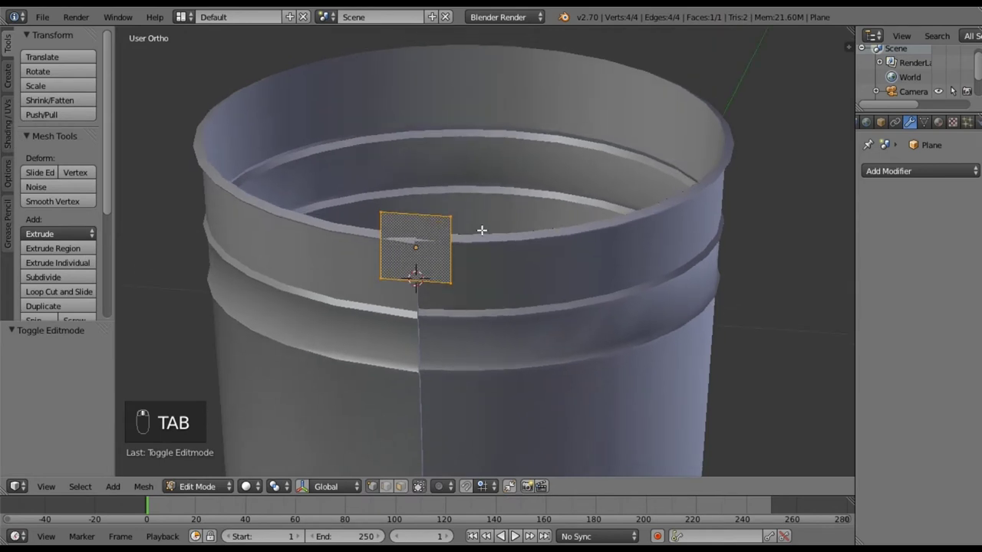
key("KP_1")
scroll(505, 204, "up", 3, "shift")
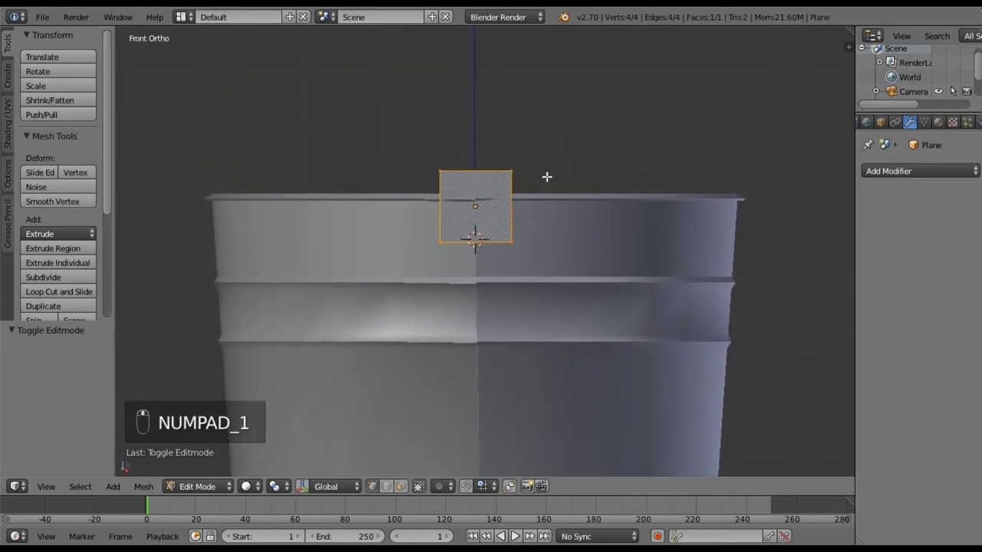
scroll(545, 176, "up", 3)
key("a")
key("a")
key("b")
left_click_drag(384, 92, 550, 127)
key("g")
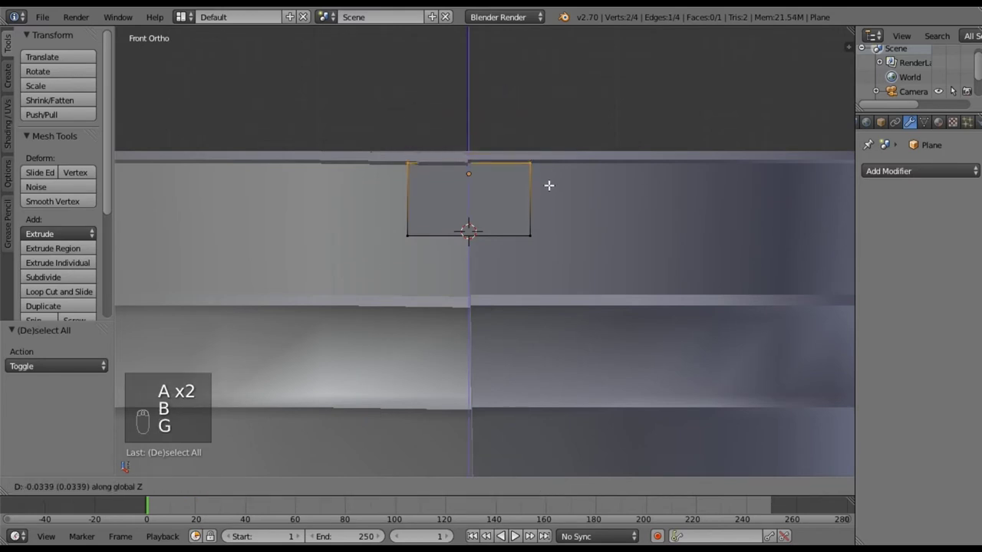
left_click(546, 187)
- Extrude the plane's left edge outward along X by about 0.024
key("a")
key("b")
left_click_drag(383, 162, 425, 261)
key("e")
key("x")
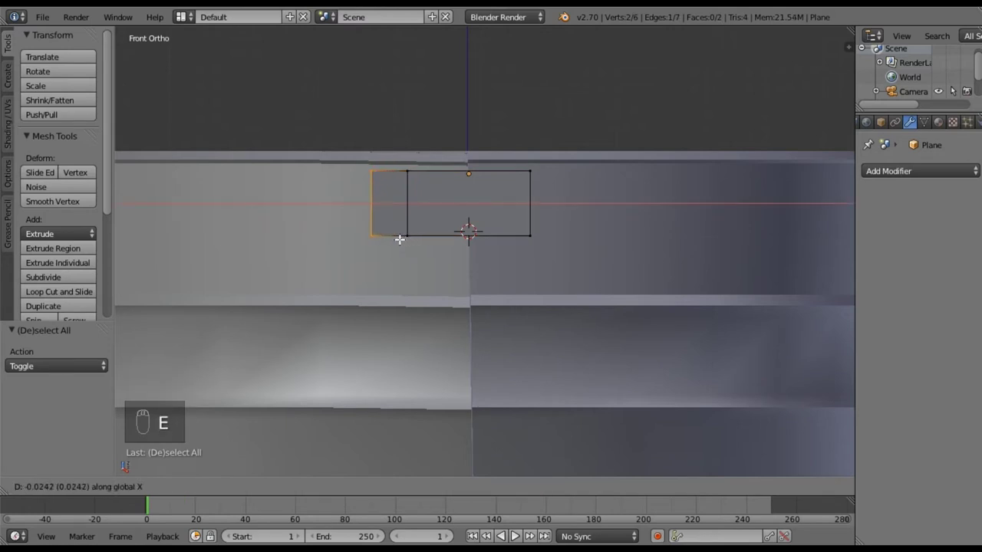
left_click(400, 240)
- Extrude the plane's right edge outward along X by about 0.02 and clear the selection
key("a")
key("b")
left_click_drag(523, 163, 554, 273)
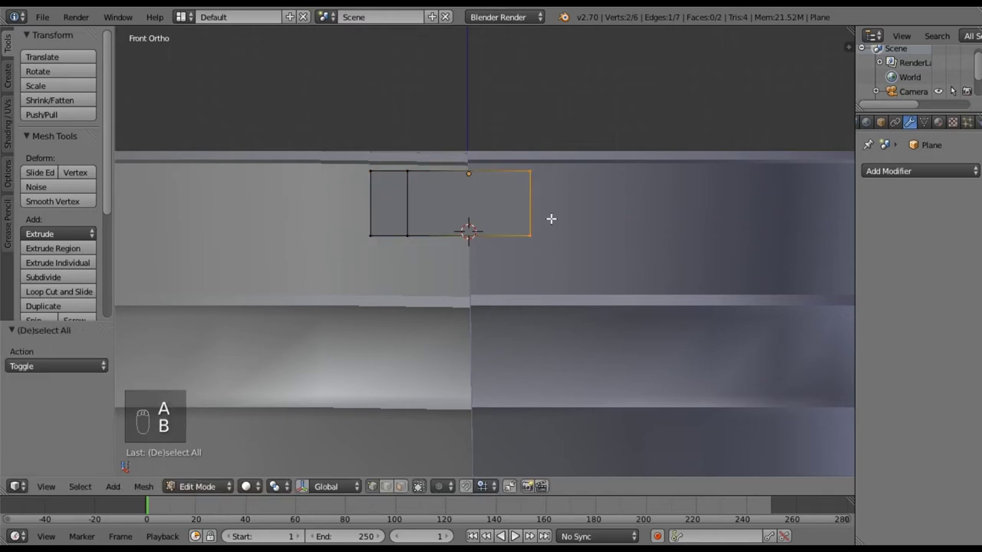
key("e")
key("x")
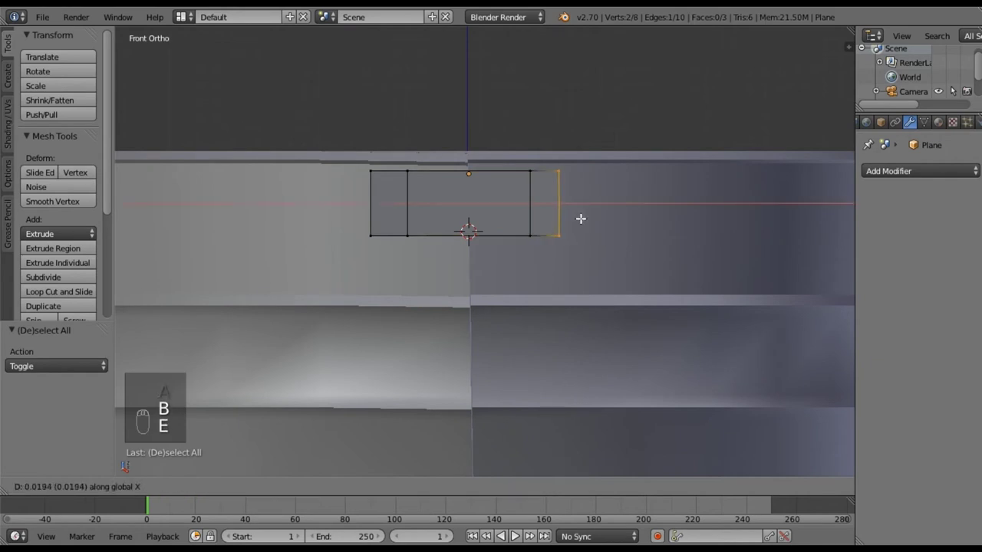
left_click(582, 219)
key("a")
- Select the four outer vertices of both side flaps and move them about 0.005 along Y toward the bucket wall
middle_click_drag(588, 219, 434, 264)
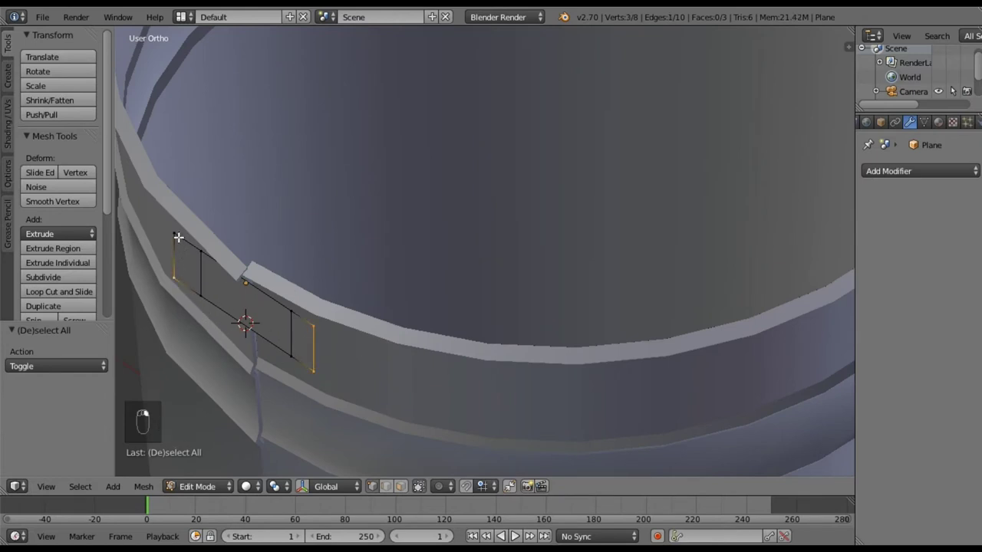
key("g")
key("y")
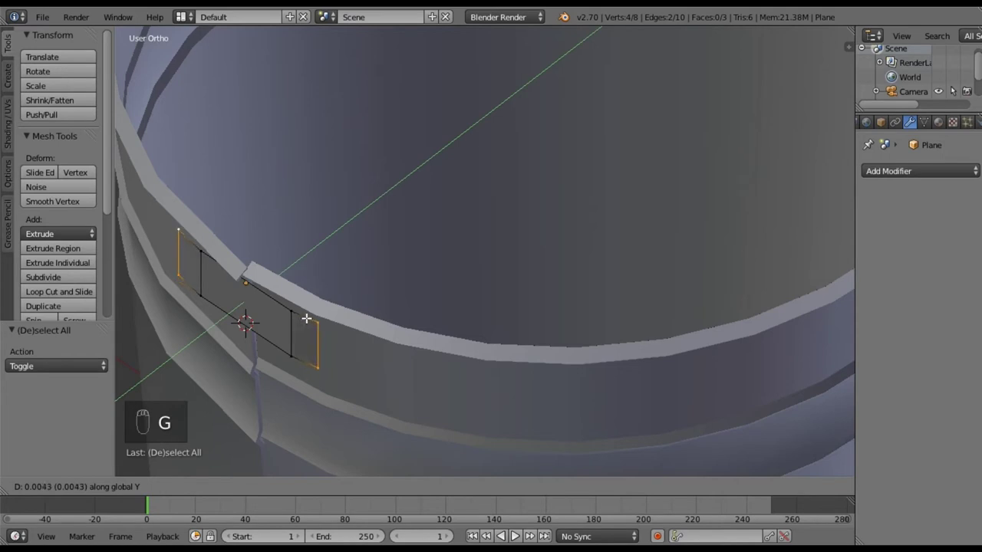
left_click(307, 317)
middle_click_drag(288, 380, 314, 346)
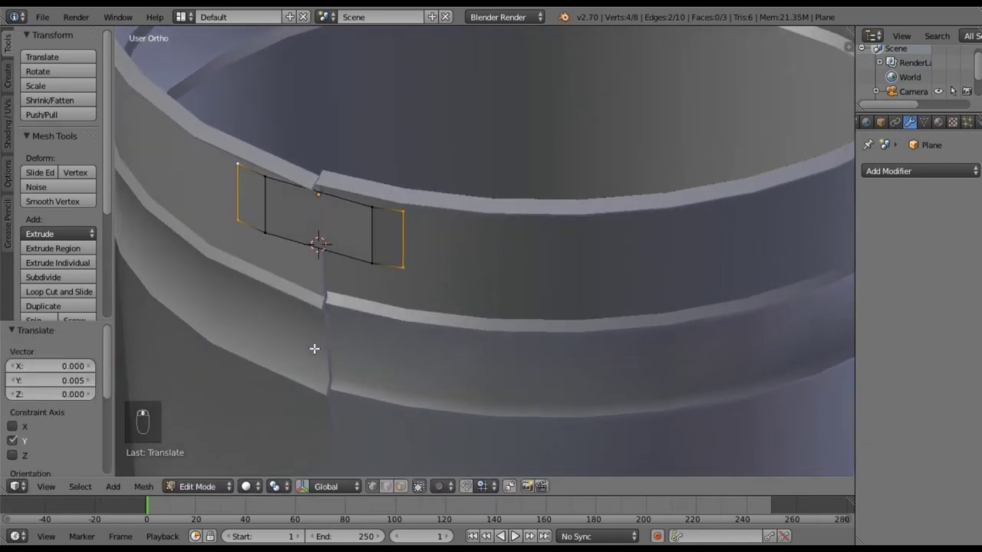
key("a")
- Extrude the middle section's top edge about 0.032 up along Z and scale the new edge to about 0.867
middle_click_drag(339, 309, 412, 237)
right_click(410, 232)
right_click(496, 232, "shift")
key("e")
key("z")
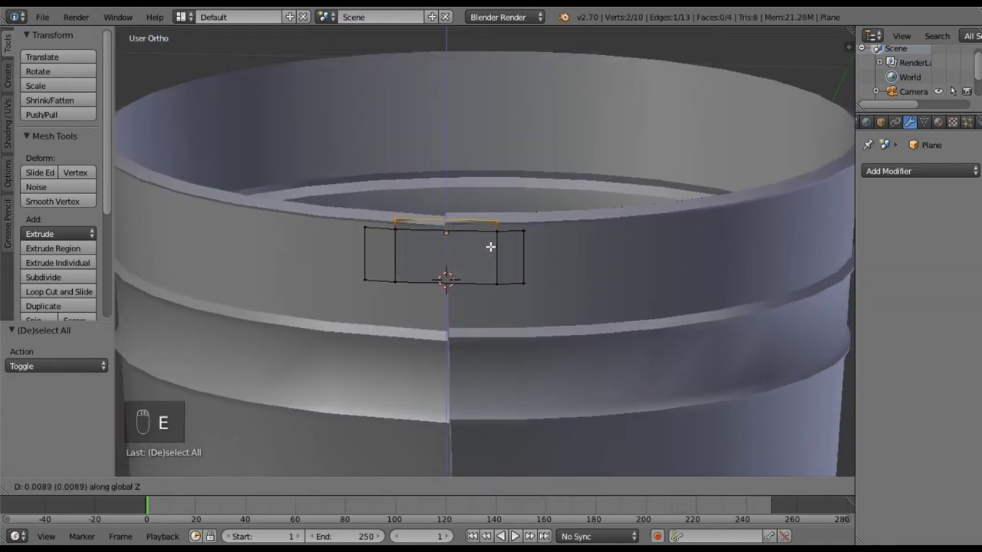
left_click(551, 220)
key("s")
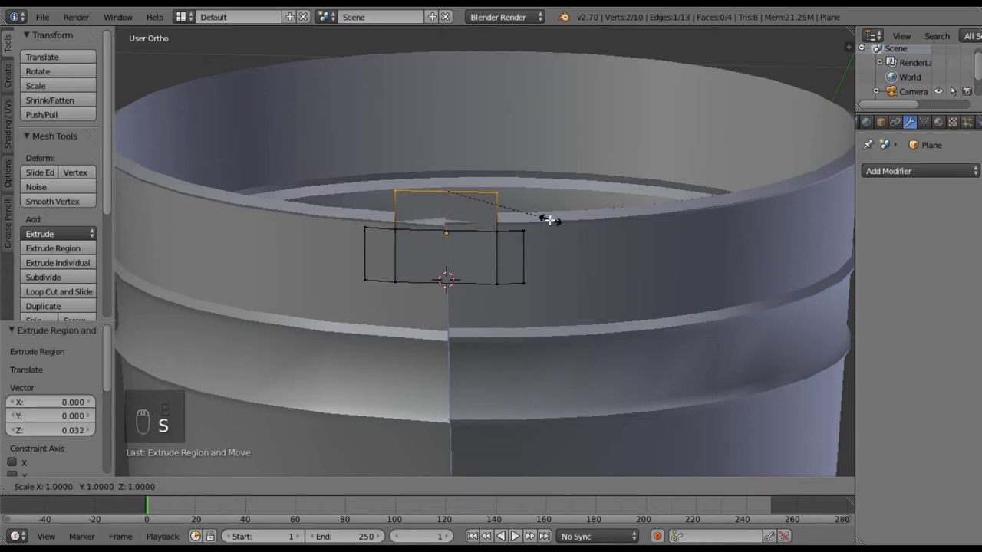
left_click(536, 218)
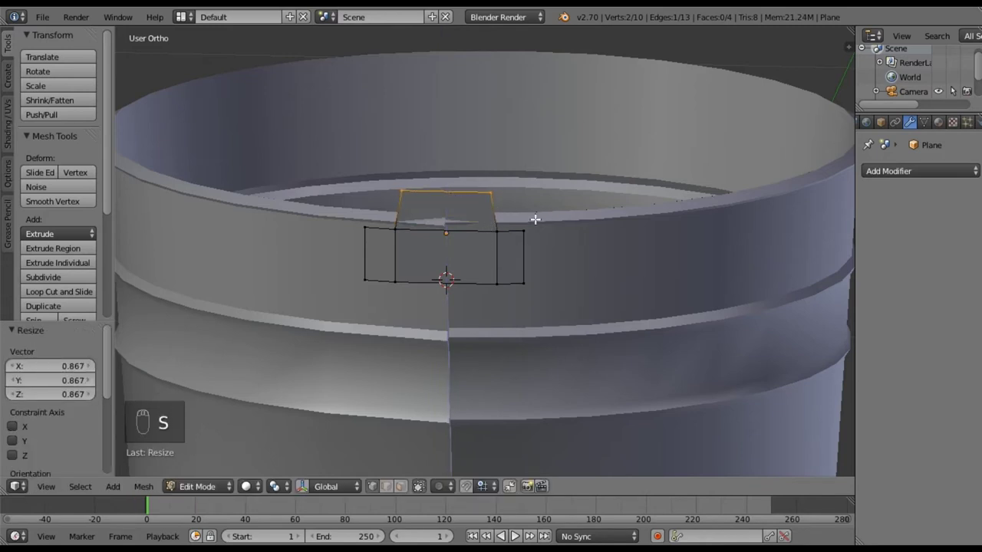
- Extrude the tab's top edge another 0.013 or so up along Z and narrow it to about 0.85
key("e")
key("z")
left_click(535, 203)
key("s")
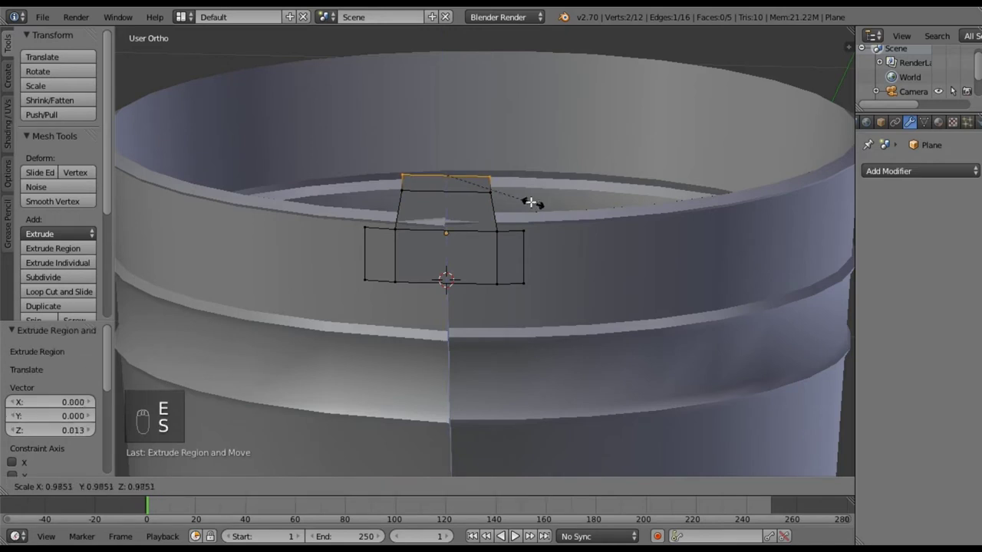
left_click(522, 198)
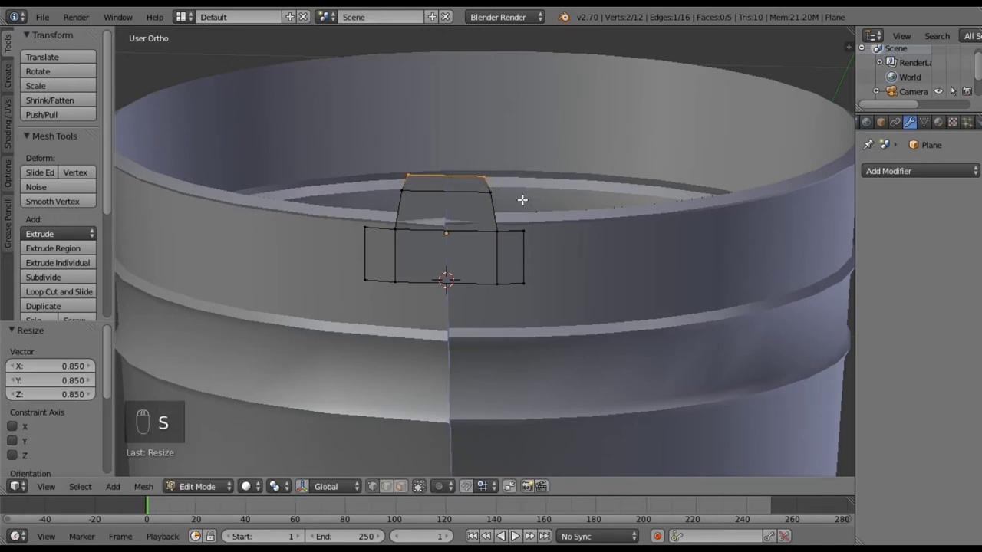
- Extrude the tab's top edge about 0.014 up along Z and widen it to a scale of about 1.114
key("e")
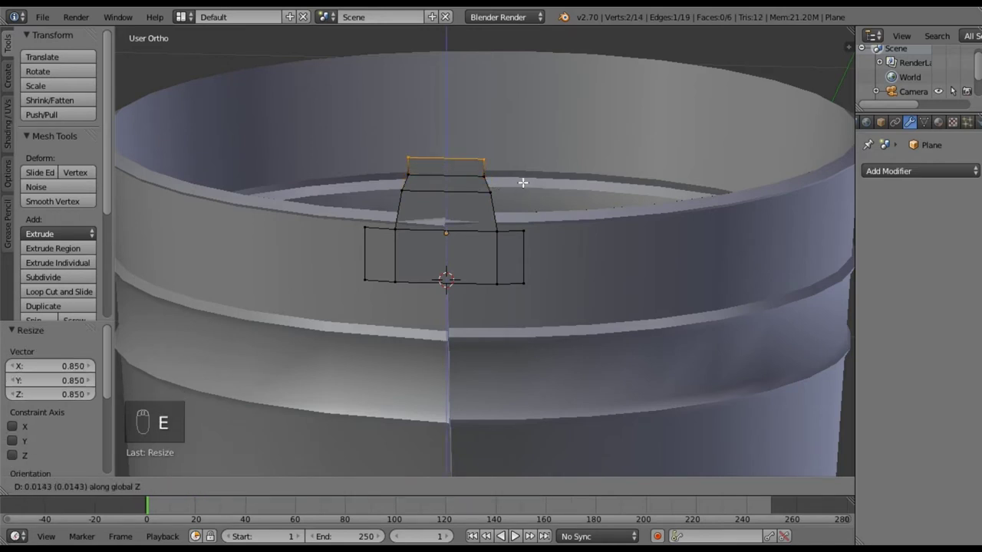
left_click(522, 182)
key("s")
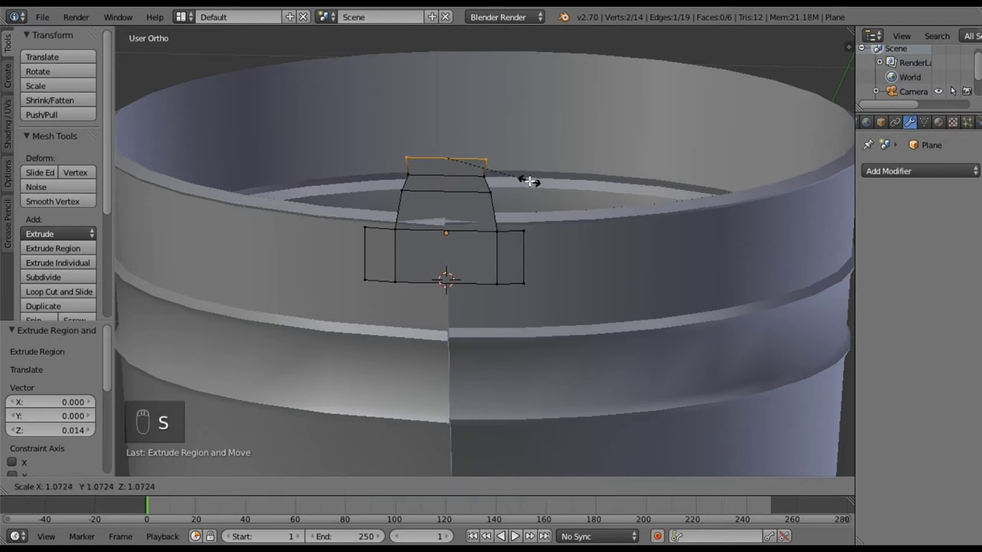
left_click(533, 180)
- Extrude the tab's top edge about 0.02 up along Z and widen it slightly
middle_click_drag(519, 175, 517, 256, "shift")
key("e")
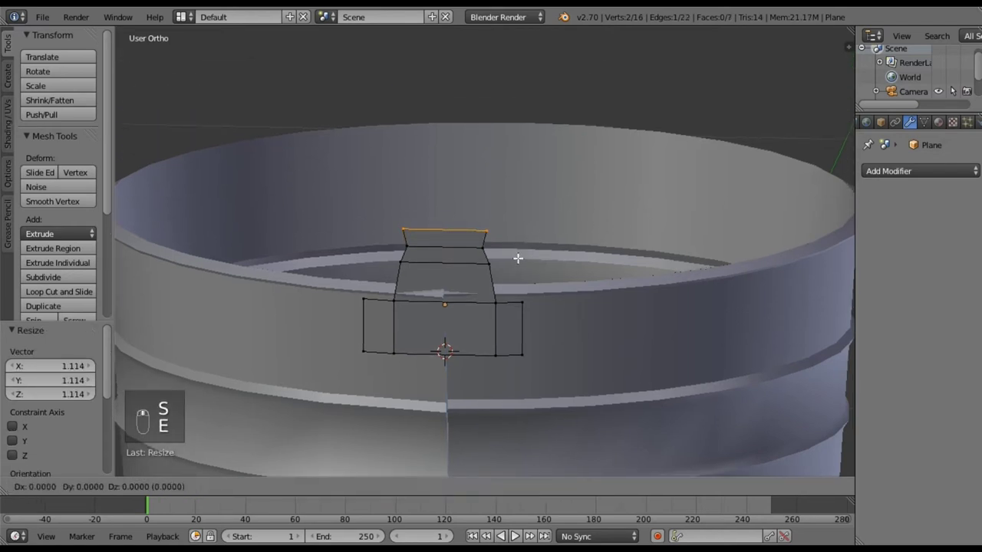
key("z")
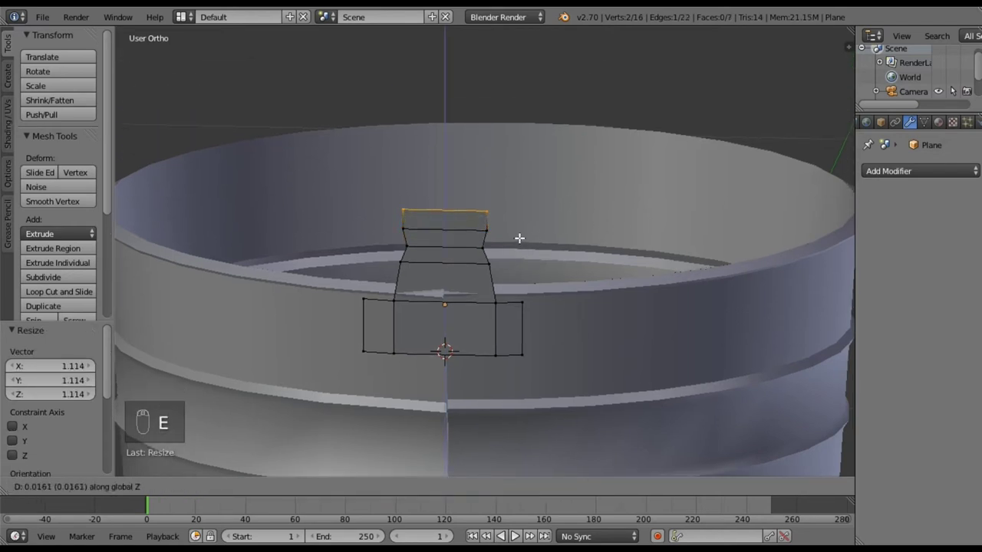
left_click(521, 235)
key("s")
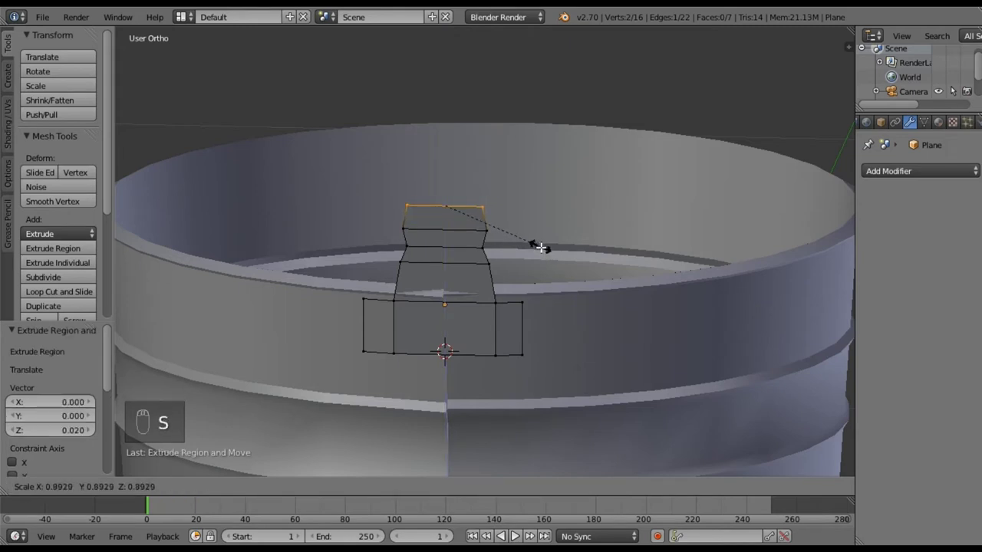
left_click(548, 270)
- Extrude the tab's top edge about 0.015 up along Z and scale it down to about 0.872
key("e")
left_click(549, 250)
key("s")
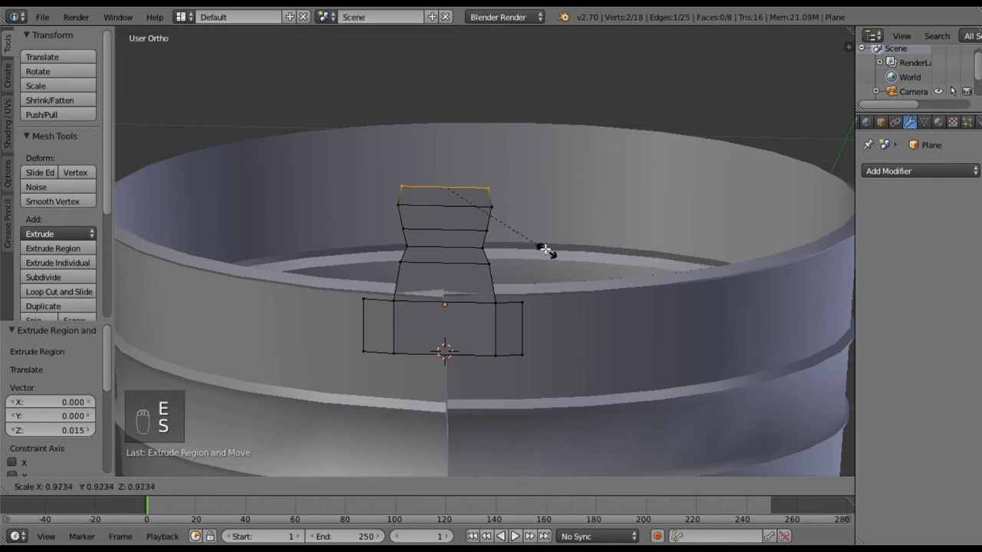
left_click(542, 249)
- Extrude the tab's top edge about 0.014 up along Z and narrow it strongly to begin a rounded tip
key("e")
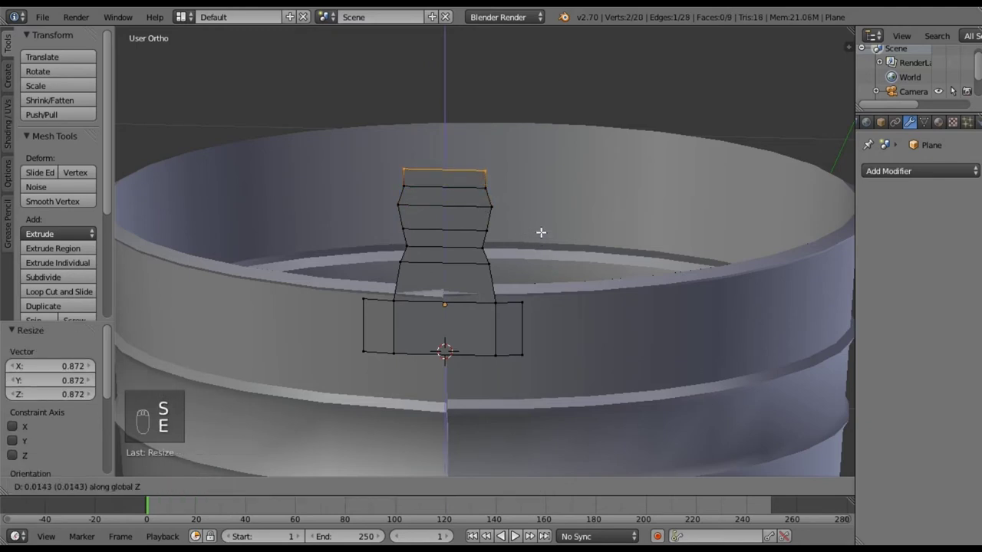
left_click(542, 233)
key("s")
left_click(506, 205)
- Close off the rounded tip by extruding the top edge about 0.012 up, shrinking it, and clearing the selection
key("e")
left_click(506, 194)
key("s")
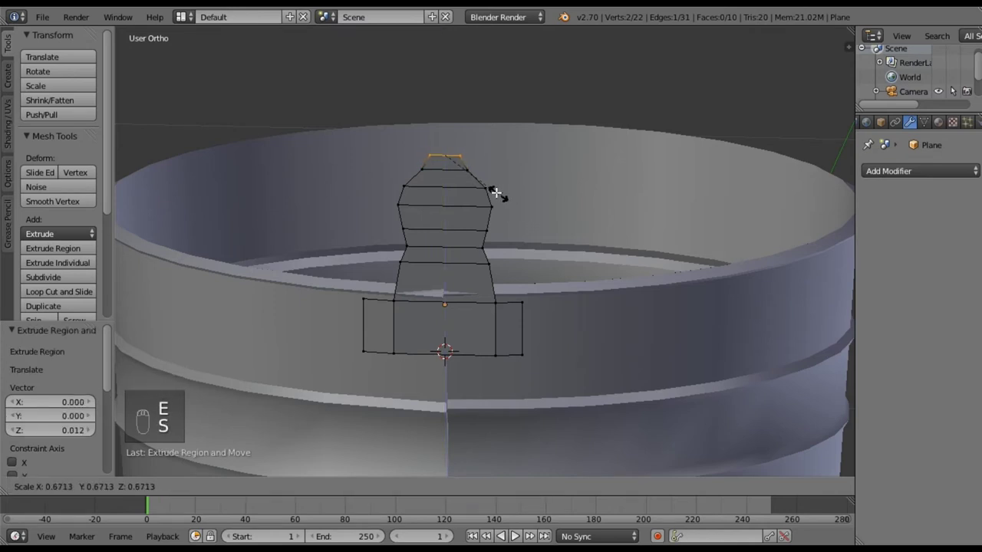
left_click(471, 177)
key("a")
- Select the two vertices at the tab's tip and enable Proportional Editing
middle_click_drag(525, 231, 458, 259)
middle_click_drag(385, 318, 566, 278)
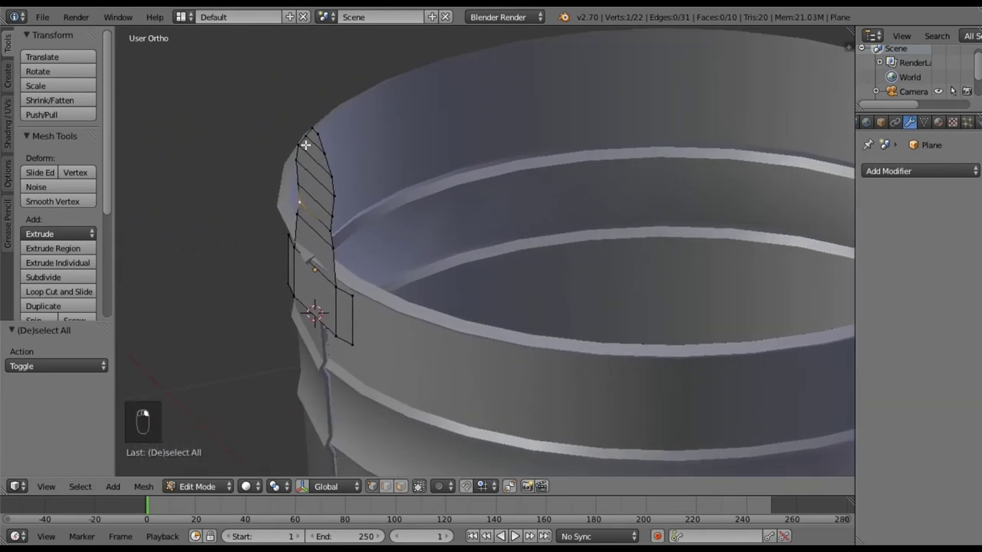
key("a")
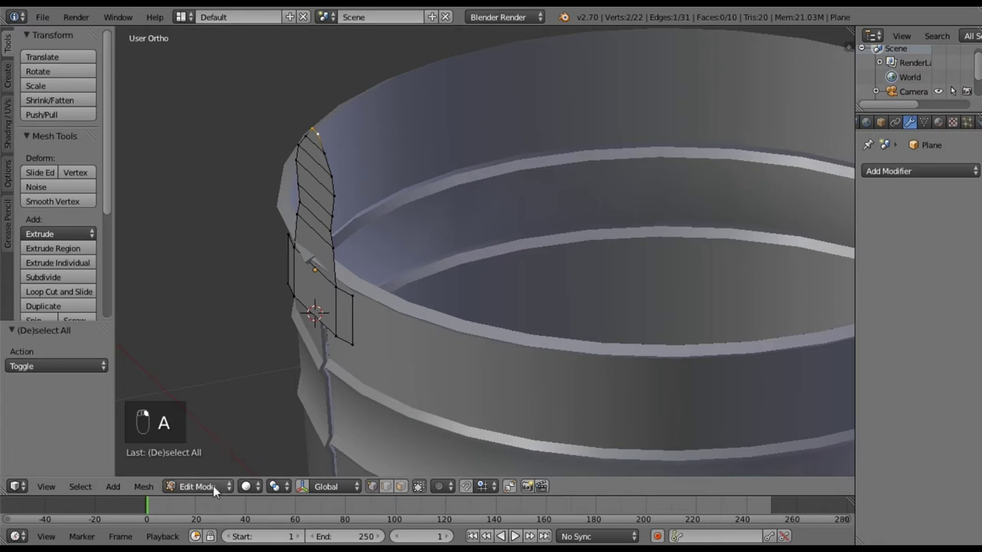
left_click(445, 487)
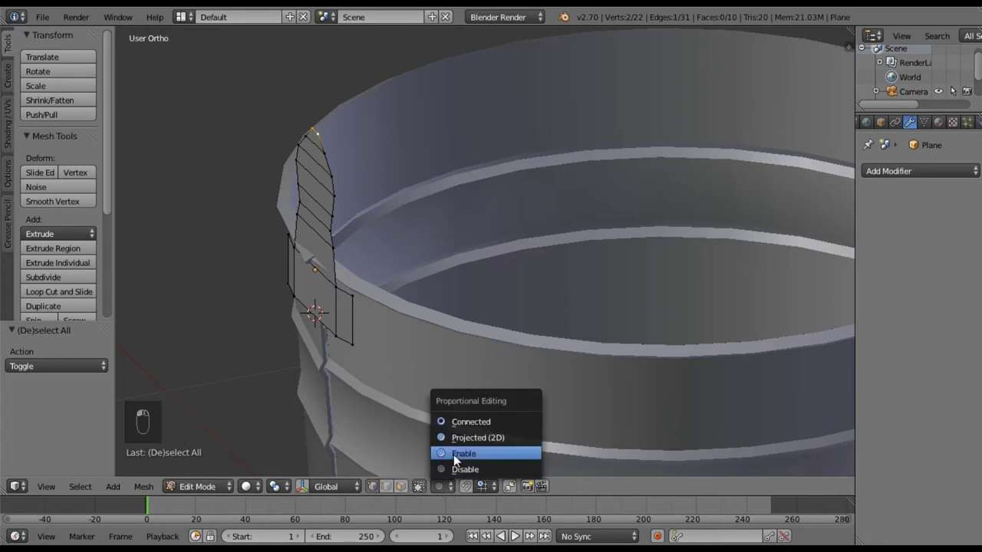
left_click(453, 454)
key("g")
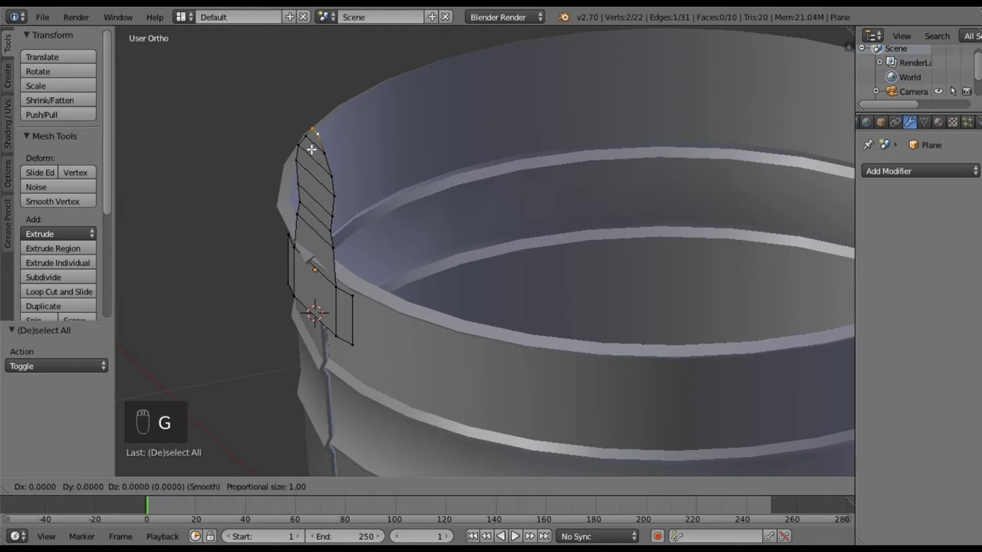
right_click(322, 159)
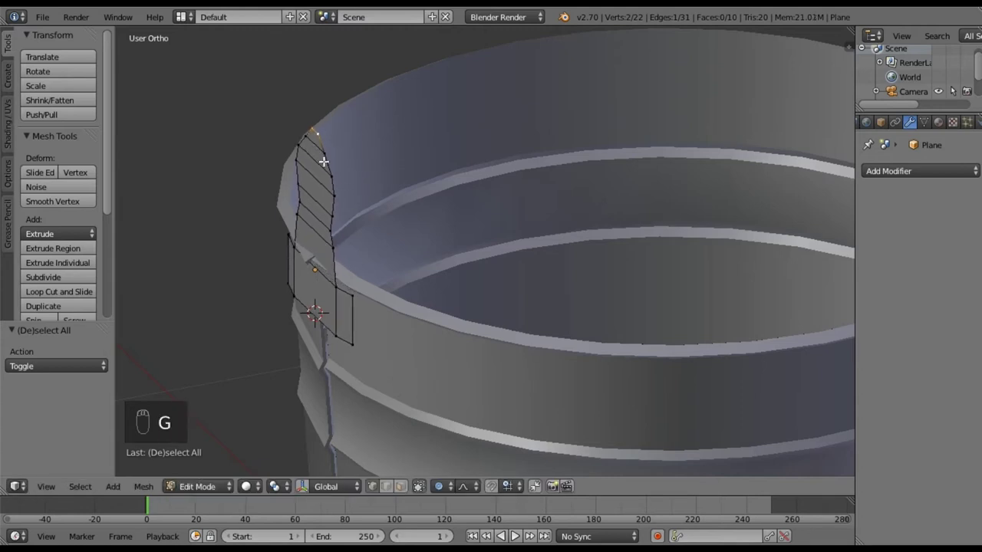
- Bend the tab's tip toward the bucket's interior with proportional editing, moving it about 0.005 in X and 0.012 in Y, and clear the selection
key("g")
scroll(323, 162, "up", 5)
scroll(323, 161, "up", 14)
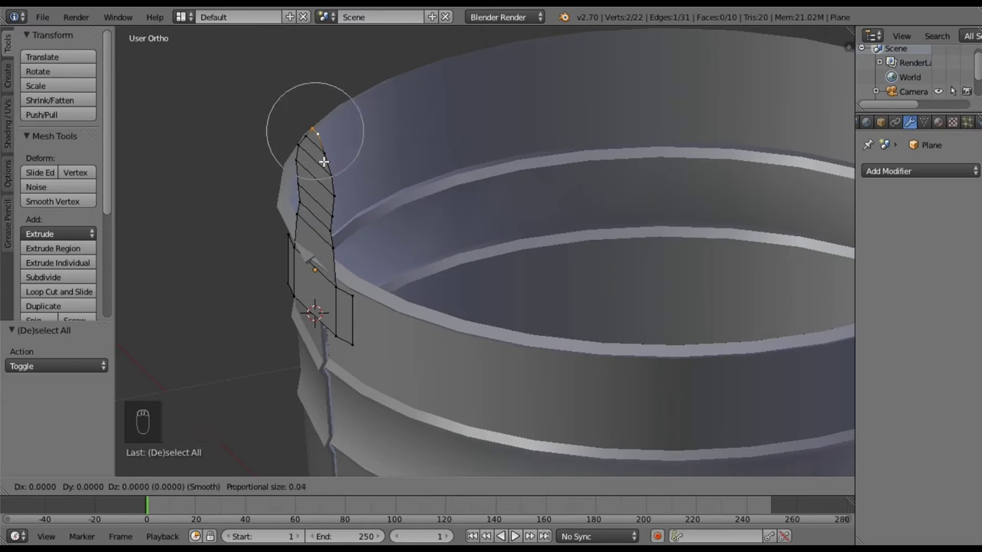
scroll(325, 161, "down", 4)
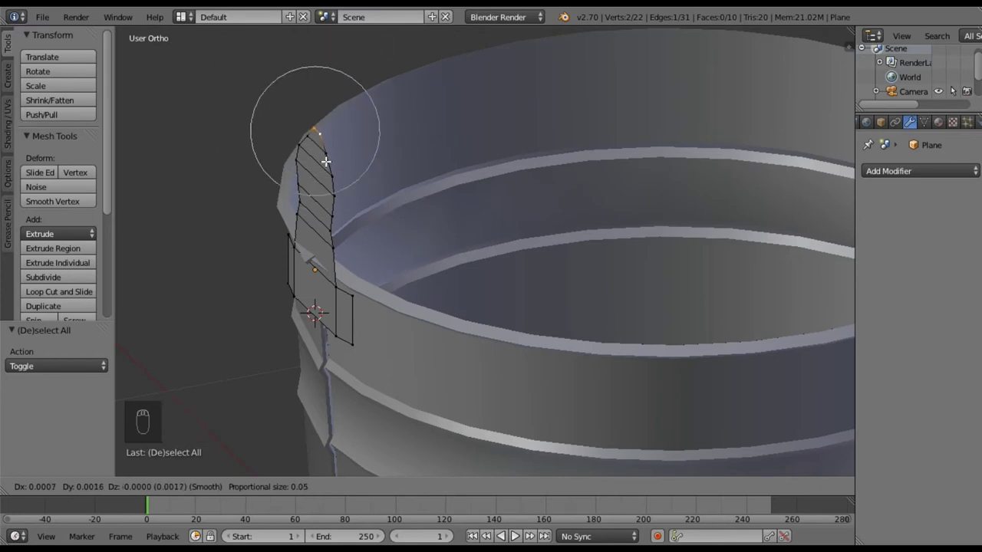
scroll(328, 161, "down", 3)
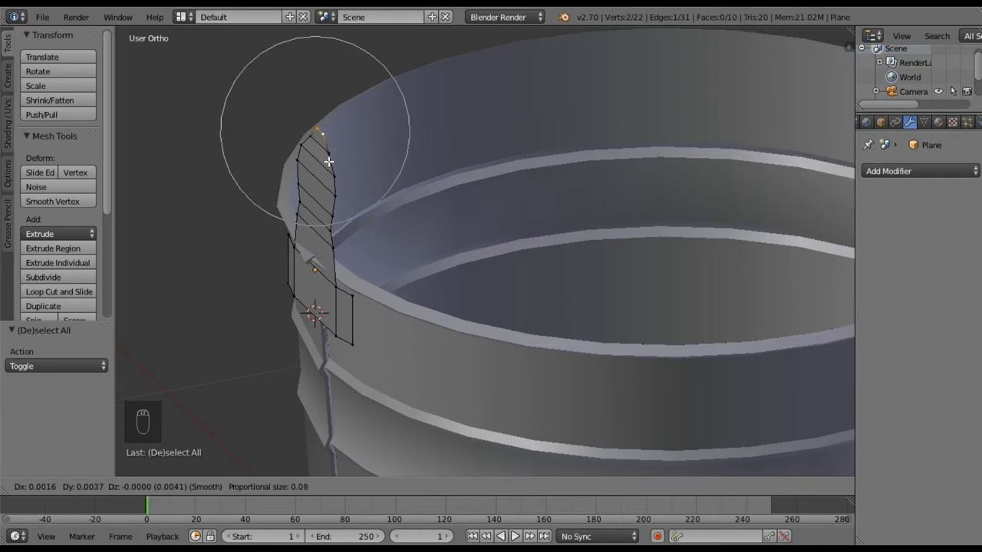
left_click(340, 161)
middle_click_drag(344, 208, 346, 252)
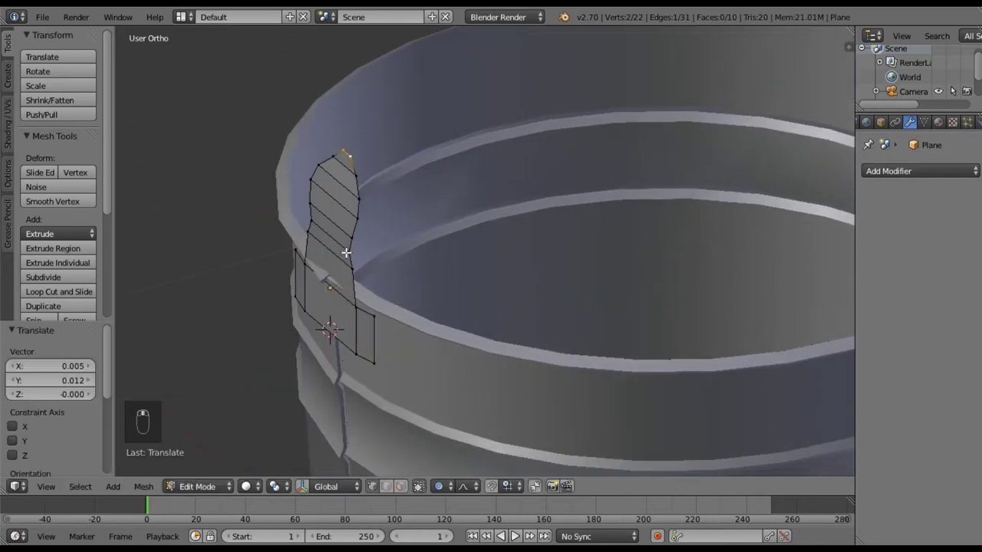
key("a")
- Return to Object Mode and shade the tab smooth
key("Tab")
middle_click_drag(385, 290, 462, 267)
left_click(45, 247)
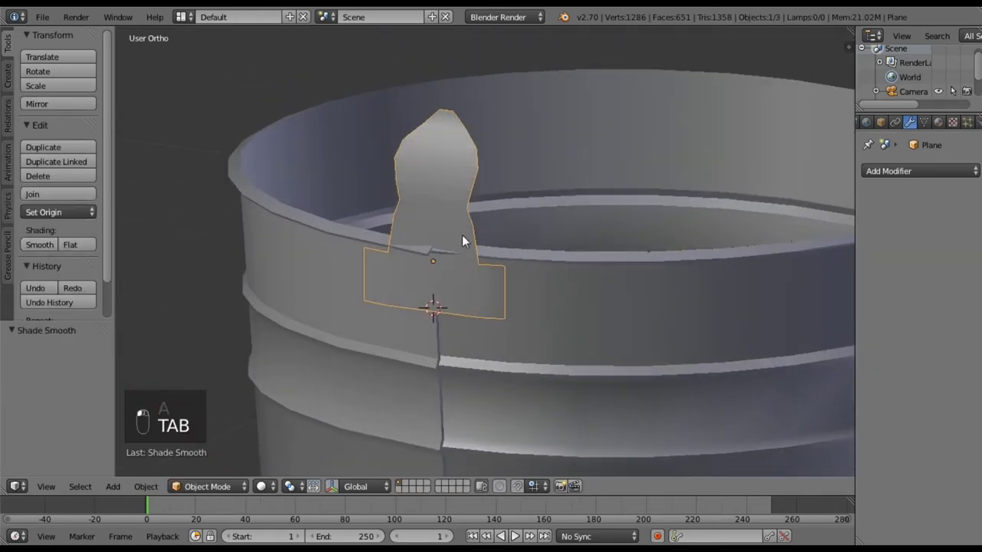
middle_click_drag(643, 226, 612, 280)
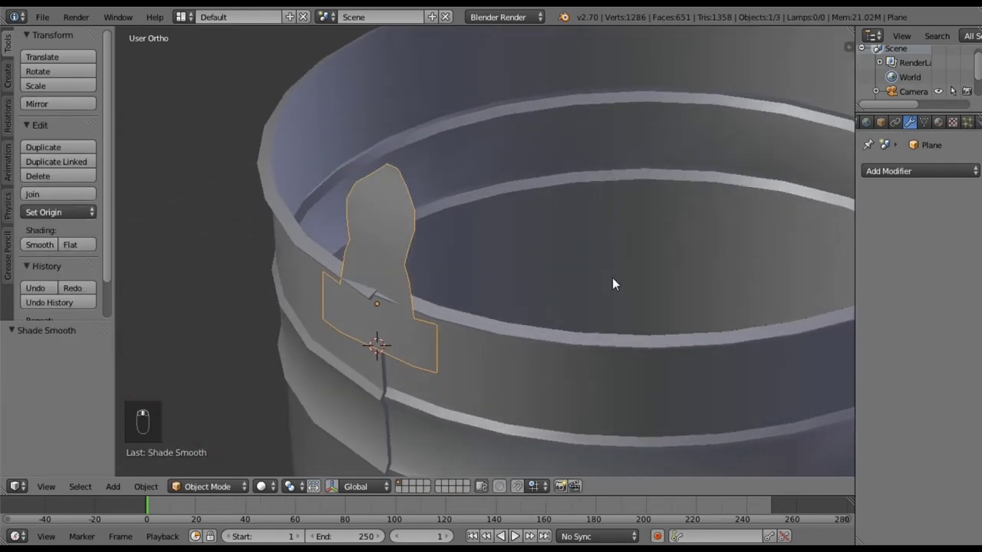
- From the top view, duplicate the tab and place the copy about 0.256 along Y, inside the bucket's outline
key("KP_7")
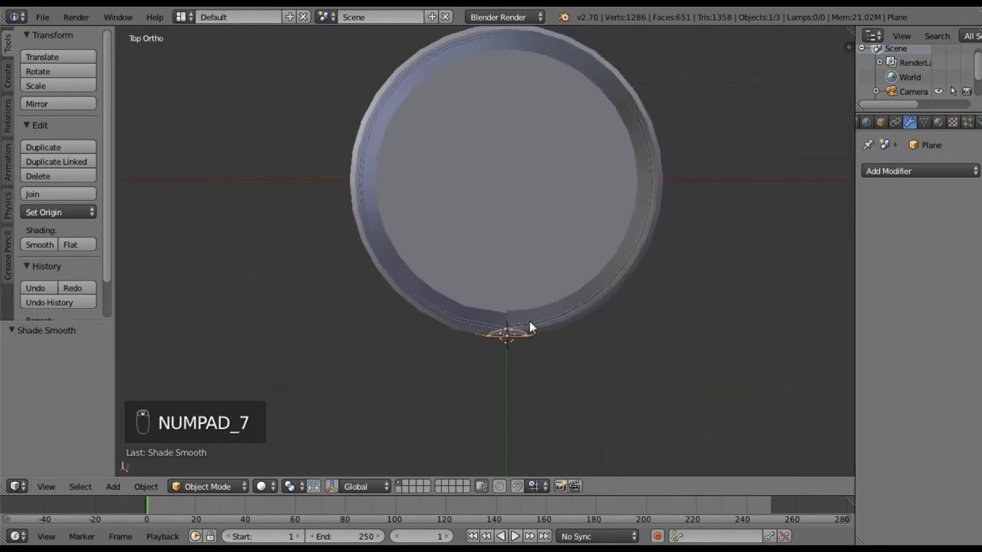
key("shift+d")
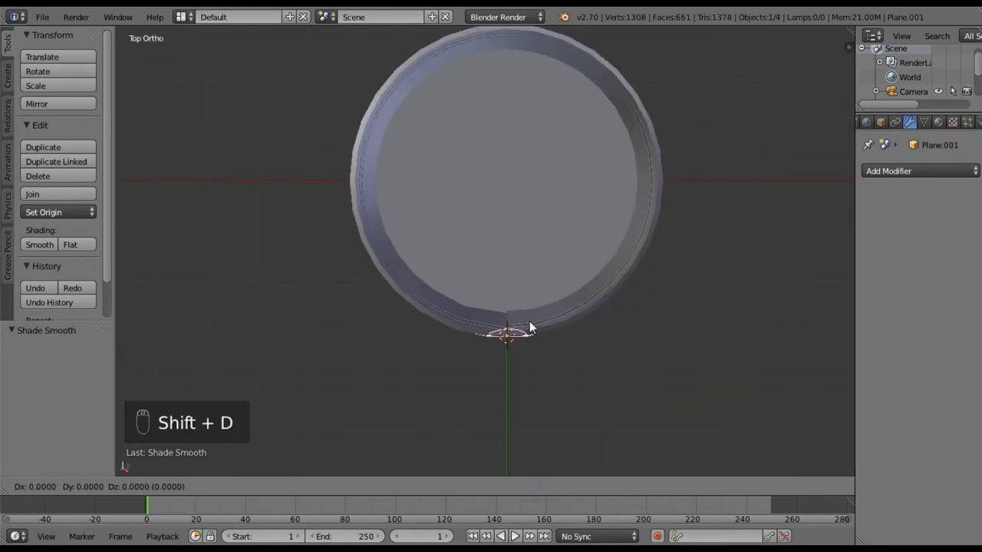
left_click(544, 193)
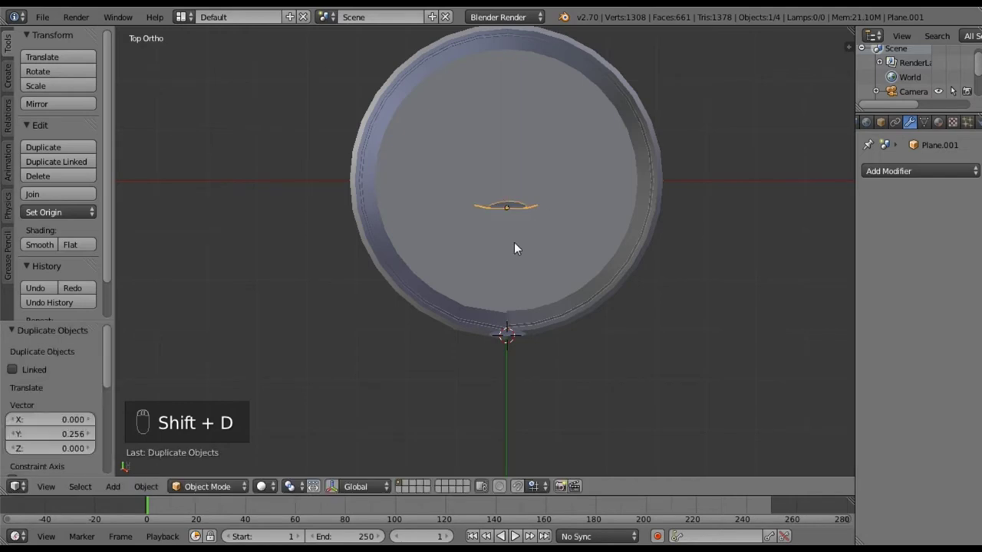
- Mirror the duplicated tab along the global Y axis
left_click(153, 486)
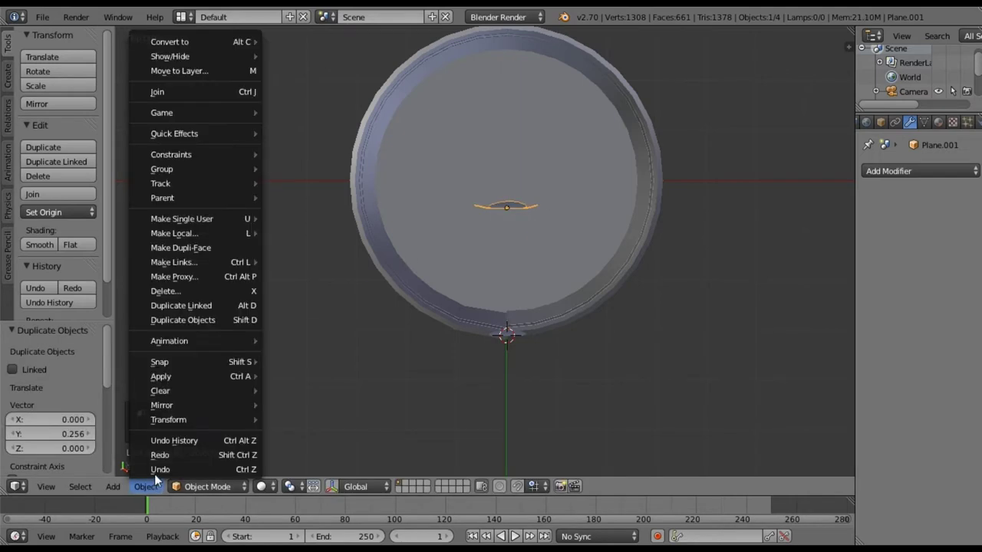
mouse_move(245, 405)
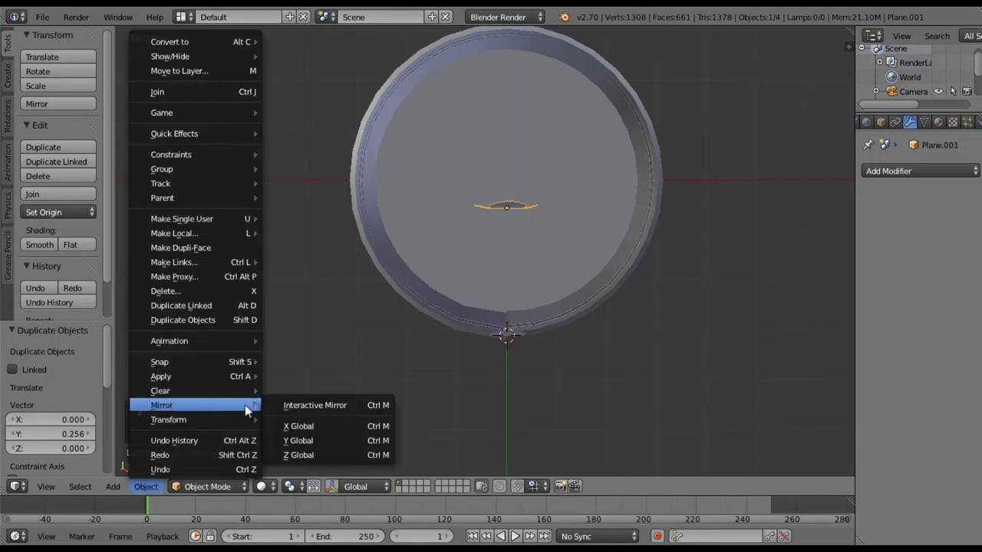
left_click(307, 441)
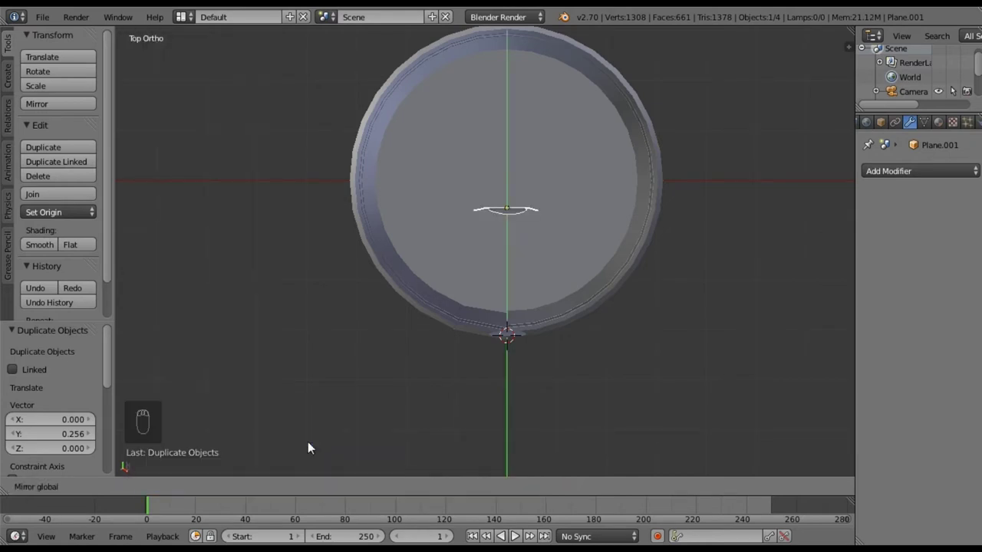
left_click(307, 448)
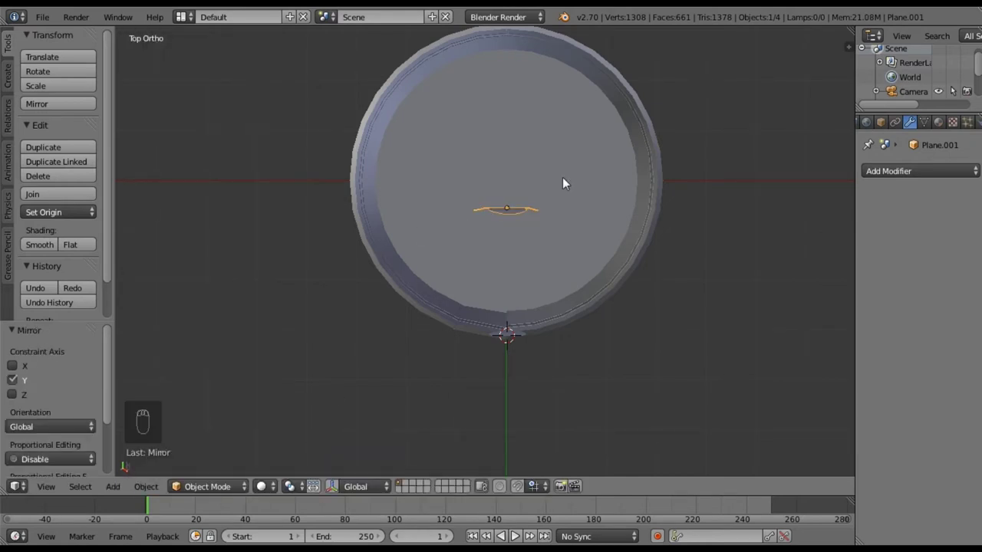
- Move the mirrored tab about 0.364 along Y to the opposite side of the bucket's rim
middle_click_drag(526, 253, 500, 295, "shift")
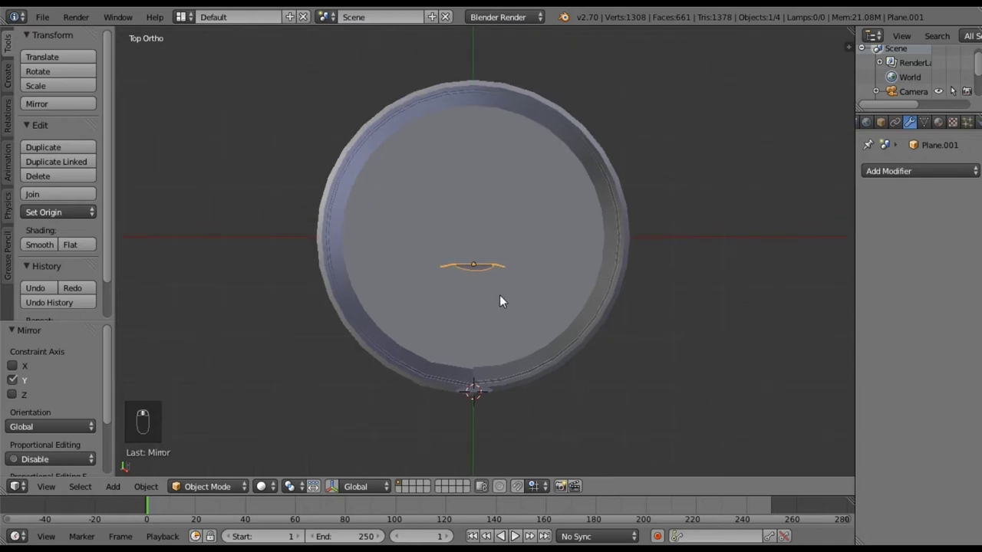
key("g")
key("z")
right_click(490, 319)
key("g")
key("y")
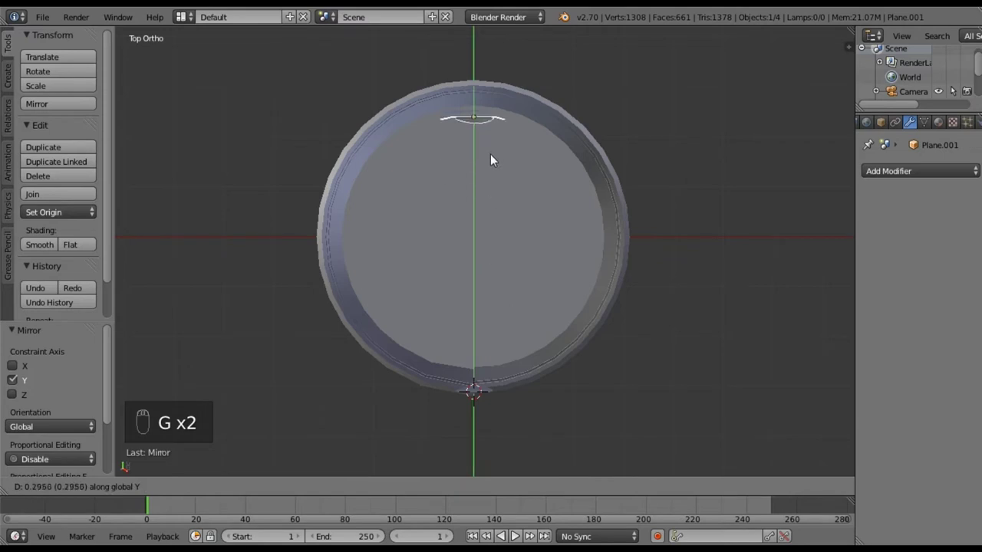
left_click(492, 139)
middle_click_drag(517, 170, 334, 243)
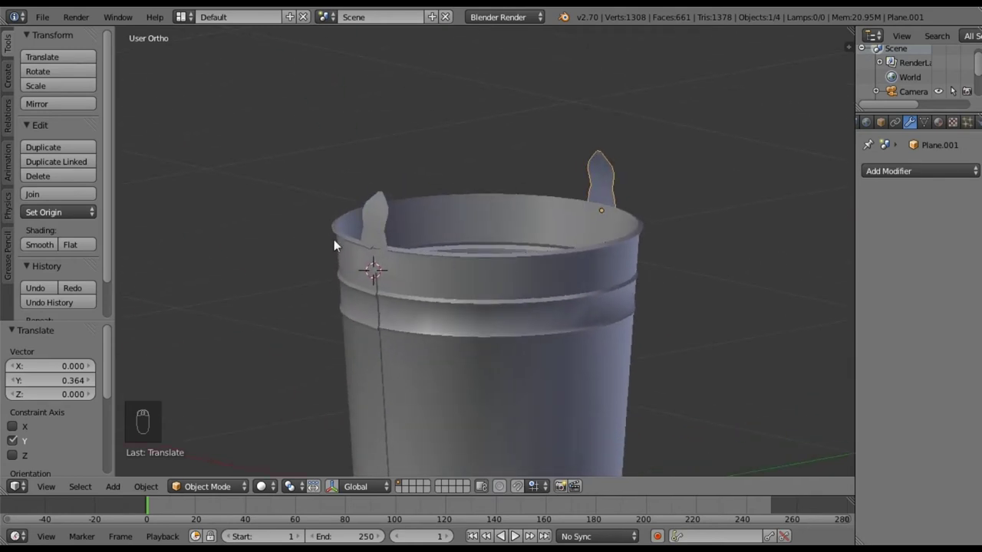
- Join the two rim tabs into one object and clear the selection
scroll(333, 239, "up", 4)
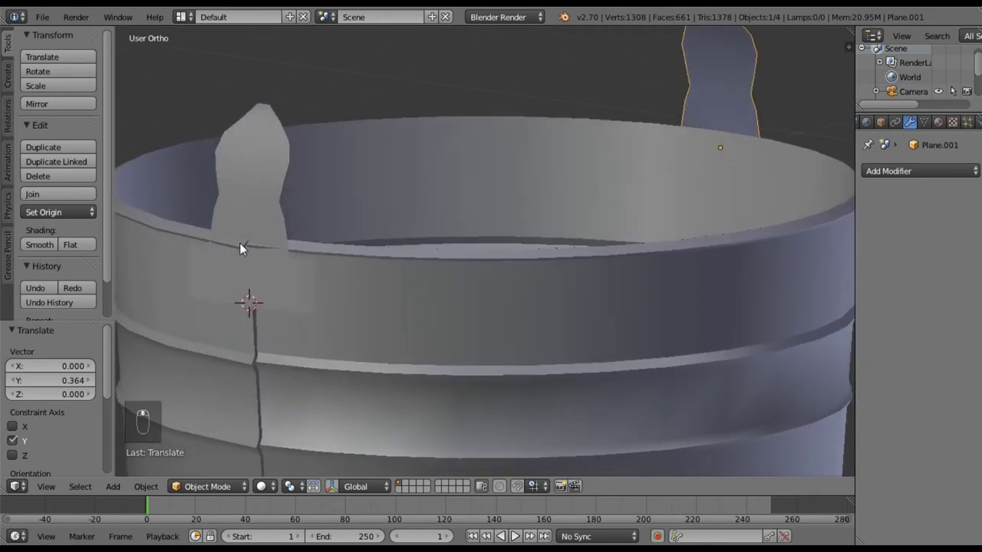
scroll(422, 269, "down", 2)
scroll(420, 269, "down", 2)
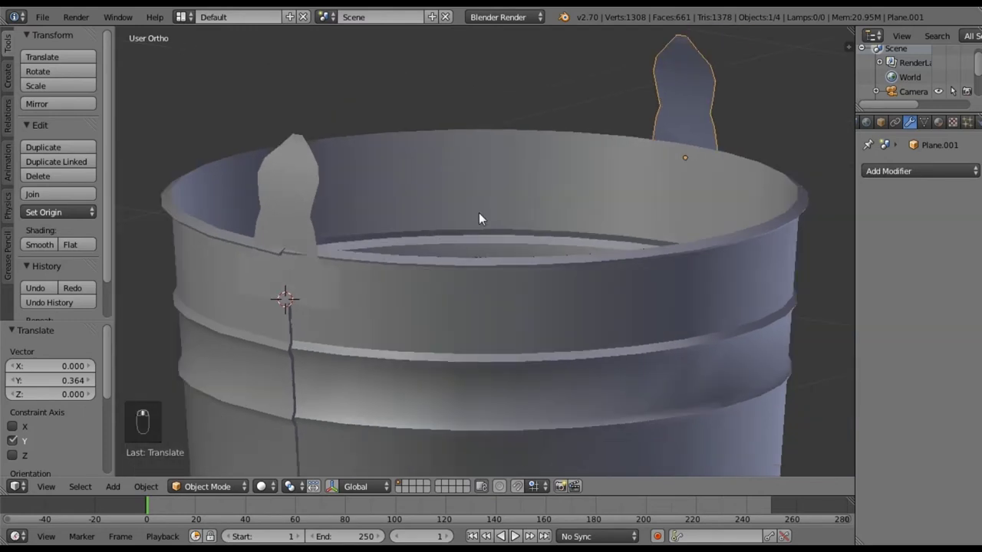
right_click(294, 184, "shift")
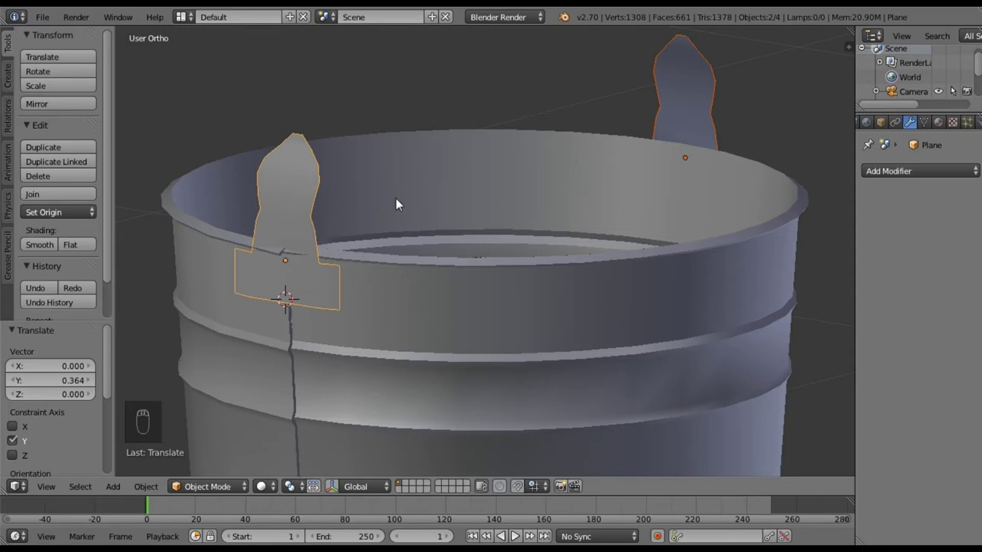
key("ctrl+j")
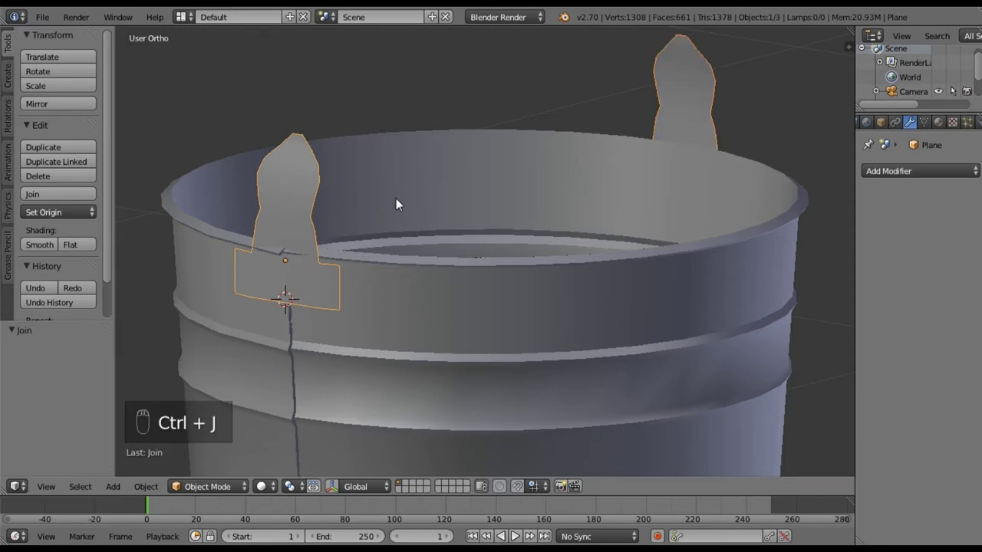
key("a")
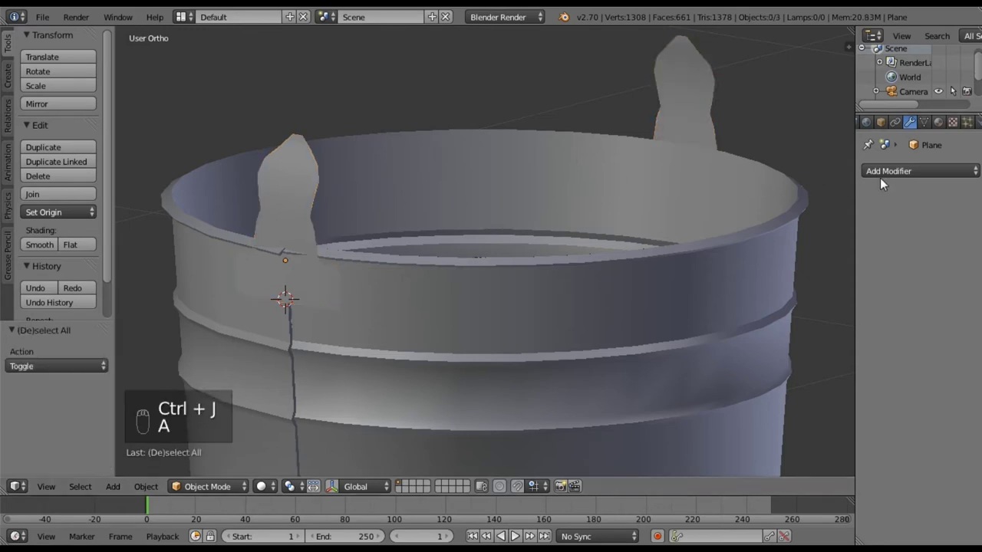
- Add a Solidify modifier to the joined tabs with a thickness of 0.0140
right_click(680, 104)
left_click(909, 172)
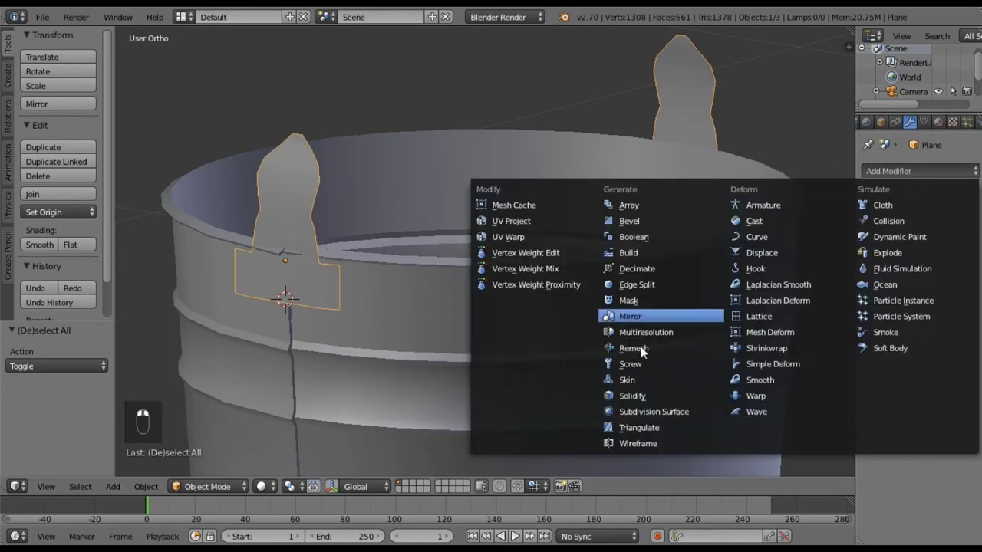
left_click(634, 397)
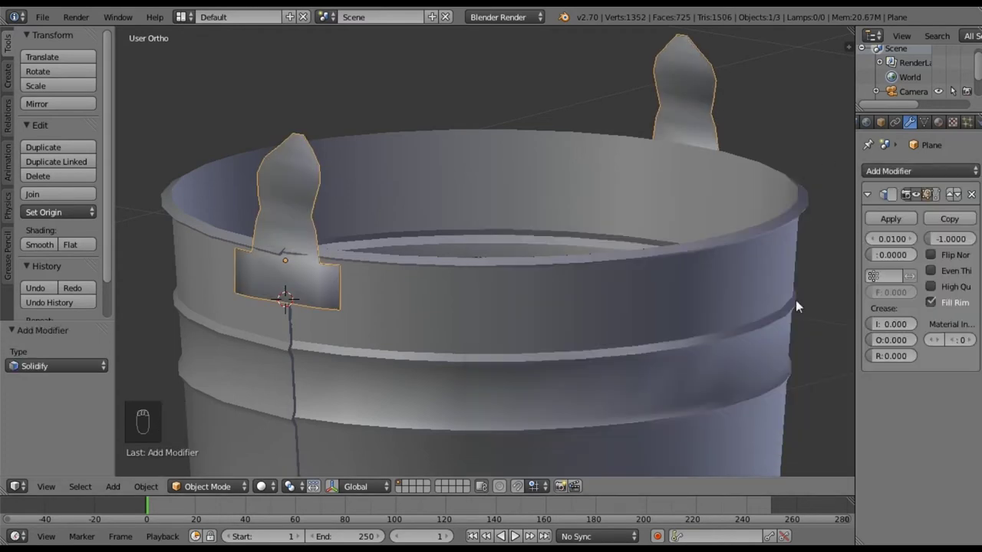
left_click_drag(872, 238, 911, 239)
middle_click_drag(617, 243, 540, 283)
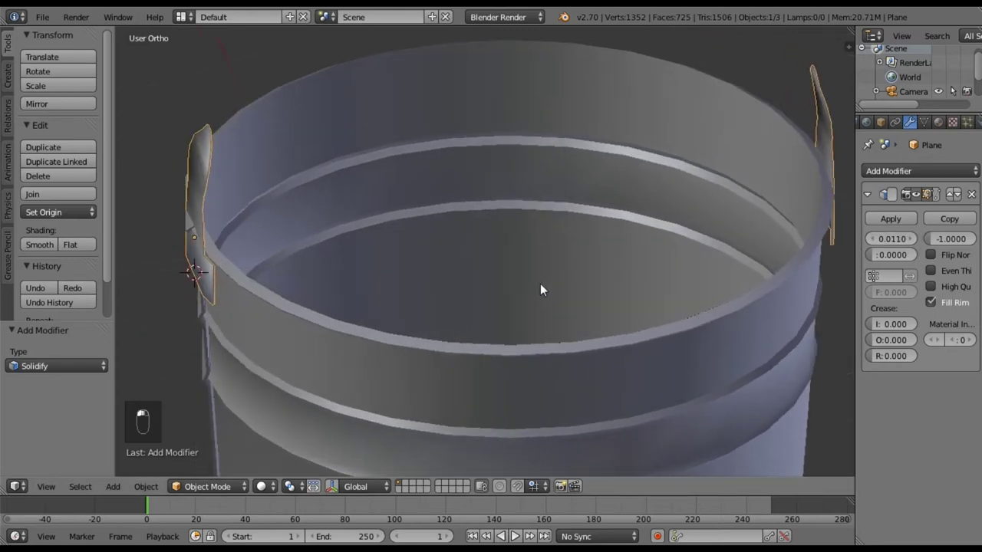
left_click(912, 239)
left_click(911, 239)
left_click(911, 238)
- In Edit Mode, select all vertices of the duplicated tab only, using wireframe display to reach them, and restore solid shading
middle_click_drag(817, 261, 699, 223)
middle_click_drag(735, 285, 700, 191)
key("a")
key("a")
key("Tab")
key("z")
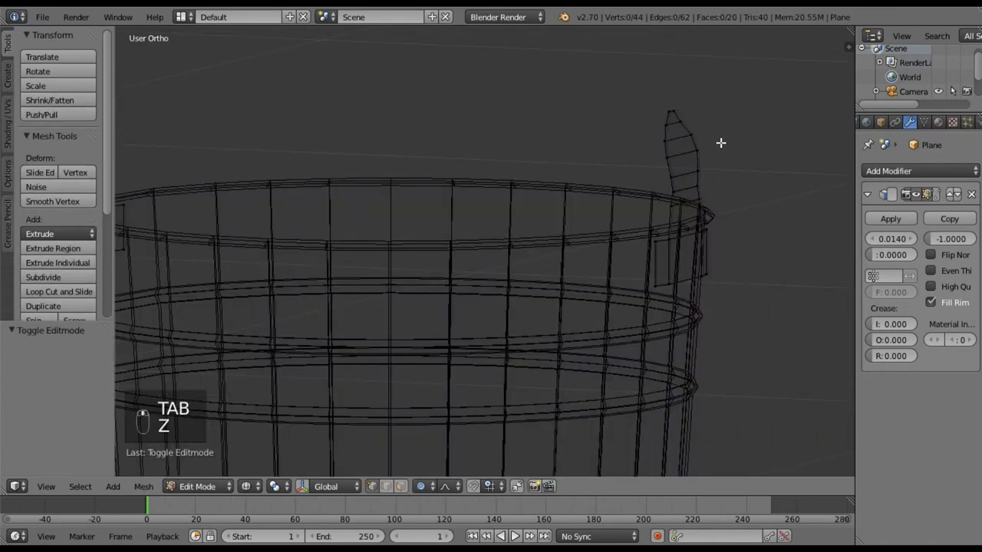
mouse_move(652, 104)
left_mouse_down("ctrl")
mouse_move(705, 322)
mouse_move(723, 281)
left_mouse_up("ctrl")
key("z")
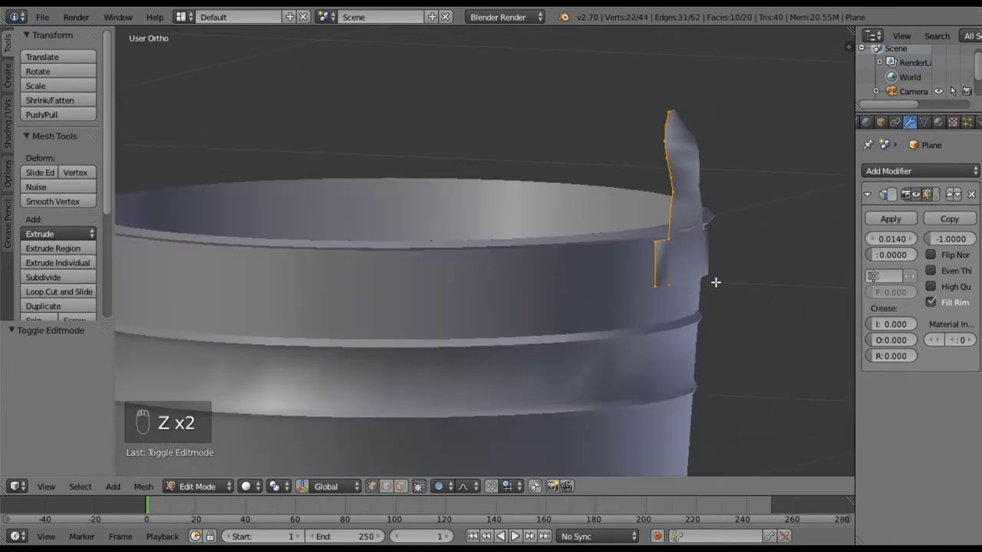
- Disable Proportional Editing and move the selected tab about 0.003 along negative Y, toward the bucket wall
middle_click_drag(701, 297, 747, 291)
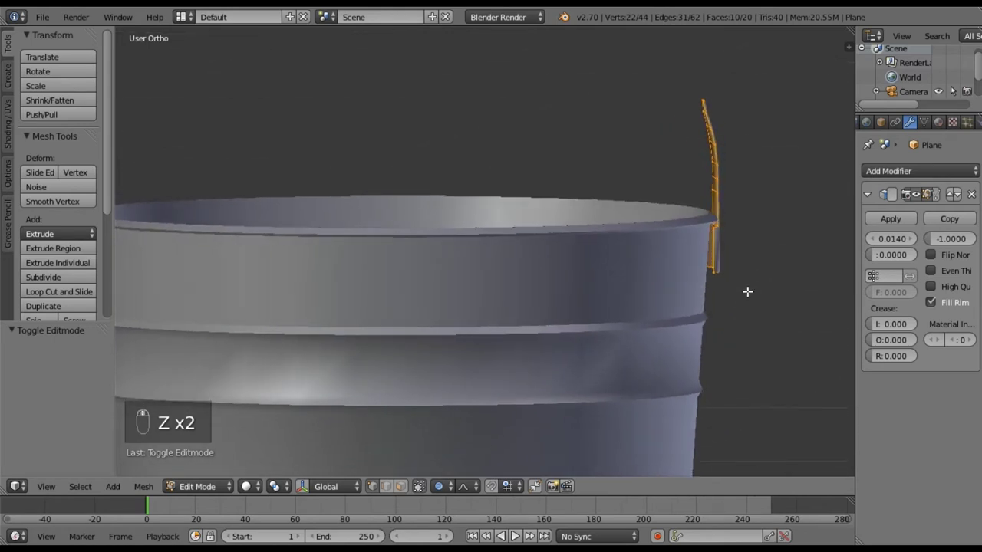
key("g")
right_click(752, 254)
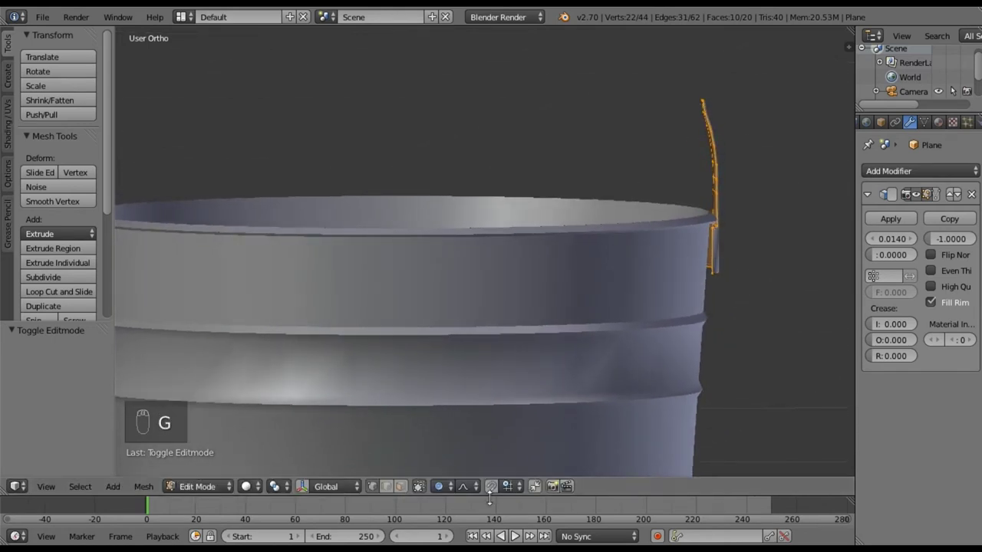
left_click(421, 487)
left_click(448, 468)
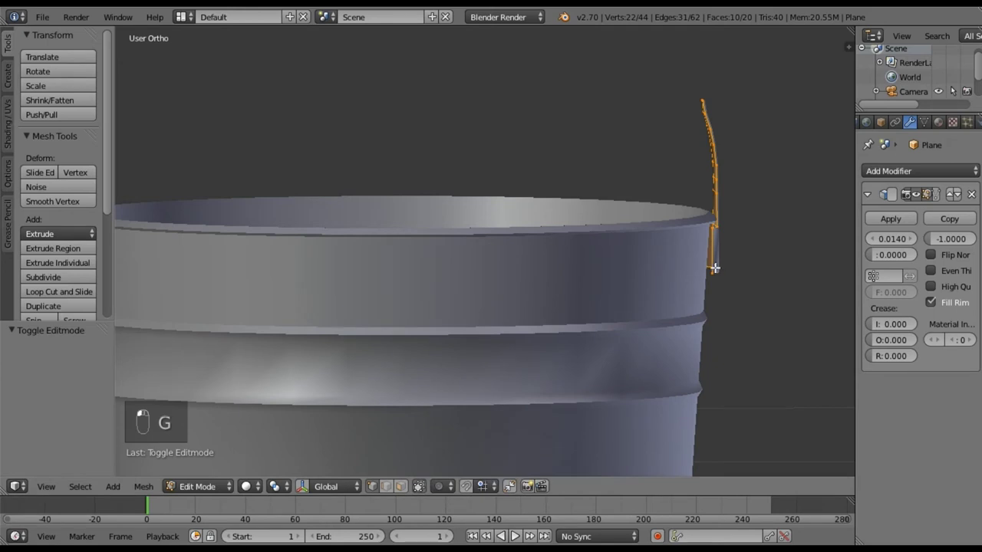
key("g")
key("y")
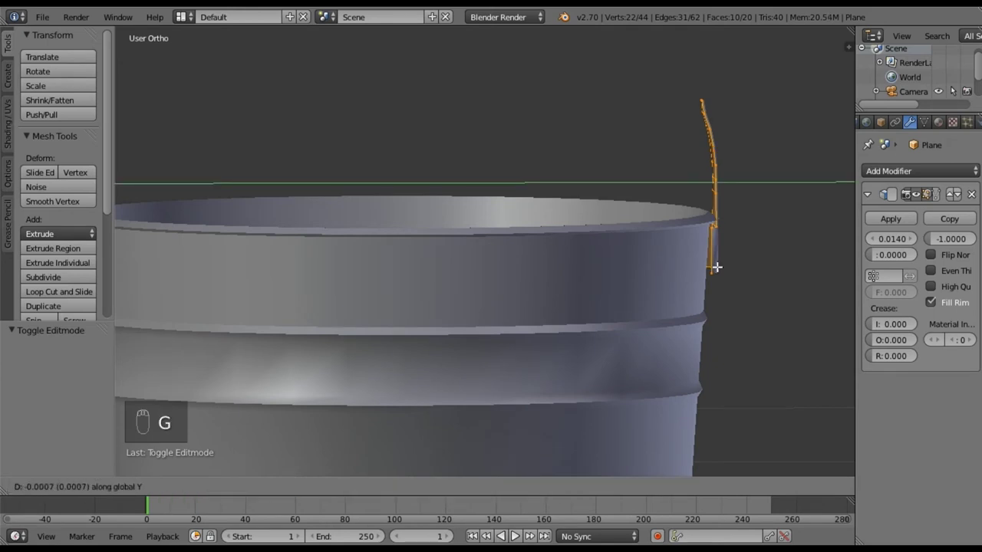
left_click(715, 267)
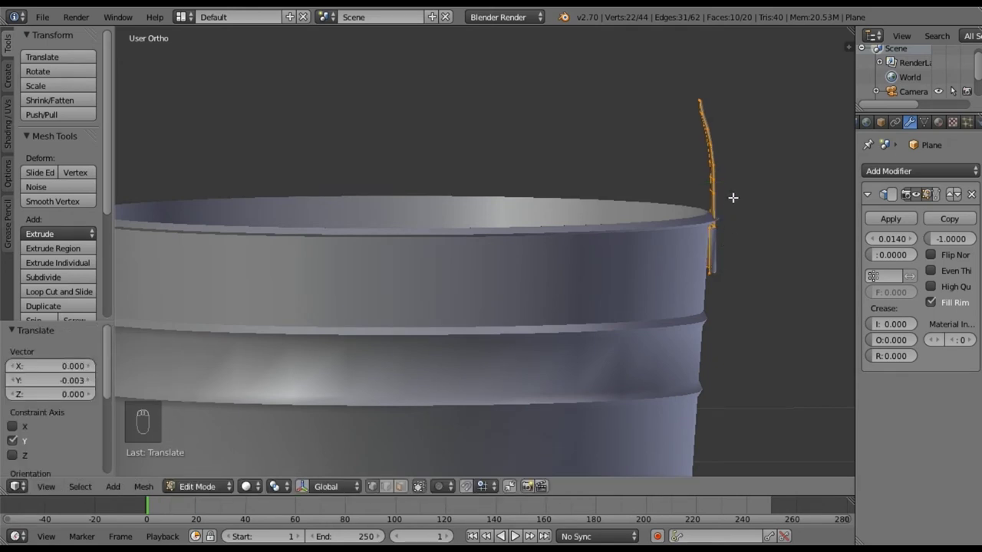
- Rotate the selected tab by about 6.6° to follow the slope of the bucket wall
key("r")
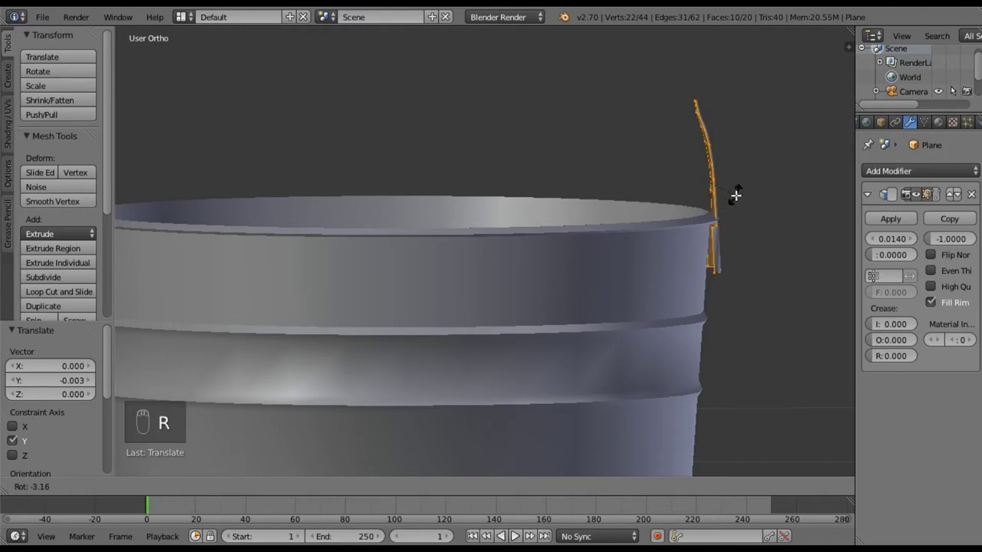
right_click(736, 195)
key("r")
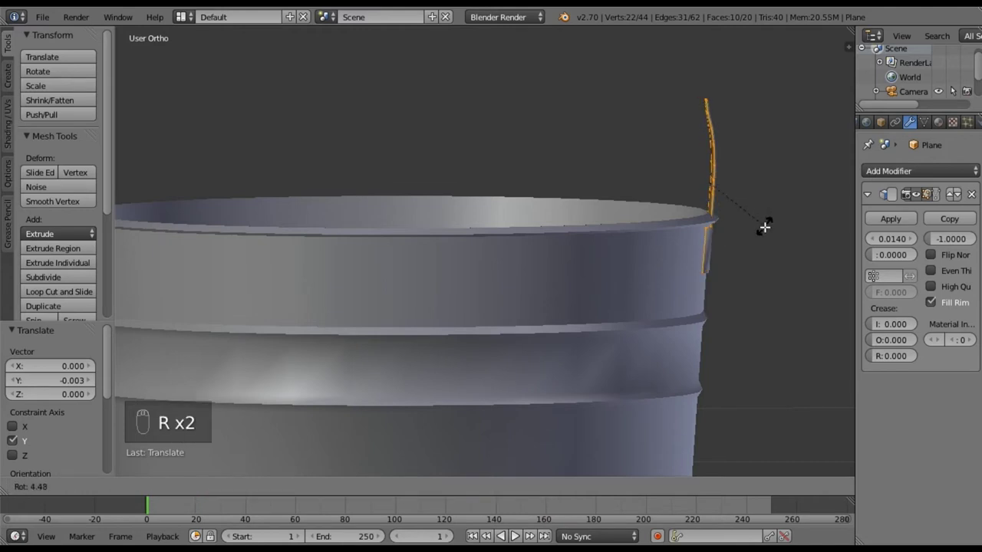
left_click(764, 229)
- Move the selected duplicated tab about 0.004 along Y, away from the bucket wall
key("g")
key("x")
right_click(742, 237)
key("g")
key("y")
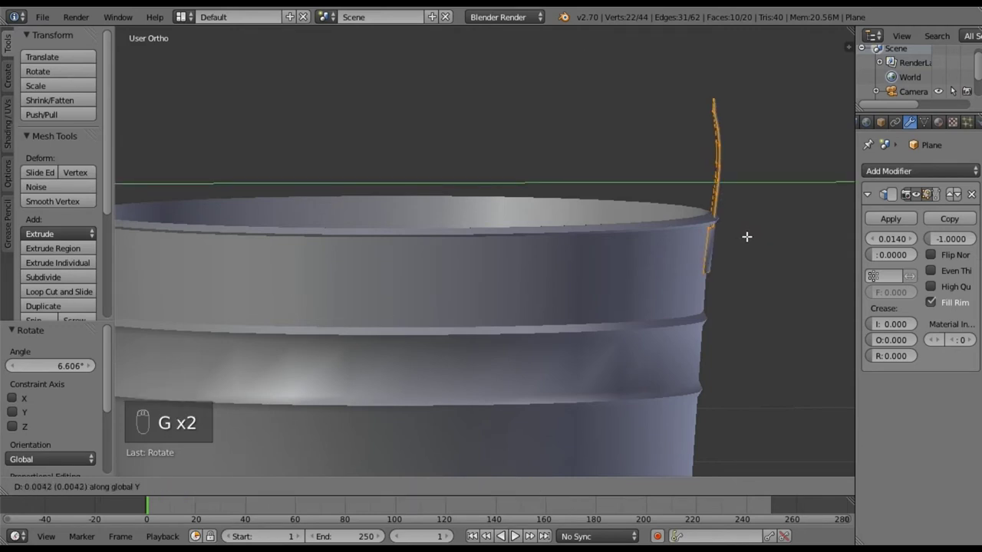
left_click(746, 237)
- Seat the duplicated tab on the sloped wall with alternating slight rotations and Y moves, starting and ending with about 0.002 along Y
middle_click_drag(748, 238, 725, 266)
key("g")
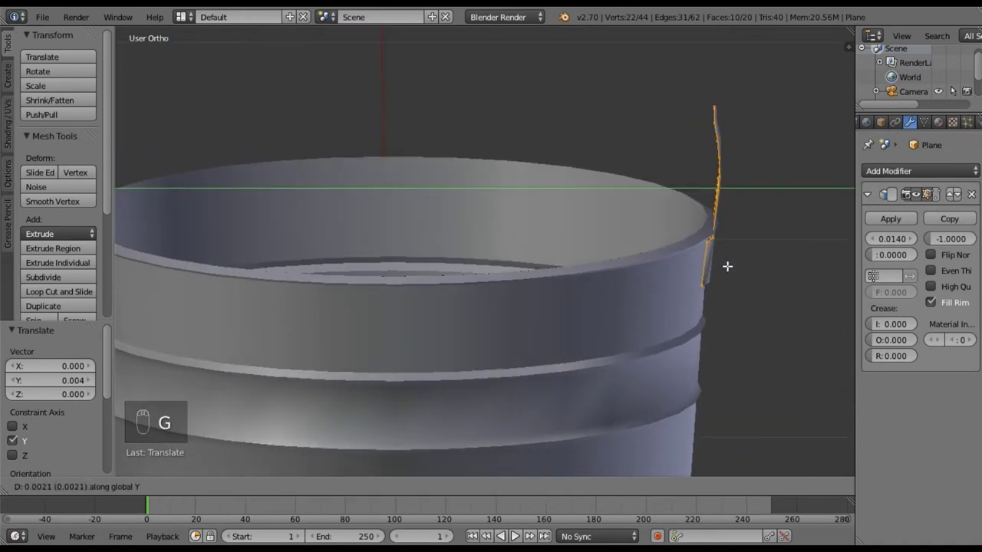
key("r")
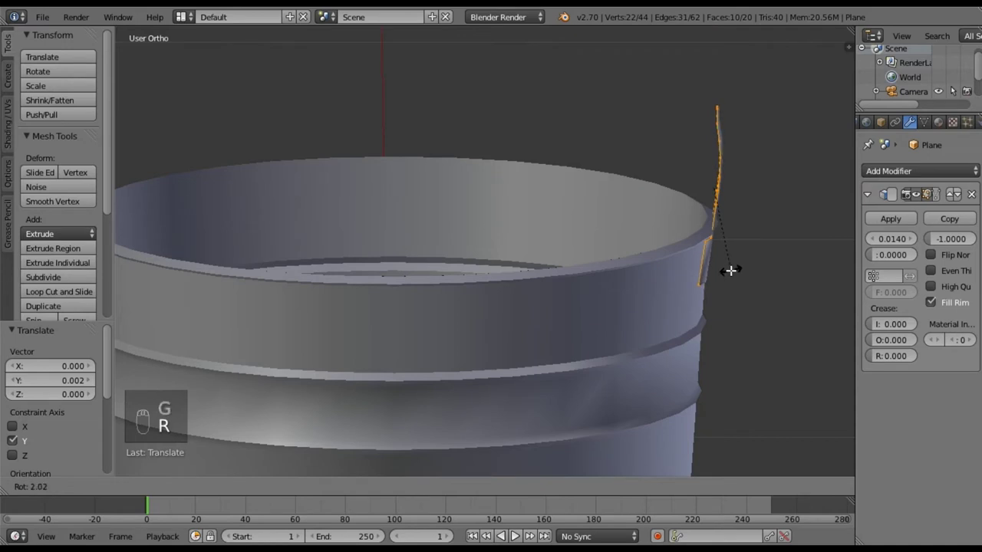
left_click(727, 268)
key("g")
key("y")
left_click(730, 269)
key("r")
left_click(728, 275)
key("g")
key("y")
left_click(731, 276)
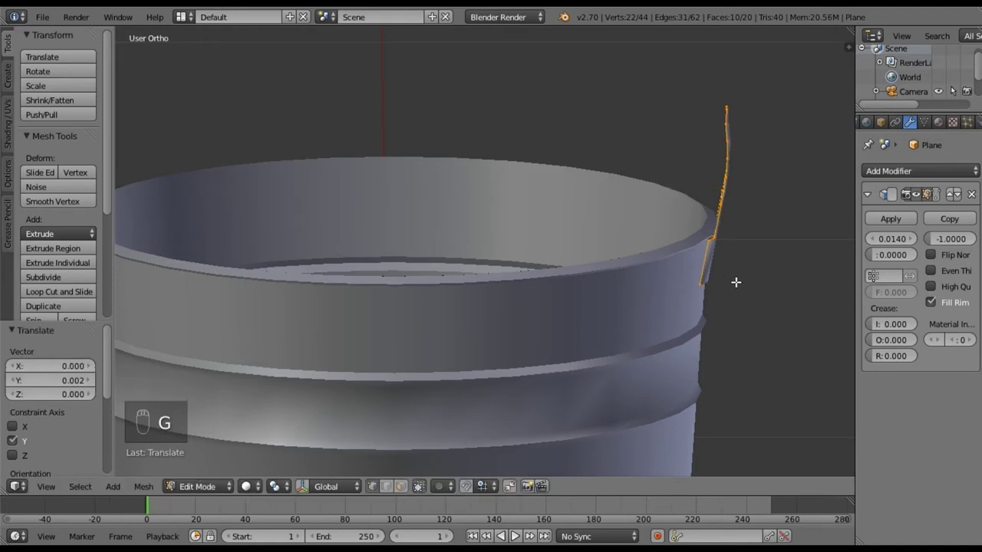
- Deselect the duplicated tab and lasso-select all vertices of the original tab above the seam in wireframe, restoring solid shading
middle_click_drag(721, 281, 706, 310)
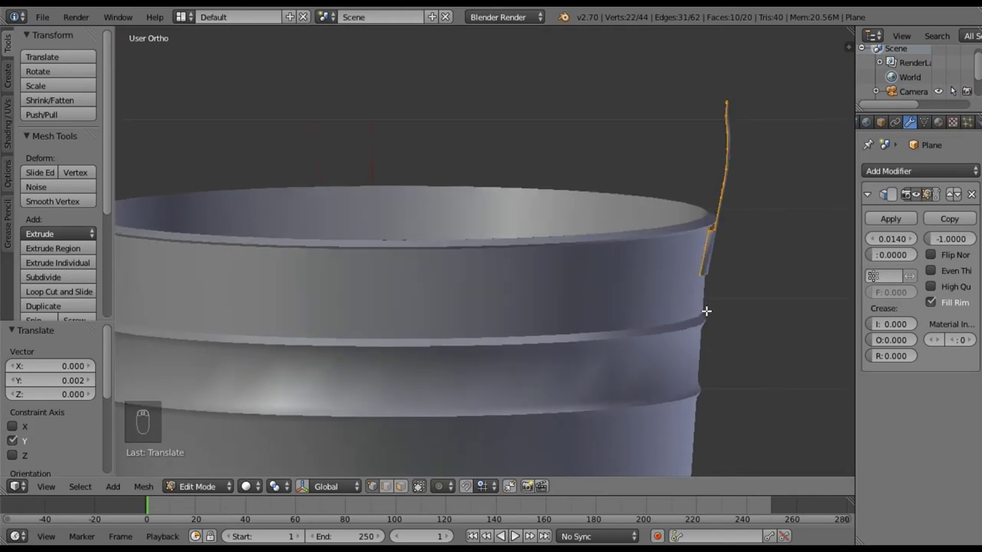
middle_click_drag(699, 271, 724, 271)
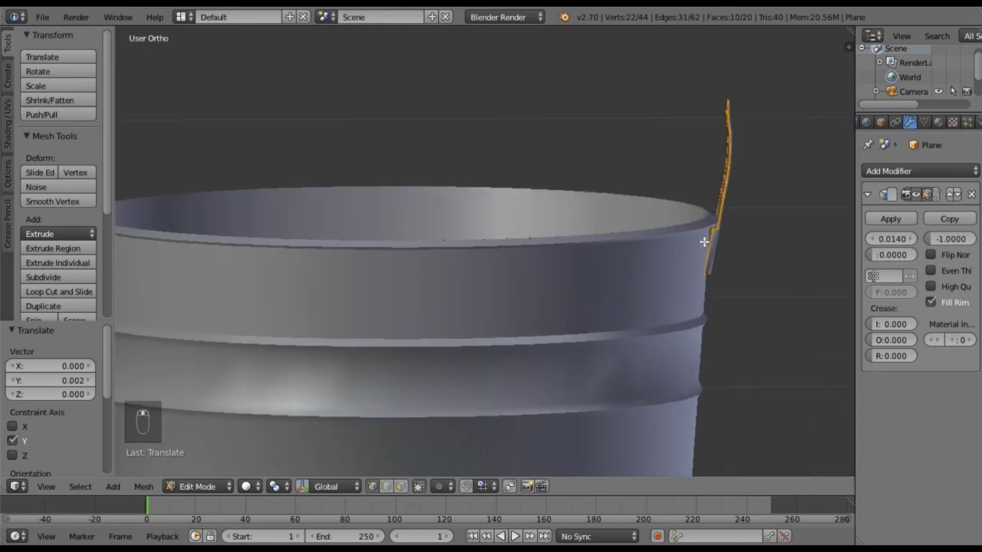
middle_click_drag(508, 406, 548, 398)
middle_click_drag(378, 301, 601, 320)
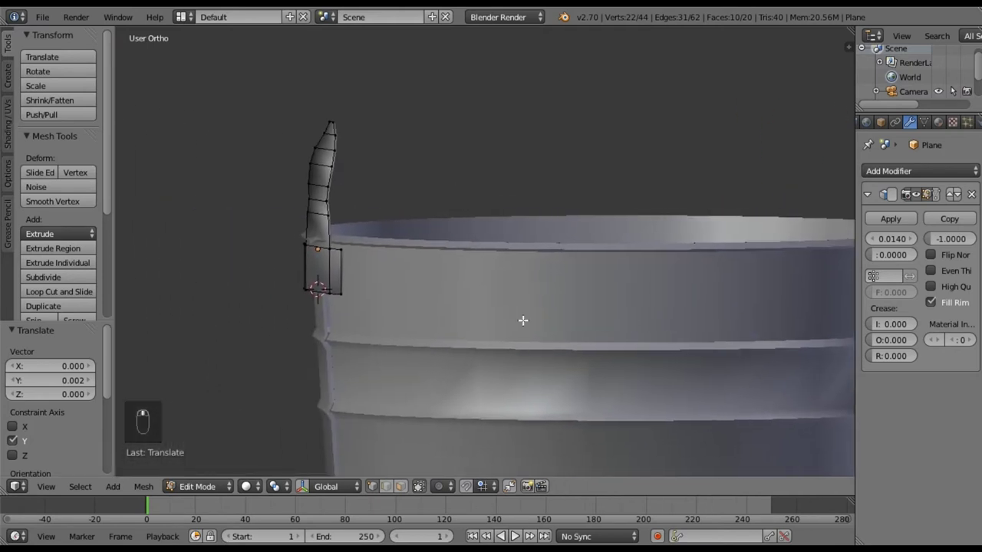
middle_click_drag(432, 316, 360, 279)
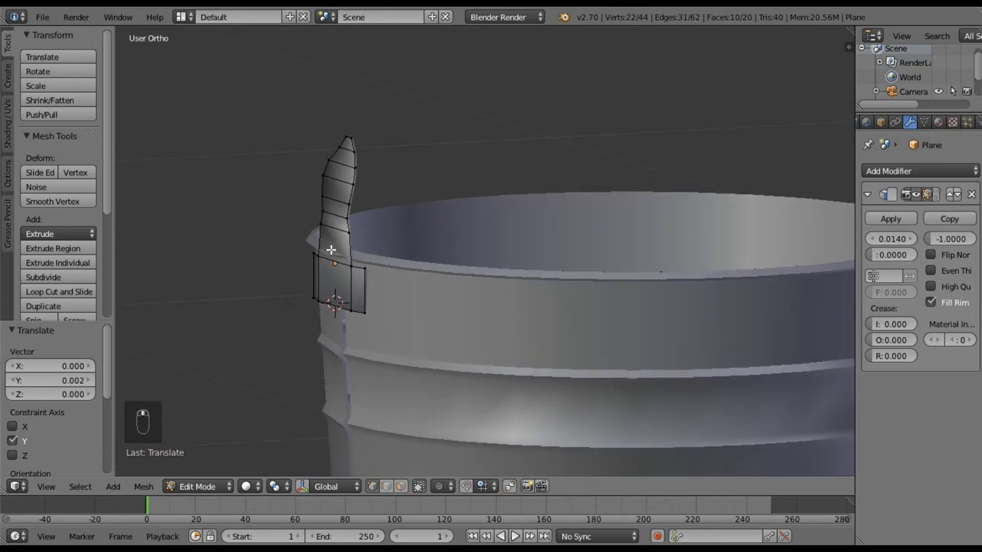
key("a")
middle_click_drag(489, 305, 440, 319)
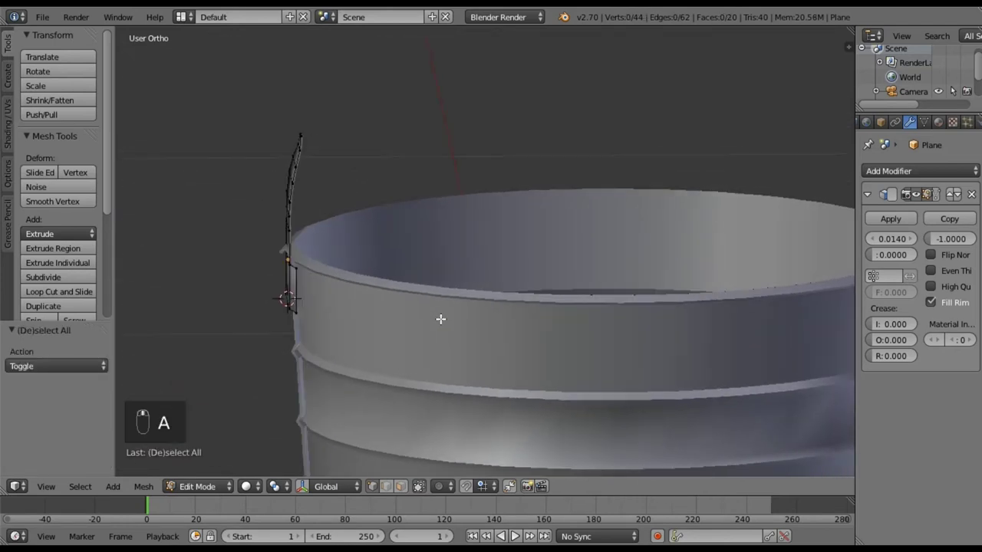
key("z")
key("z")
key("z")
key("z")
key("z")
key("z")
key("z")
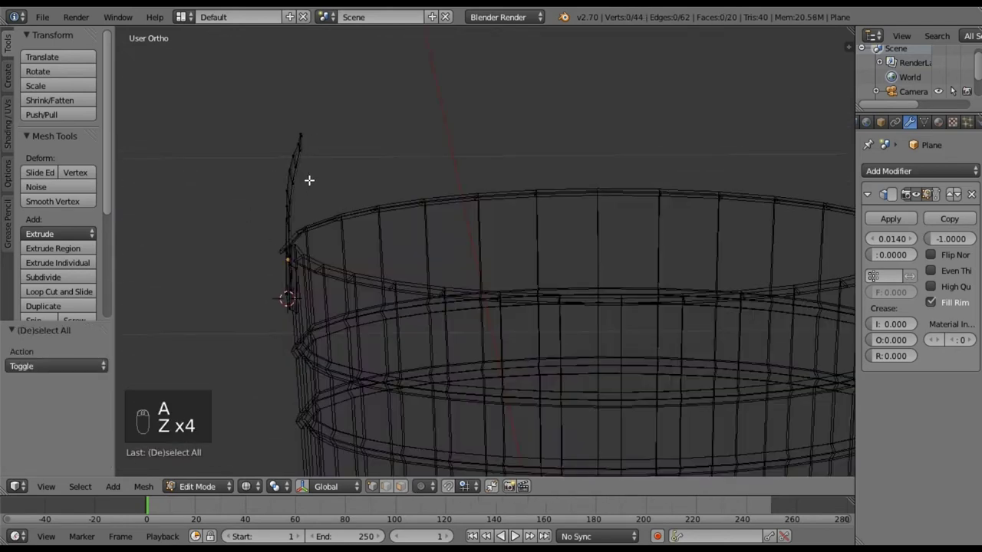
mouse_move(322, 144)
left_mouse_down("ctrl")
mouse_move(256, 149)
mouse_move(379, 287)
mouse_move(345, 307)
left_mouse_up("ctrl")
middle_click_drag(344, 307, 379, 292)
key("Tab")
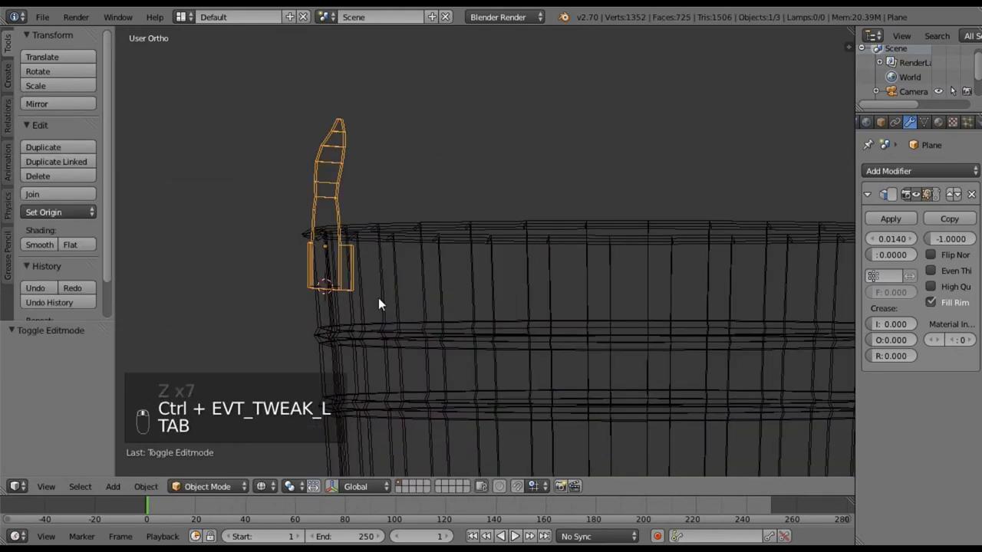
key("Tab")
key("z")
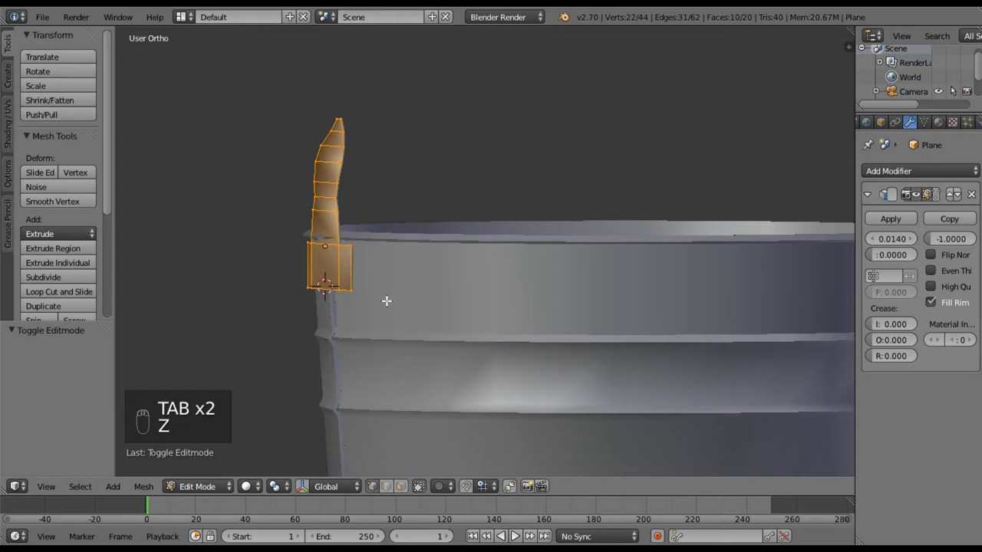
middle_click_drag(386, 300, 377, 307)
key("z")
key("z")
key("z")
key("z")
key("z")
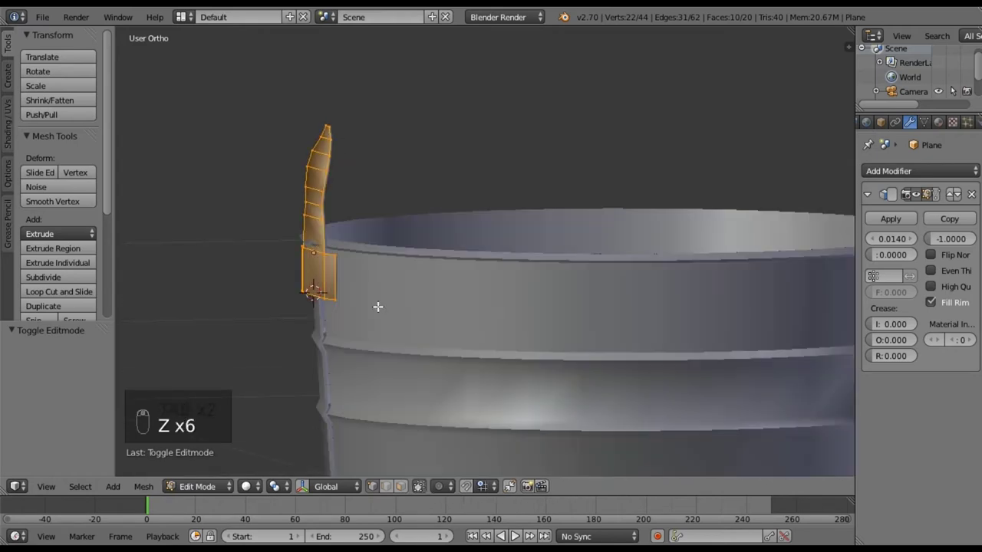
key("z")
key("z")
key("z")
key("z")
key("z")
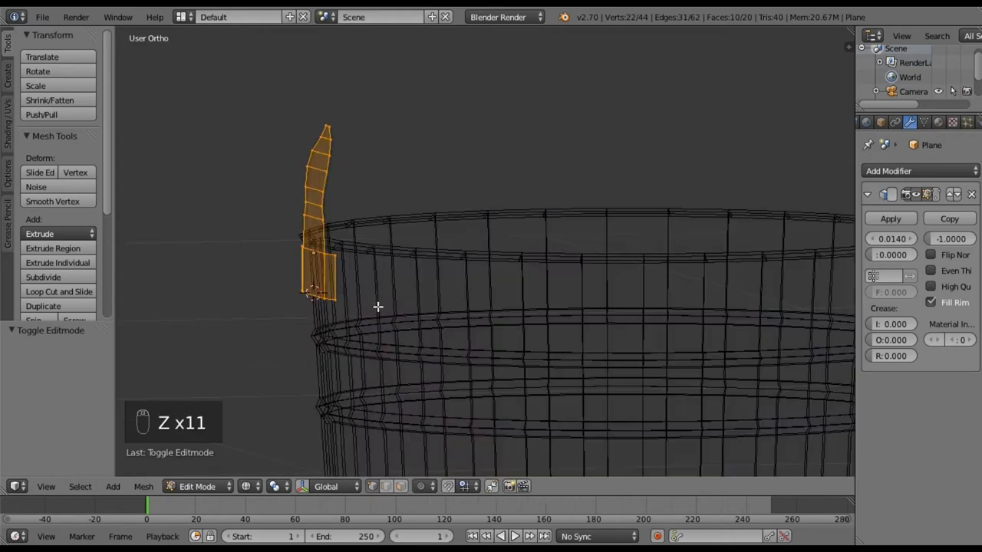
key("z")
key("z")
key("z")
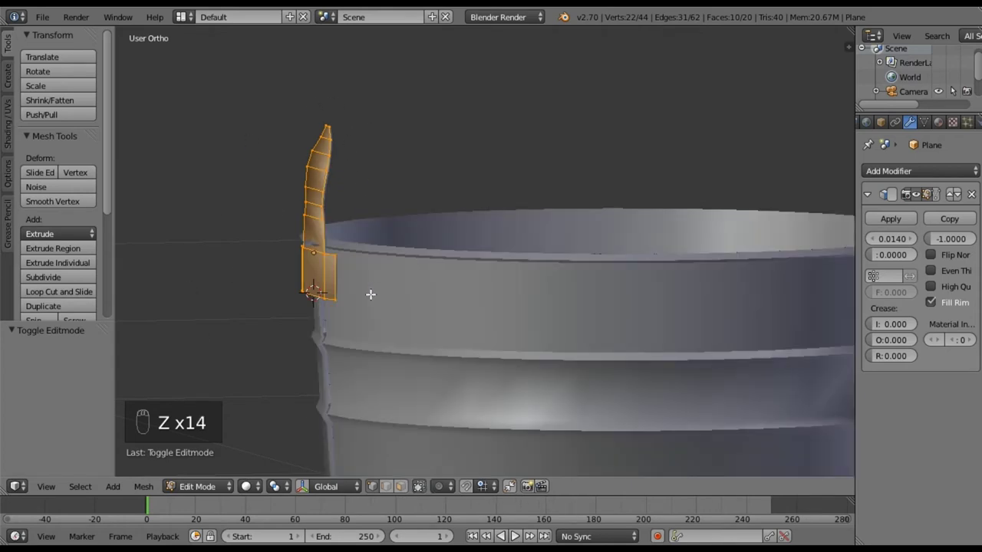
- In the right orthographic view, rotate the original tab about -9.4° and move it about -0.011 along Y
middle_click_drag(371, 294, 333, 291)
key("KP_3")
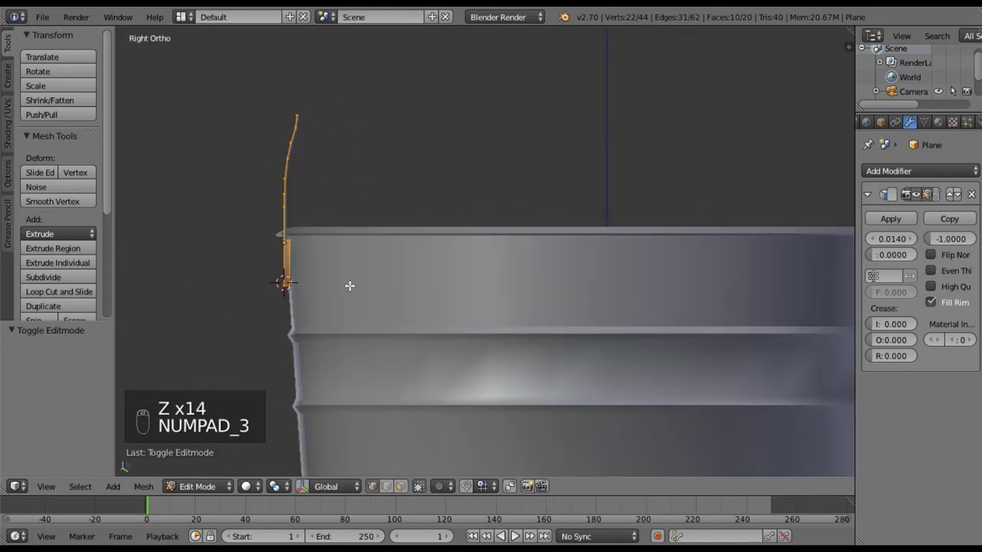
key("r")
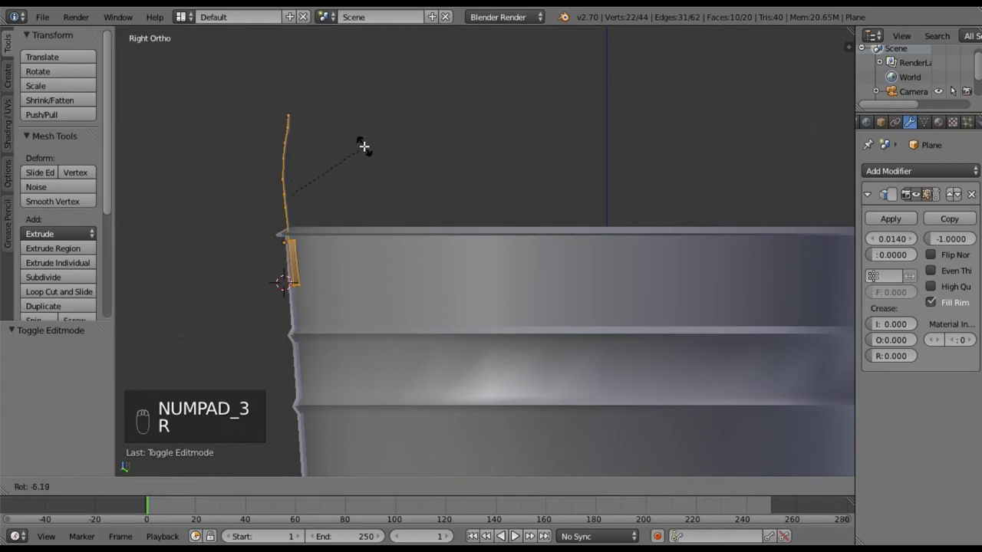
left_click(373, 166)
key("g")
middle_click(374, 217)
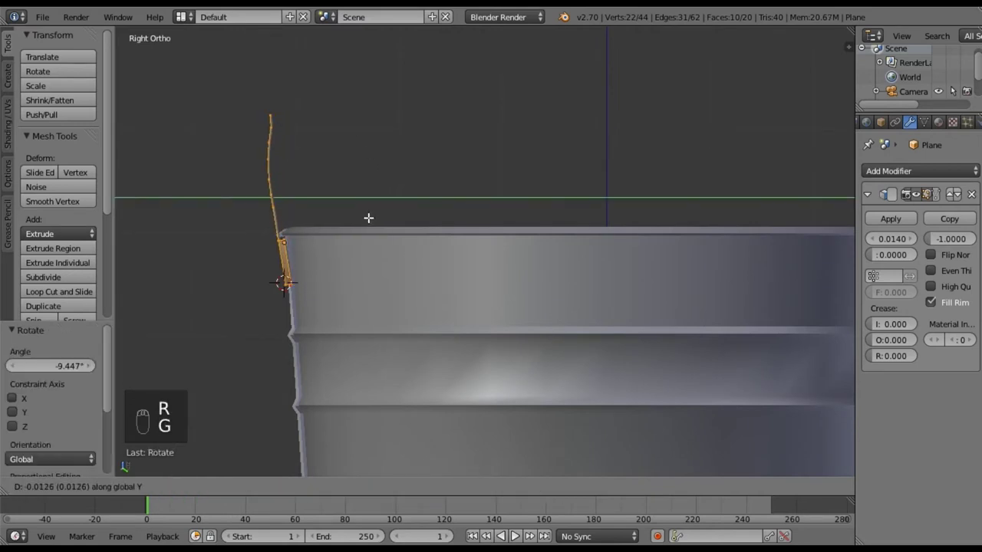
left_click(370, 217)
- Rotate the original tab slightly further in the negative direction and move it about -0.003 along Y
key("r")
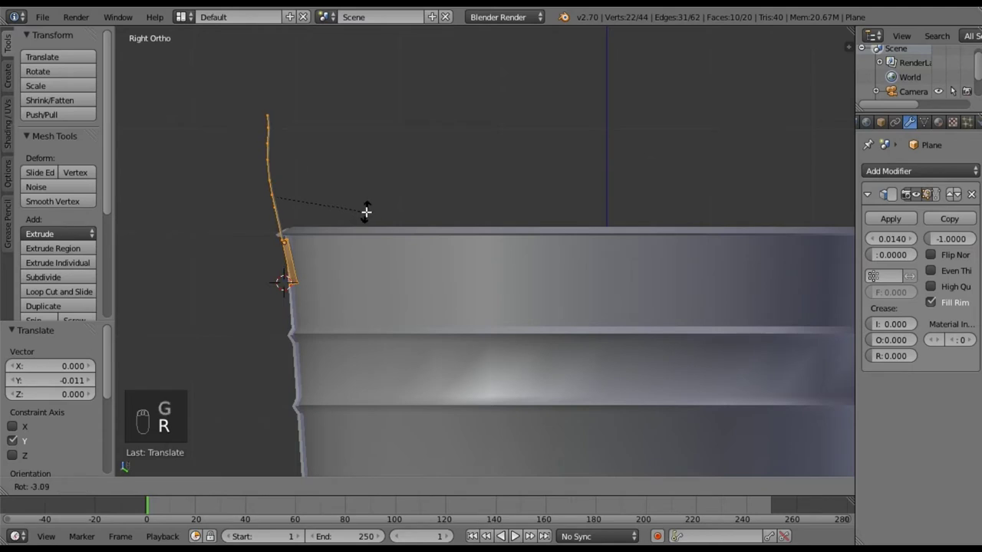
left_click(366, 220)
key("g")
middle_click(363, 221)
left_click(340, 233)
- Fine-tune the original tab against the wall, moving it about 0.0007 along Y and slightly back along negative Y
middle_click_drag(340, 234, 340, 261)
key("g")
key("y")
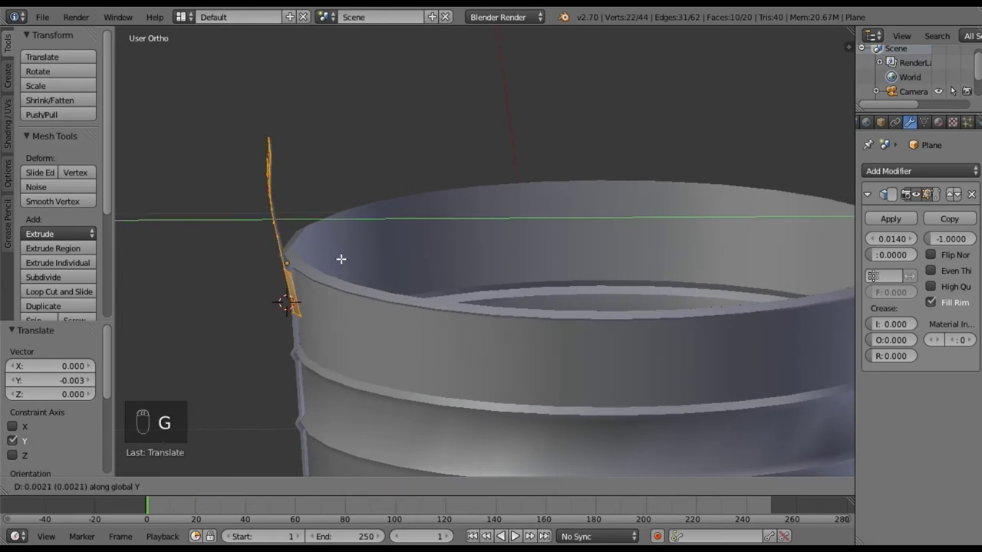
left_click(339, 259)
middle_click_drag(338, 258, 418, 277)
key("g")
key("y")
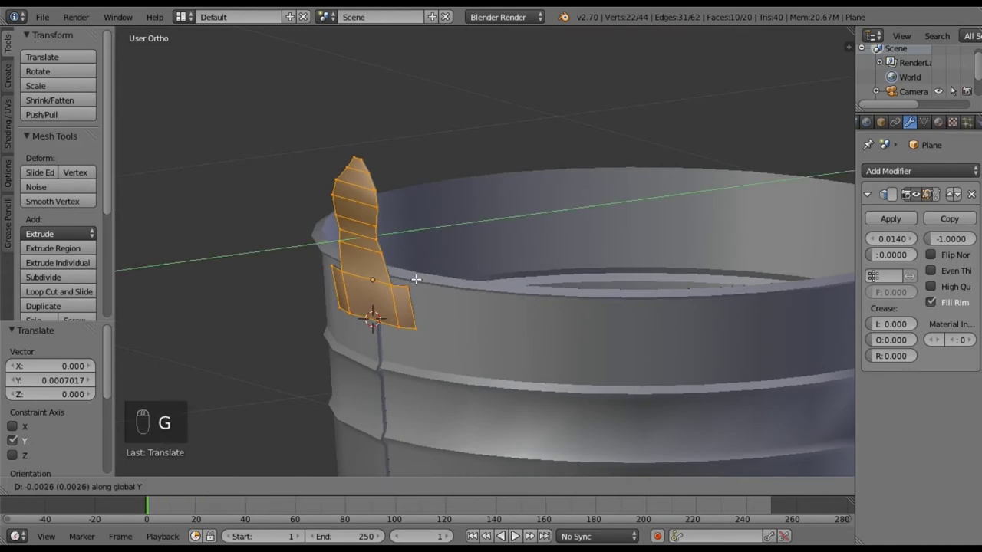
left_click(418, 280)
- Select only the four outer corner vertices of the original tab's base and move them about 0.004 along Y, toward the wall
key("a")
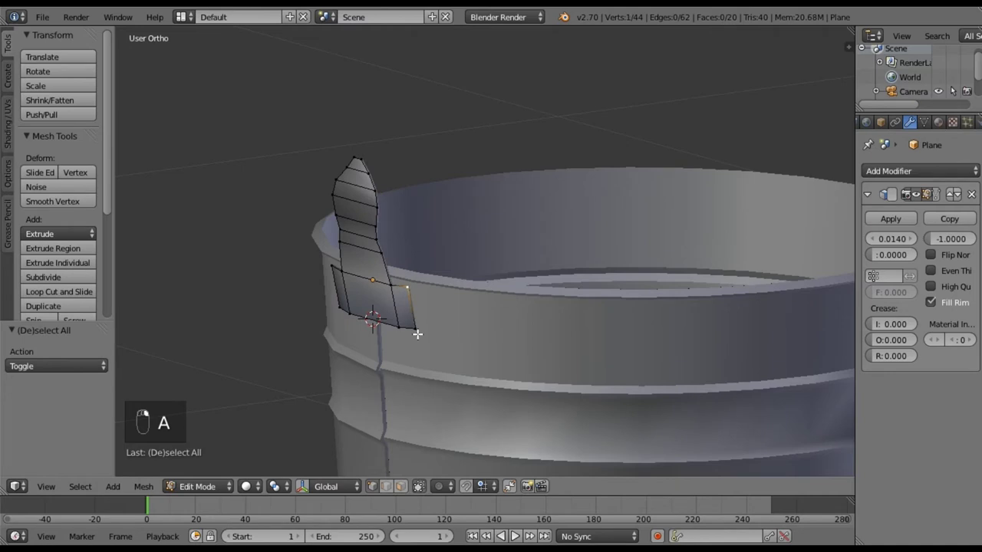
middle_click_drag(413, 335, 394, 281)
right_click(394, 281, "shift")
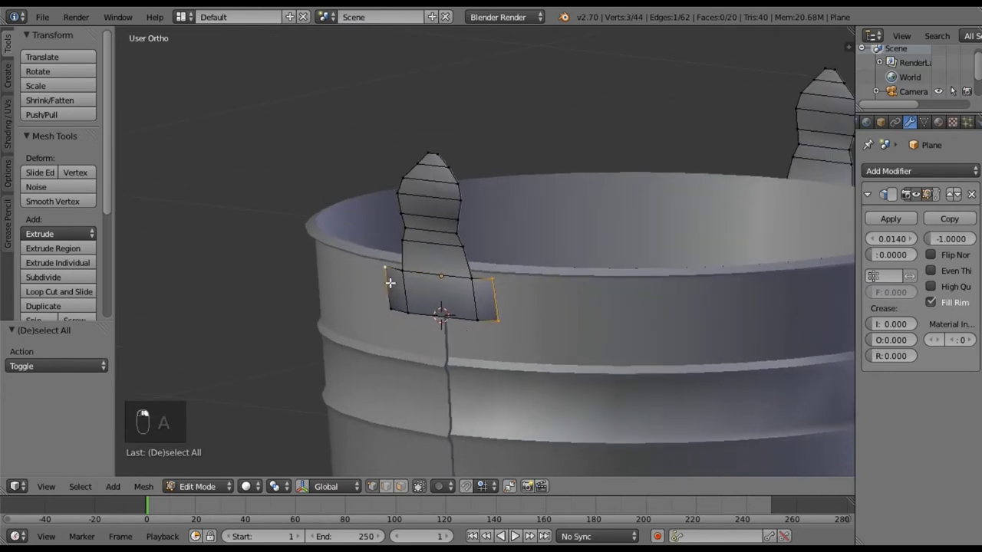
middle_click_drag(468, 315, 467, 316)
key("g")
middle_click(467, 316)
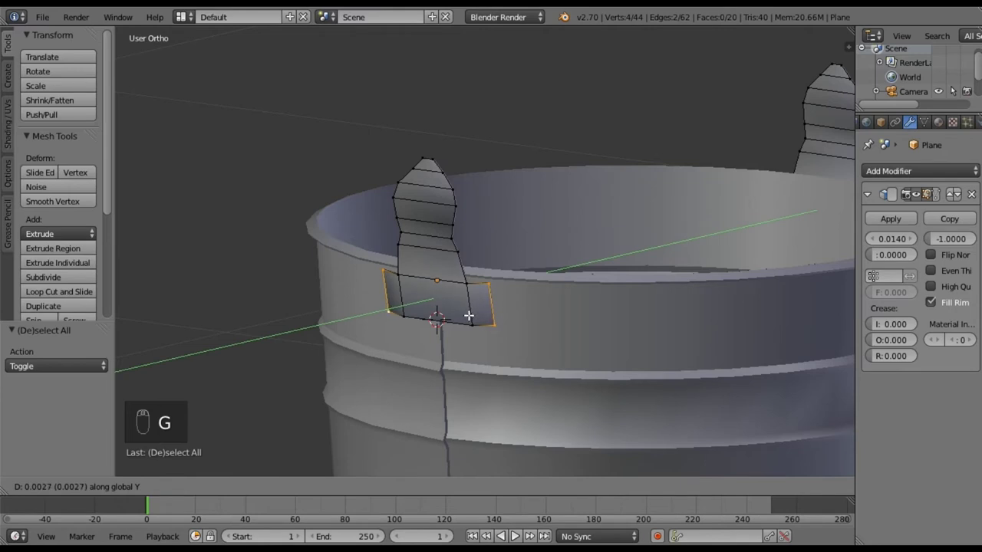
left_click(468, 315)
- Move the original tab's four outer base vertices another 0.004 or so along Y to curve the base around the wall
middle_click_drag(557, 324, 447, 342)
middle_click_drag(462, 327, 355, 304)
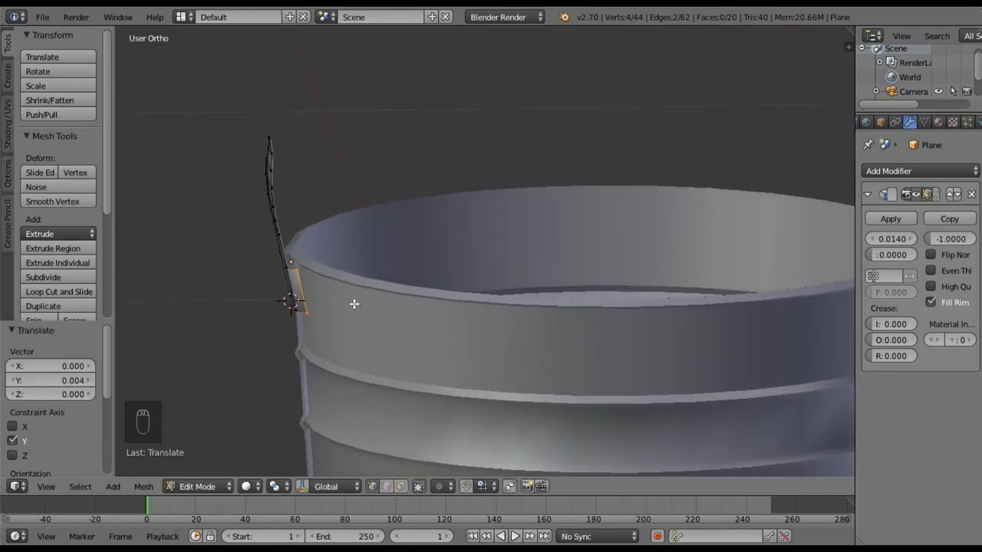
key("g")
key("y")
left_click(356, 303)
- Select the four outer corner vertices of the duplicated tab's base, using wireframe to reach them, and restore solid shading
middle_click_drag(502, 327, 635, 296)
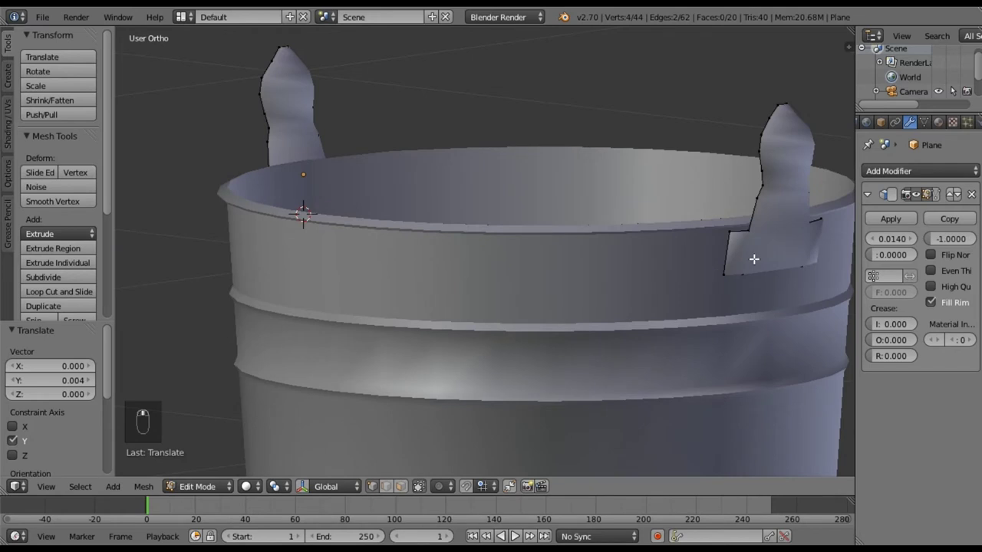
mouse_move(742, 246)
right_mouse_down("shift")
mouse_move(765, 270)
mouse_move(830, 259)
right_mouse_up("shift")
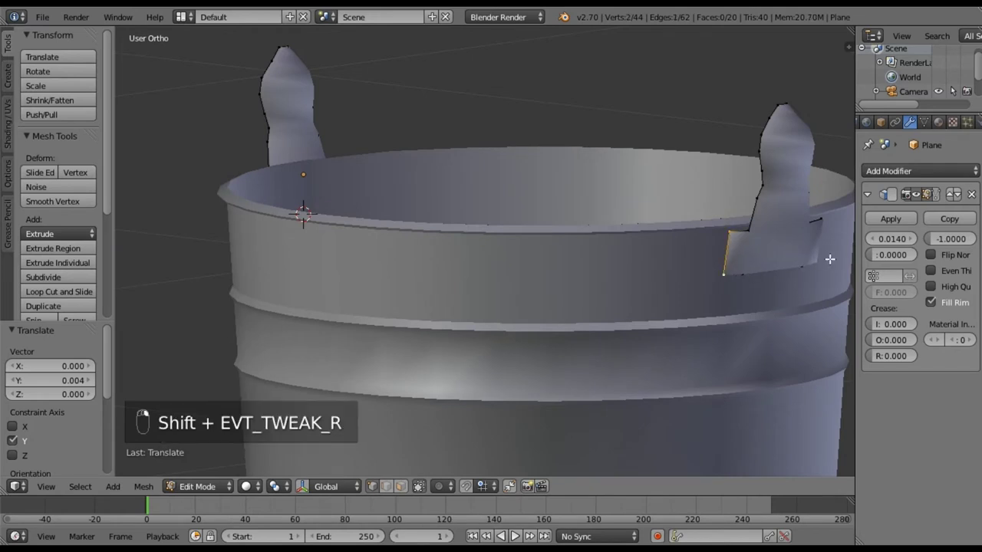
key("z")
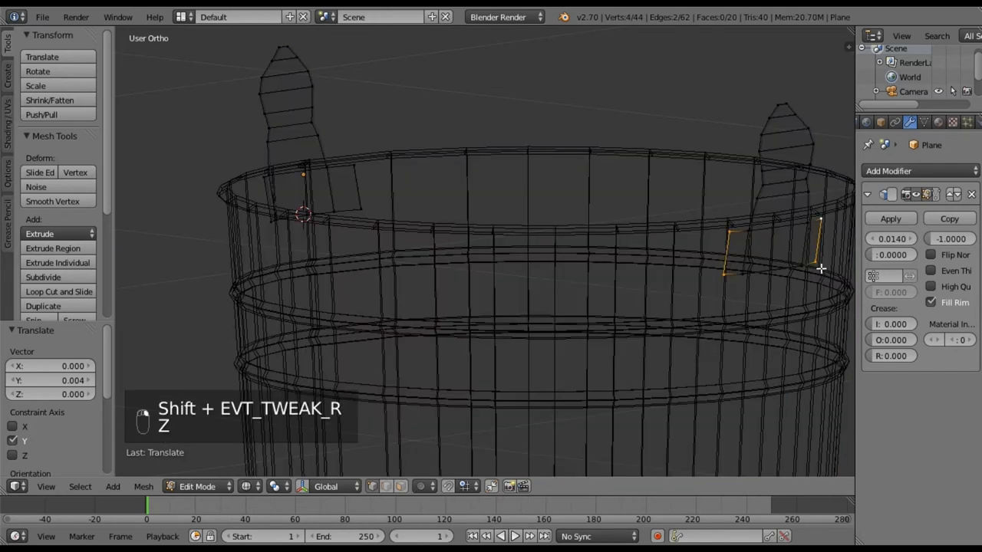
key("a")
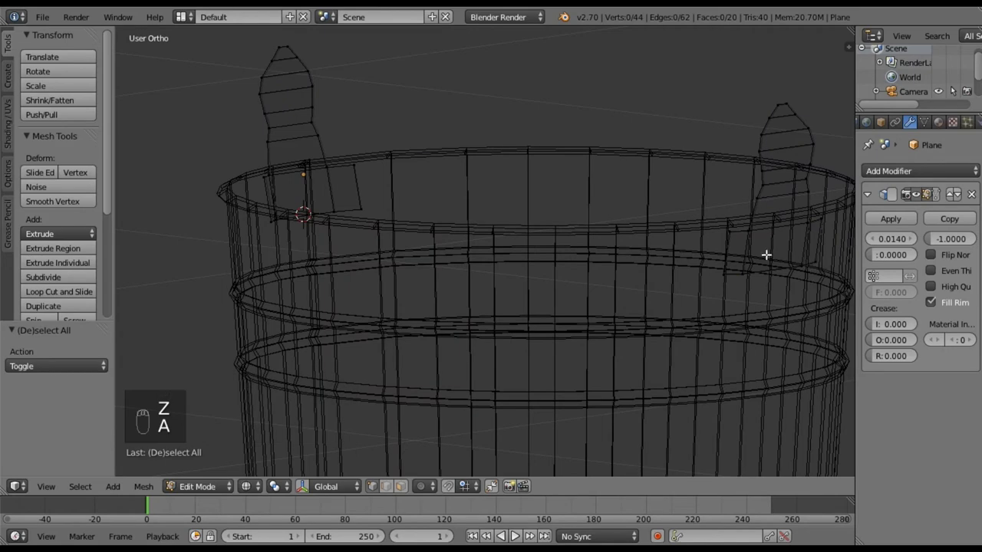
key("ctrl+z")
key("z")
mouse_move(734, 281)
middle_mouse_down()
mouse_move(804, 306)
mouse_move(519, 233)
mouse_move(723, 320)
mouse_move(728, 274)
middle_mouse_up()
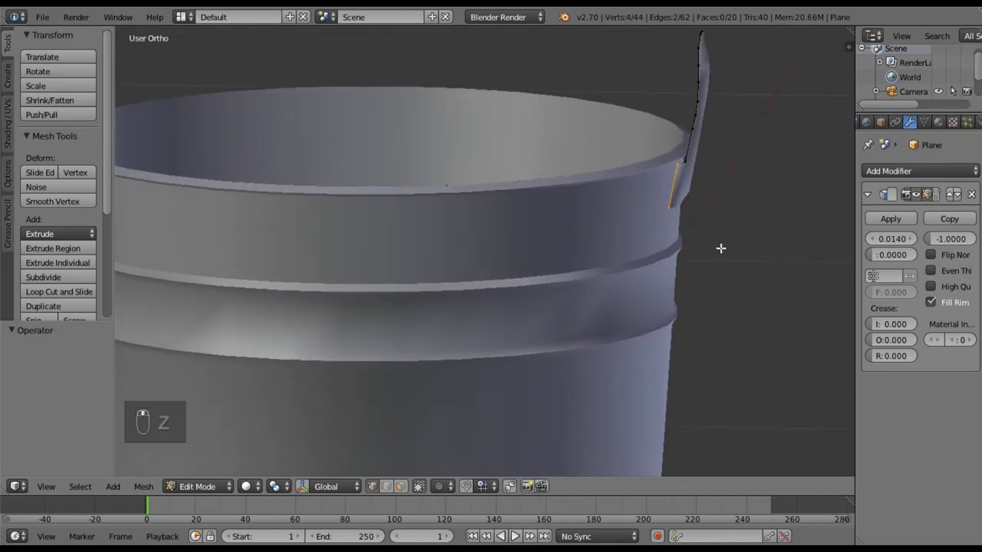
- Move the duplicated tab's outer base vertices about -0.003 along Y in right view, and return to Object Mode to check both tabs
key("KP_3")
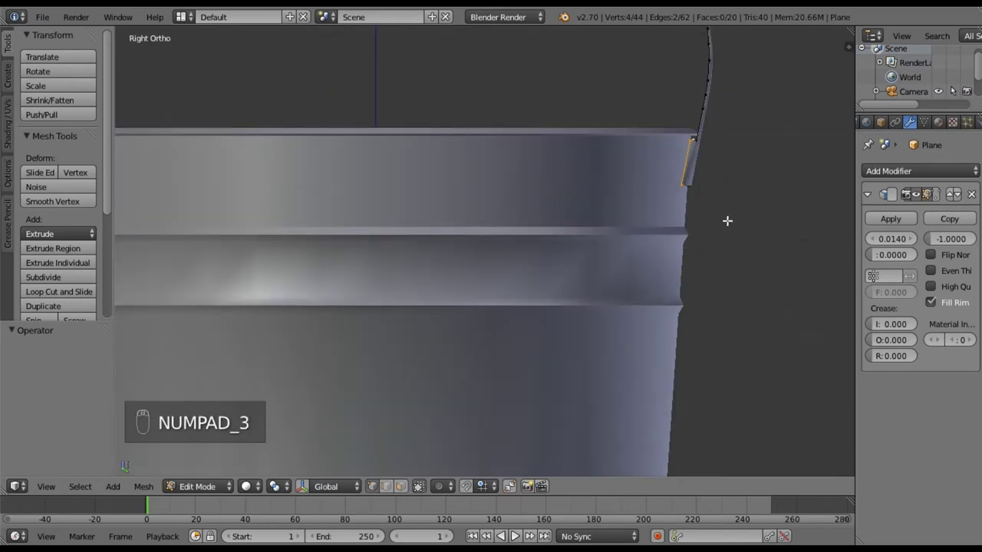
key("g")
key("y")
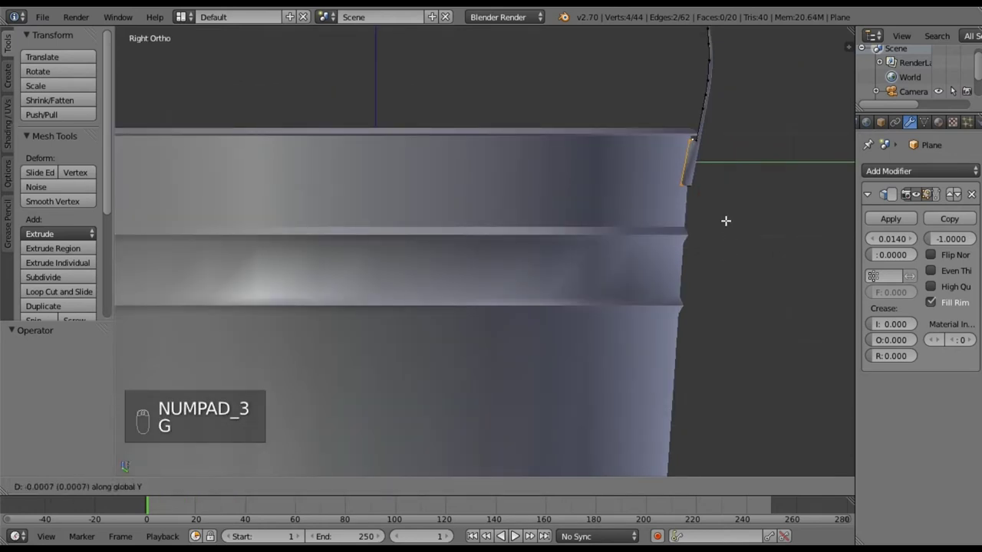
left_click(723, 221)
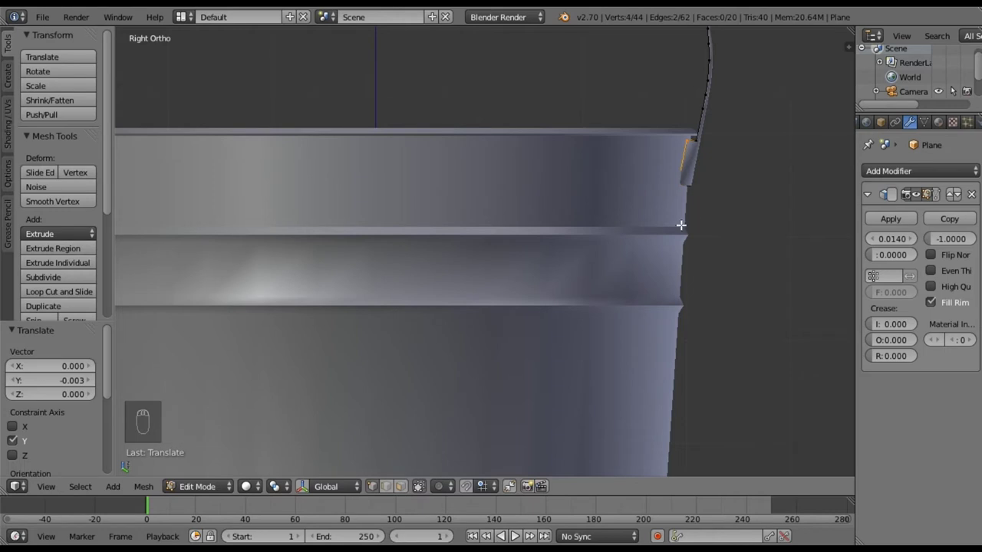
middle_click_drag(724, 221, 605, 246)
key("Tab")
scroll(518, 202, "down", 2)
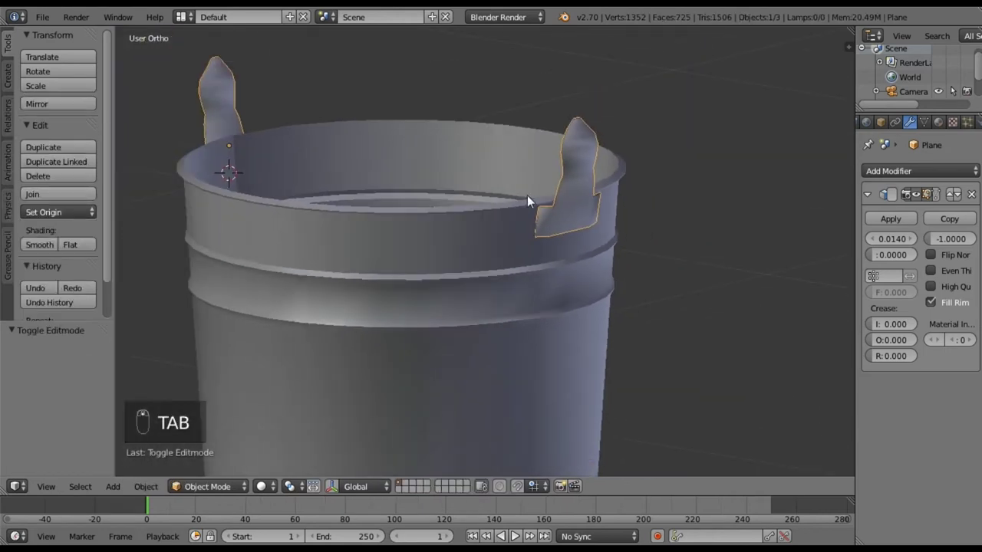
middle_click_drag(507, 240, 682, 219)
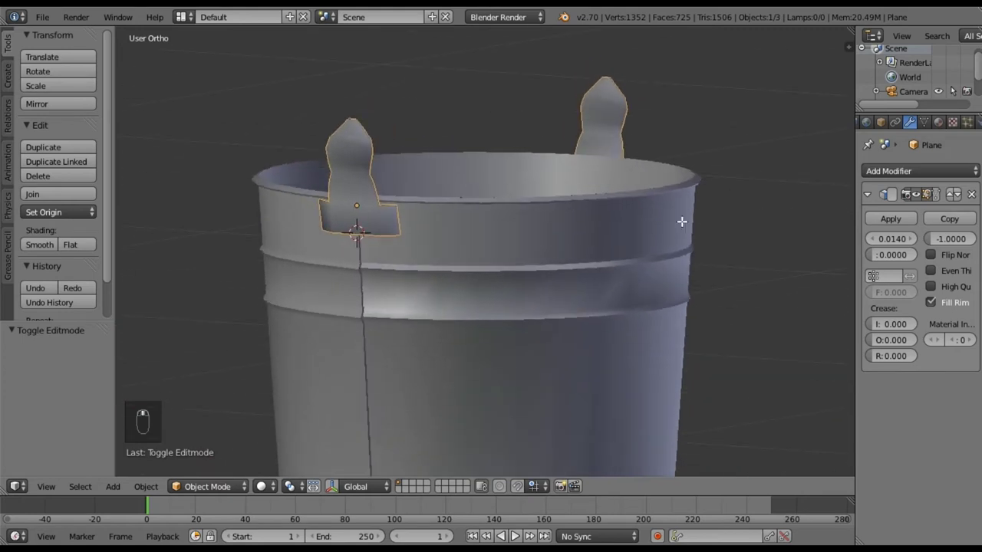
- Recalculate the normals of both tabs' entire mesh to face outside and return to Object Mode
key("Tab")
key("a")
key("a")
key("a")
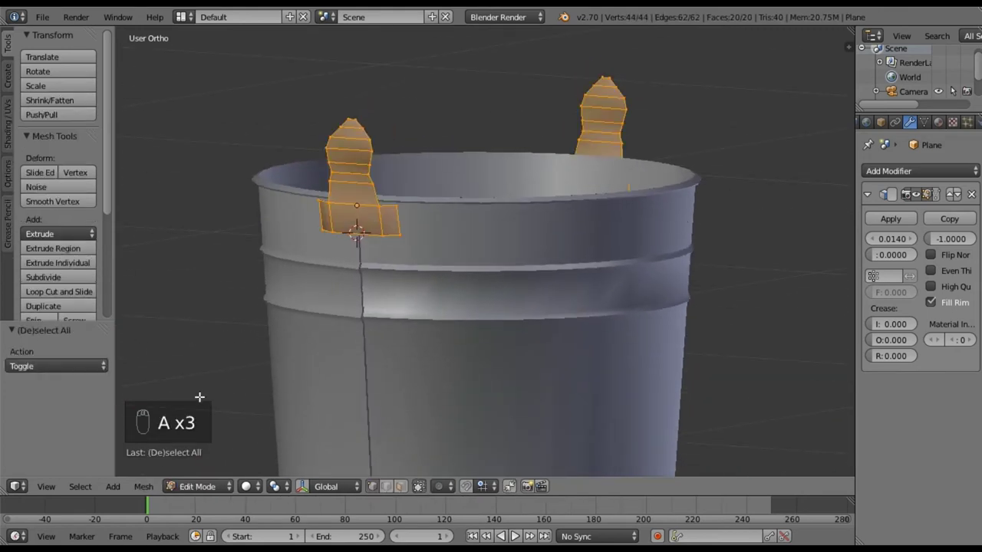
left_click(143, 486)
mouse_move(179, 254)
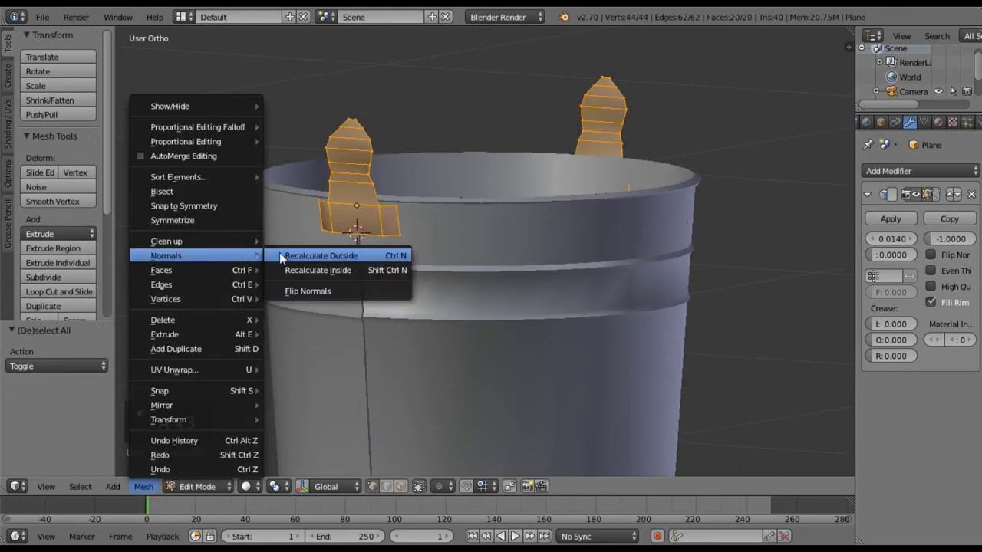
left_click(280, 253)
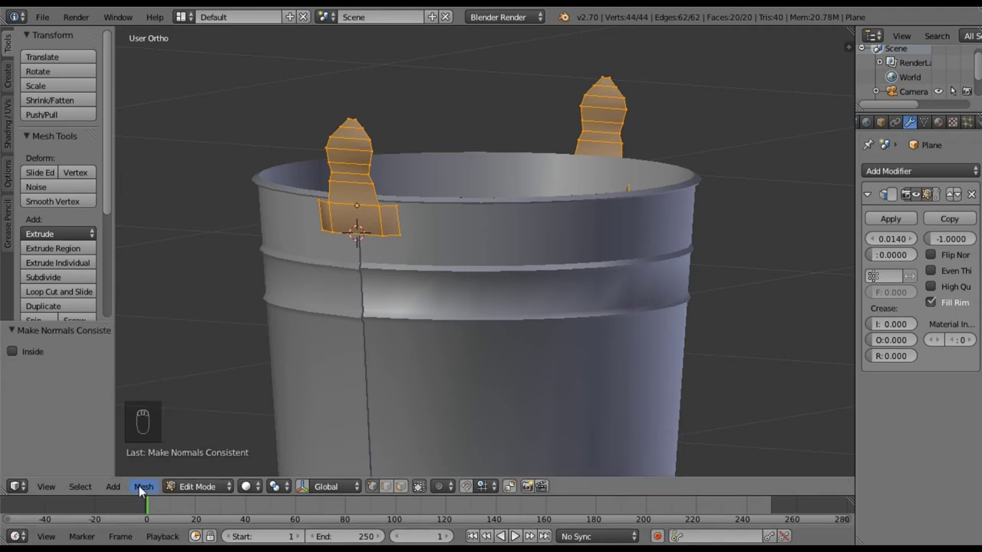
key("Tab")
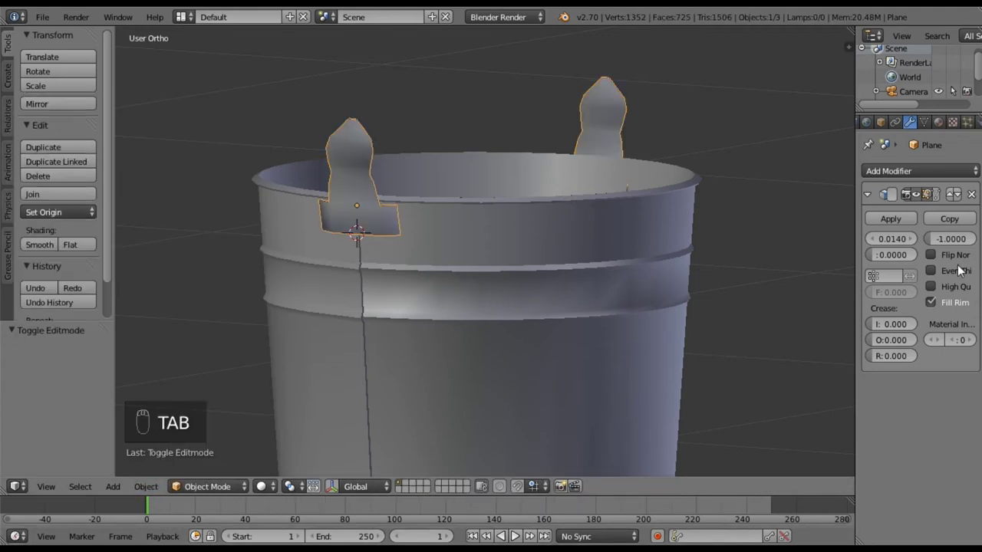
- Add an Edge Split modifier to the tabs object and collapse both modifier settings
left_click(867, 193)
left_click(905, 170)
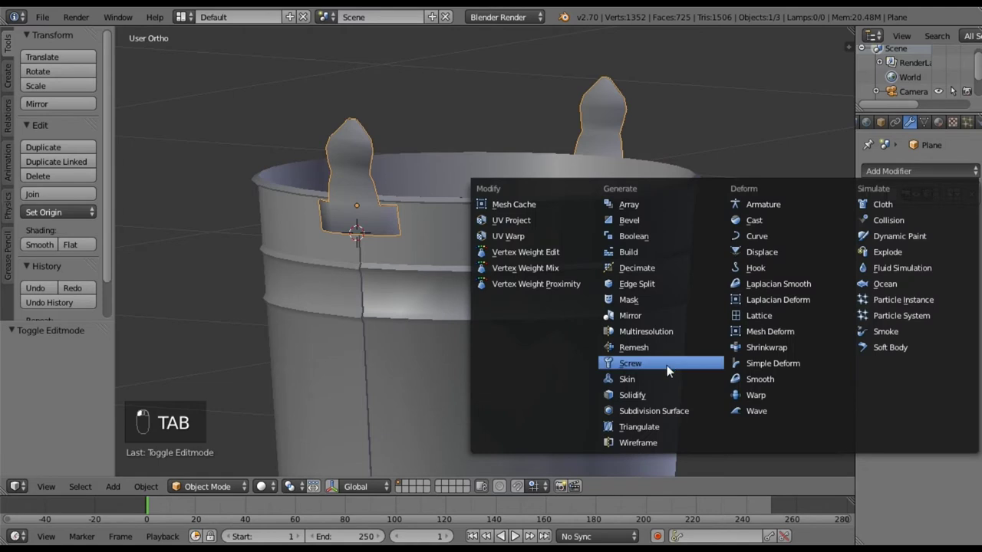
left_click(660, 283)
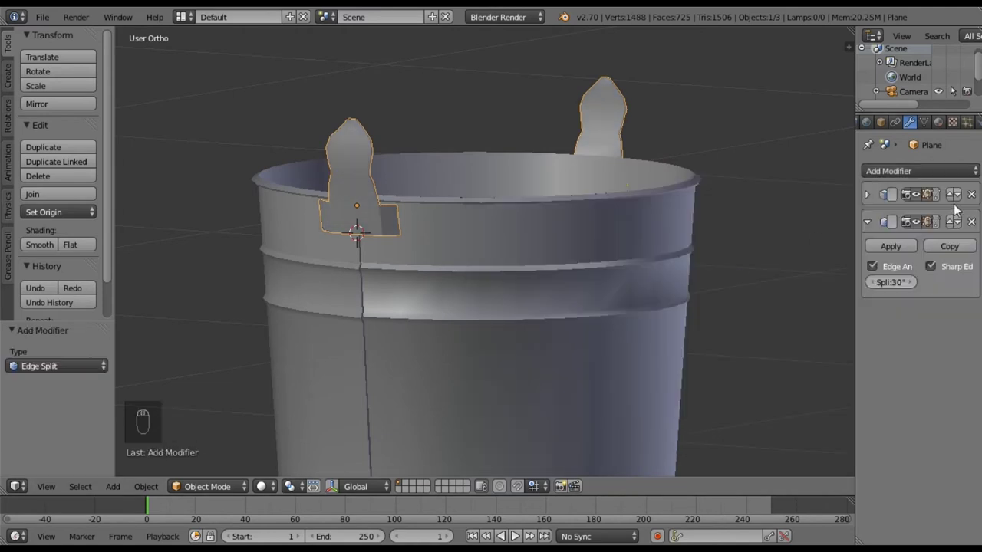
left_click(867, 222)
- Select the whole duplicated tab opposite the seam in Edit Mode, using wireframe to reach all its vertices, and restore solid shading
middle_click_drag(649, 218, 411, 219)
middle_click_drag(521, 209, 610, 247)
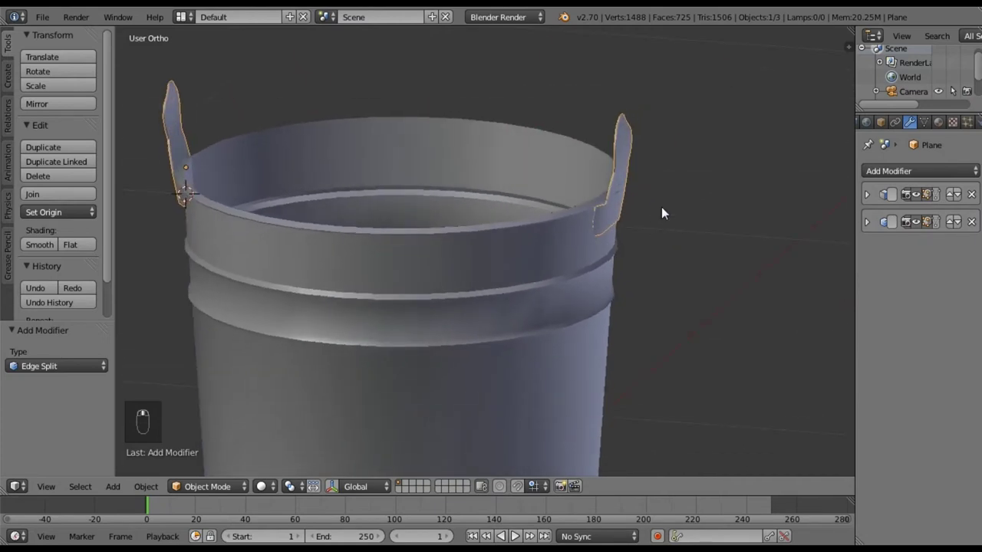
key("Tab")
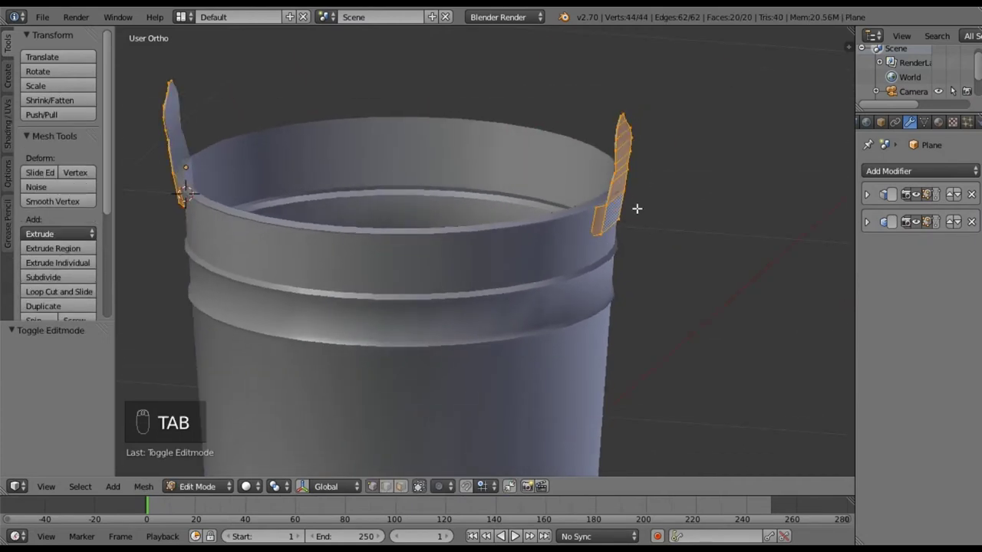
key("a")
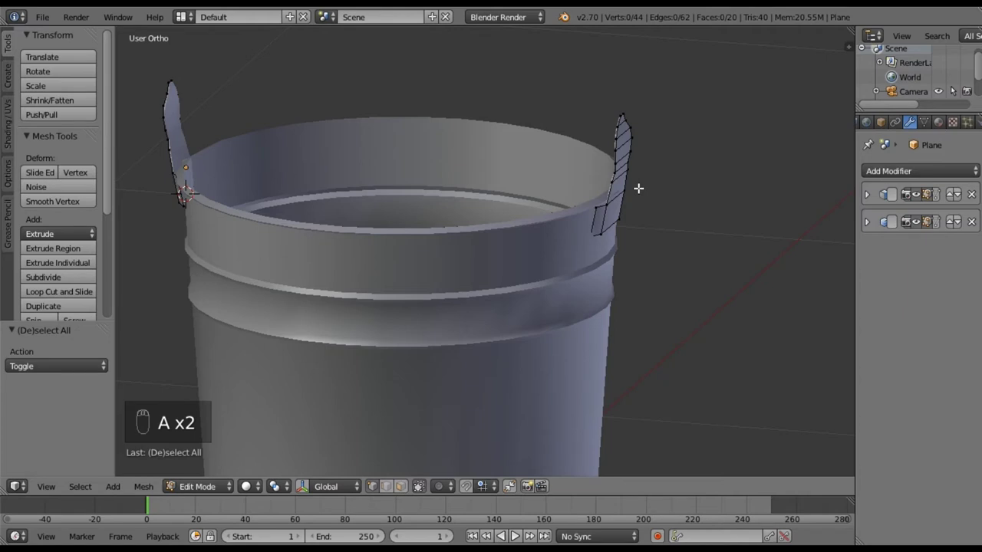
key("z")
mouse_move(652, 119)
left_mouse_down("ctrl")
mouse_move(532, 212)
mouse_move(640, 237)
left_mouse_up("ctrl")
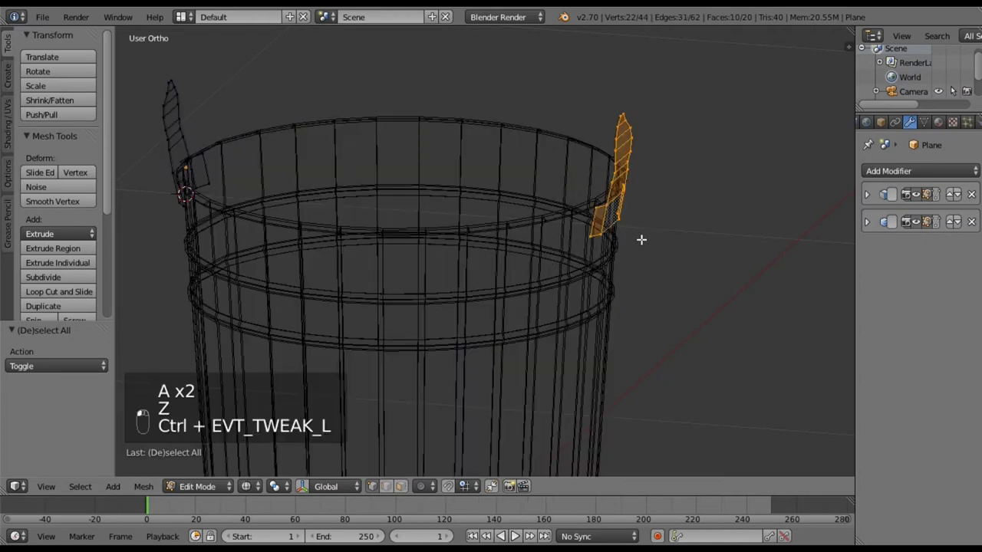
key("z")
- Rotate the duplicated tab about 0.47° and move it about 0.002 along Y, and return to Object Mode to check the fit
key("g")
key("y")
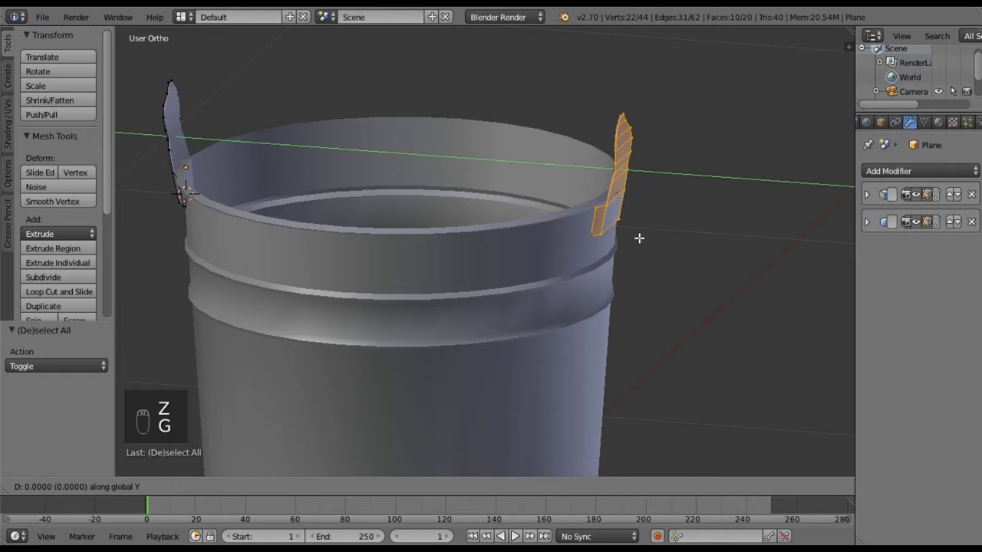
left_click(639, 238)
key("r")
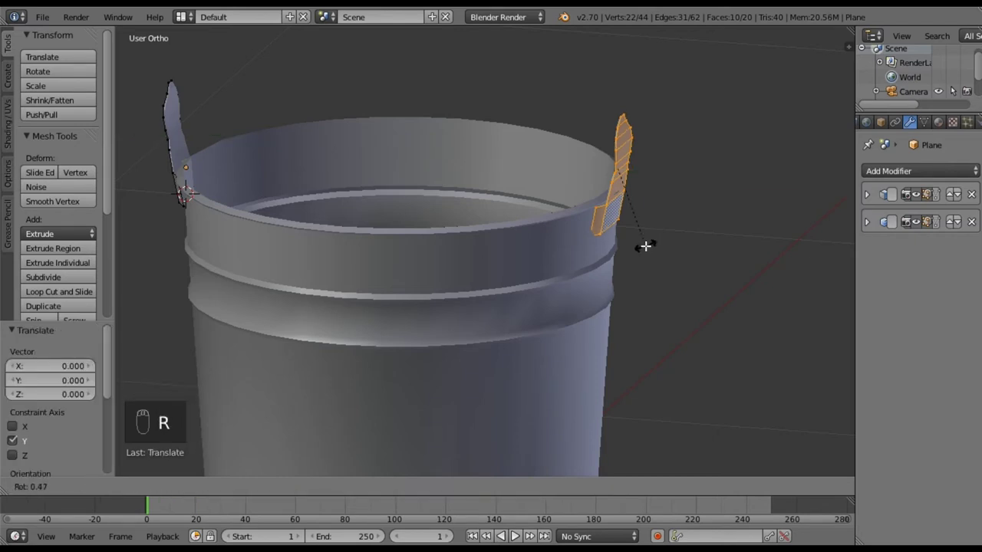
left_click(627, 243)
key("g")
key("y")
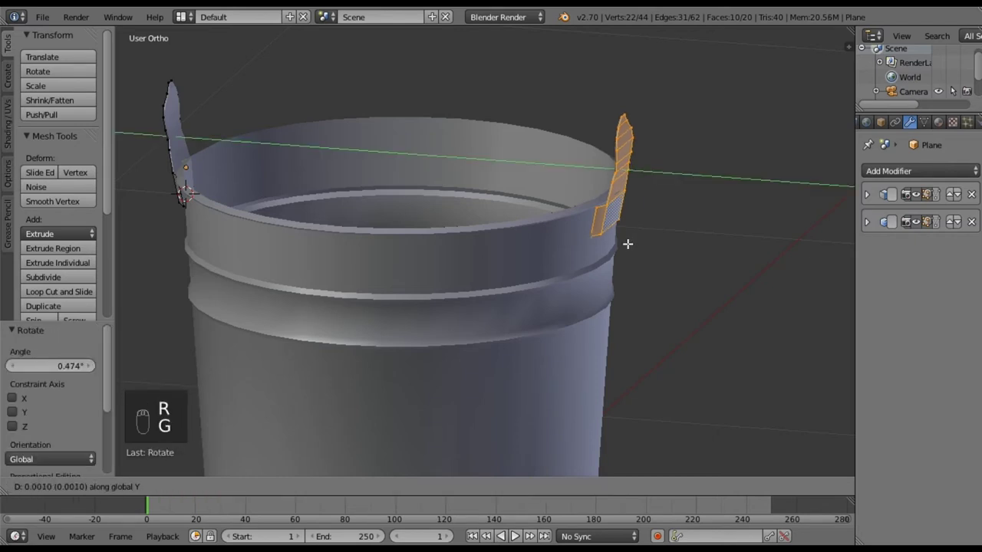
left_click(632, 247)
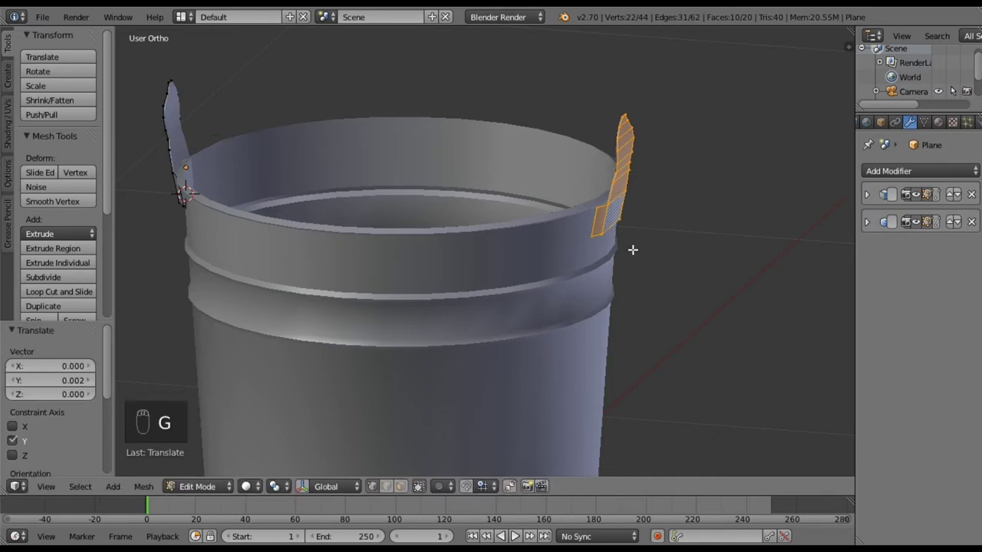
middle_click_drag(423, 230, 545, 260)
key("Tab")
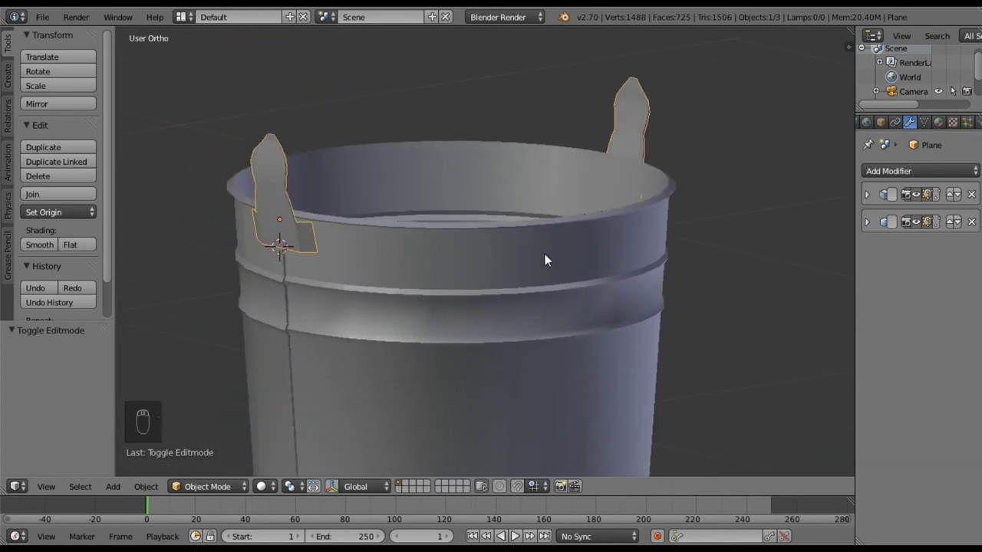
- Add a horizontal loop cut to the original tab at the seam, slid up to just below its widest edge, and clear the selection
middle_click_drag(390, 224, 472, 215)
key("Tab")
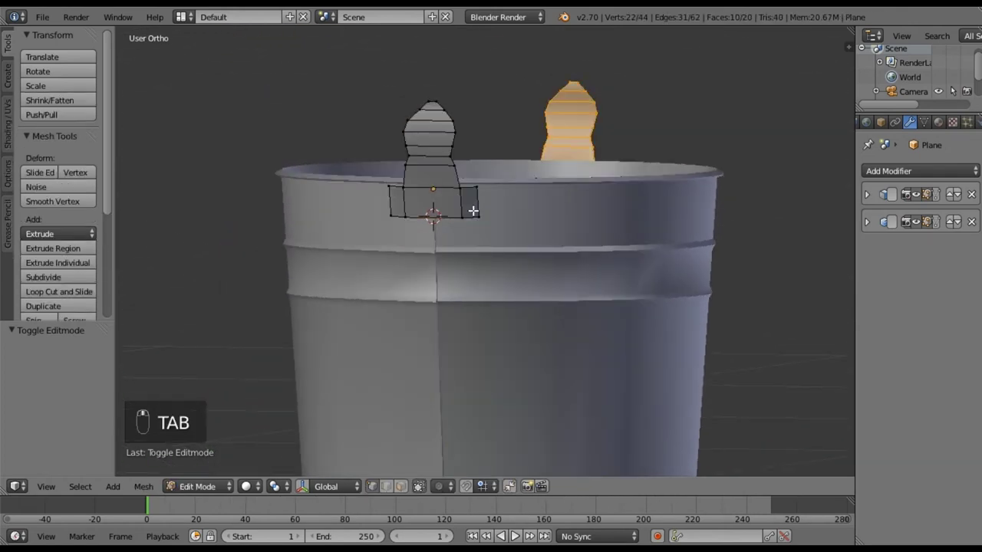
scroll(431, 113, "up", 3)
middle_click_drag(461, 126, 606, 297, "shift")
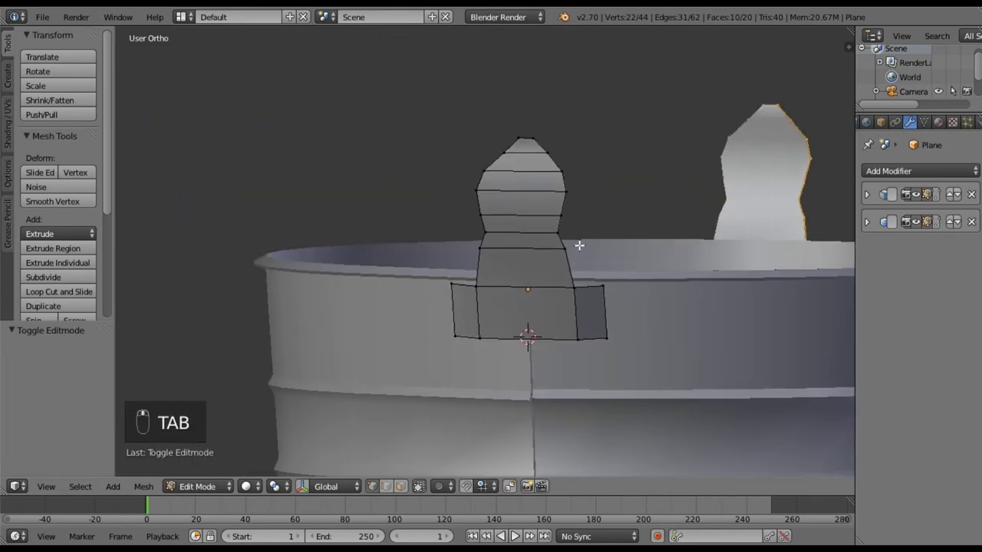
middle_click_drag(579, 245, 602, 256)
middle_click_drag(665, 205, 582, 191)
key("a")
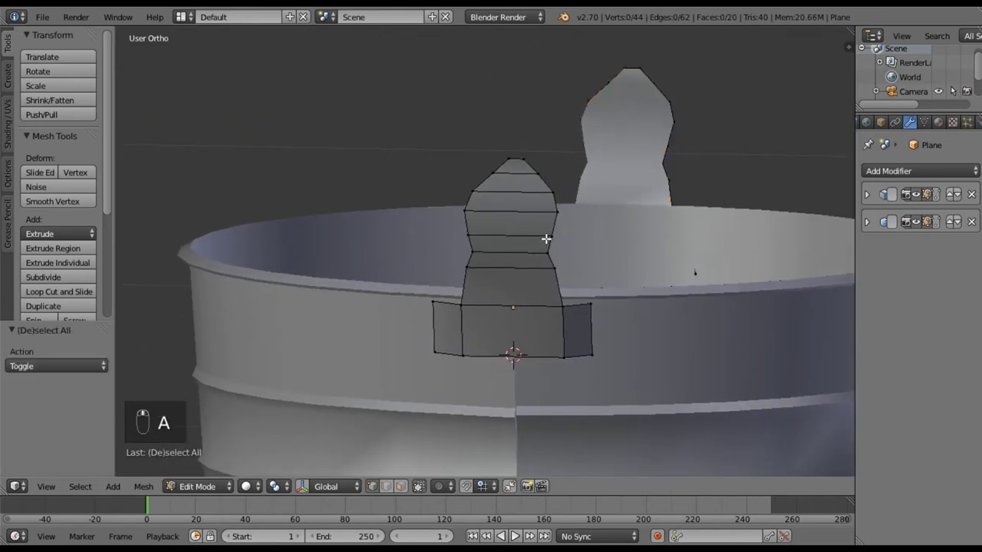
scroll(544, 239, "up", 4)
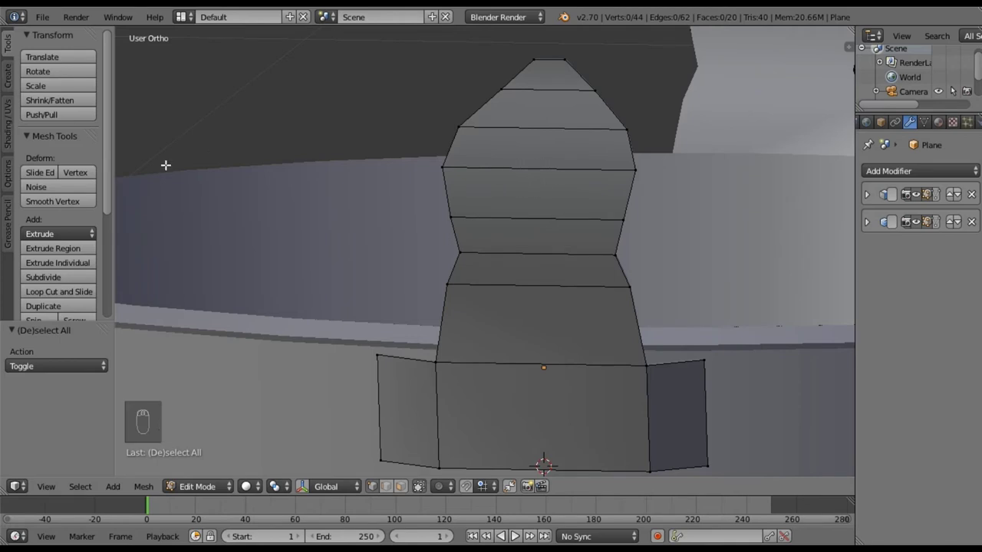
left_click(67, 291)
left_click(442, 197)
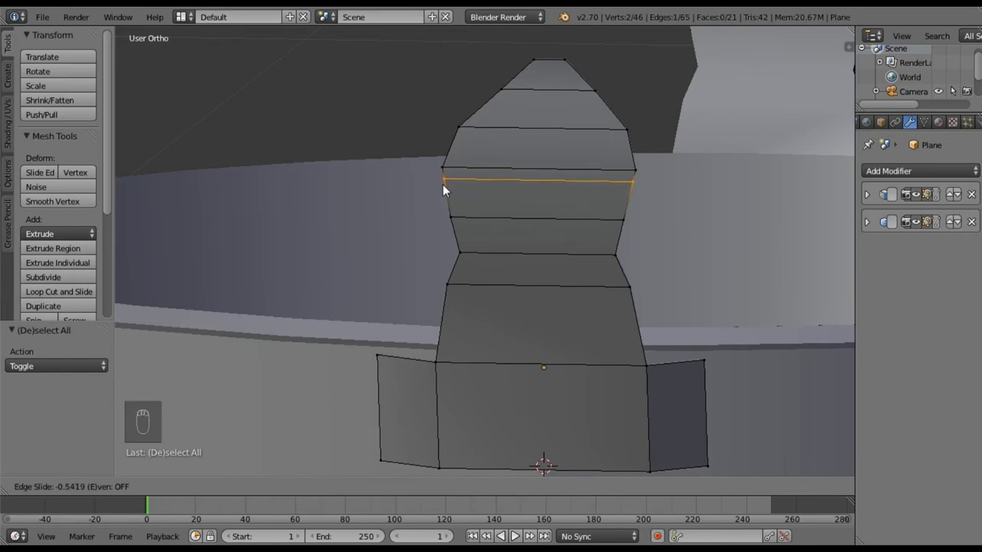
left_click(443, 185)
key("a")
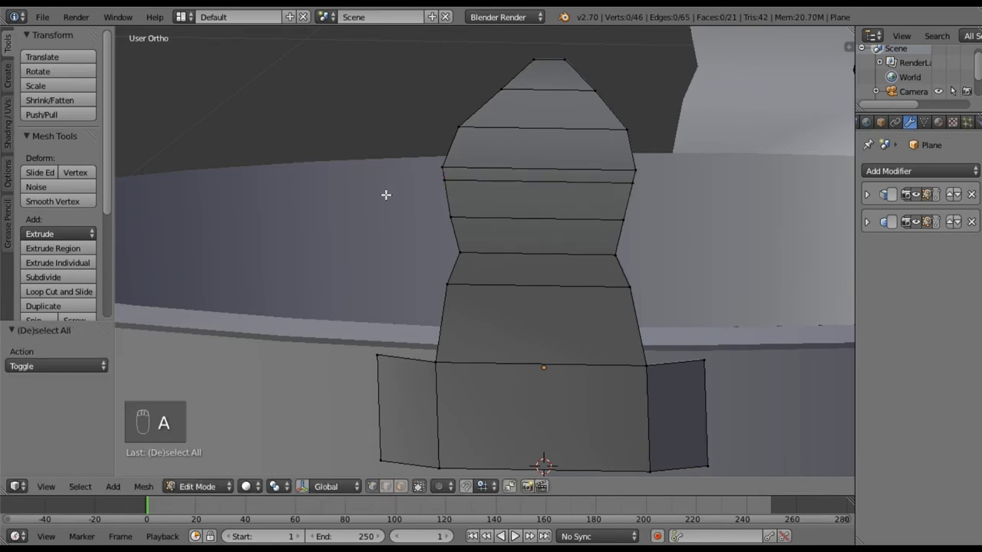
- Add two vertical loop cuts through the original tab and scale them to about 0.34 along X to form a narrow central strip
left_click(78, 293)
scroll(538, 211, "up", 1)
left_click(538, 211)
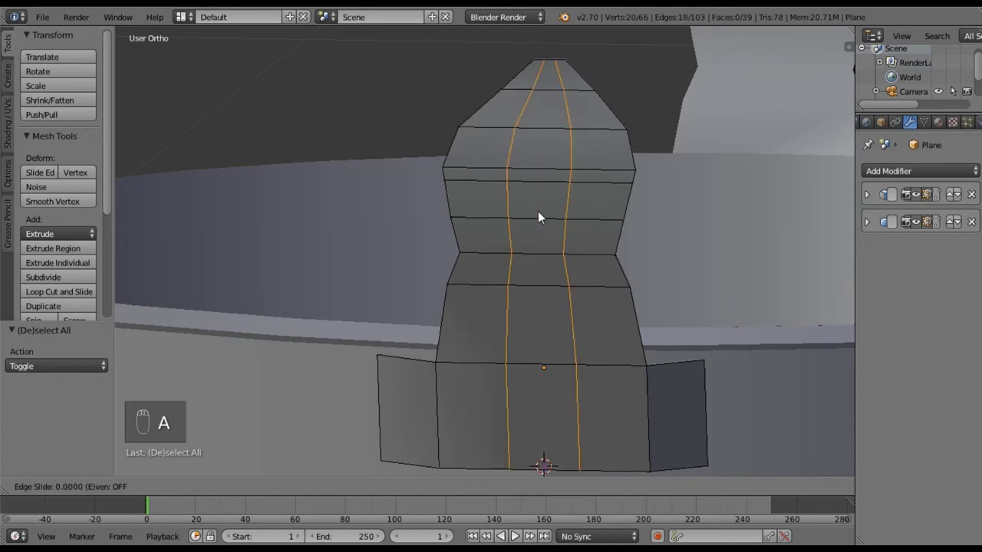
right_click(578, 231)
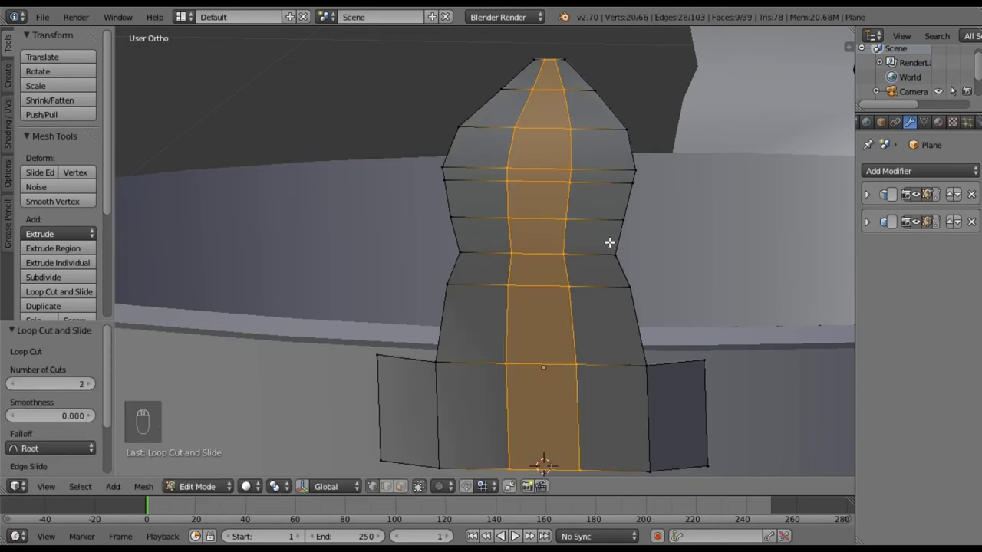
key("s")
key("x")
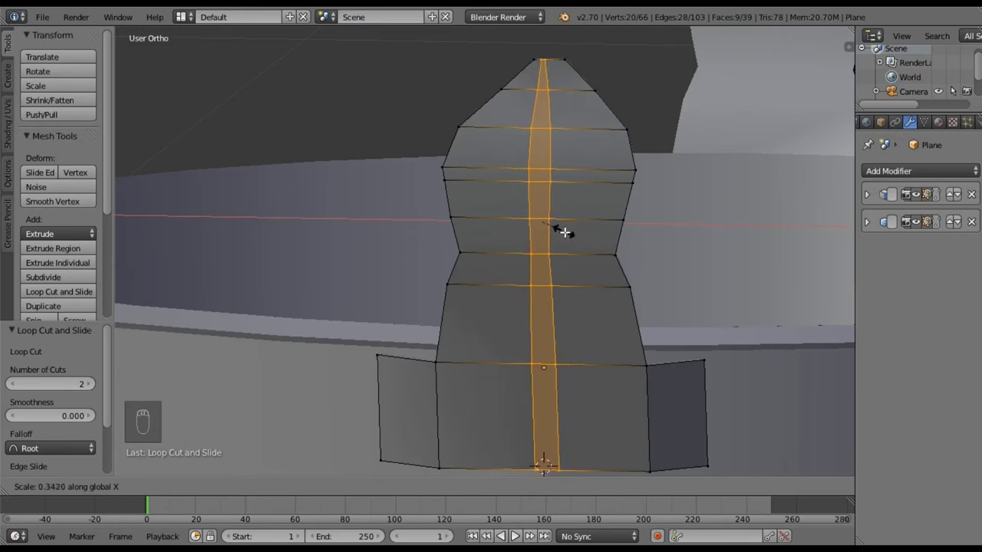
left_click(565, 230)
key("a")
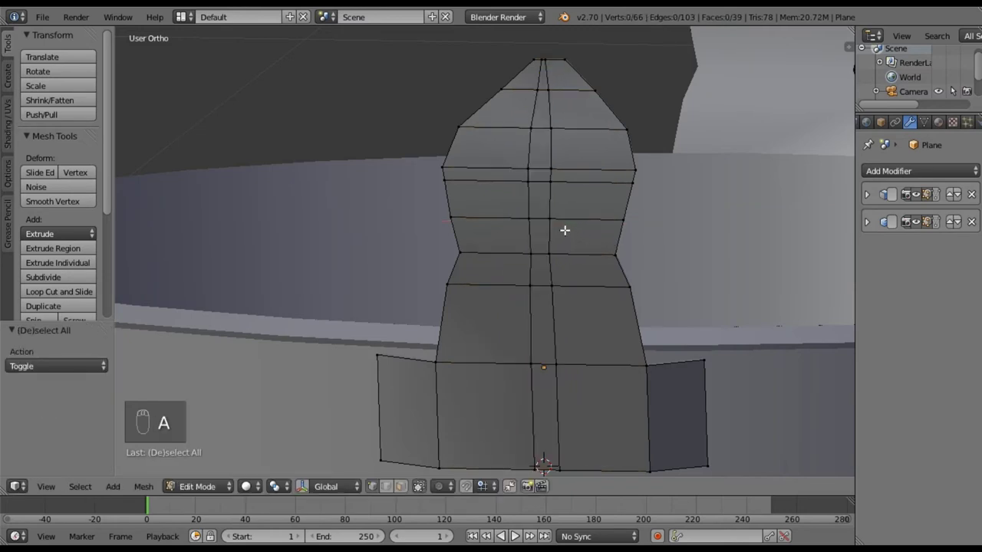
- Delete the small central face just below the original tab's widest edge to open a handle hole, and check it in Object Mode
left_click(401, 486)
right_click(537, 177)
key("x")
left_click(539, 175)
middle_click_drag(570, 215, 550, 221)
scroll(529, 234, "up", 3)
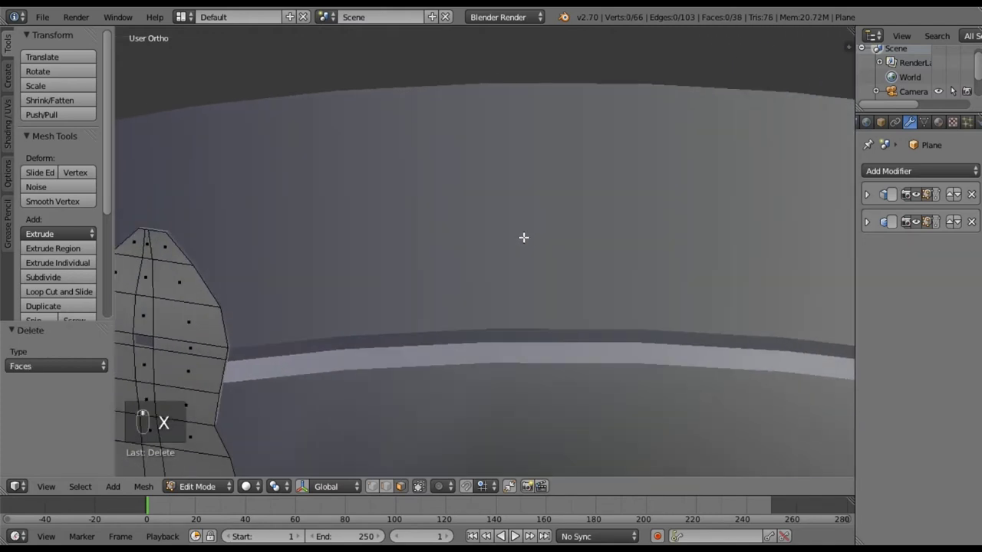
key("Tab")
scroll(307, 346, "down", 3)
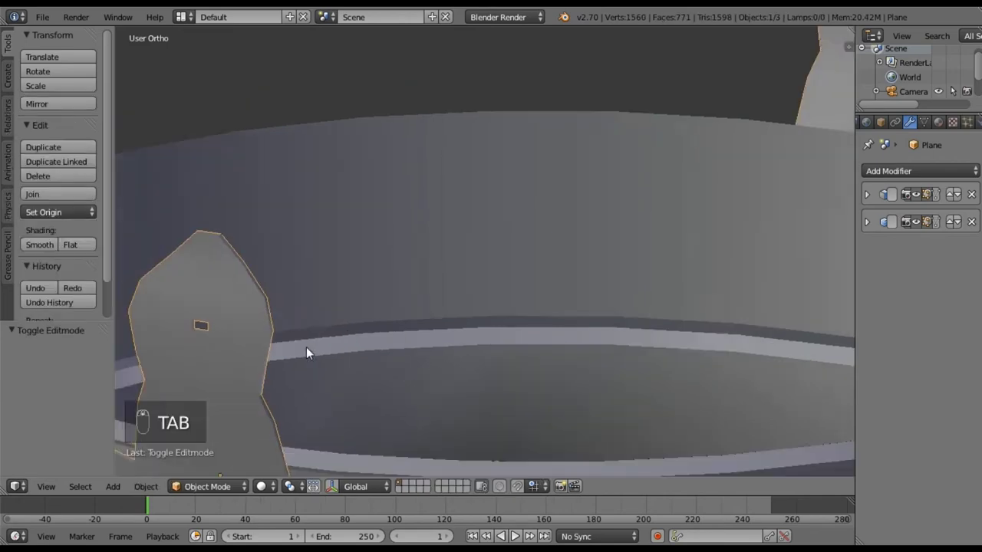
- Return to Edit Mode and bring the duplicated tab's outer face into close view for cutting
key("Tab")
middle_click_drag(651, 243, 388, 233)
scroll(386, 242, "up", 2)
scroll(391, 261, "up", 2)
middle_click_drag(401, 276, 557, 230)
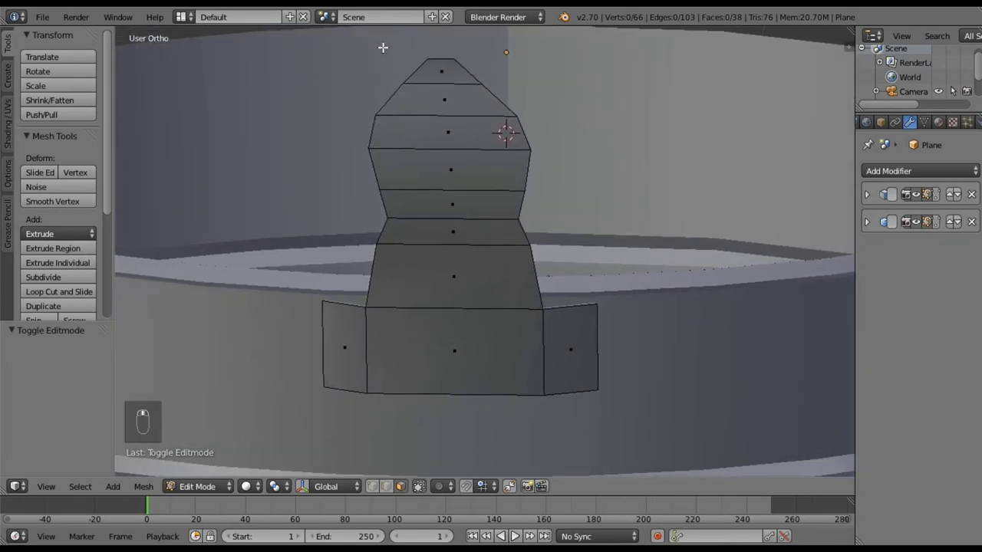
scroll(453, 213, "up", 2)
scroll(449, 195, "down", 4)
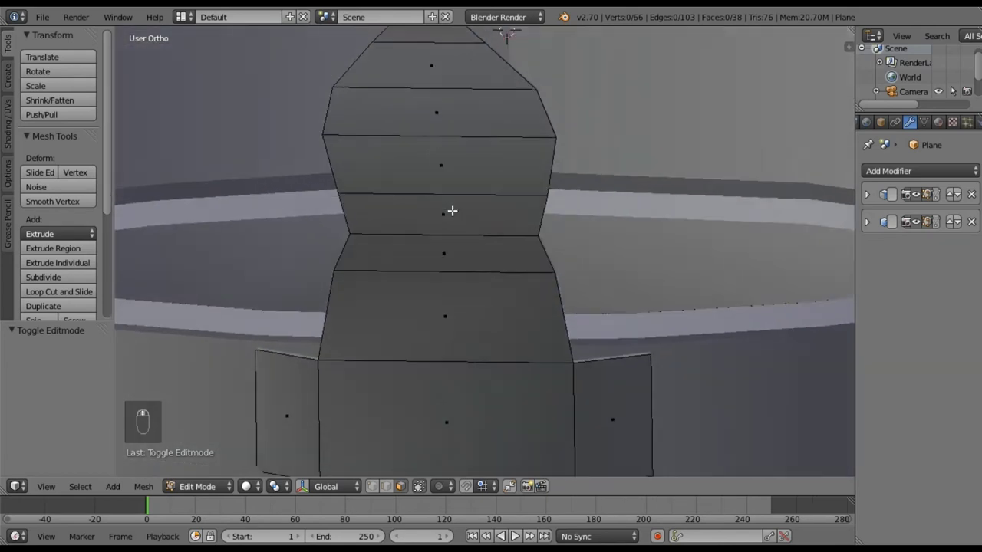
middle_click_drag(457, 117, 484, 261)
scroll(465, 204, "up", 4)
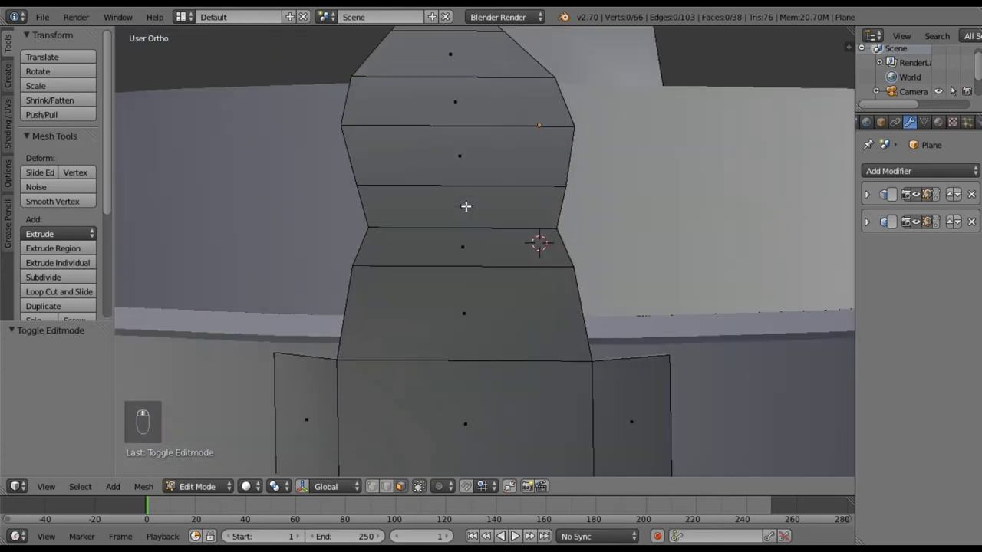
- Try a horizontal loop cut in the band just above the duplicated tab's narrow waist, and undo it
left_click(92, 285)
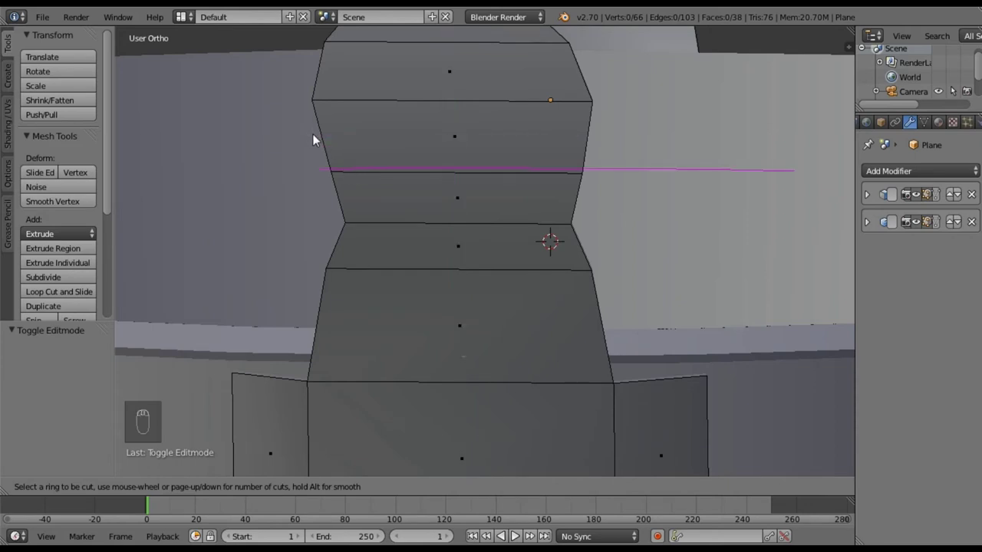
left_click(340, 190)
left_click(341, 184)
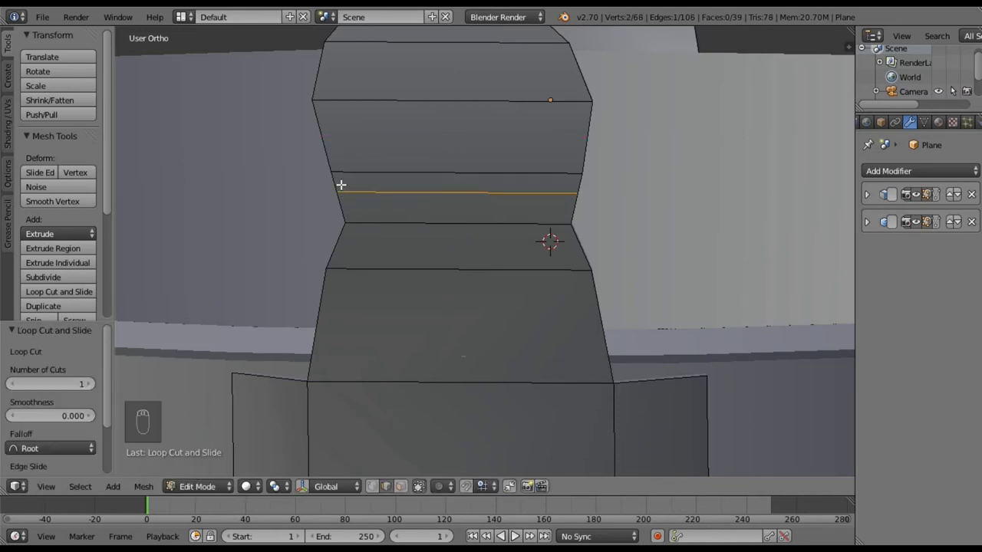
scroll(353, 188, "down", 1)
scroll(352, 188, "down", 4)
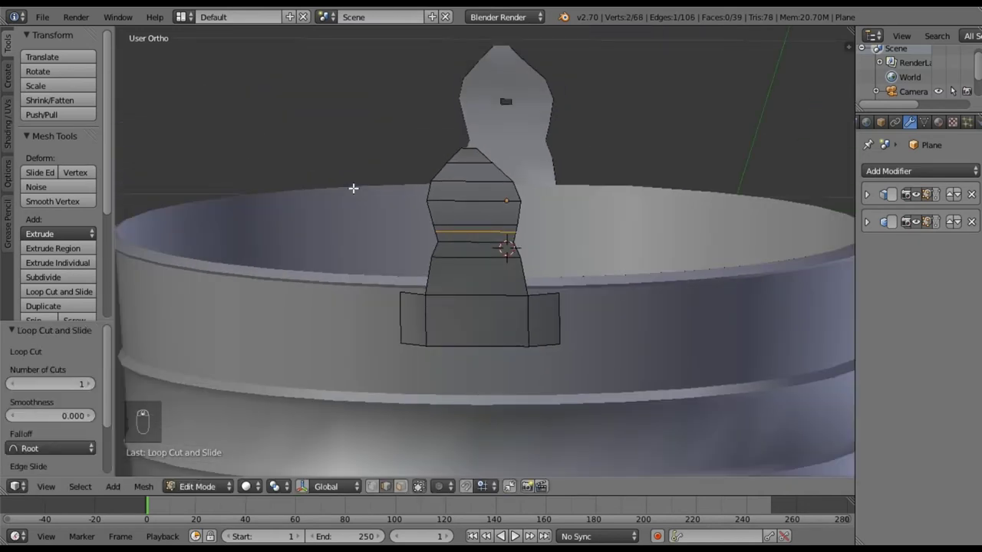
scroll(353, 187, "up", 5)
key("ctrl+z")
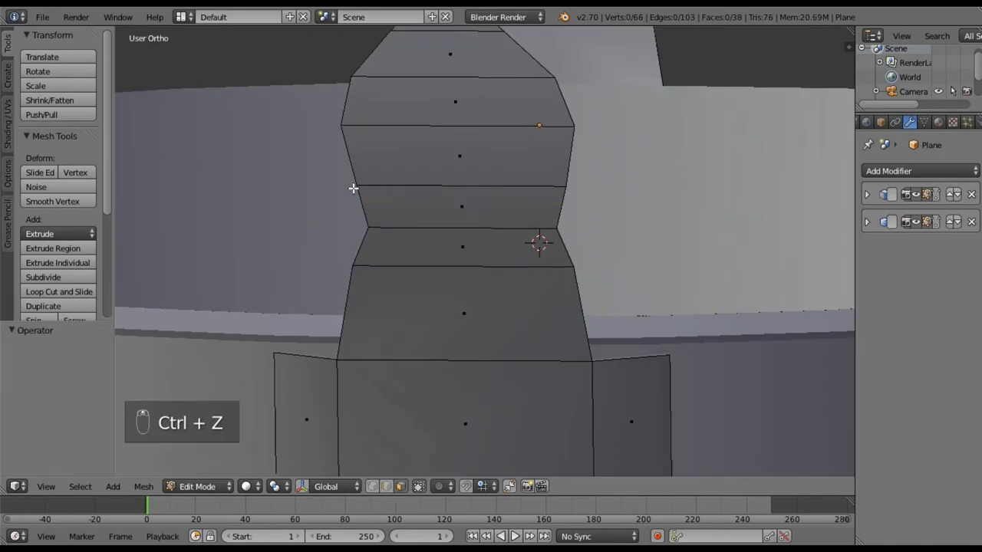
- Add a horizontal loop cut to the duplicated tab, slid up to just below its widest edge
left_click(59, 292)
left_click(361, 169)
left_click(358, 156)
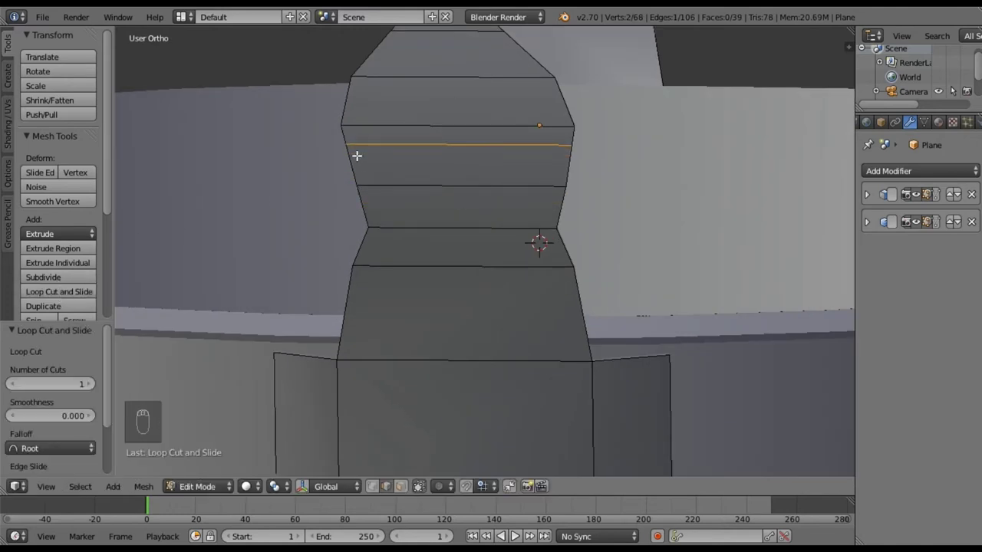
- Add two evenly spaced vertical loop cuts along the middle of the duplicated tab
key("a")
left_click(37, 292)
scroll(541, 158, "up", 1)
left_click(541, 158)
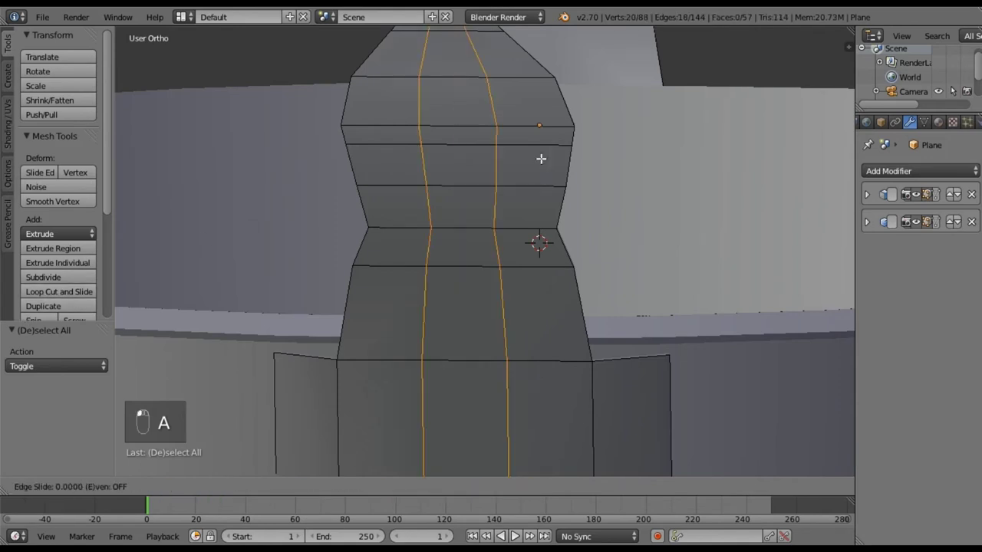
- Scale the two vertical loops along X to bring them close together at the tab's centre, and deselect them
key("s")
middle_click(605, 201)
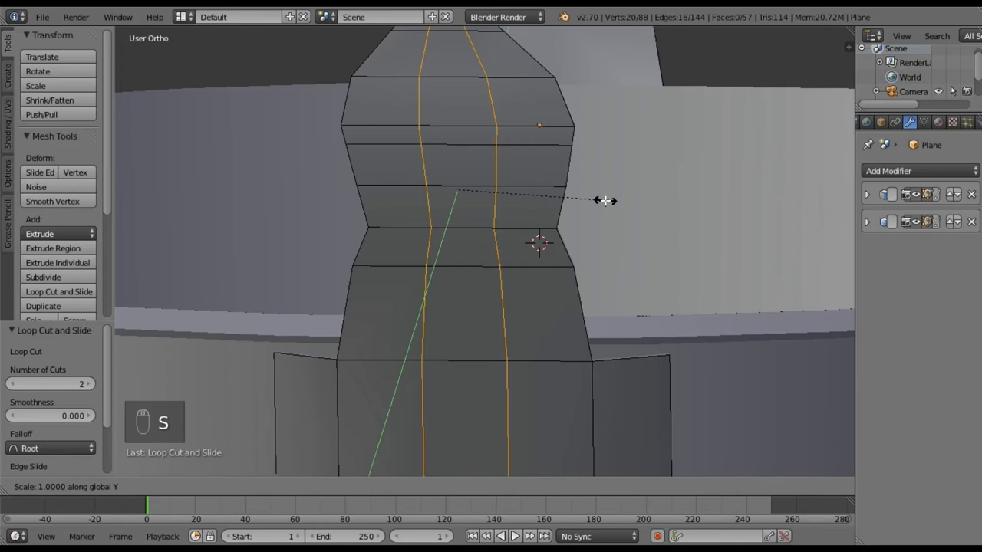
right_click(604, 200)
key("s")
key("x")
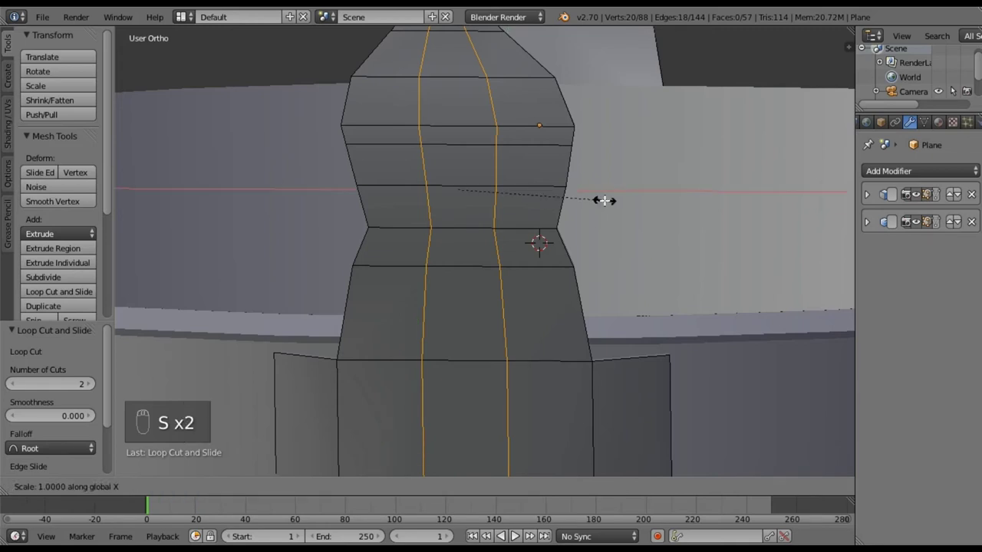
left_click(491, 188)
key("a")
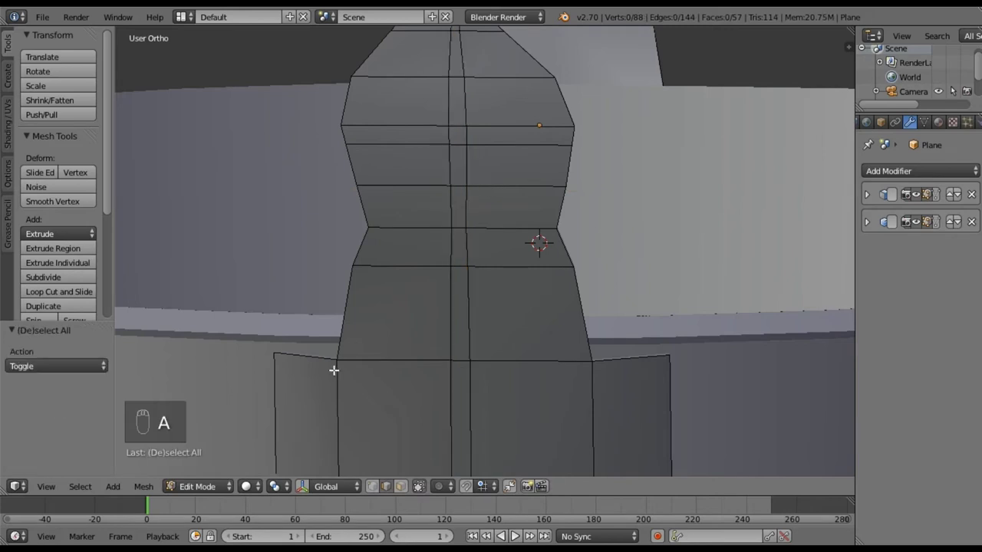
- Delete the small central face just below the duplicated tab's widest edge to open its hole, and inspect both tabs in Object Mode
right_click(459, 138)
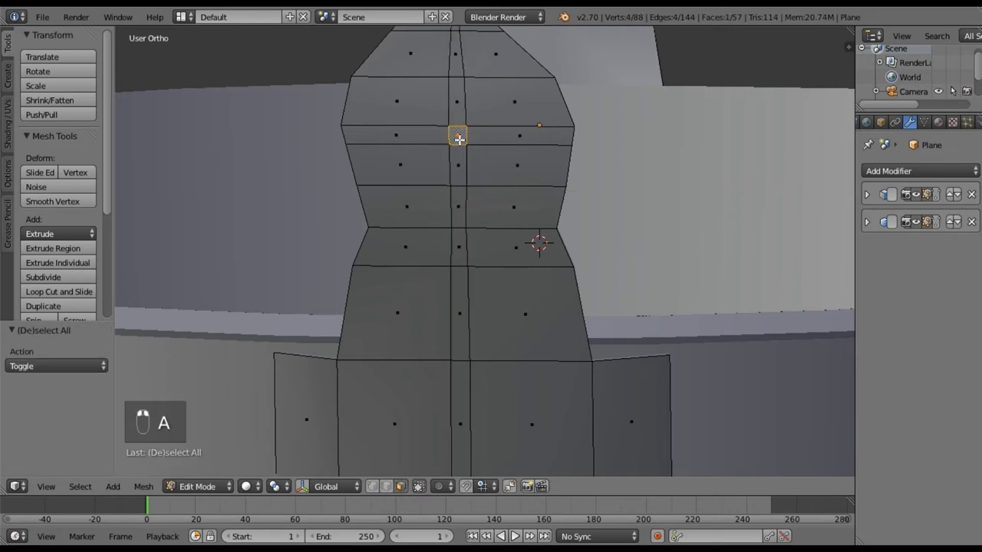
key("x")
left_click(475, 218)
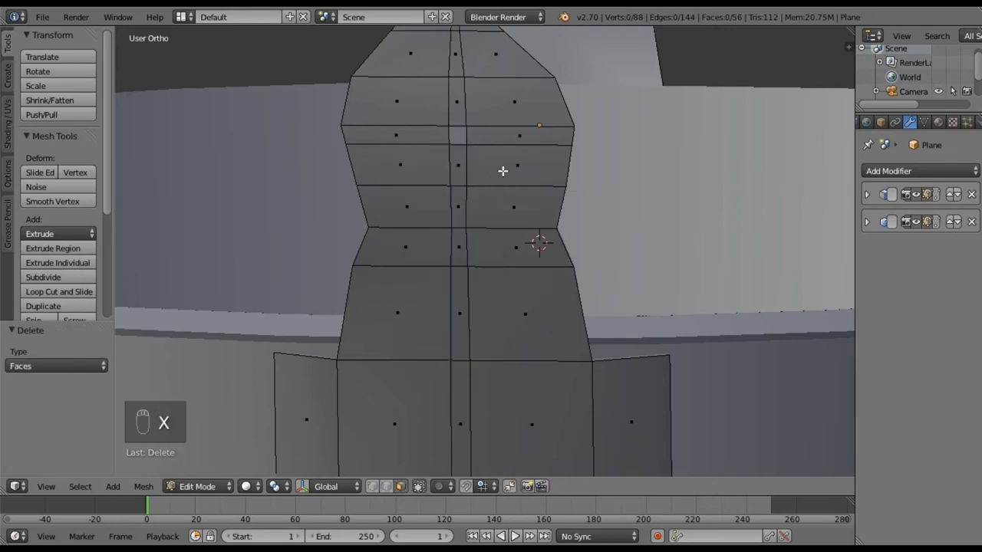
key("Tab")
scroll(525, 171, "down", 4)
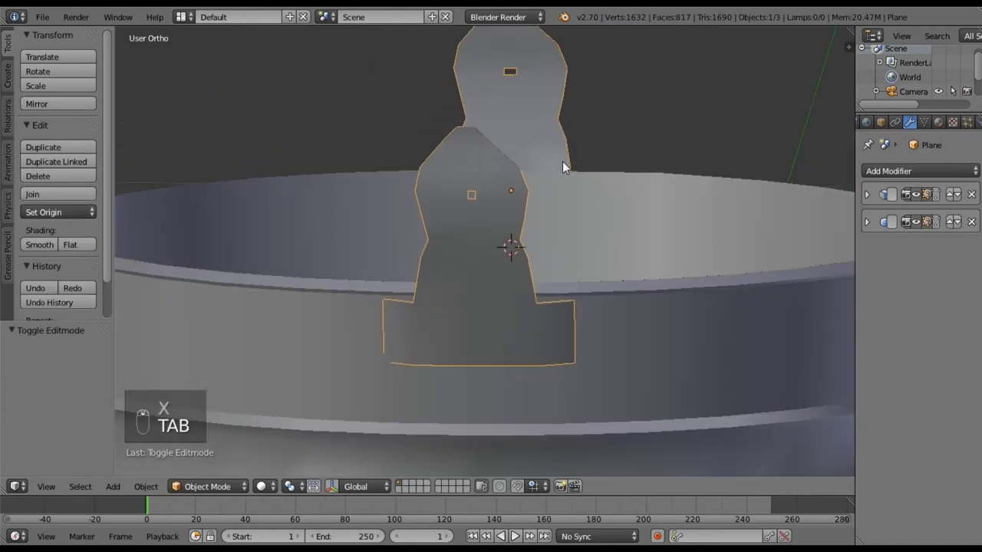
middle_click_drag(546, 164, 542, 165)
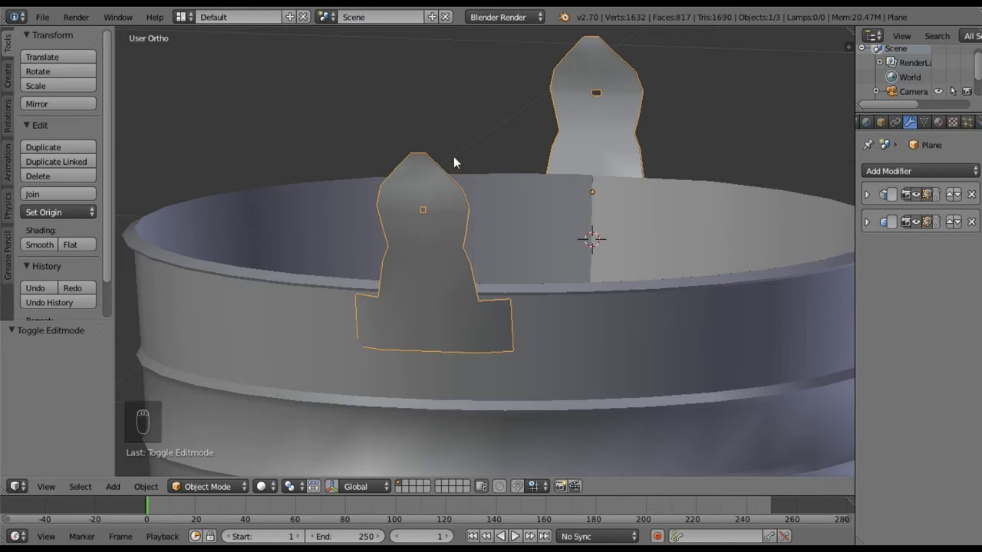
- Scale the two vertical edges of the duplicated tab's hole along X to adjust its width, and return to Object Mode
scroll(397, 207, "up", 5)
key("Tab")
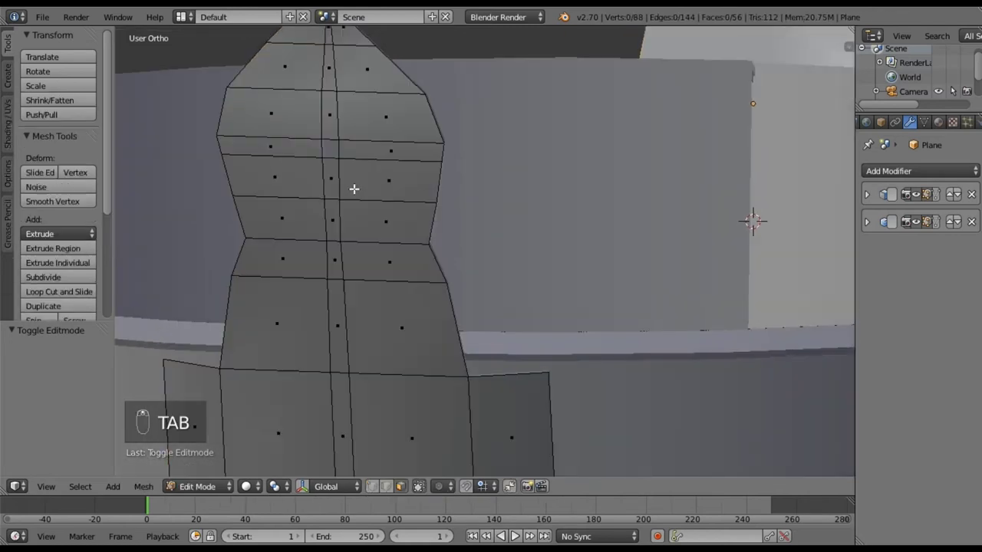
middle_click_drag(373, 199, 465, 176)
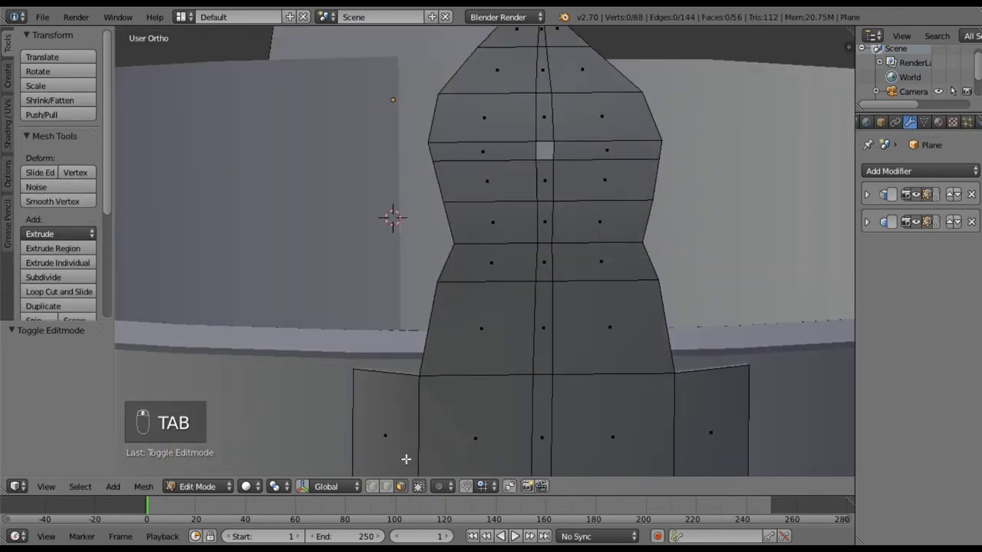
right_click(536, 150, "shift")
key("s")
key("x")
left_click(572, 157)
key("Tab")
scroll(650, 155, "down", 4)
- Snap the 3D cursor to the centre of the original tab's hole, using two diagonally opposite corner vertices in Edit Mode
middle_click_drag(648, 158, 566, 296)
scroll(398, 154, "down", 2)
scroll(556, 274, "down", 3)
middle_click_drag(500, 304, 505, 187)
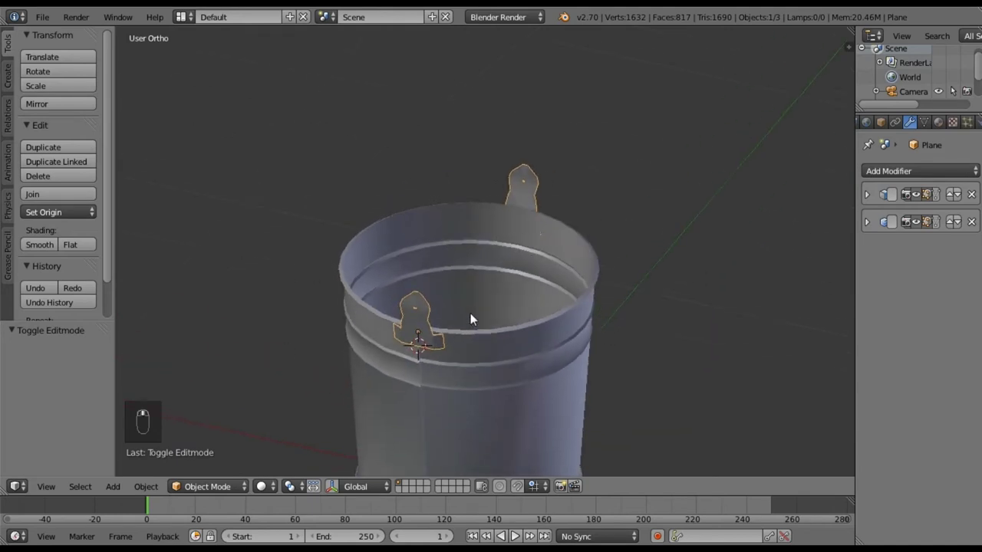
key("Tab")
scroll(448, 300, "up", 5)
middle_click_drag(410, 347, 456, 300)
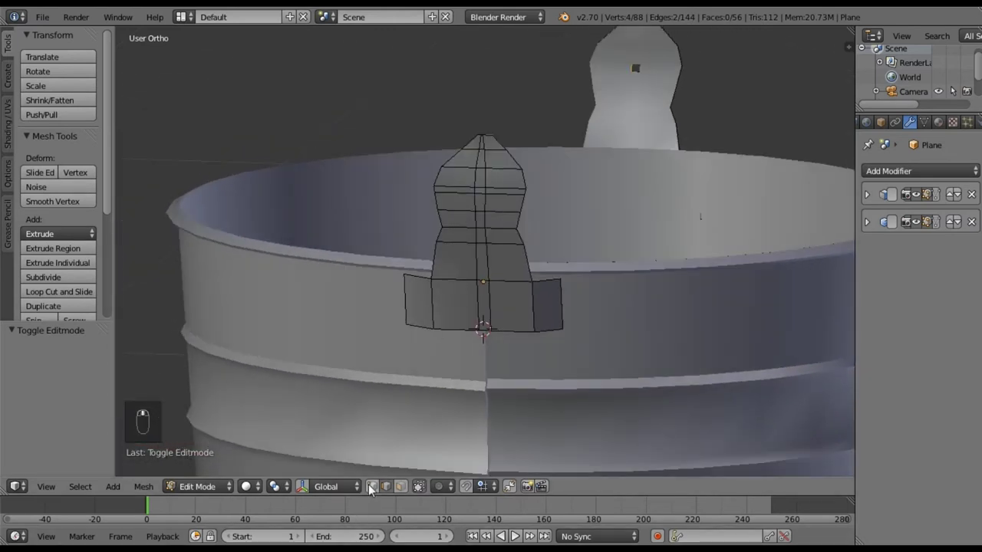
scroll(491, 198, "up", 4)
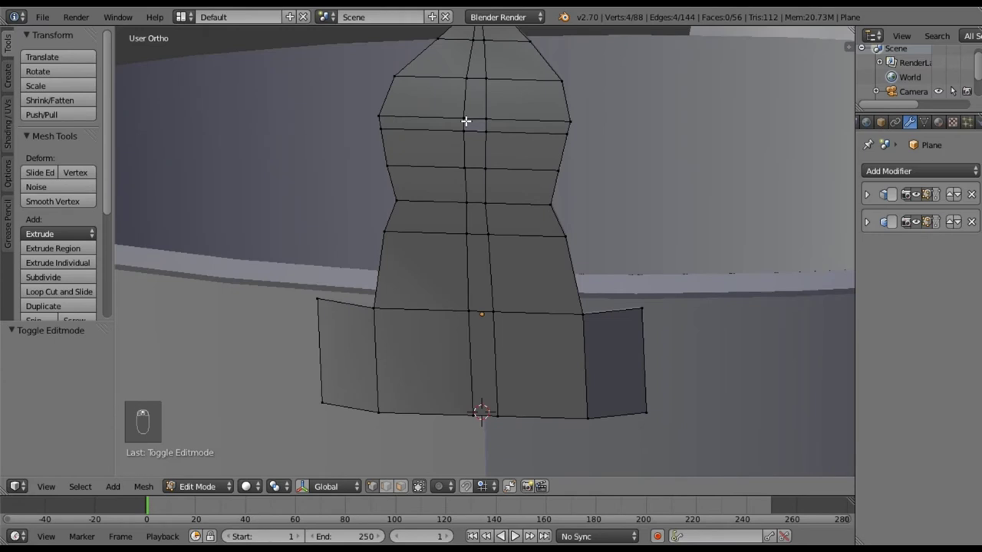
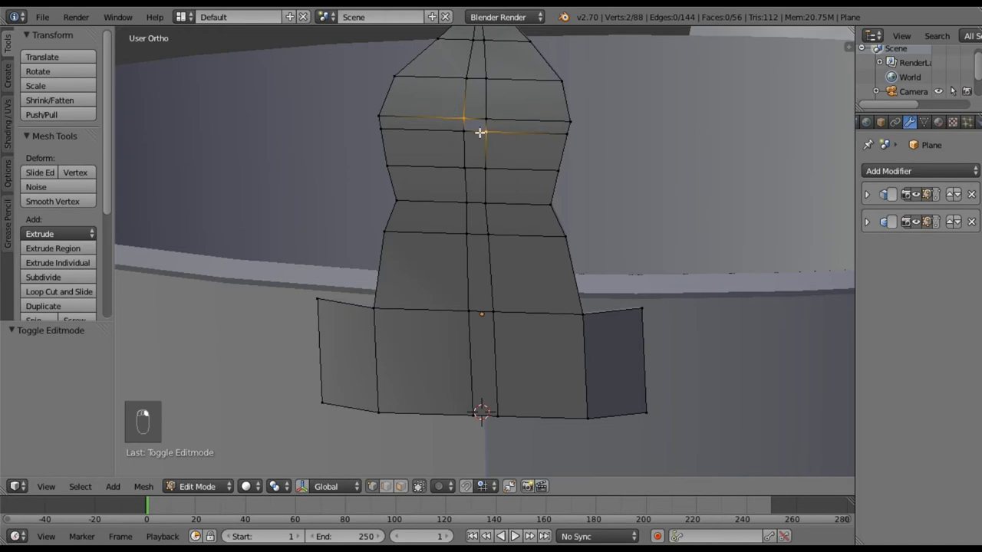
left_click(143, 487)
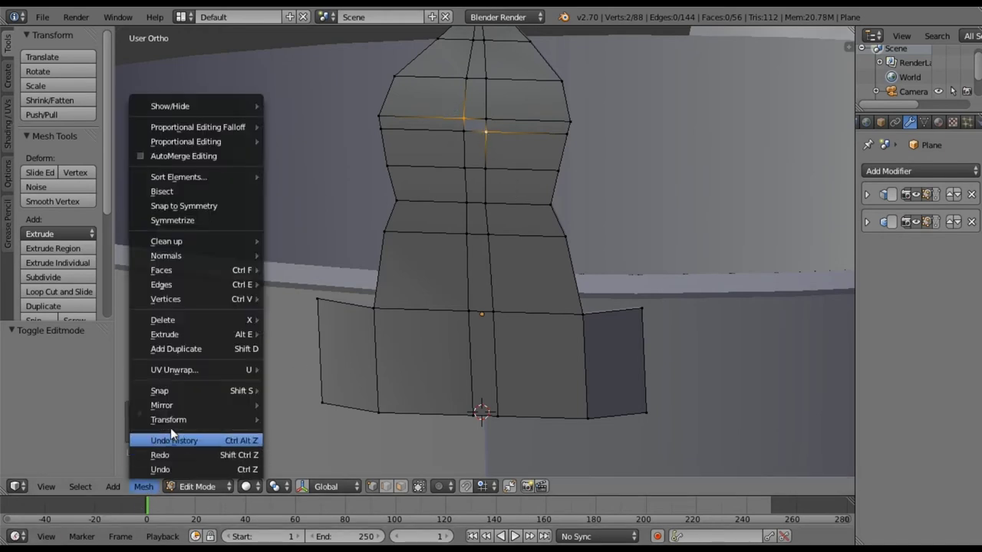
mouse_move(223, 389)
left_click(311, 438)
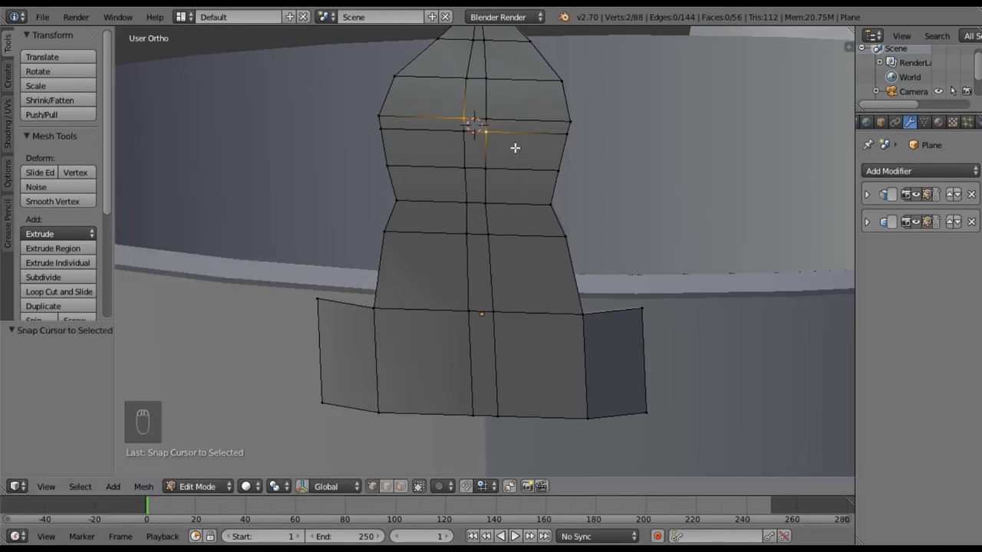
- Return to Object Mode and add a Bezier curve at the 3D cursor for the handle
key("Tab")
middle_click_drag(566, 172, 577, 179)
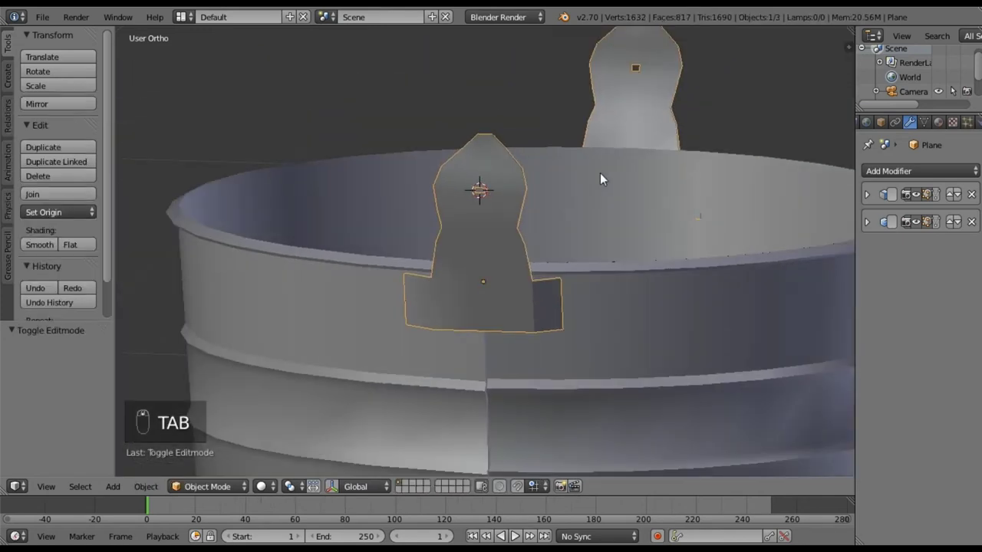
middle_click_drag(637, 194, 572, 207, "shift")
key("shift+a")
mouse_move(572, 207)
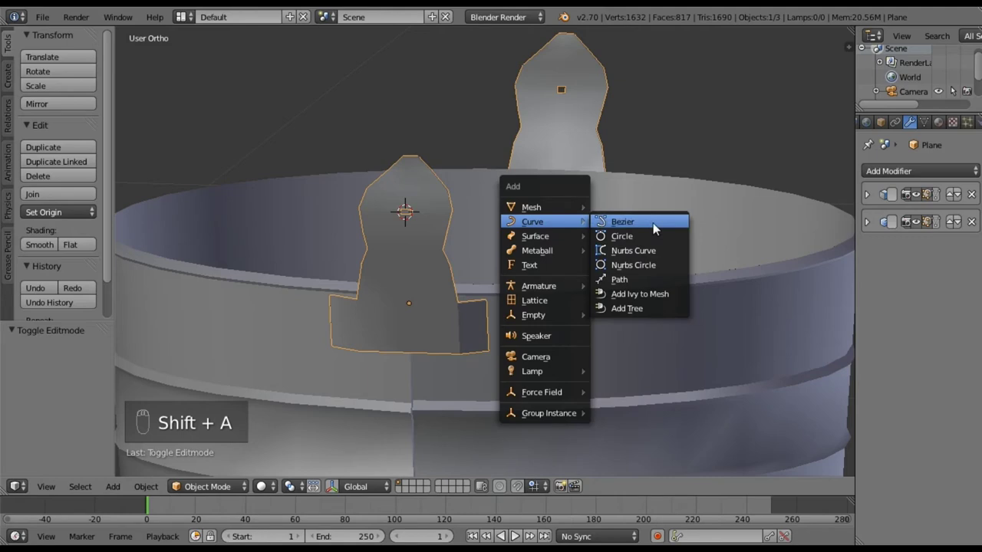
left_click(653, 222)
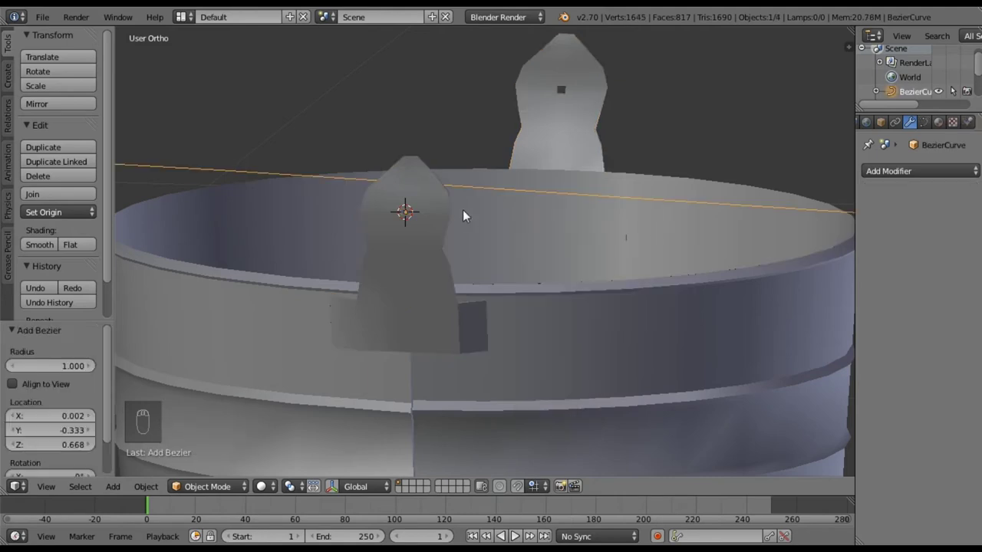
- Rotate the Bezier curve 90 degrees about the Z axis in top view
scroll(443, 203, "down", 4)
key("KP_7")
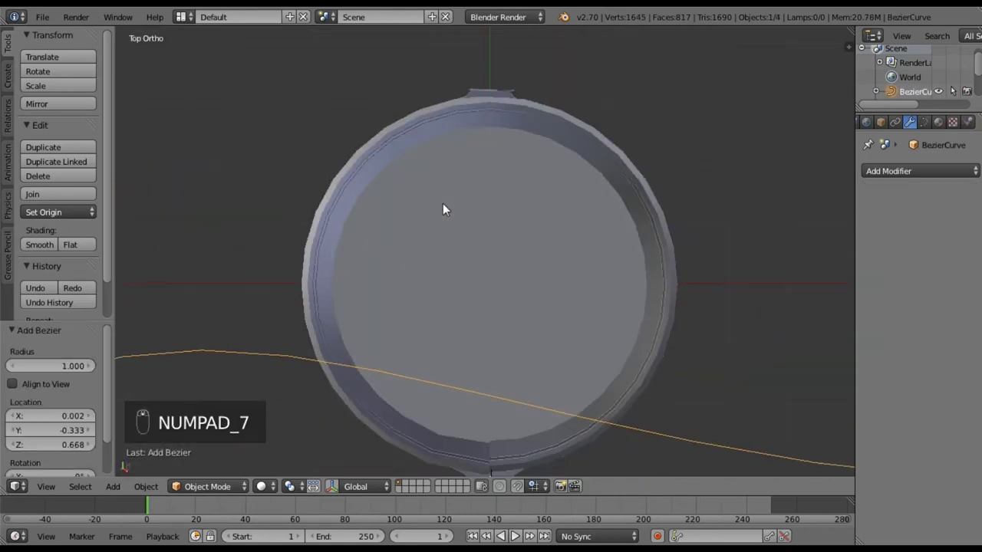
key("r")
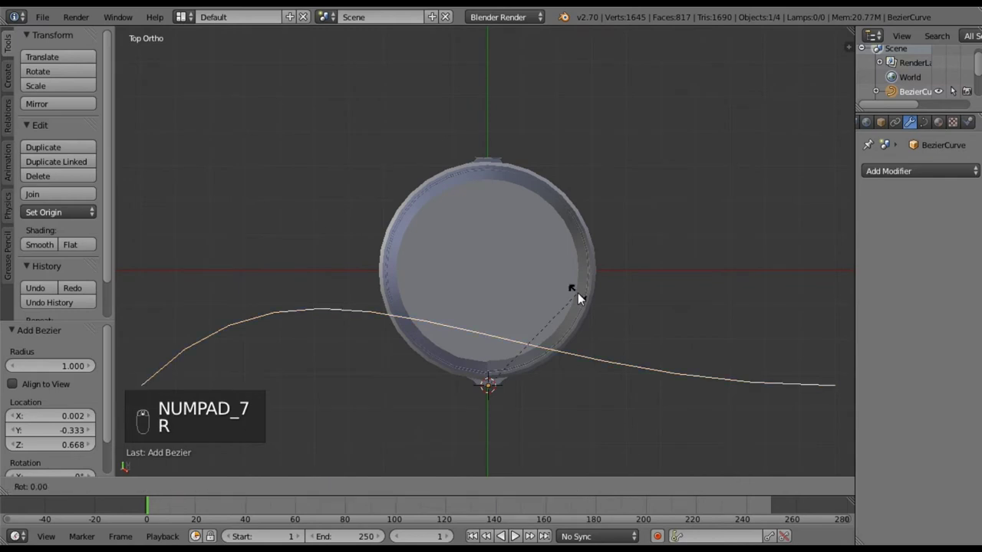
type("90")
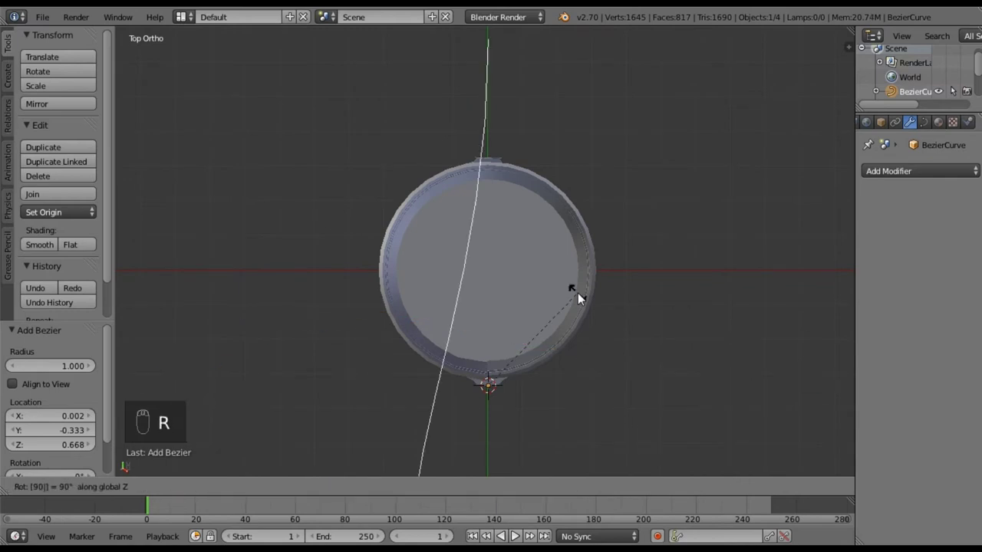
key("Return")
- In Edit Mode, move the curve's near end point about 0.989 along Y onto the 3D cursor at the original tab
scroll(542, 379, "down", 3)
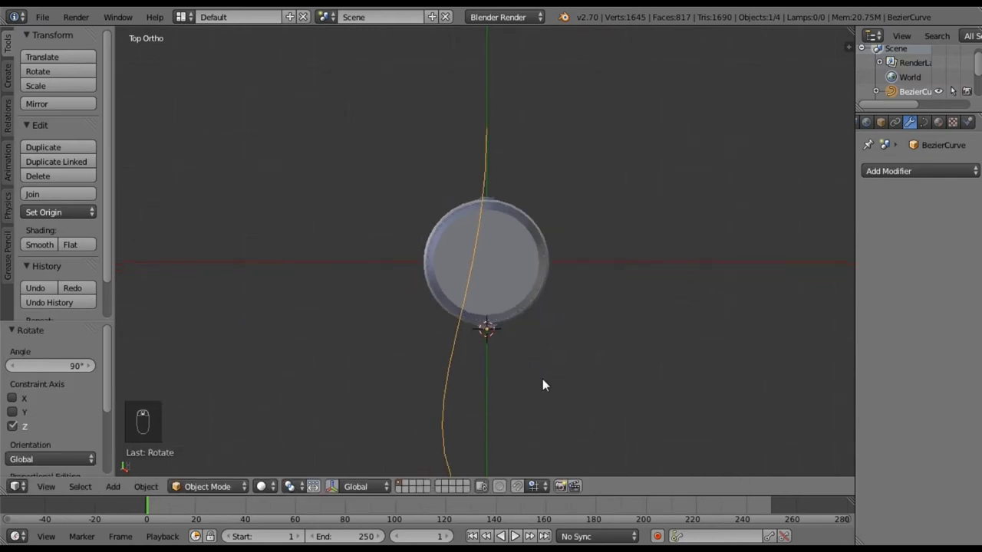
middle_click_drag(516, 363, 480, 297, "shift")
key("Tab")
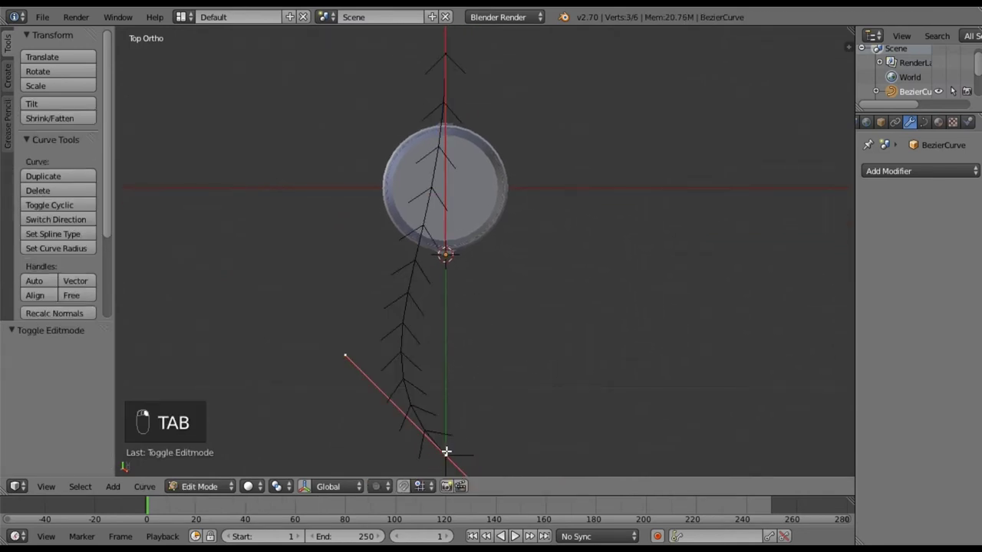
middle_click_drag(481, 447, 432, 378, "shift")
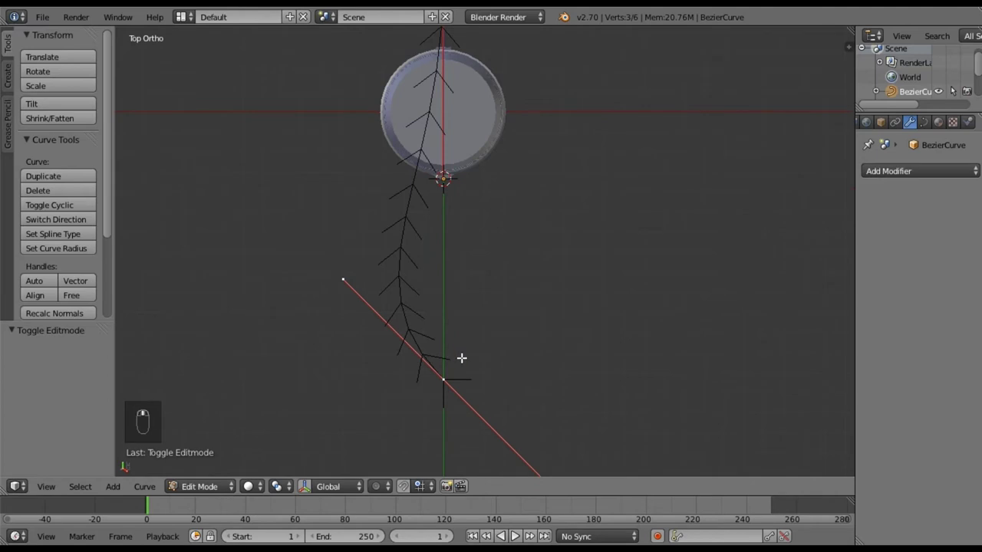
middle_click_drag(480, 312, 485, 389, "shift")
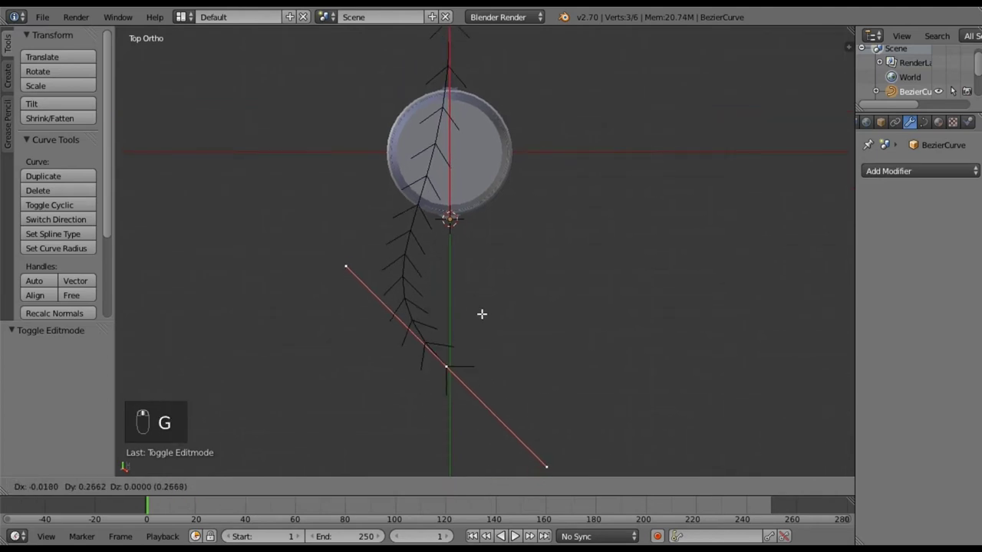
left_click(487, 190)
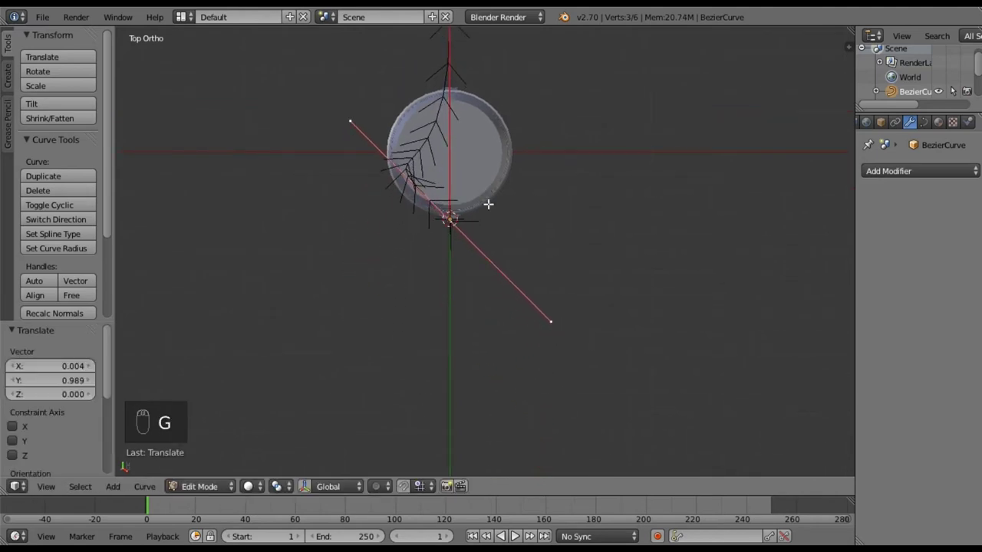
scroll(485, 274, "up", 6)
middle_click_drag(404, 165, 460, 227, "shift")
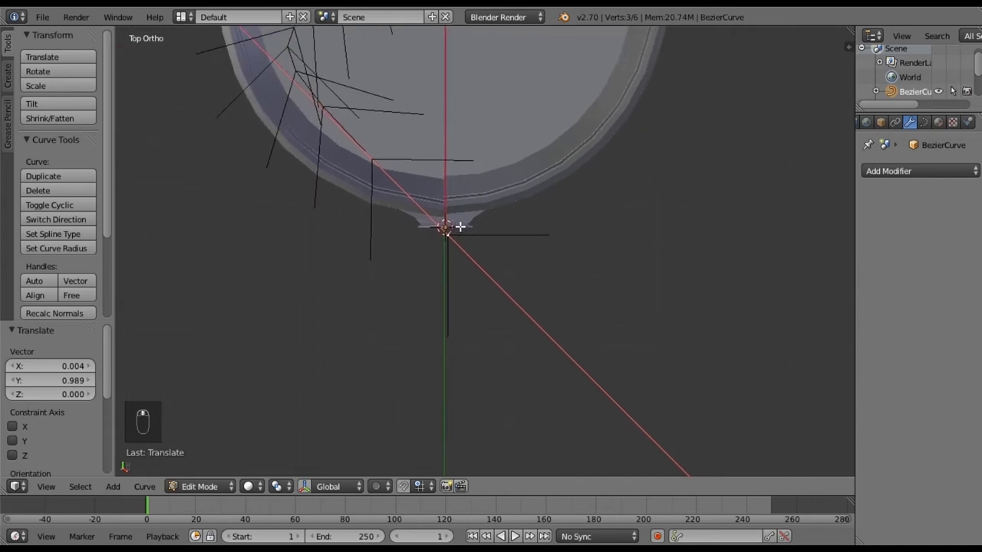
- Move the curve's far end point about -0.317 along Y onto the duplicated tab
scroll(459, 172, "down", 5)
middle_click_drag(455, 135, 454, 244, "shift")
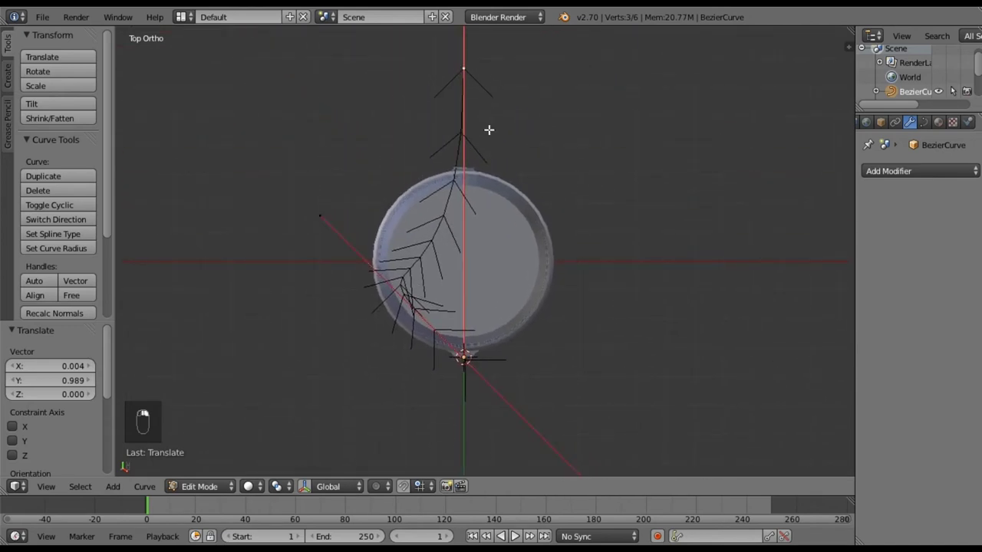
key("g")
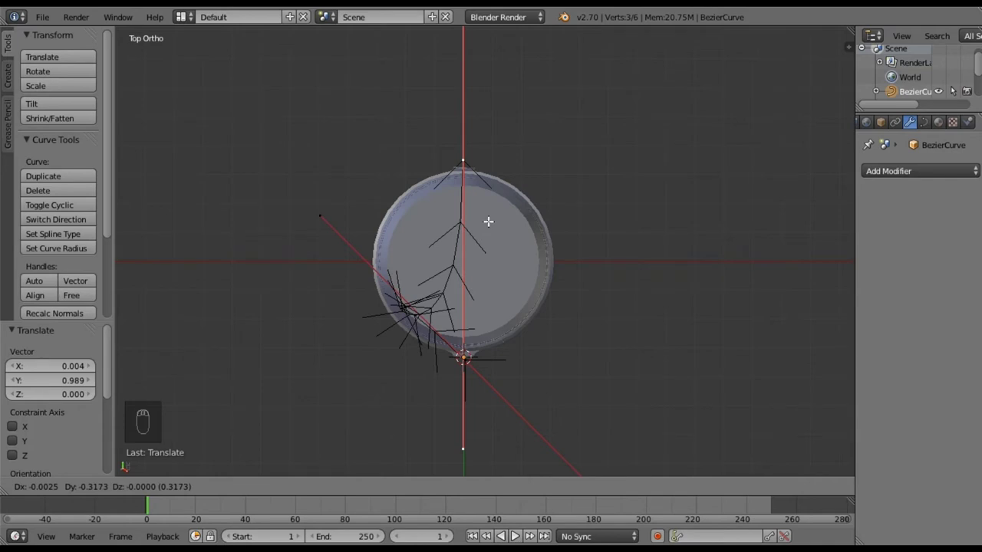
left_click(489, 222)
- Swing the original tab end point's control handle to the bucket's opposite side, moving it about 1.121 in X and -0.441 in Y
scroll(482, 127, "down", 2)
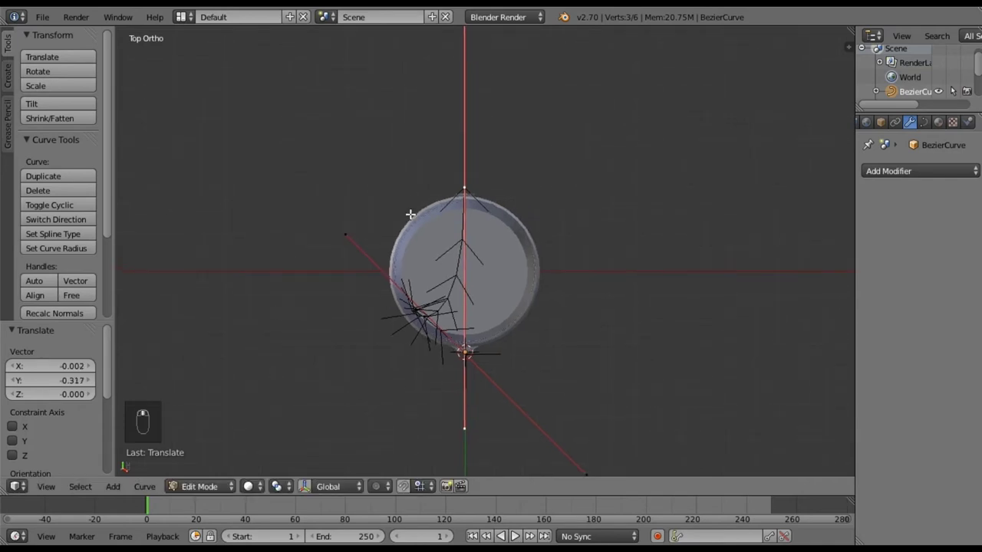
key("g")
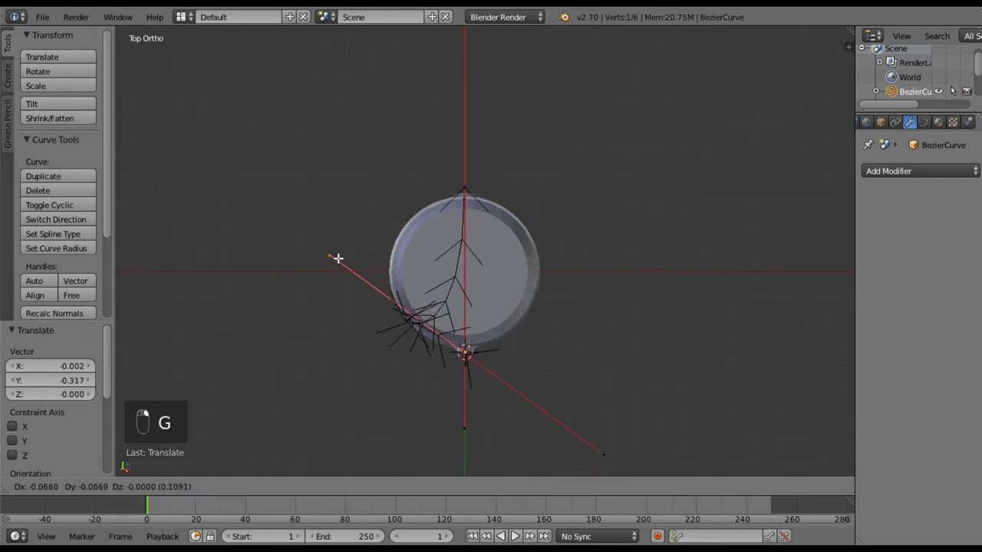
left_click(627, 330)
- Swing the outward control handle at the duplicated tab's curve end by about -0.195 in X and -0.944 in Y
scroll(469, 123, "up", 4, "shift")
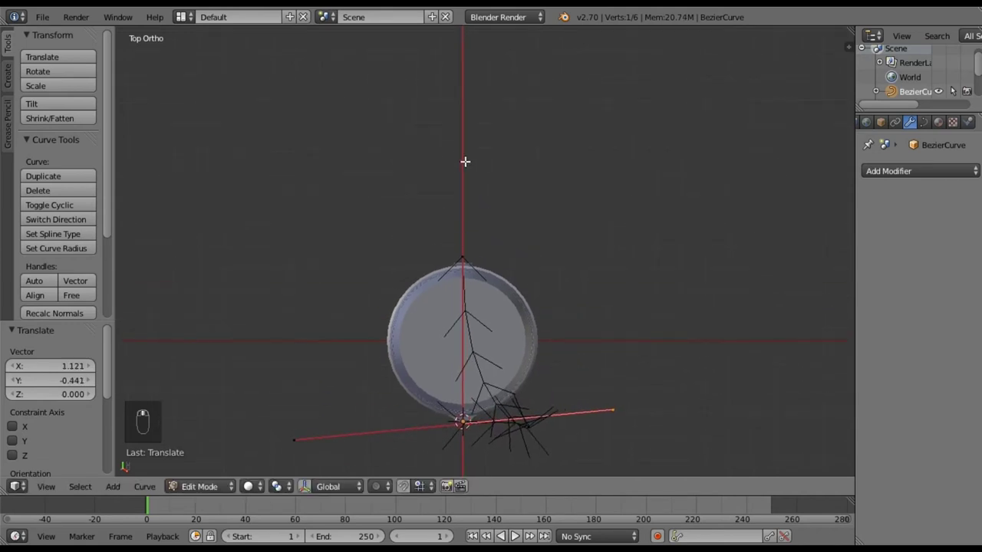
scroll(482, 191, "down", 3, "shift")
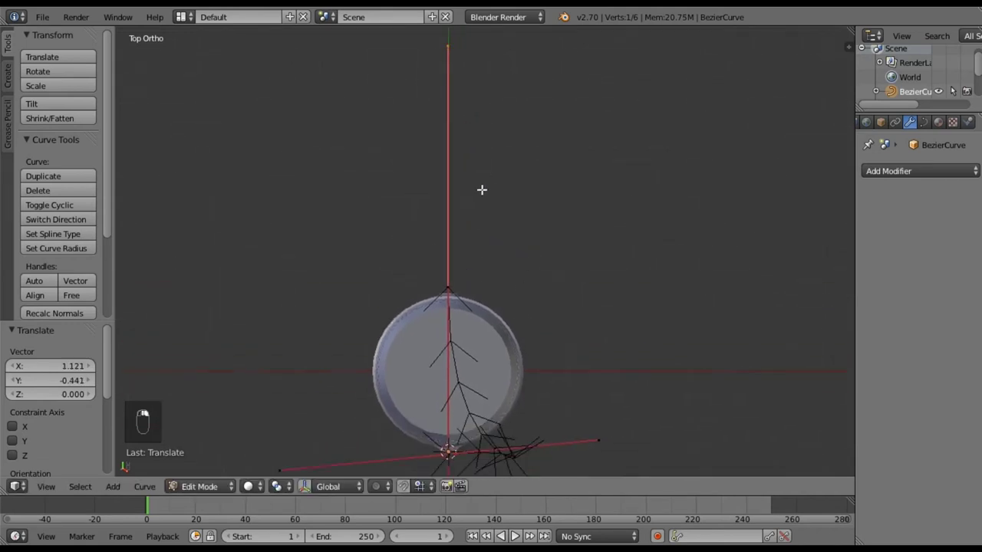
key("g")
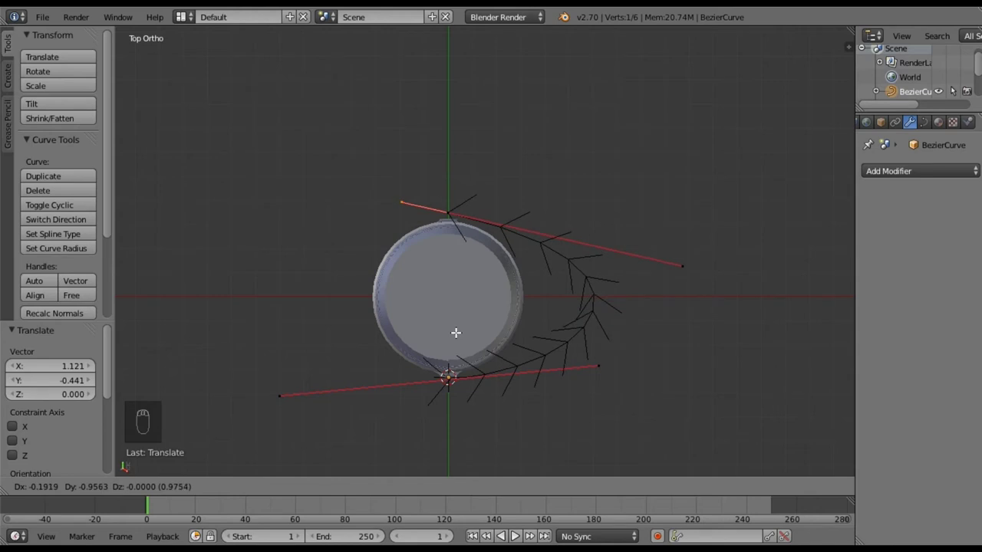
left_click(457, 336)
middle_click_drag(529, 255, 501, 164, "shift")
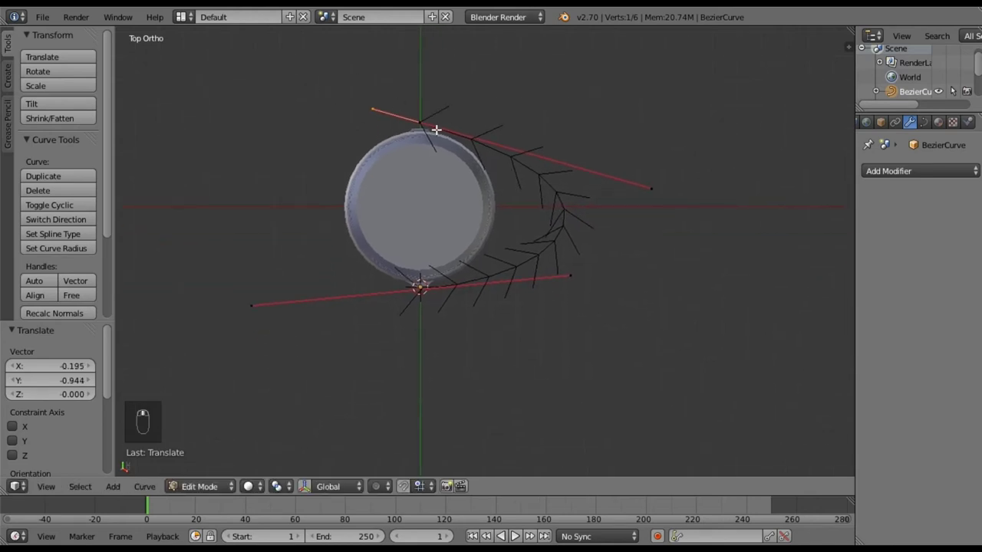
- Move the duplicated tab end's long handle about -0.303 in X and 0.102 in Y, and the original tab end's handle about -0.006 in Y
key("g")
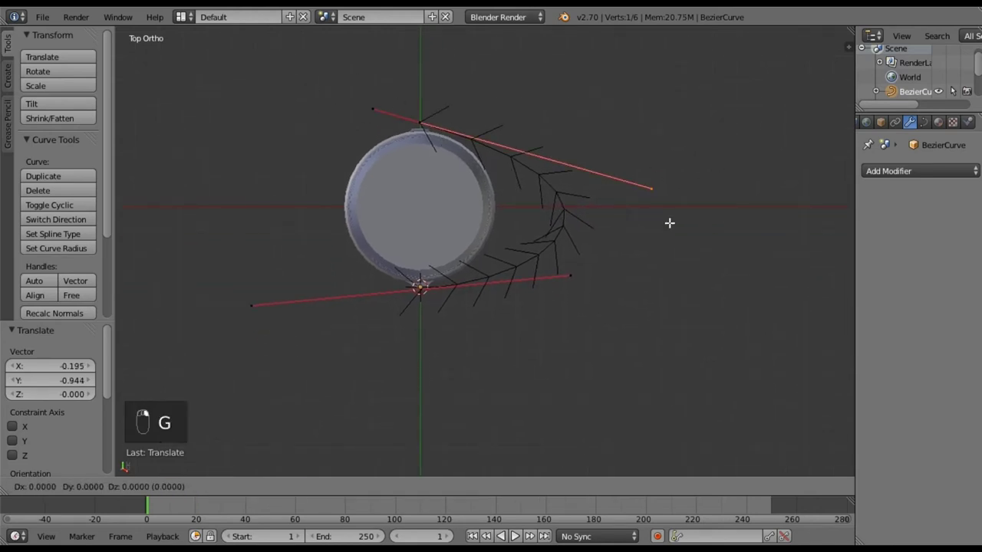
left_click(586, 195)
right_click(562, 279)
key("g")
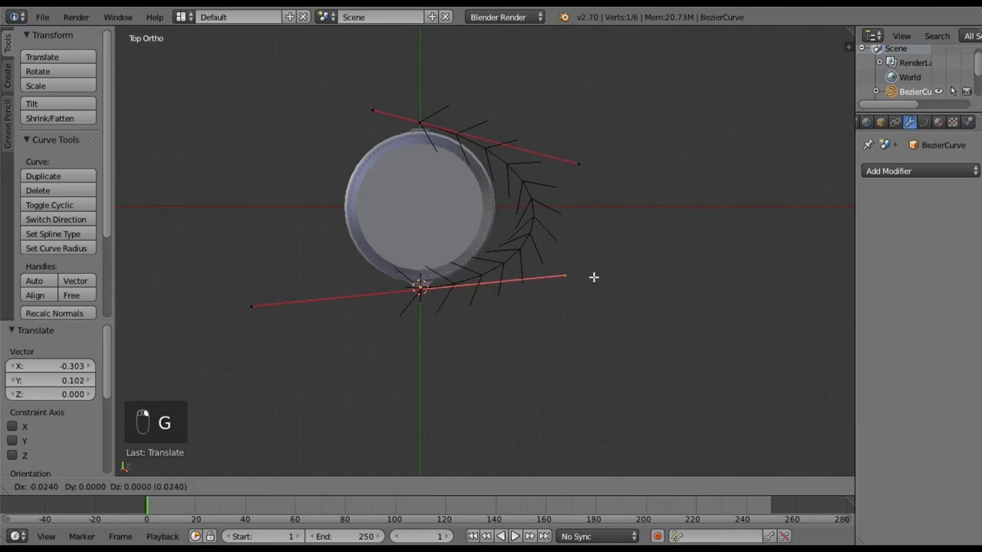
left_click(598, 278)
middle_click_drag(550, 337, 529, 296)
scroll(509, 235, "up", 2)
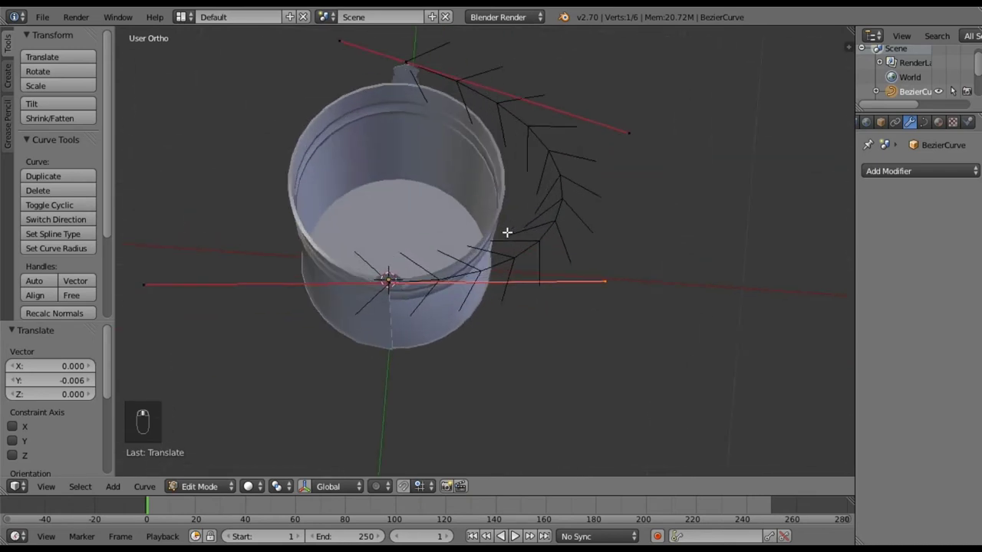
middle_click_drag(474, 145, 430, 109)
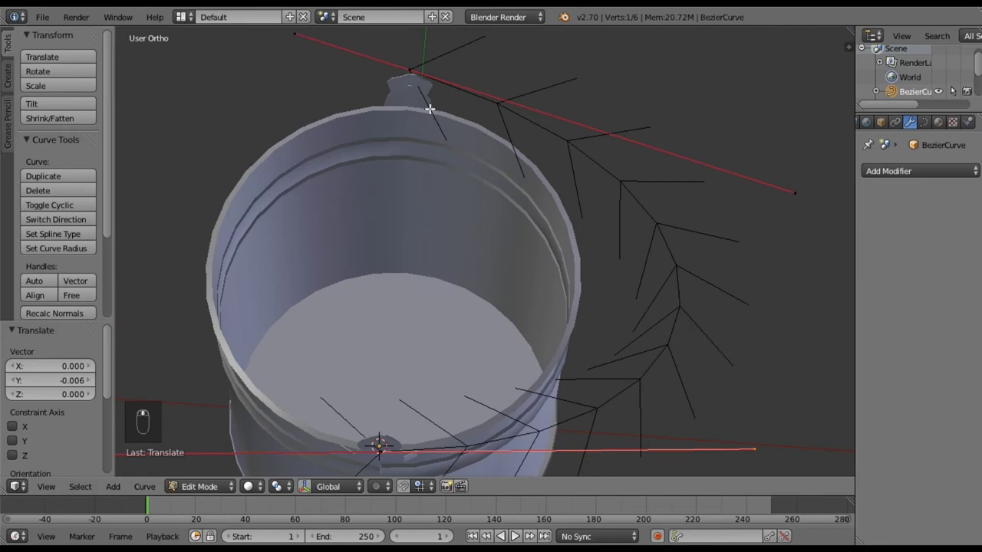
middle_click_drag(449, 287, 313, 303)
scroll(333, 310, "down", 4)
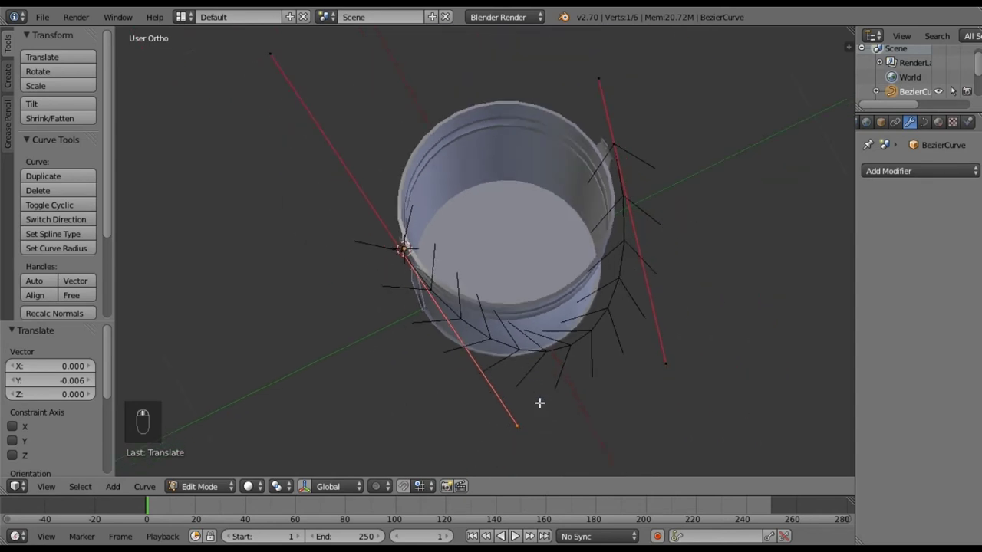
key("g")
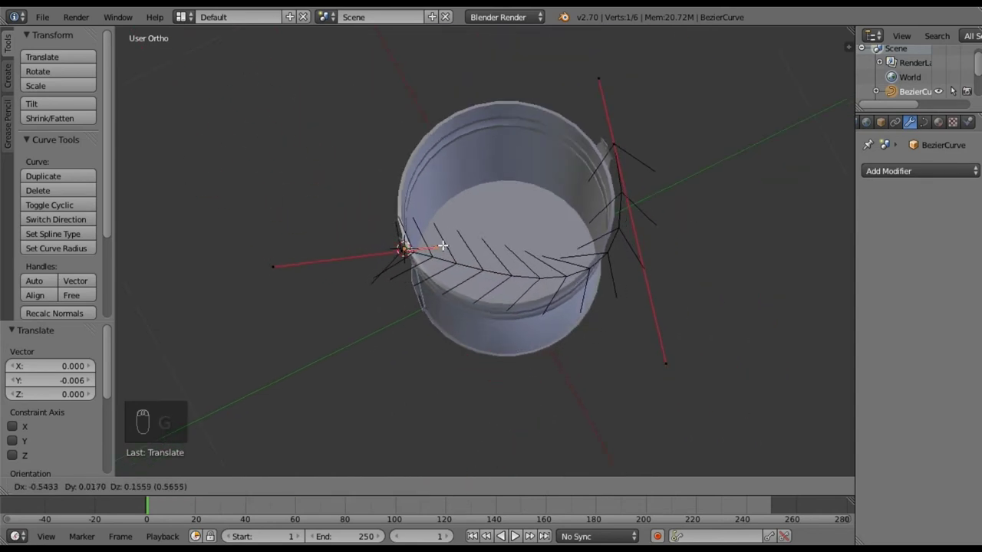
left_click(481, 253)
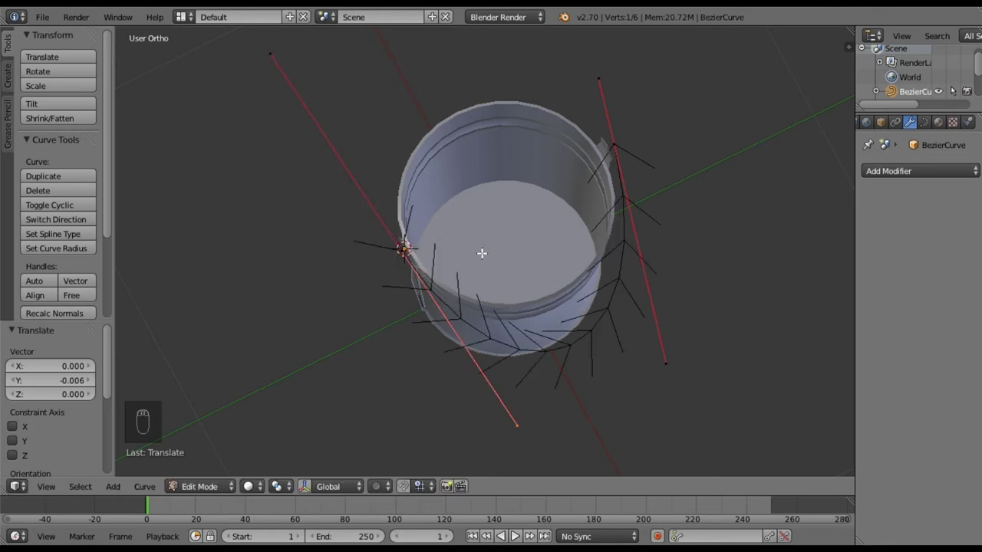
- In top view, move the original tab end's selected control handle about -0.629 in X and 0.086 in Y
key("KP_7")
scroll(482, 253, "up", 3)
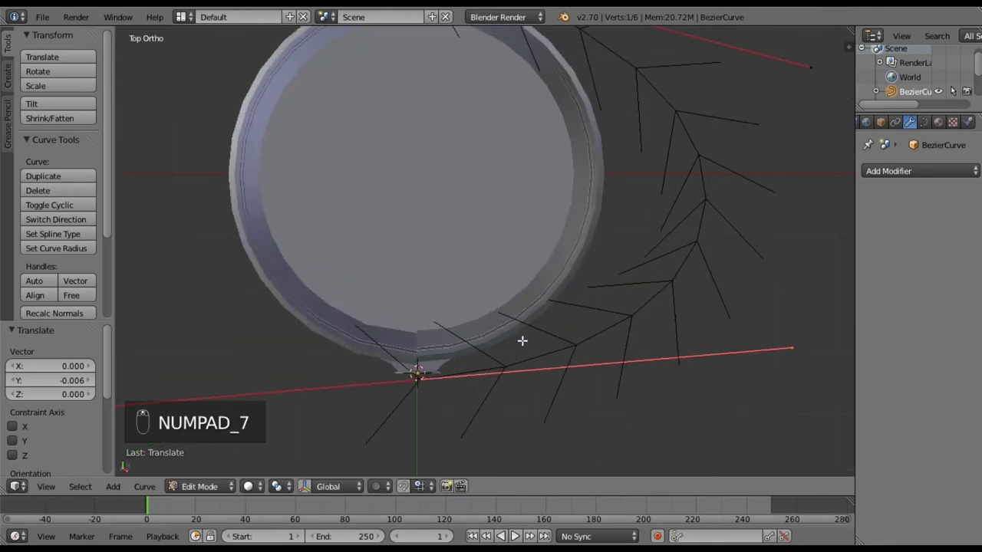
key("g")
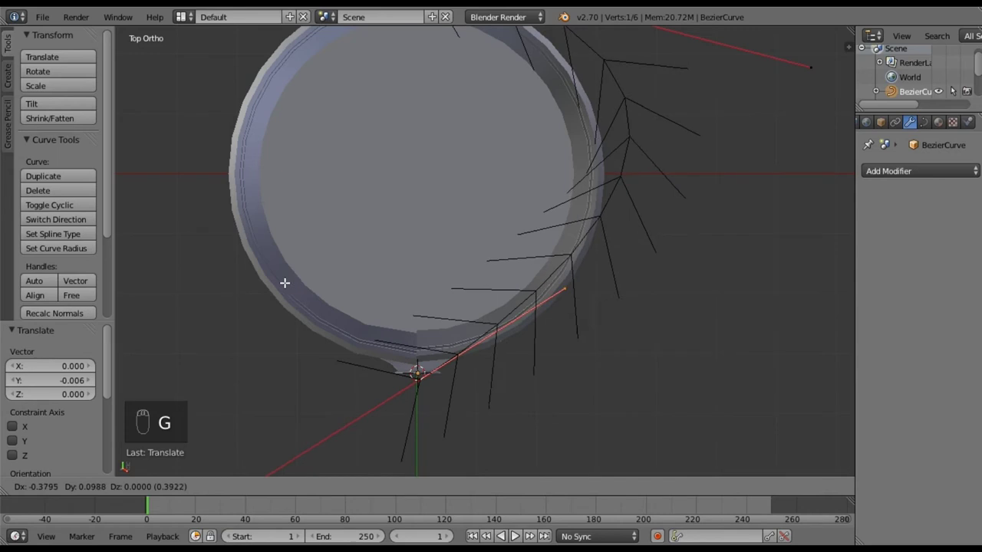
left_click(147, 289)
- Move the curve's end point at the duplicated tab about -0.048 in Y and swing its long handle about -0.595 in X and 0.412 in Y
middle_click_drag(340, 141, 377, 361, "shift")
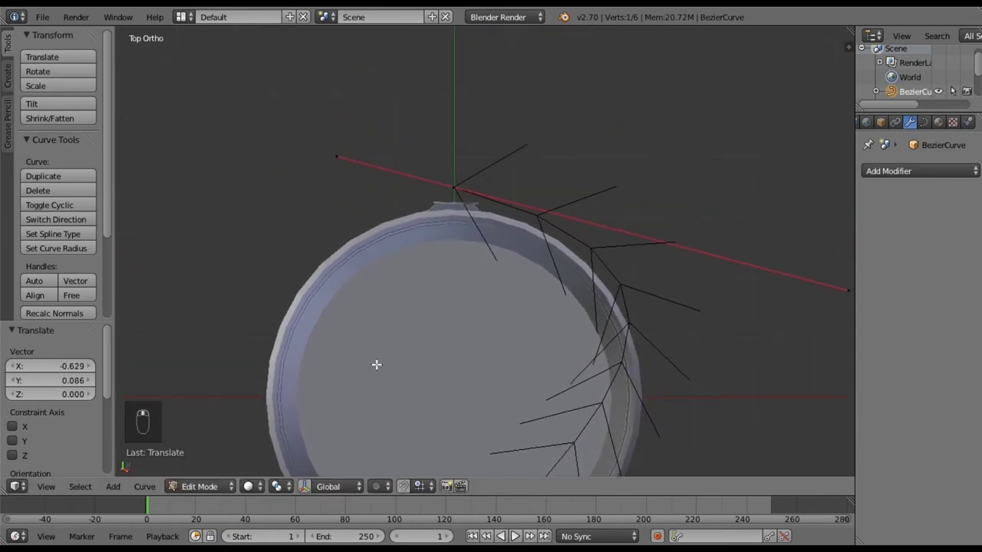
middle_click_drag(533, 272, 492, 253, "shift")
right_click(432, 192)
key("g")
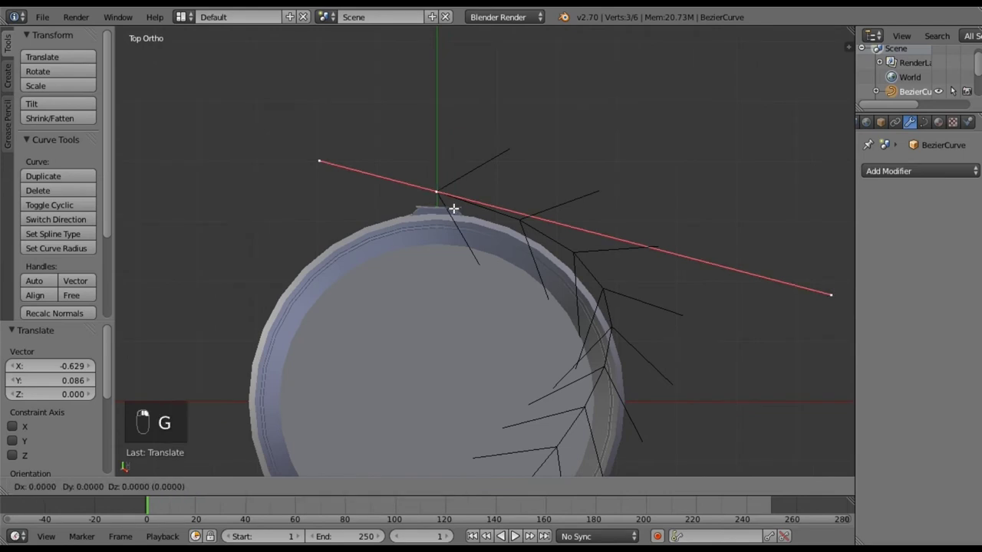
left_click(454, 235)
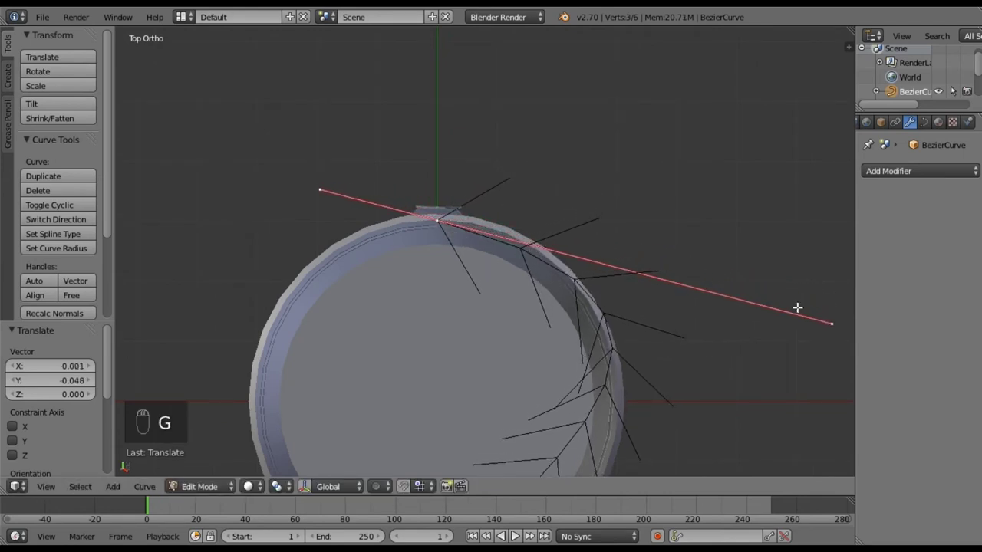
key("g")
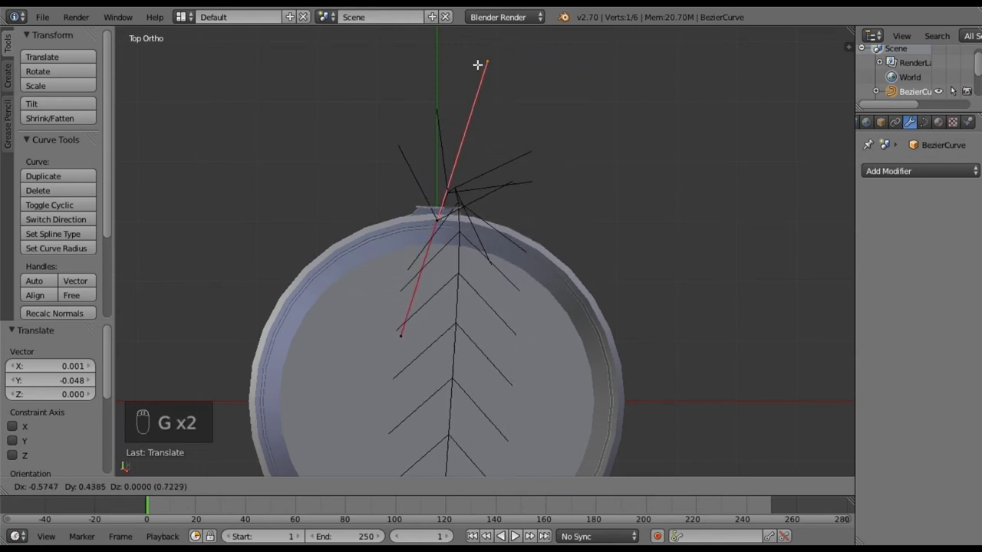
left_click(470, 78)
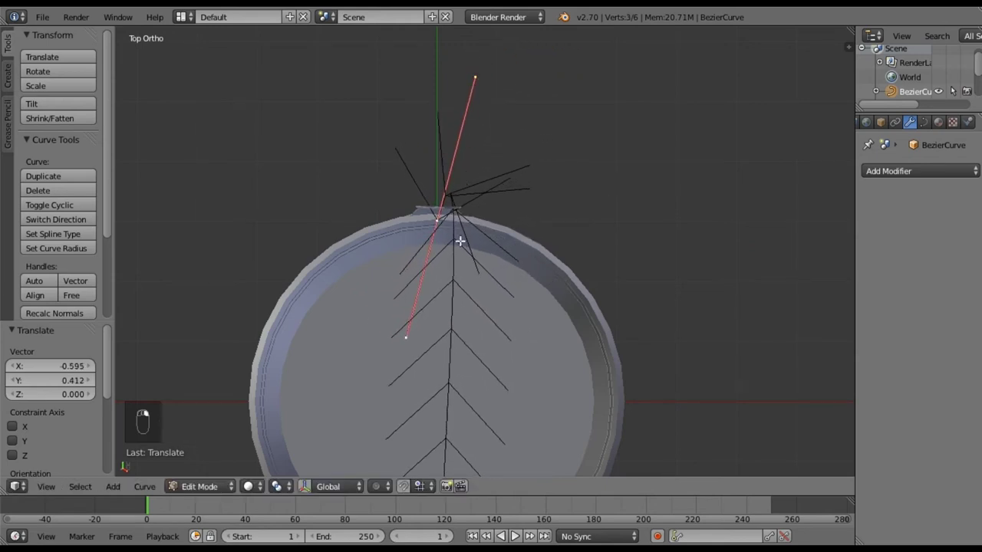
- Subdivide the whole curve with one cut and move the new middle point about 0.477 in X and -0.164 in Y beside the bucket
middle_click_drag(529, 395, 531, 149, "shift")
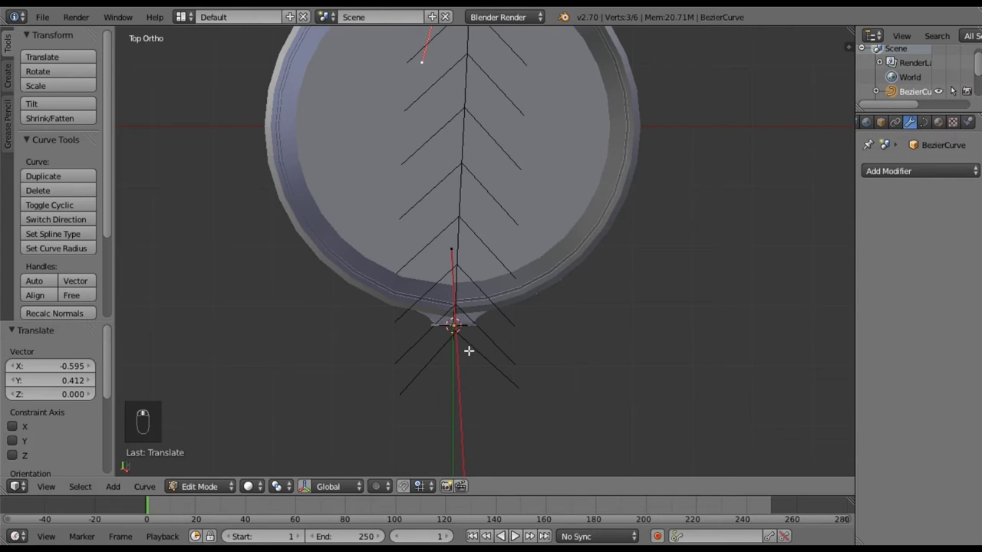
scroll(483, 373, "down", 3)
scroll(476, 355, "up", 4)
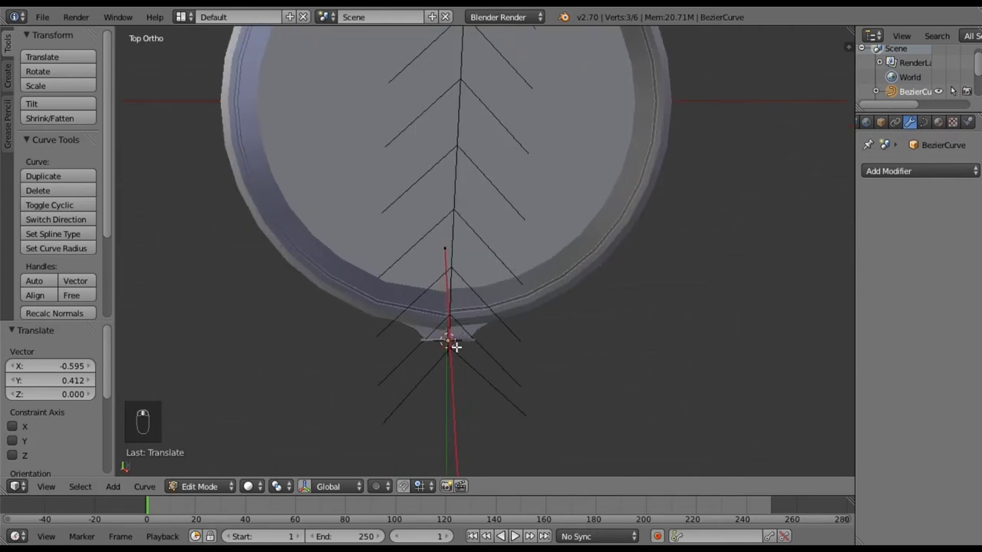
scroll(525, 307, "down", 3)
middle_click_drag(513, 174, 454, 259, "shift")
scroll(52, 220, "down", 4)
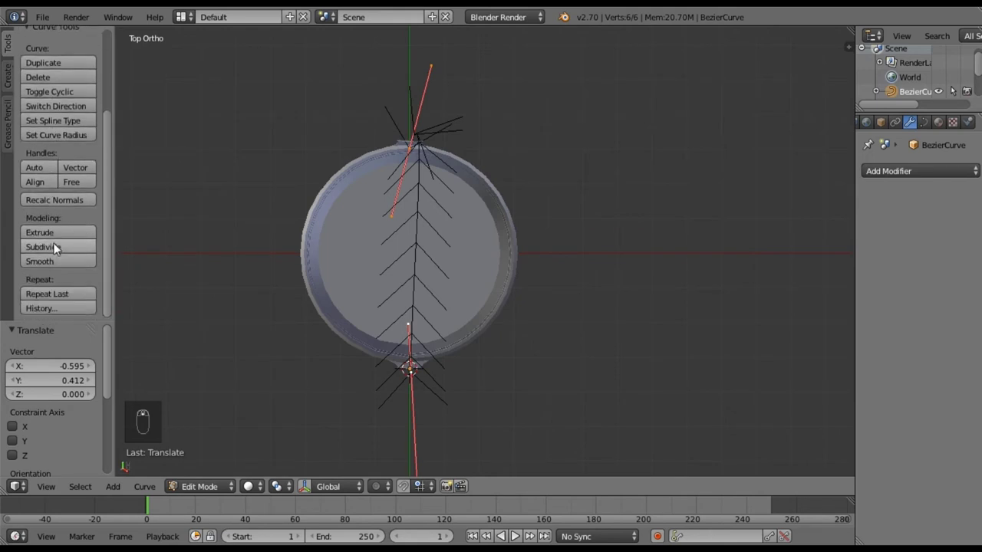
left_click(54, 247)
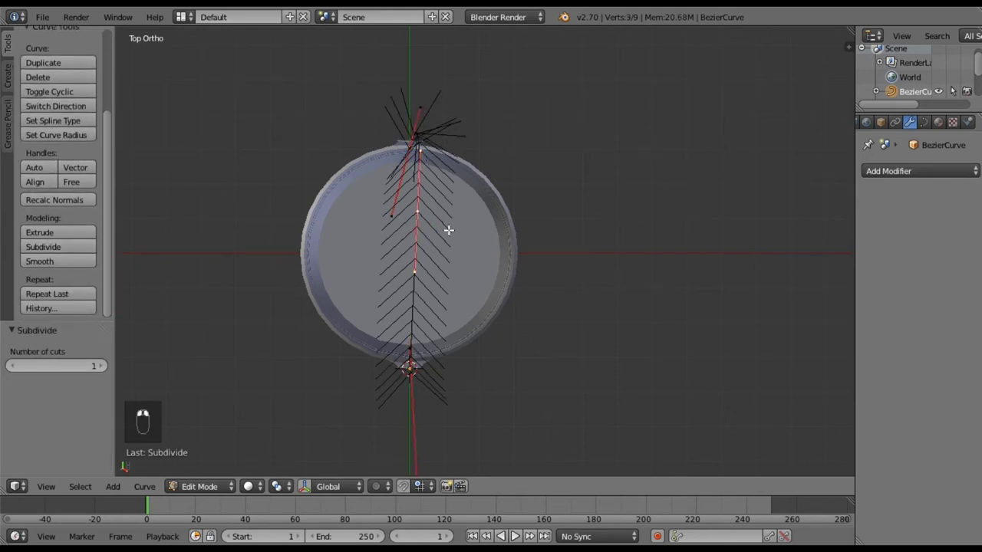
key("g")
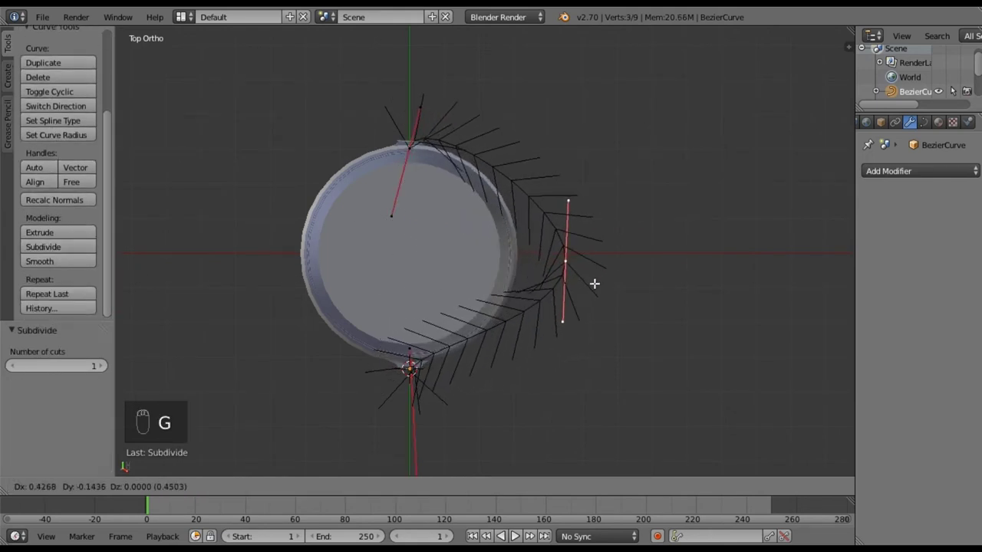
left_click(608, 306)
- Lengthen the middle point's handles, moving the original-tab side about -0.127 in Y, the opposite side 0.148, and the original-tab side a further -0.100
right_click(587, 336)
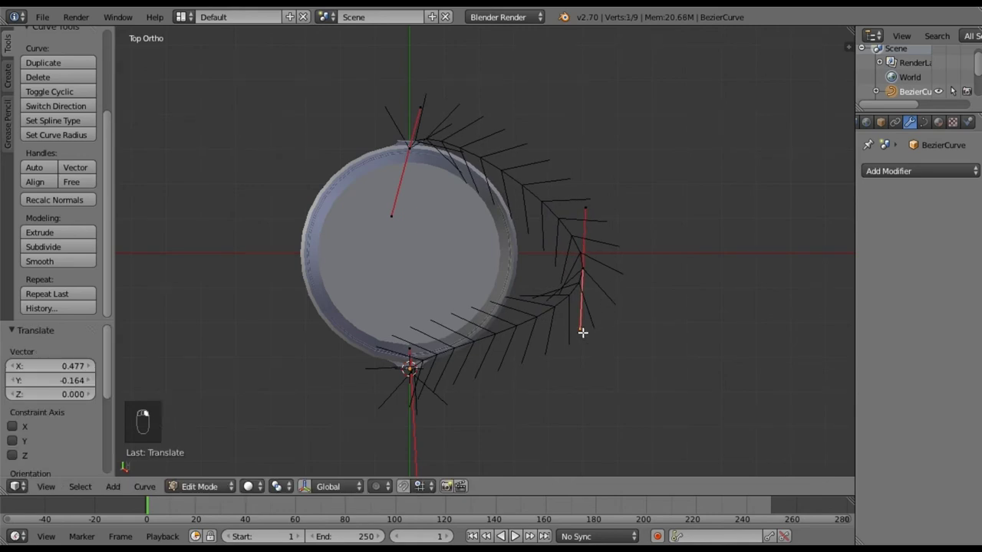
key("g")
left_click(585, 366)
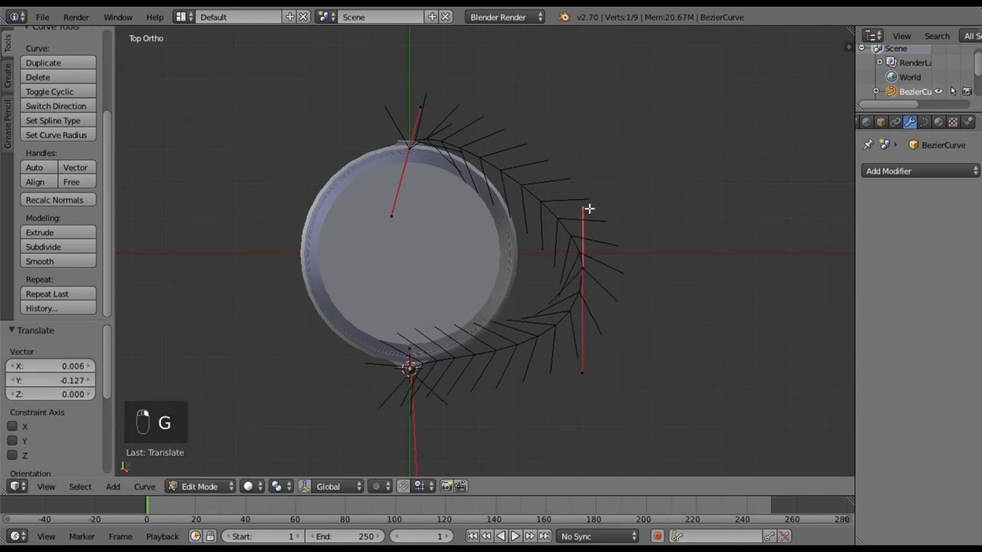
key("g")
left_click(591, 157)
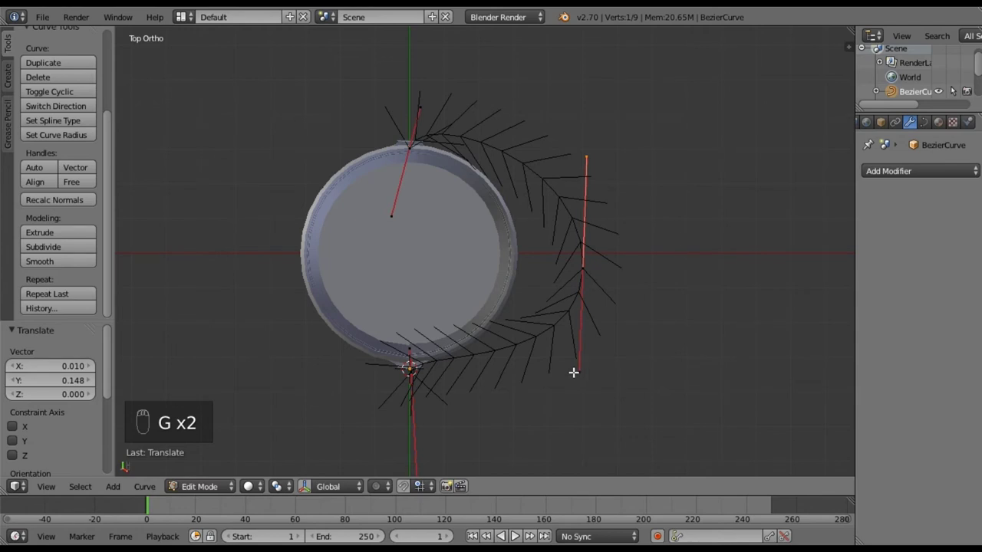
key("g")
left_click(578, 408)
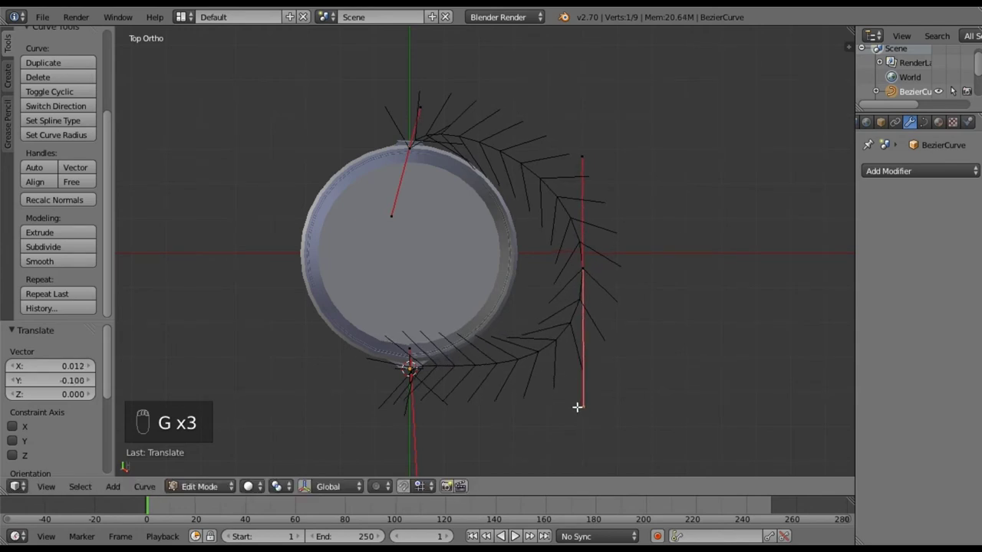
- Lower the handle curve's middle control point about 0.325 along the Z axis beside the bucket
key("KP_1")
mouse_move(585, 245)
middle_mouse_down()
mouse_move(578, 309)
mouse_move(583, 232)
middle_mouse_up()
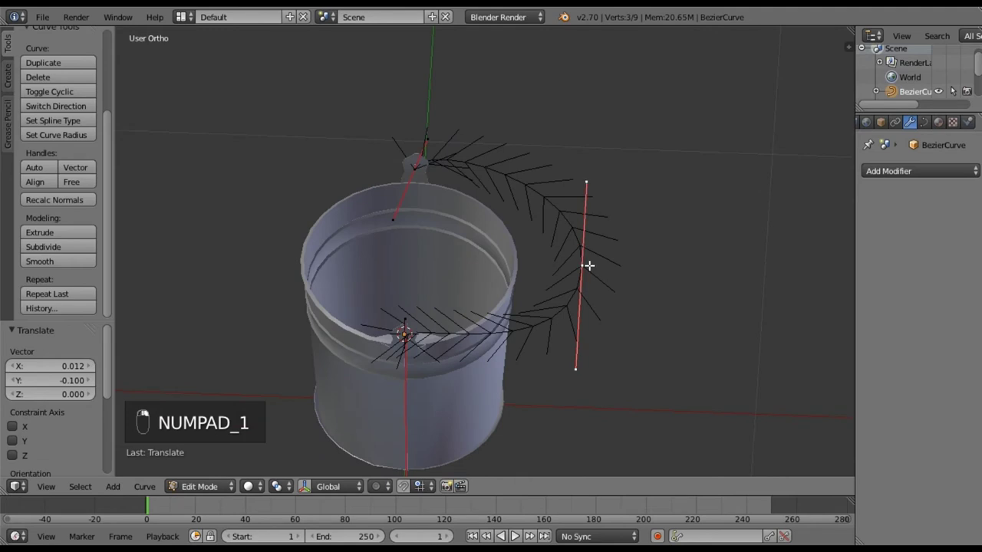
key("KP_1")
key("g")
key("z")
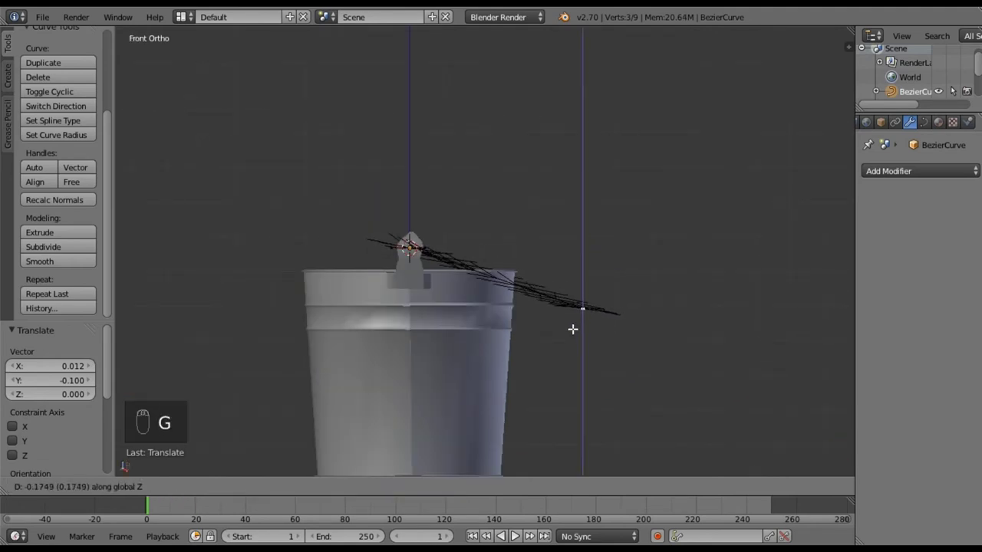
left_click(546, 378)
- Move the curve's far end point about 0.033 outward along Y to the bucket's rear lug
middle_click_drag(588, 269, 445, 322)
scroll(419, 221, "up", 3)
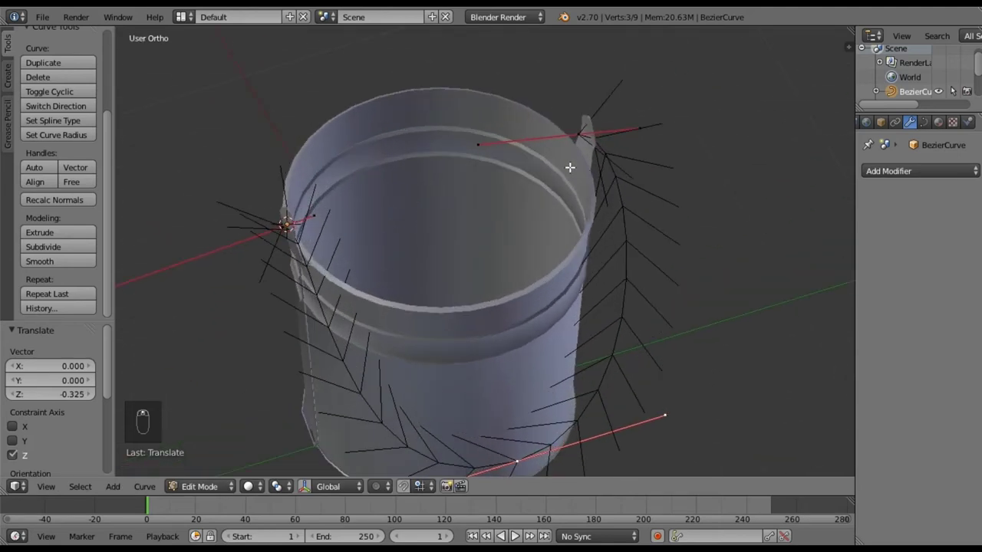
middle_click_drag(400, 214, 404, 292)
scroll(403, 307, "up", 2)
scroll(303, 166, "up", 3)
middle_click_drag(303, 167, 449, 287)
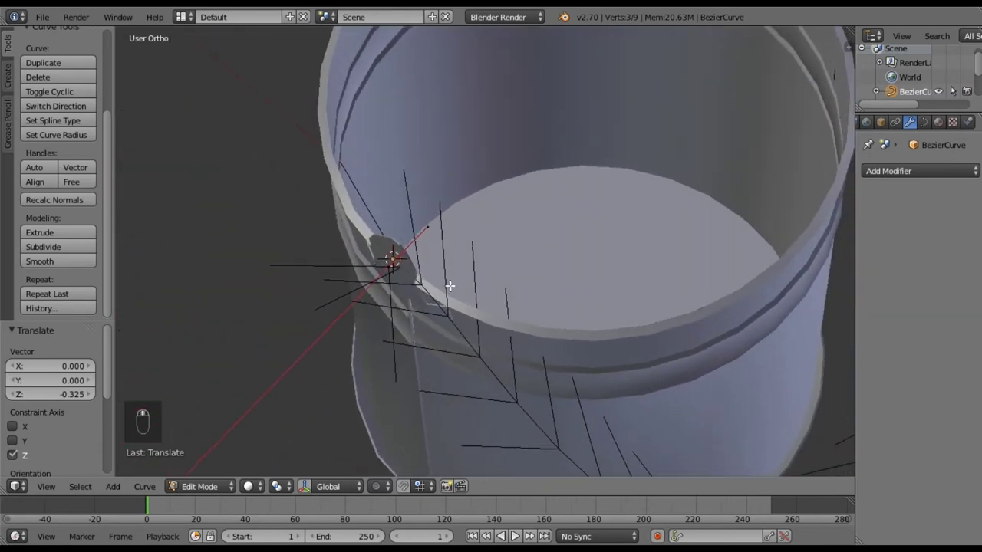
middle_click_drag(663, 153, 509, 336)
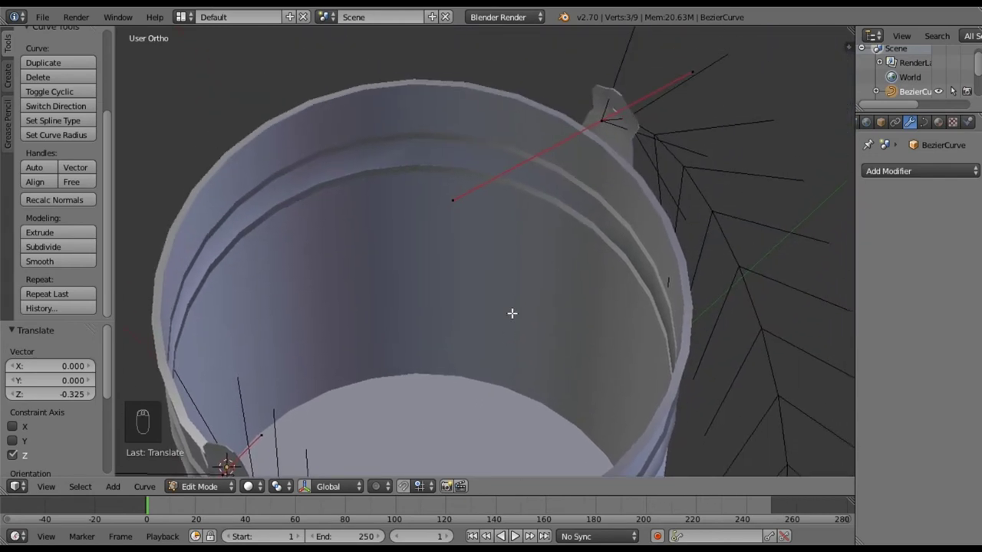
middle_click_drag(501, 324, 519, 217)
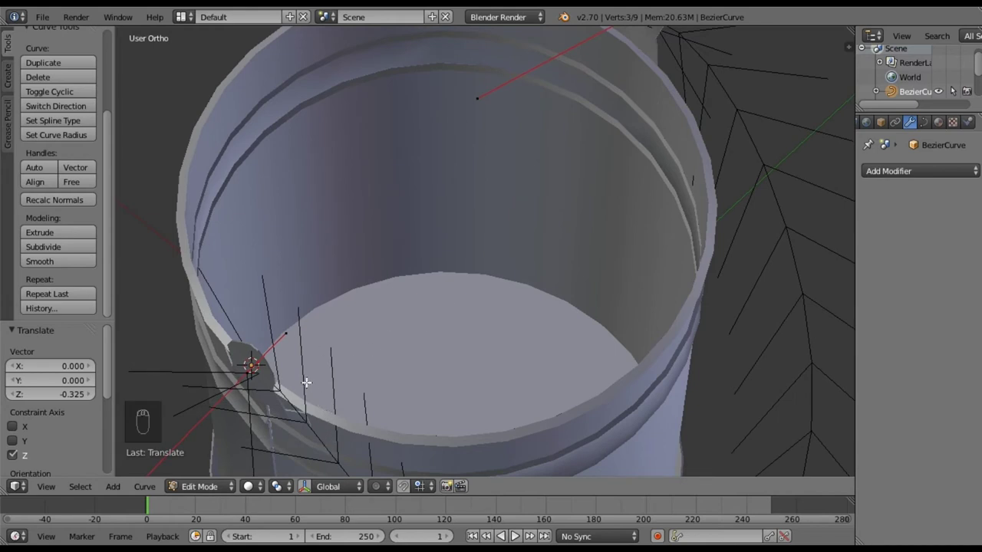
middle_click_drag(519, 169, 399, 327)
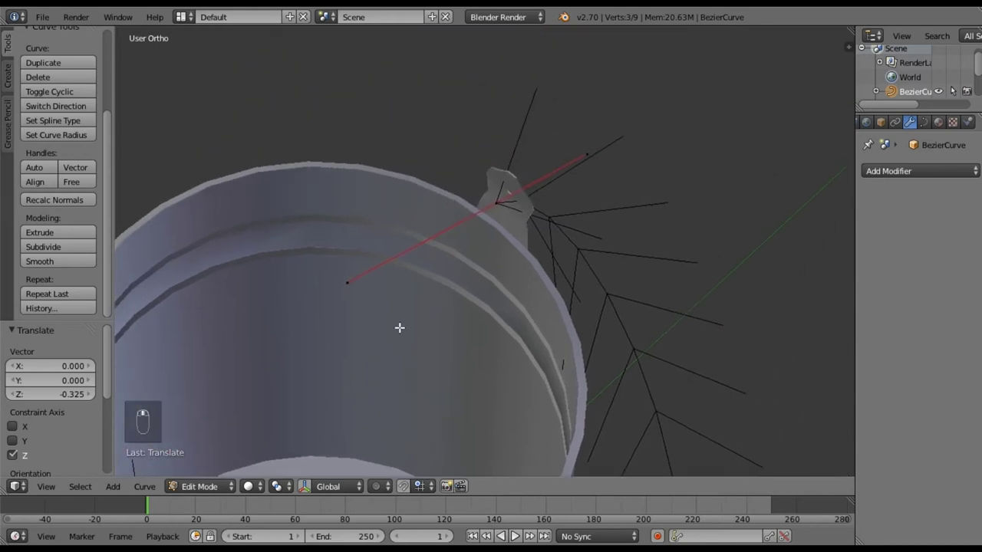
middle_click_drag(472, 380, 452, 359)
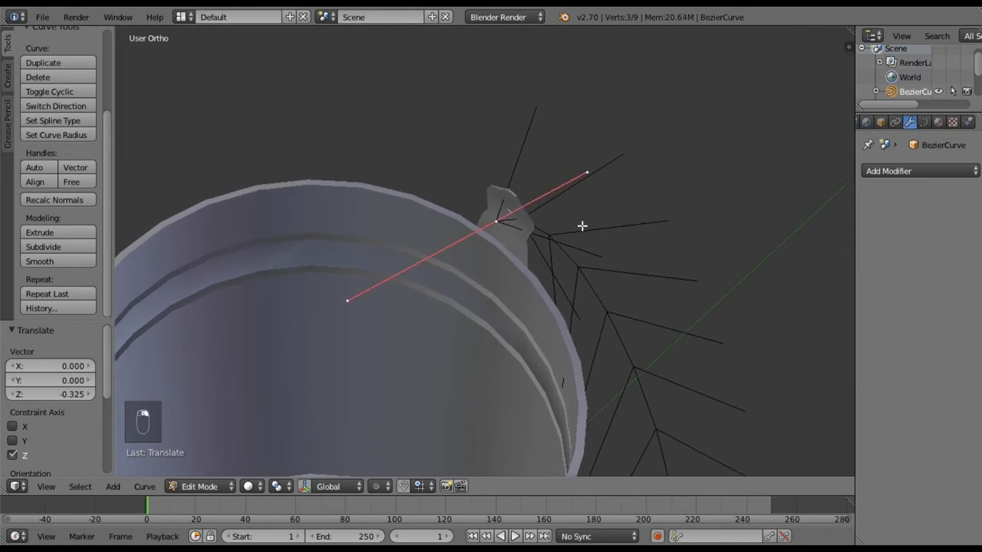
key("KP_7")
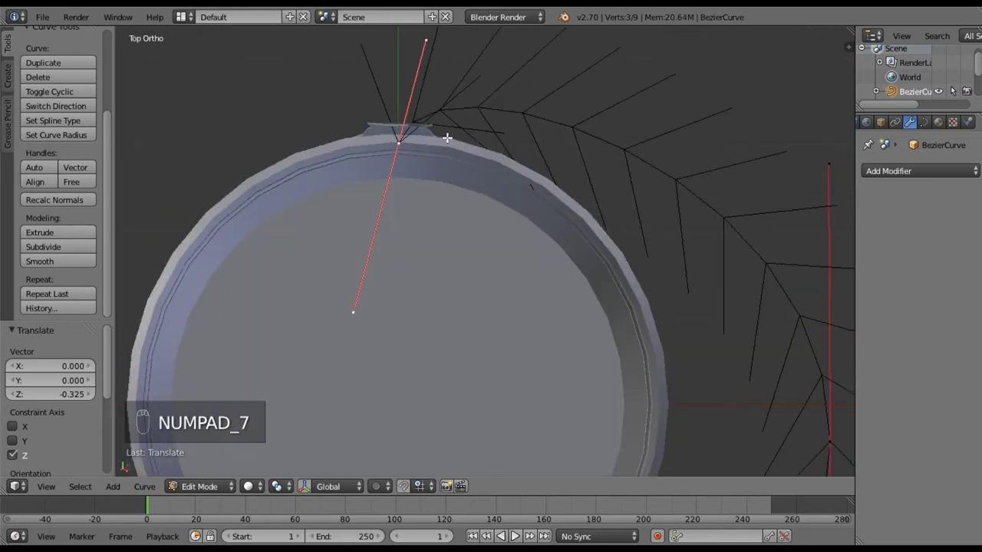
key("g")
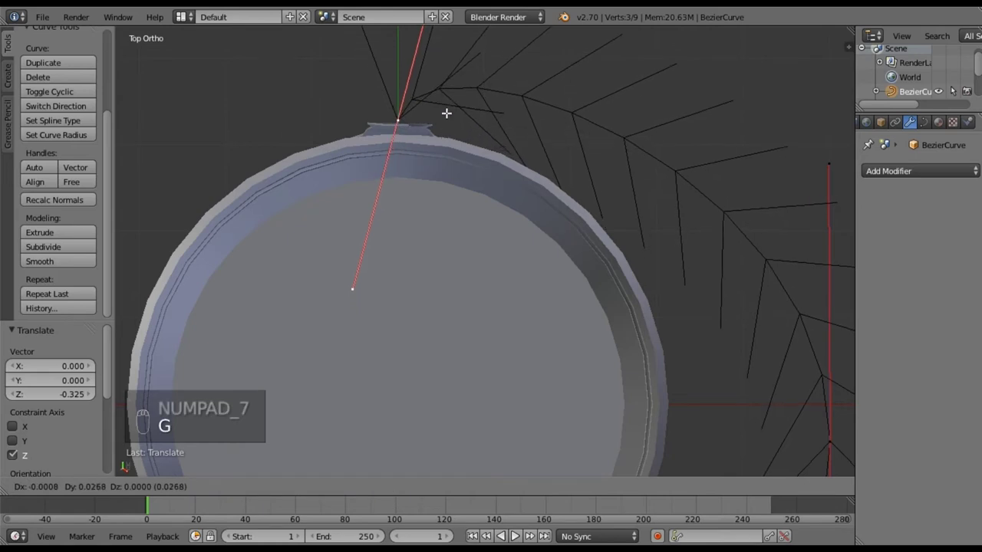
left_click(447, 109)
- Move the far end point's outer handle inward about 0.242 in Y and the near end point's inner handle about 0.093 further inward
scroll(452, 91, "down", 1)
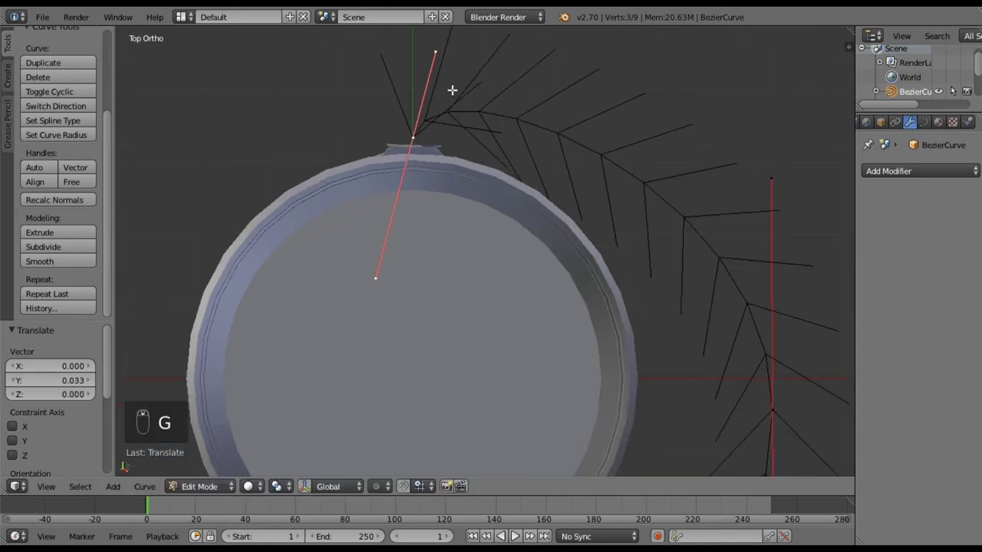
right_click(439, 47)
key("g")
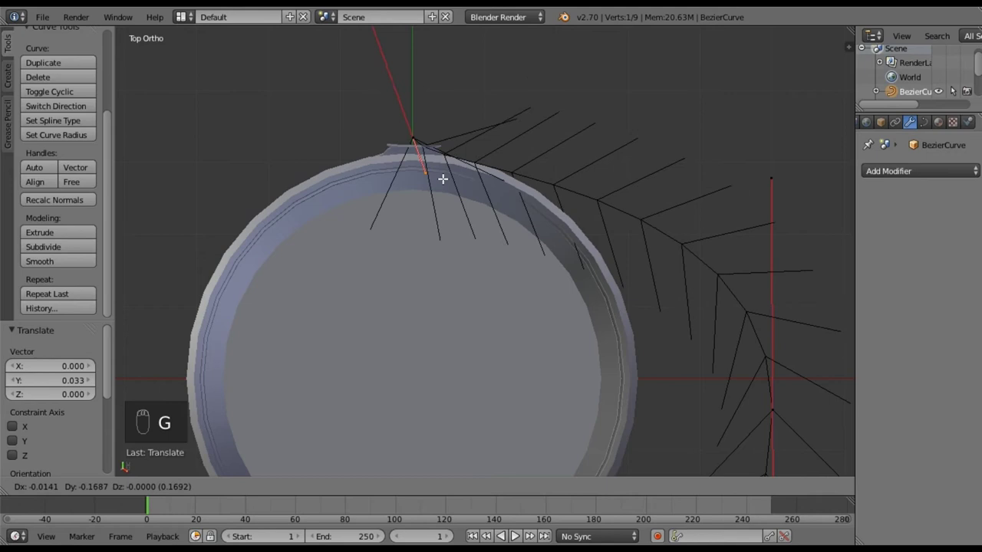
left_click(409, 230)
scroll(427, 165, "down", 5, "shift")
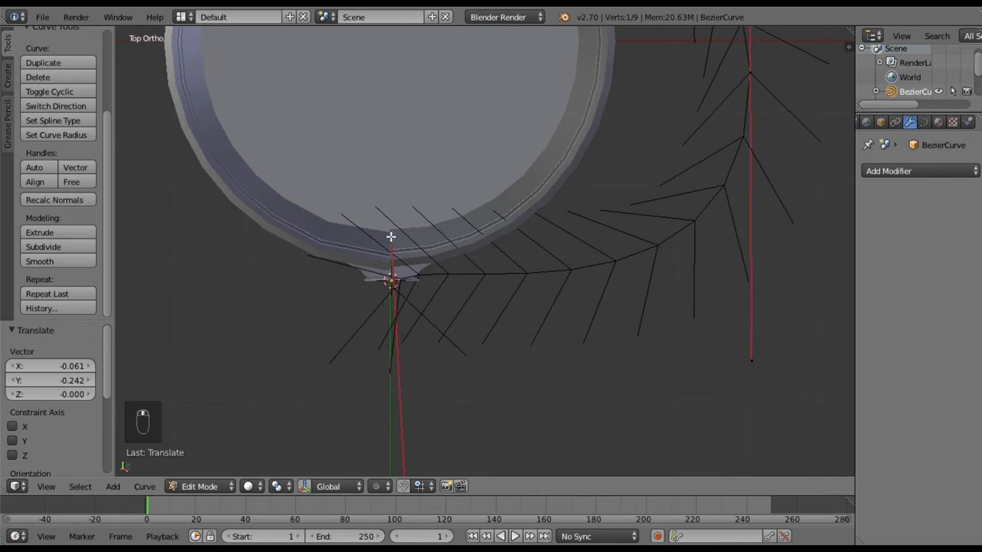
key("g")
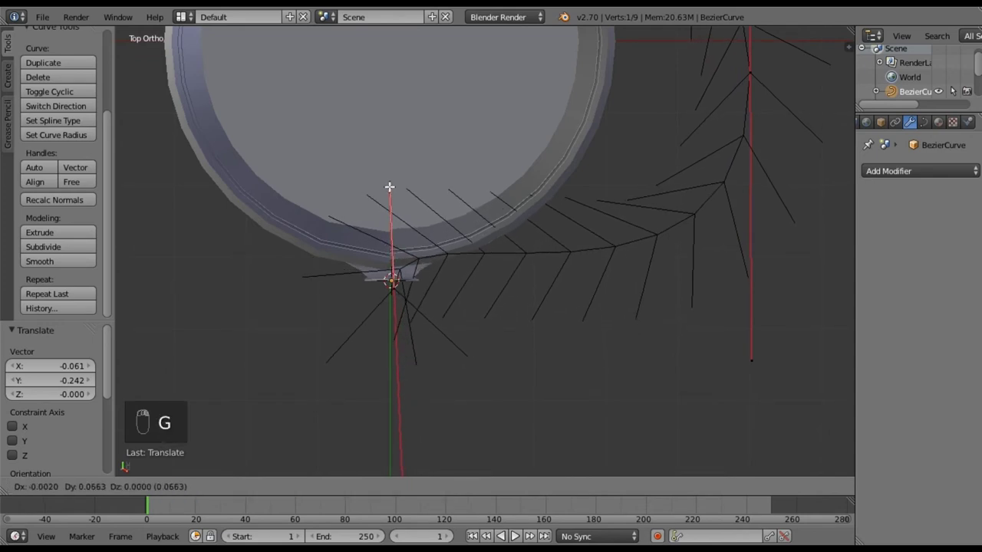
left_click(390, 170)
- Lengthen the middle control point's two handles, moving the rear one about 0.121 and the front one about 0.015 outward in Y
scroll(495, 192, "down", 4)
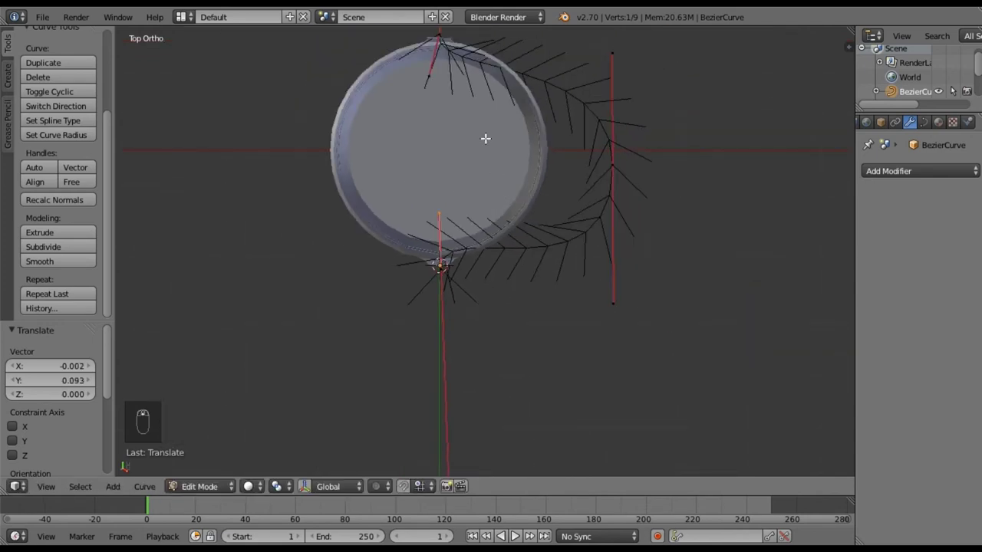
key("g")
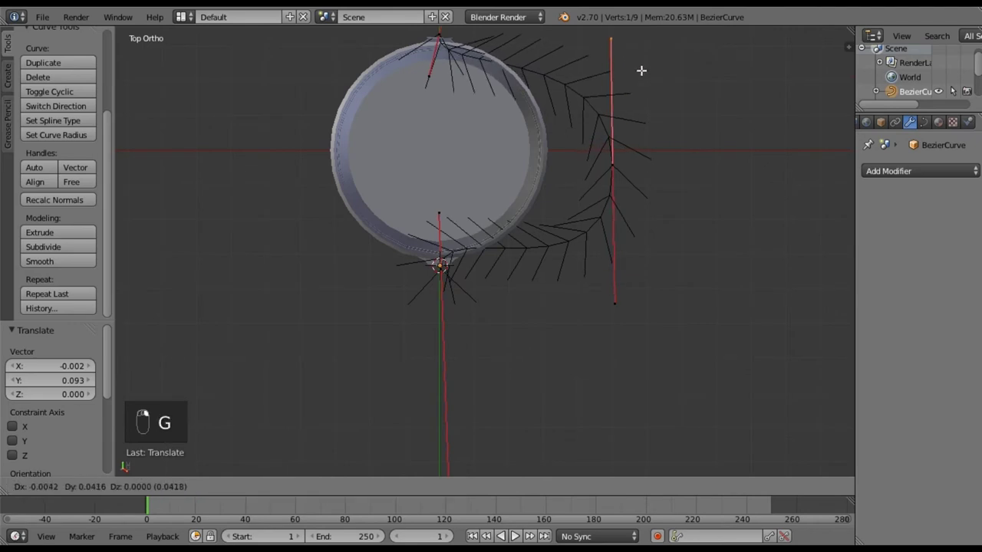
left_click(640, 46)
key("g")
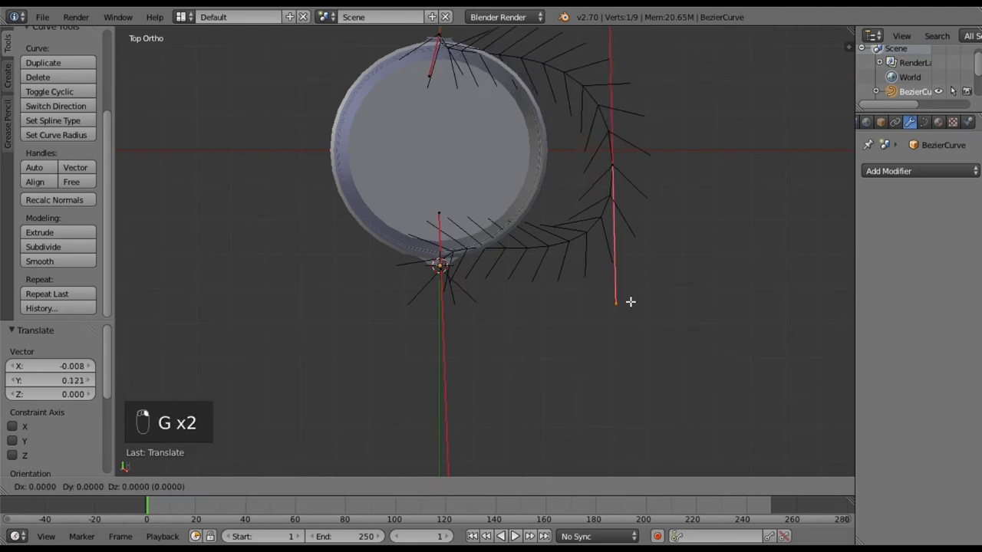
left_click(628, 337)
middle_click_drag(587, 325, 485, 238)
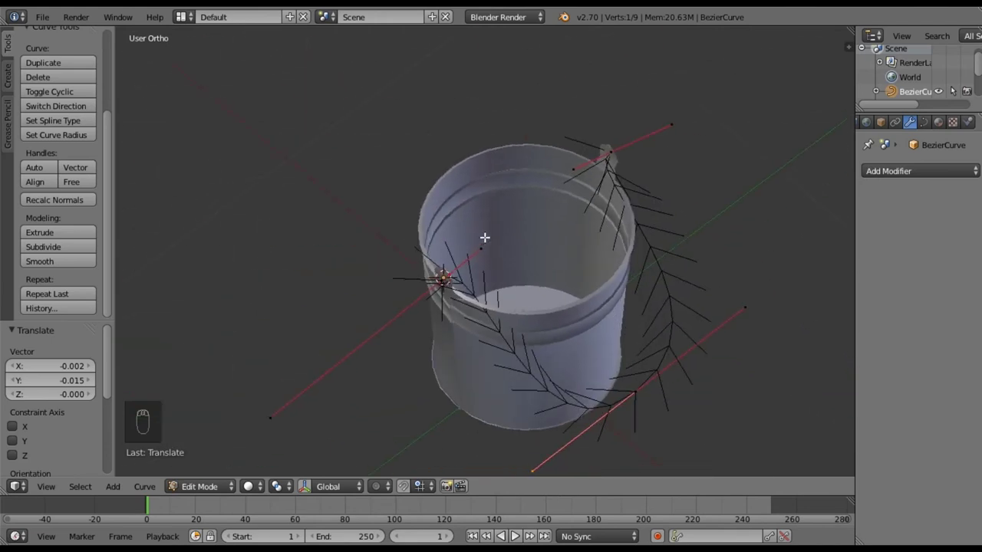
key("Tab")
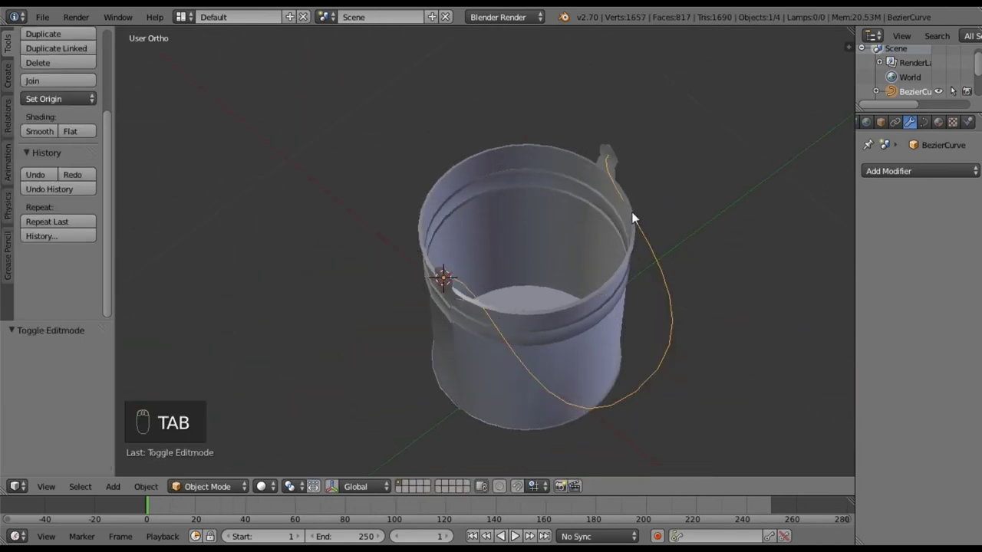
- Raise the curve's middle control point along the Z axis to make the handle hang less low
middle_click_drag(479, 297, 476, 248)
scroll(530, 295, "up", 3)
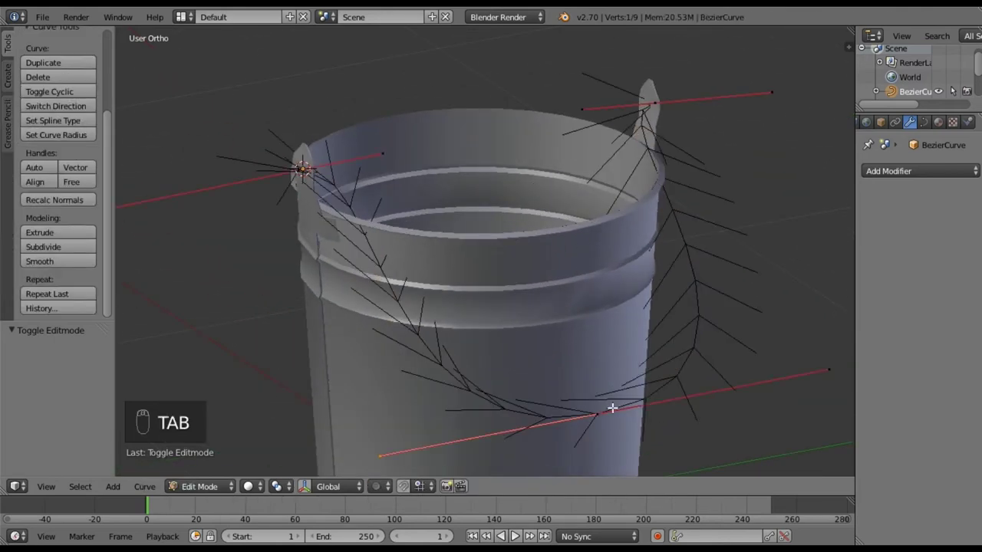
right_click(612, 408)
key("g")
key("z")
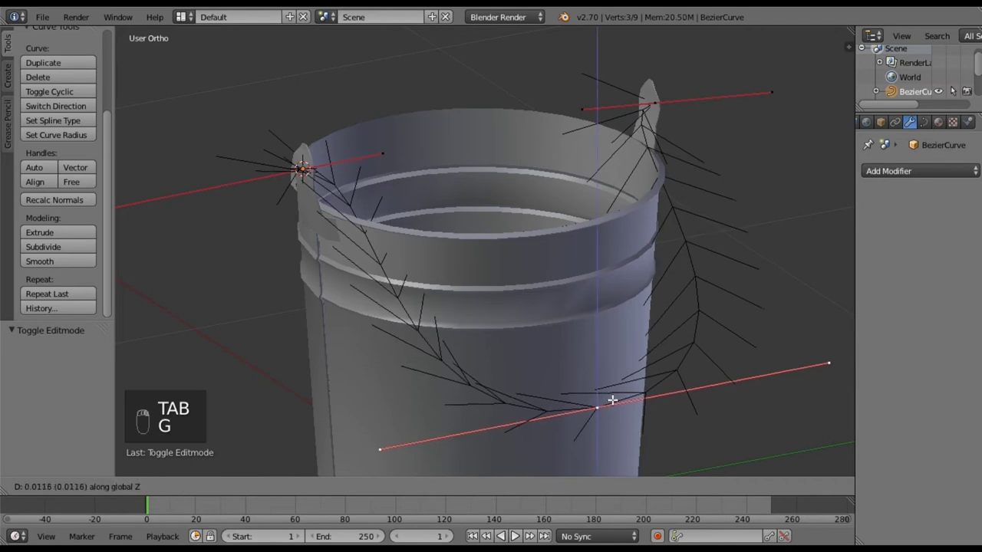
left_click(597, 342)
key("Tab")
- Set the handle curve's fill mode to Full
middle_click_drag(566, 229, 804, 217)
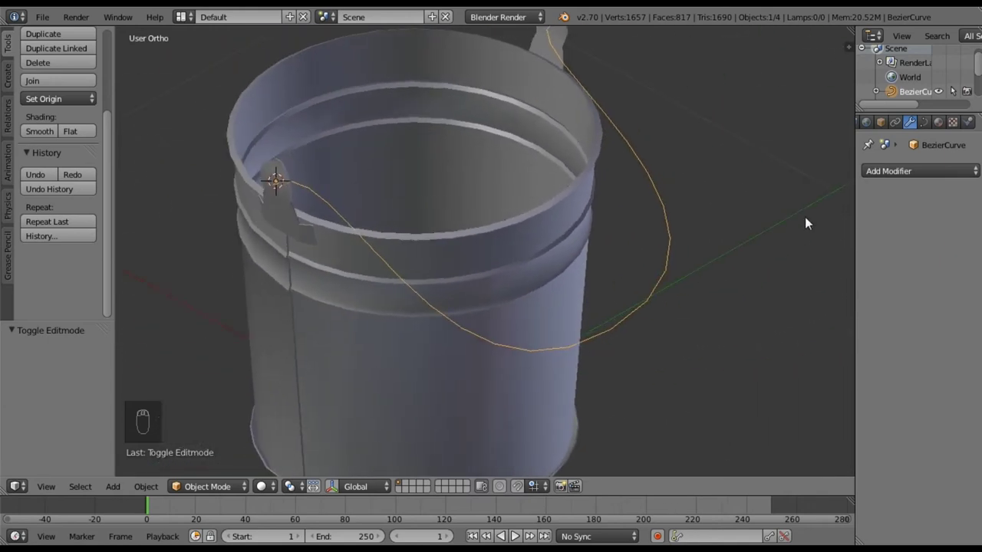
left_click(925, 122)
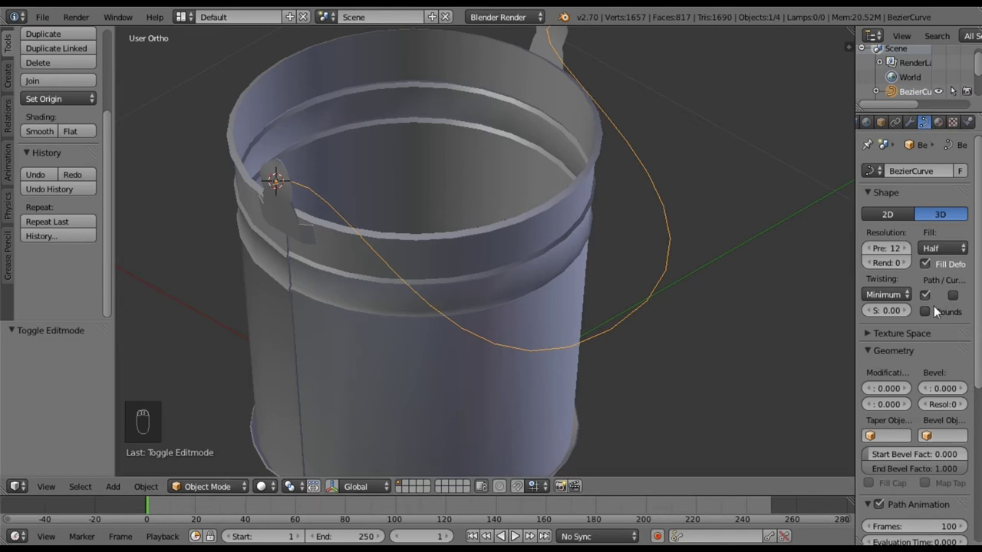
left_click(867, 333)
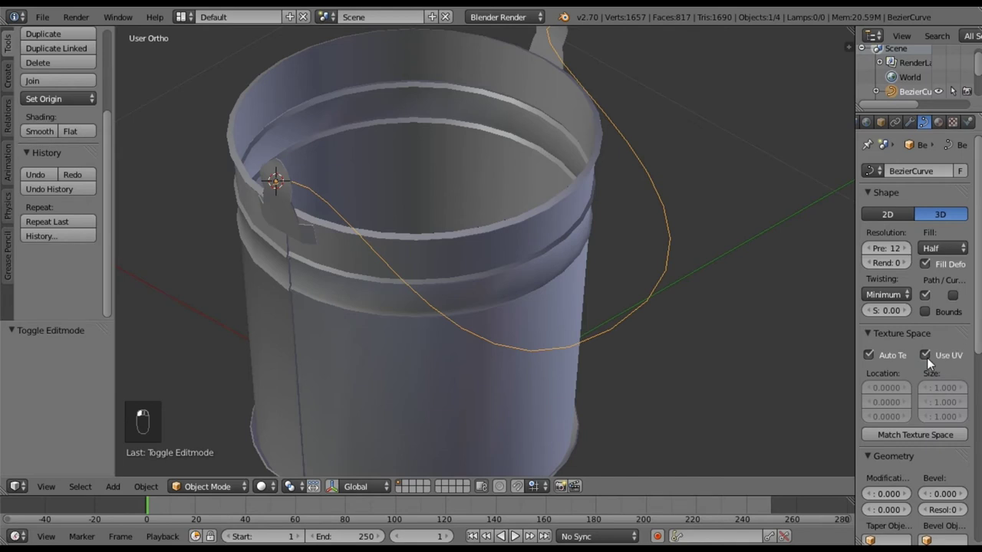
left_click(873, 332)
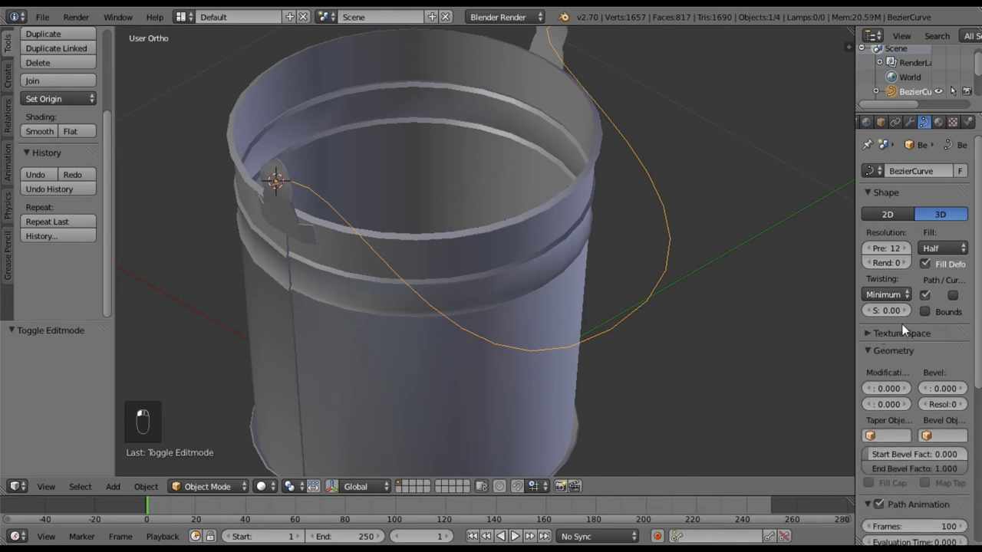
left_click(944, 246)
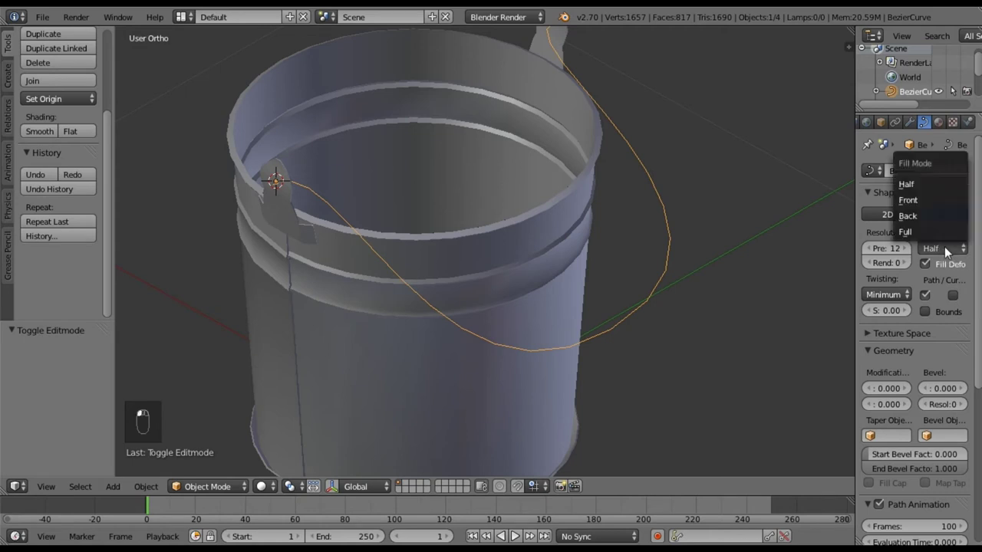
left_click(907, 231)
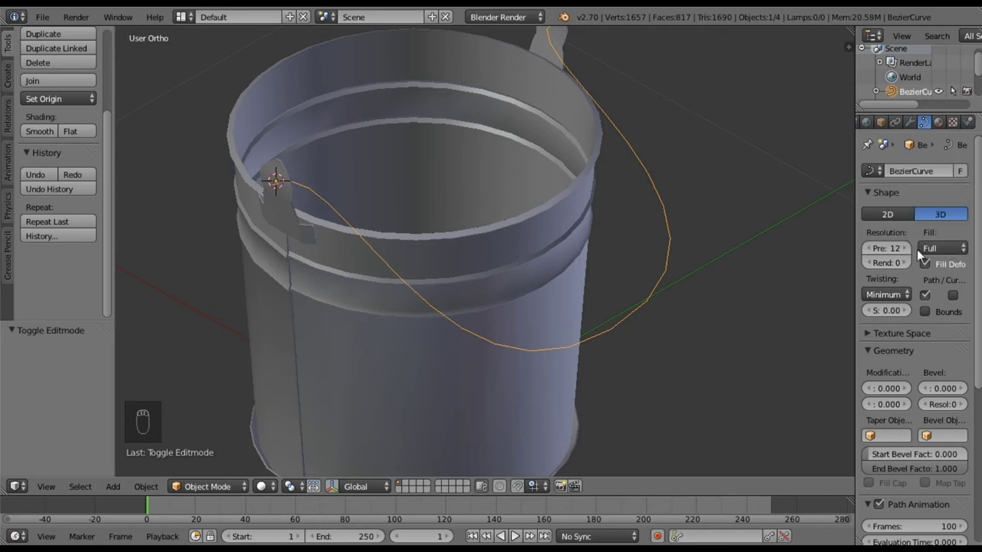
- Give the handle curve wire thickness with a bevel depth of 0.003
scroll(932, 359, "down", 1)
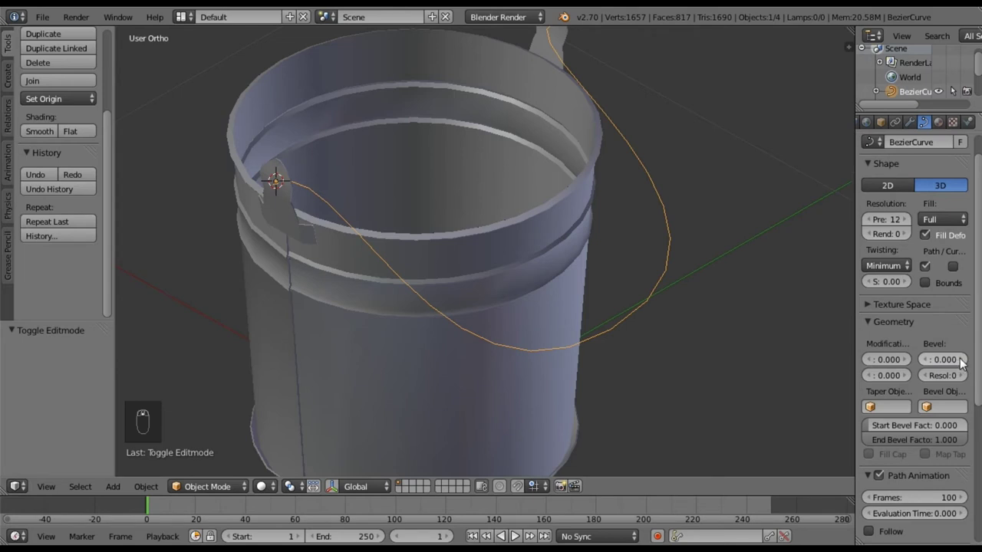
left_click(961, 360)
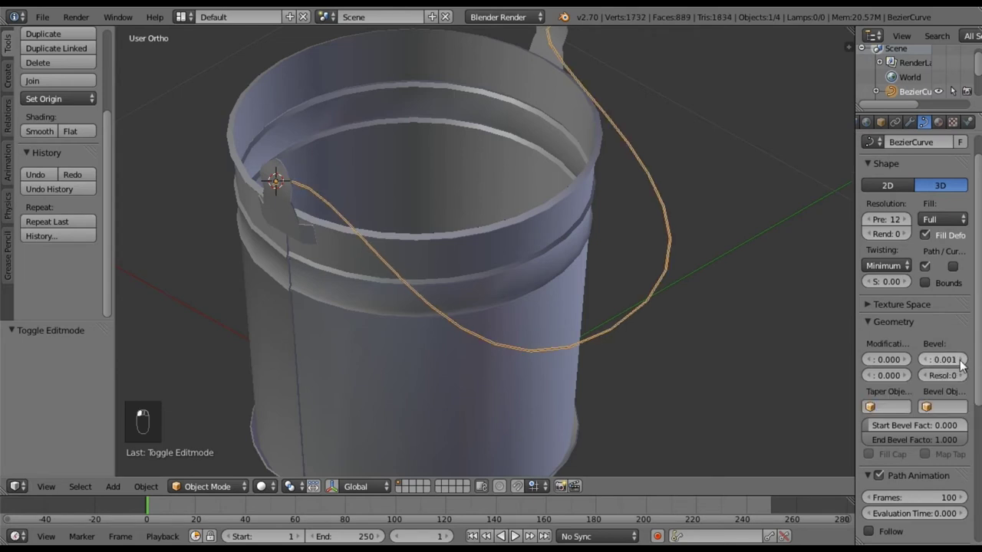
left_click(961, 359)
left_click(961, 360)
left_click(961, 359)
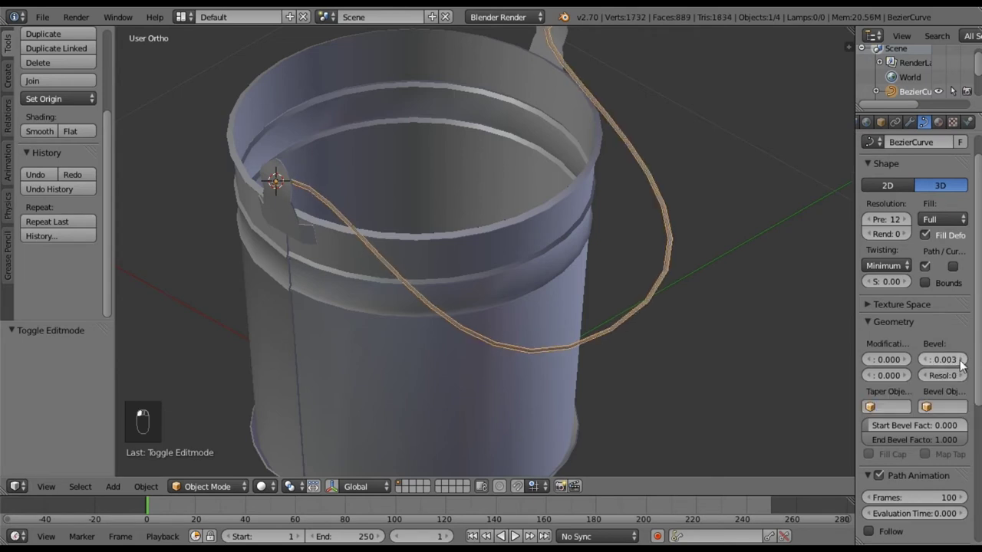
left_click(961, 360)
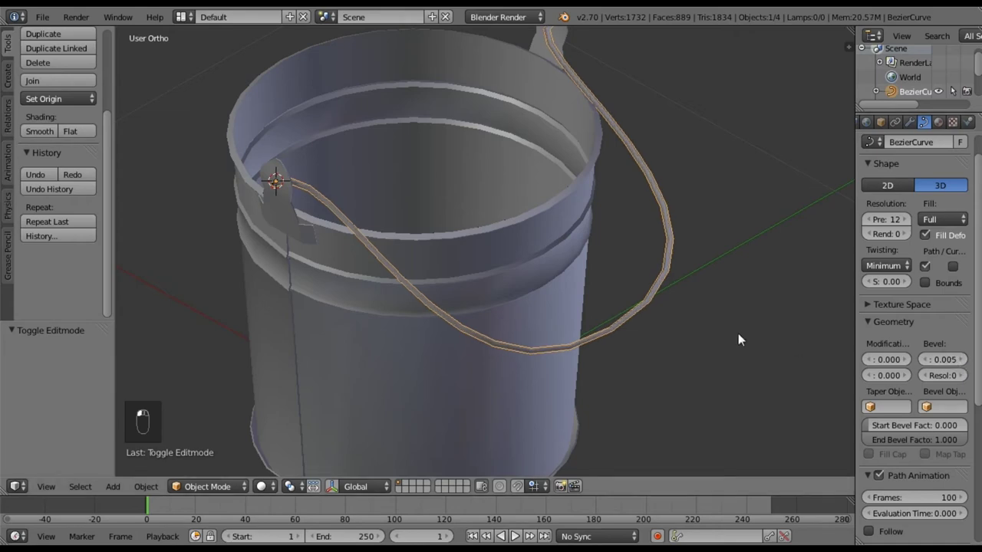
middle_click_drag(724, 339, 755, 328)
left_click(926, 359)
left_click(926, 360)
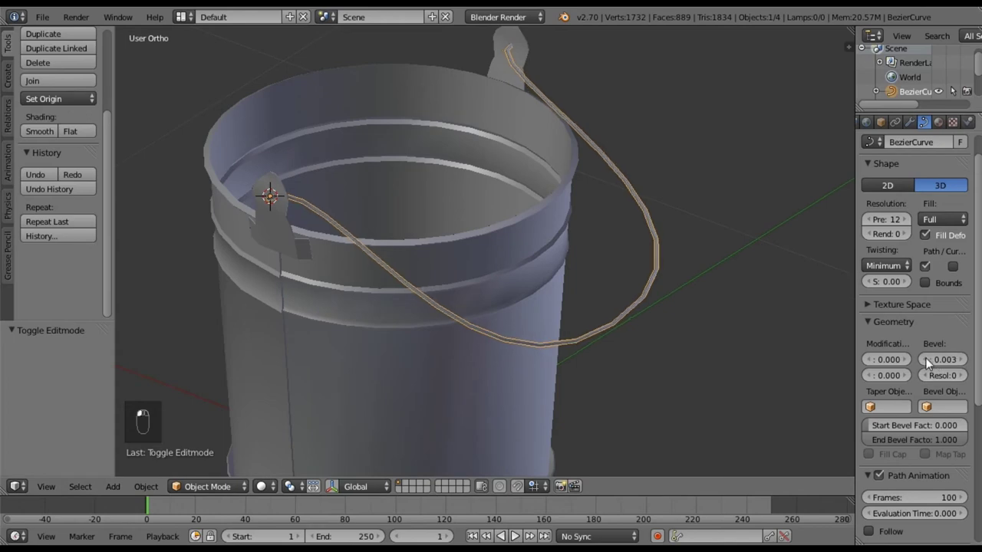
middle_click_drag(701, 336, 677, 359)
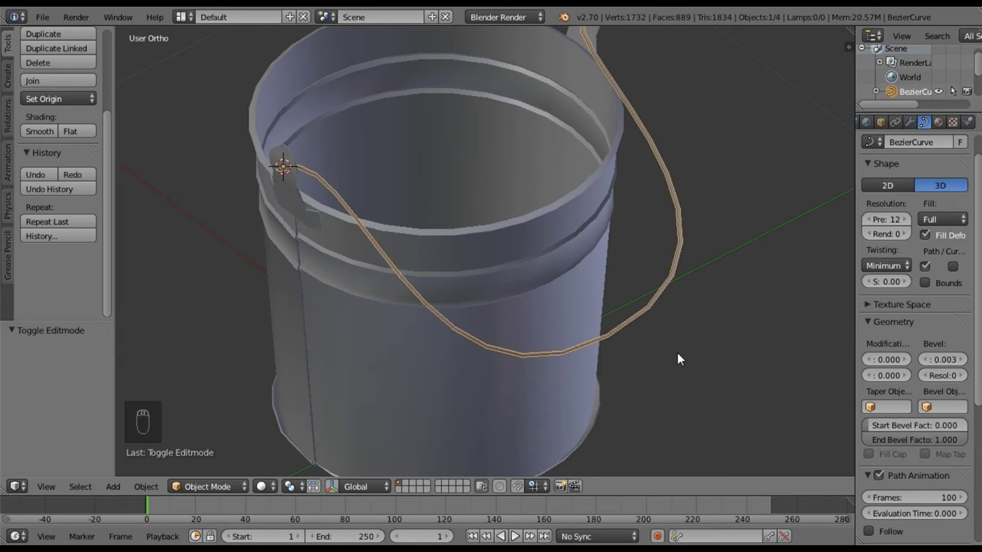
mouse_move(659, 366)
middle_mouse_down()
mouse_move(634, 378)
mouse_move(670, 366)
mouse_move(648, 354)
mouse_move(661, 368)
middle_mouse_up()
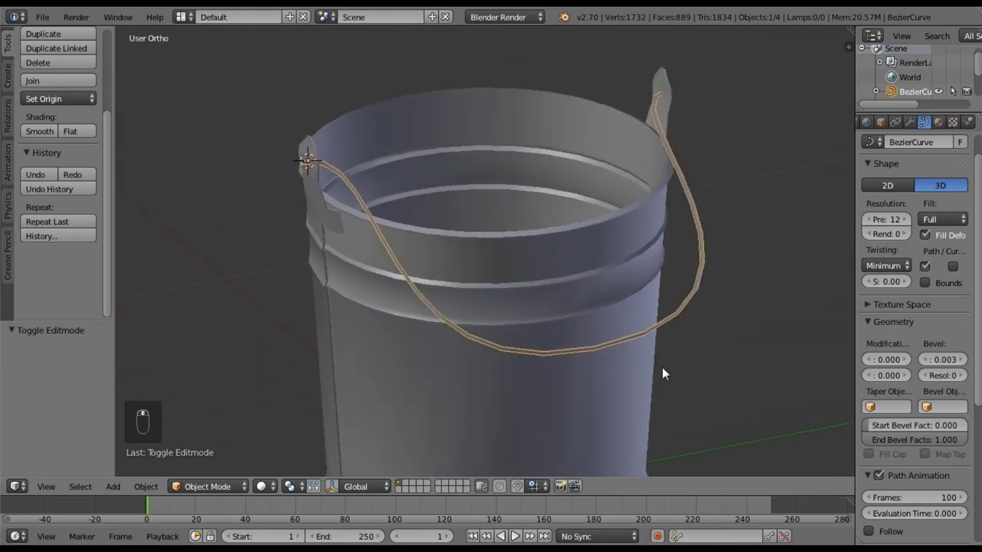
key("Tab")
key("Tab")
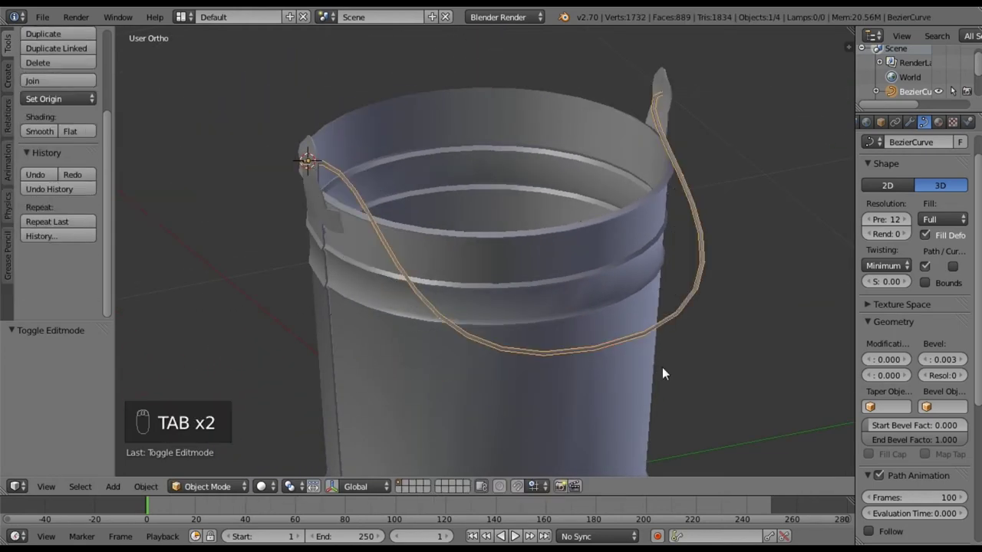
- Shade the handle curve smooth and bring up its modifier settings
left_click(39, 131)
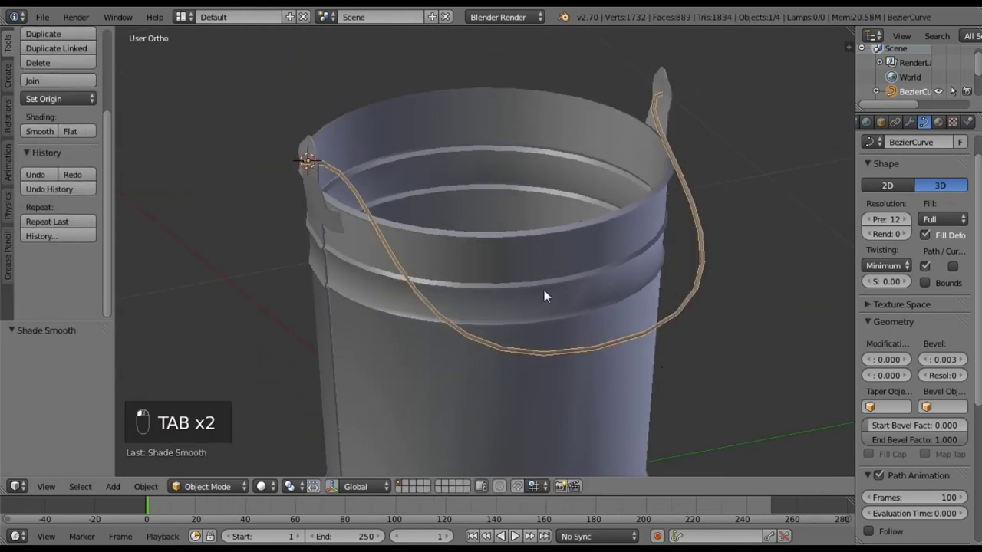
left_click(911, 121)
left_click(913, 170)
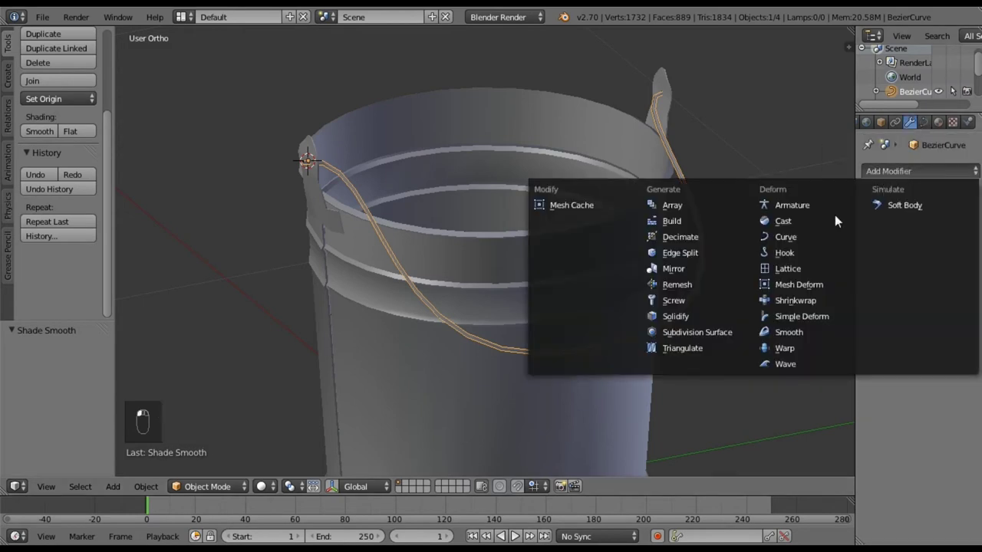
left_click(717, 253)
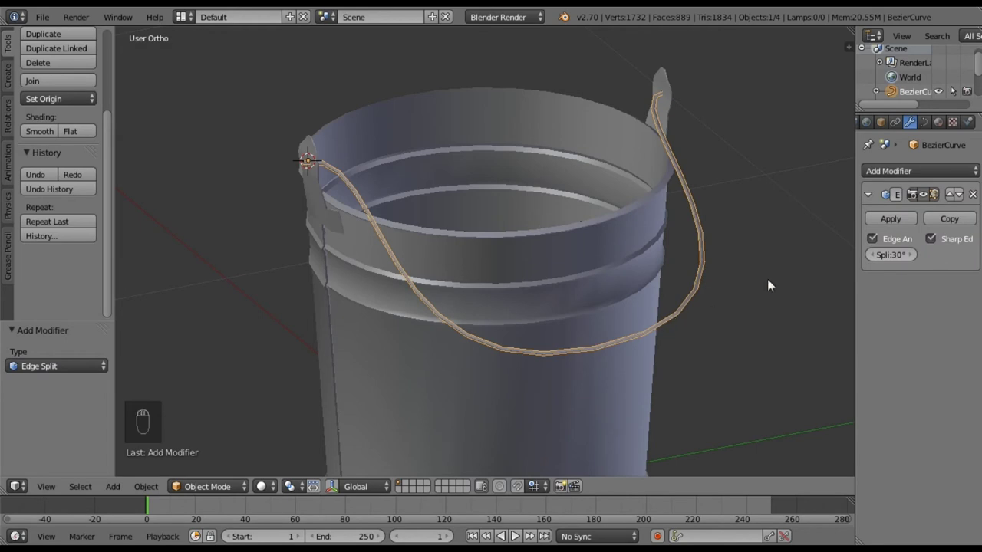
left_click(972, 194)
- Add a Catmull-Clark Subdivision Surface modifier to the handle curve, with both view and render subdivisions at 1
left_click(921, 170)
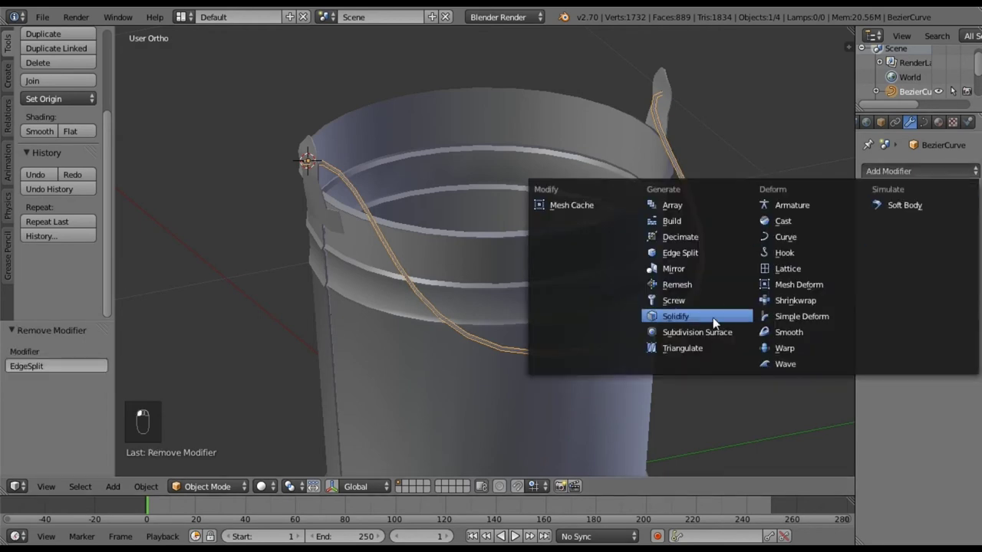
left_click(712, 334)
middle_click_drag(654, 273, 695, 267)
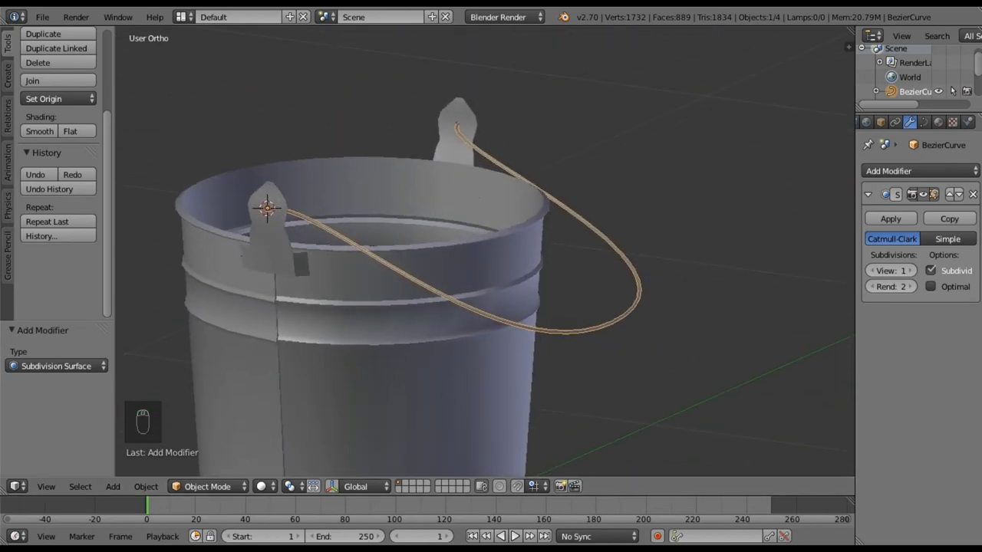
middle_click_drag(571, 254, 530, 305)
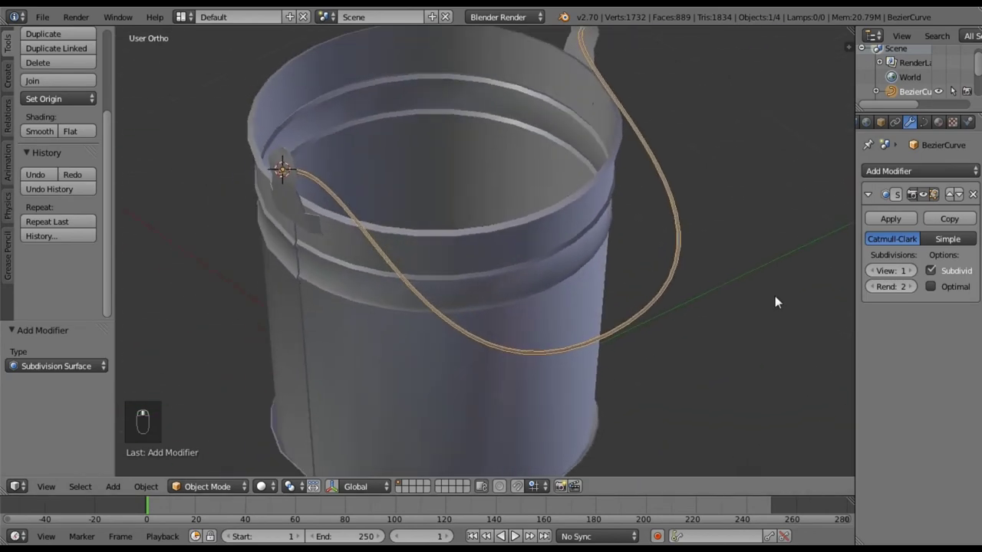
left_click(910, 271)
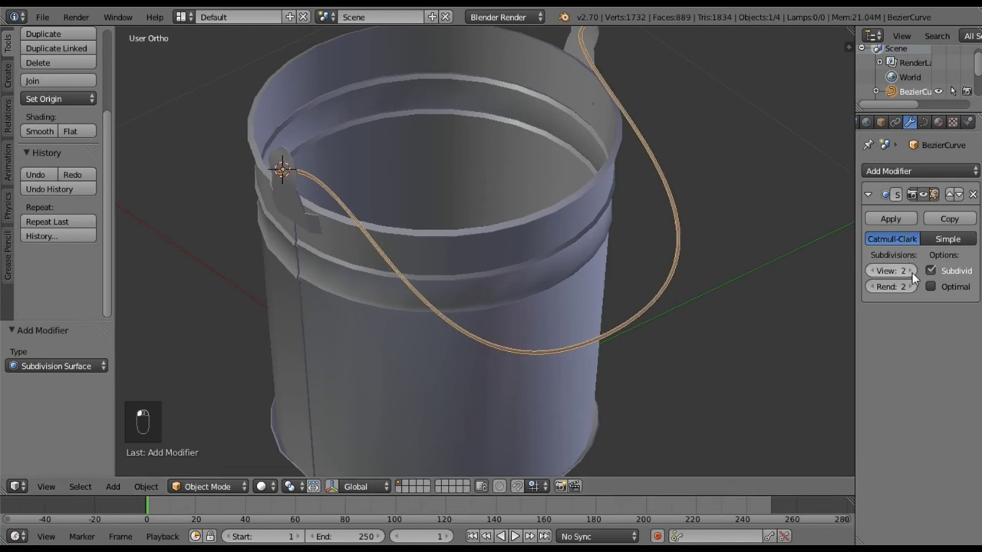
left_click(874, 272)
left_click(872, 287)
- Snap the 3D cursor to the handle curve's selected middle control point and return to Object Mode
middle_click_drag(454, 329, 597, 353)
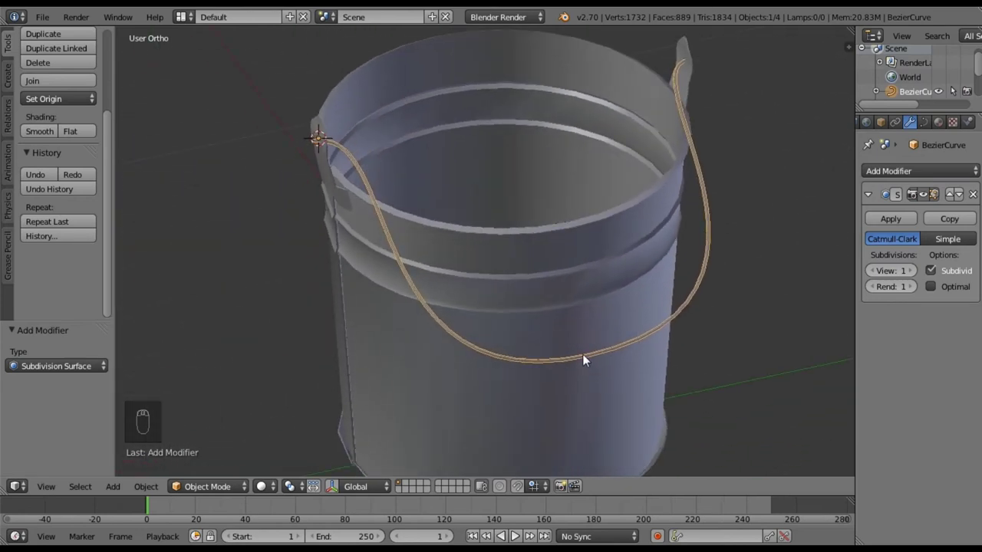
middle_click_drag(611, 328, 526, 293)
key("Tab")
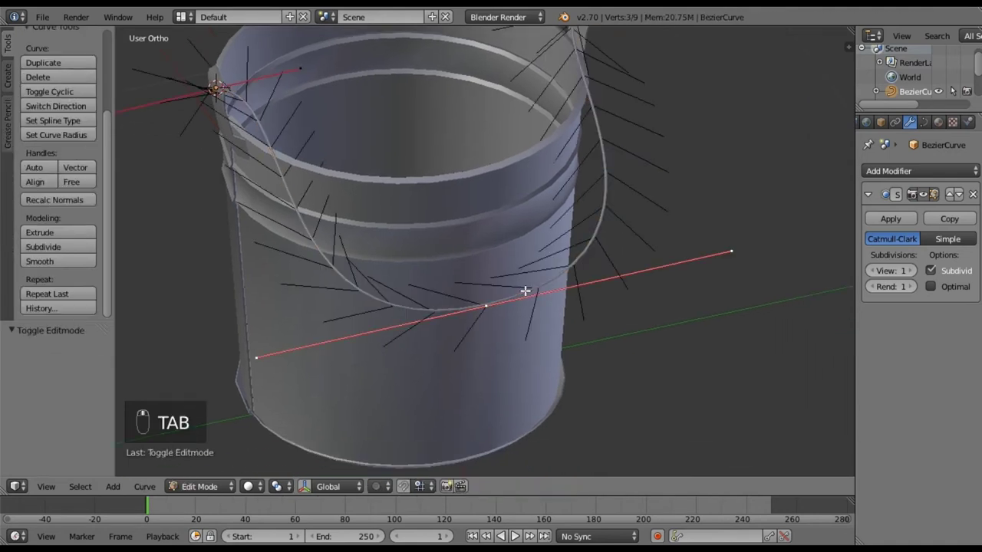
scroll(523, 317, "up", 2)
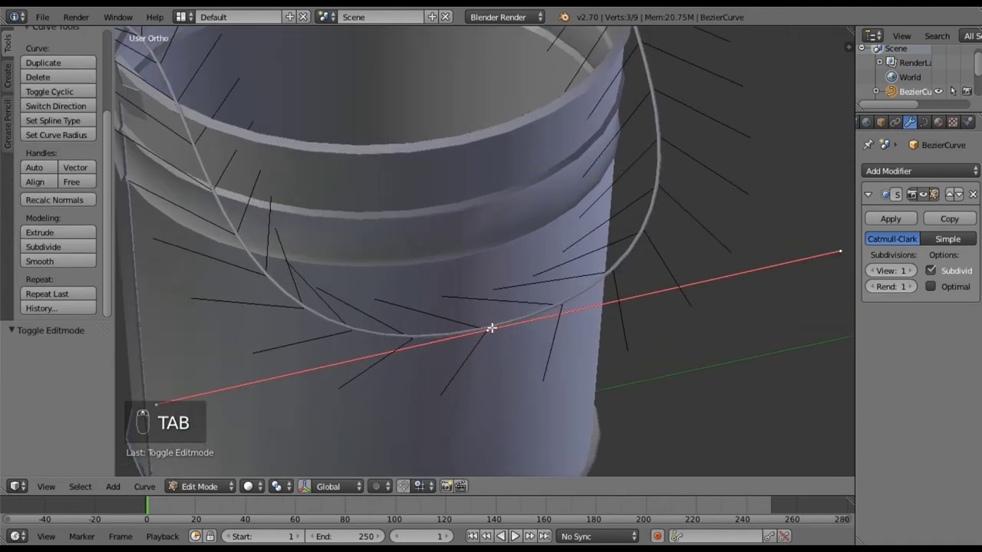
key("a")
key("a")
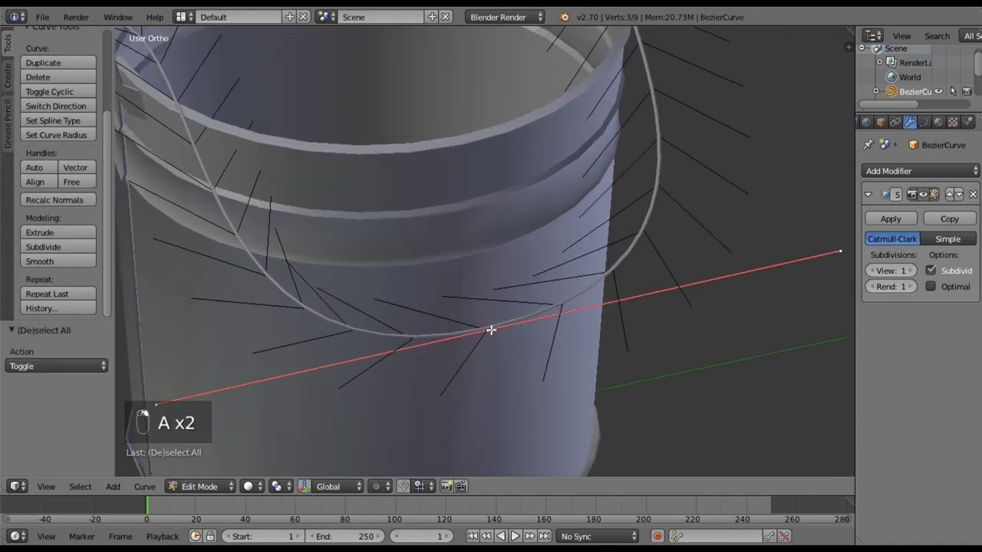
left_click(134, 486)
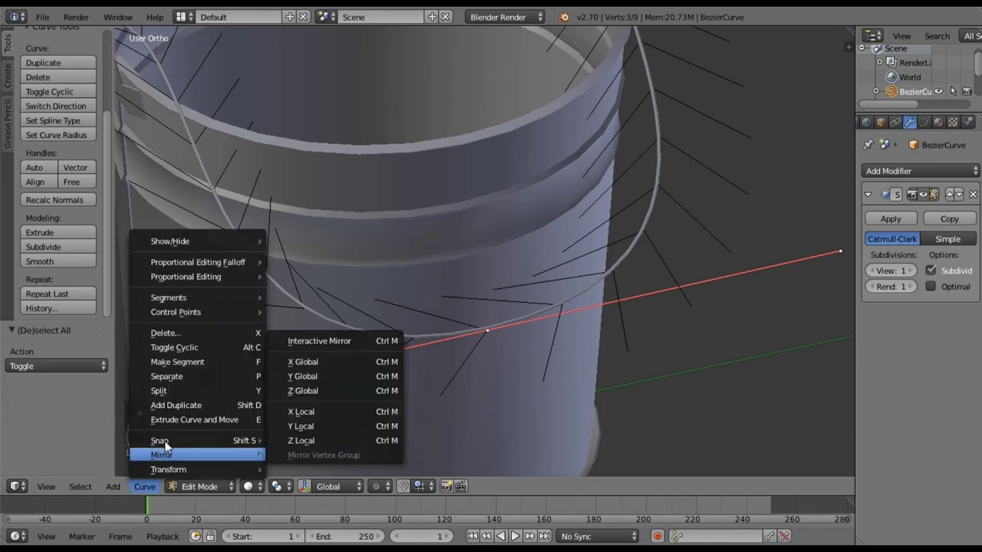
mouse_move(230, 440)
left_click(318, 397)
scroll(504, 368, "down", 3)
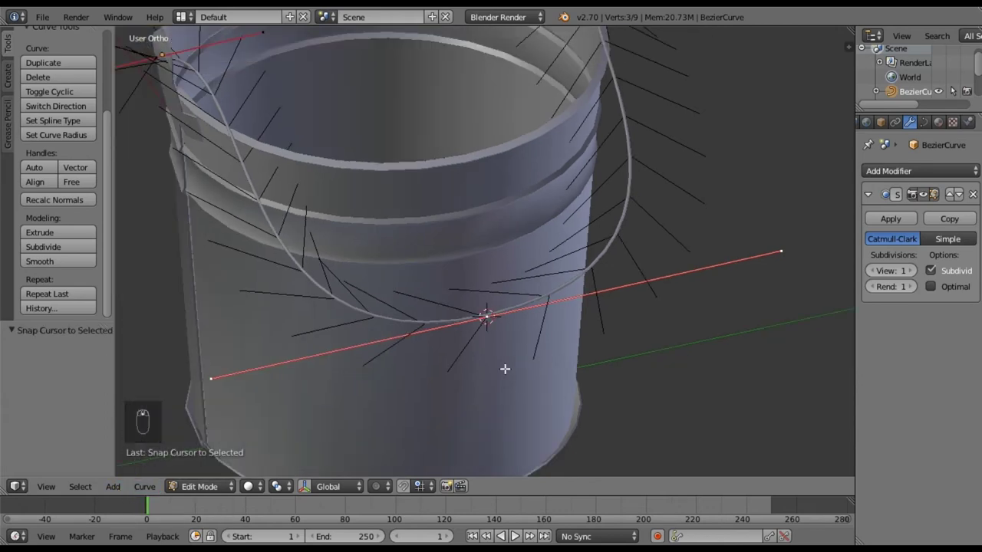
key("Tab")
scroll(505, 368, "down", 2)
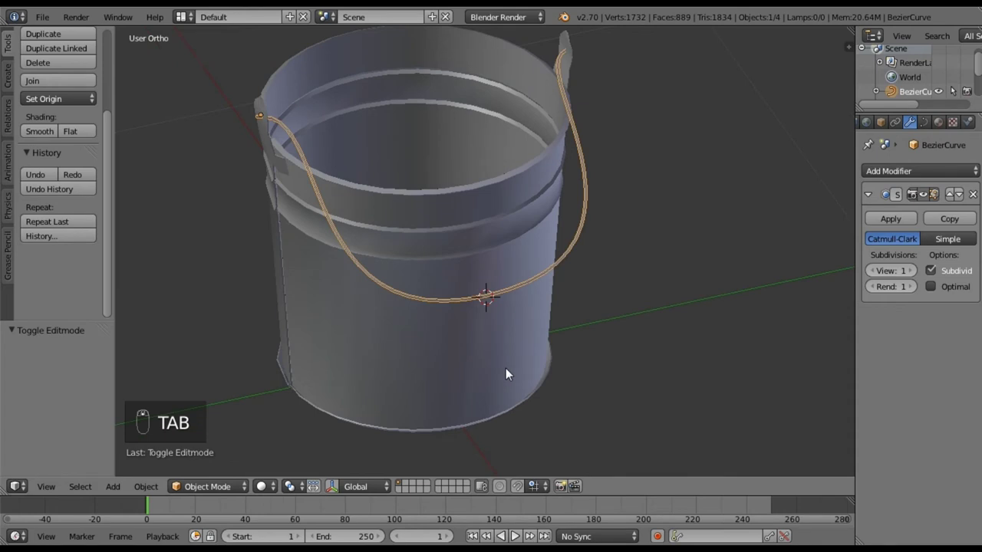
- Add a cylinder mesh at the 3D cursor on the middle of the handle wire and view it from the right
key("shift+a")
mouse_move(506, 369)
mouse_move(503, 321)
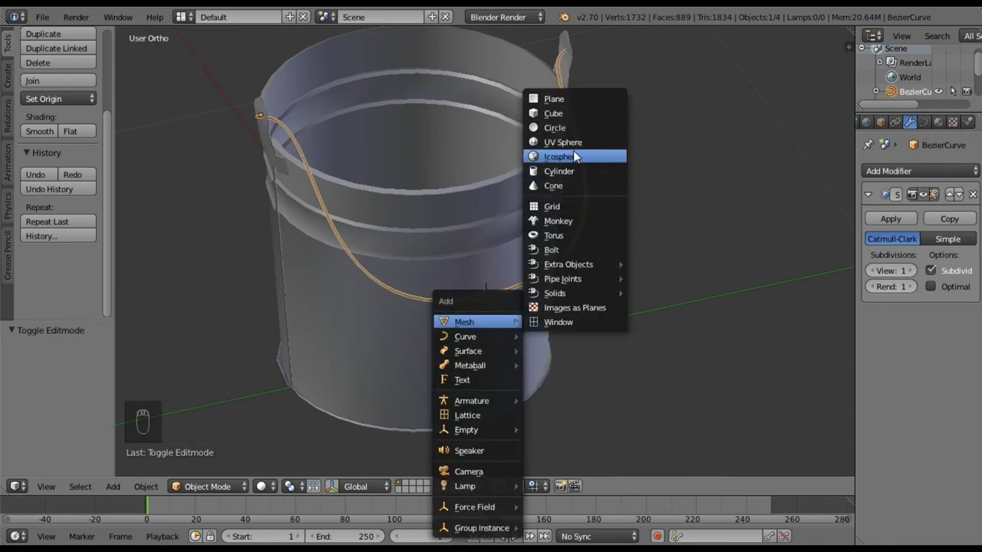
left_click(574, 172)
scroll(543, 322, "down", 3)
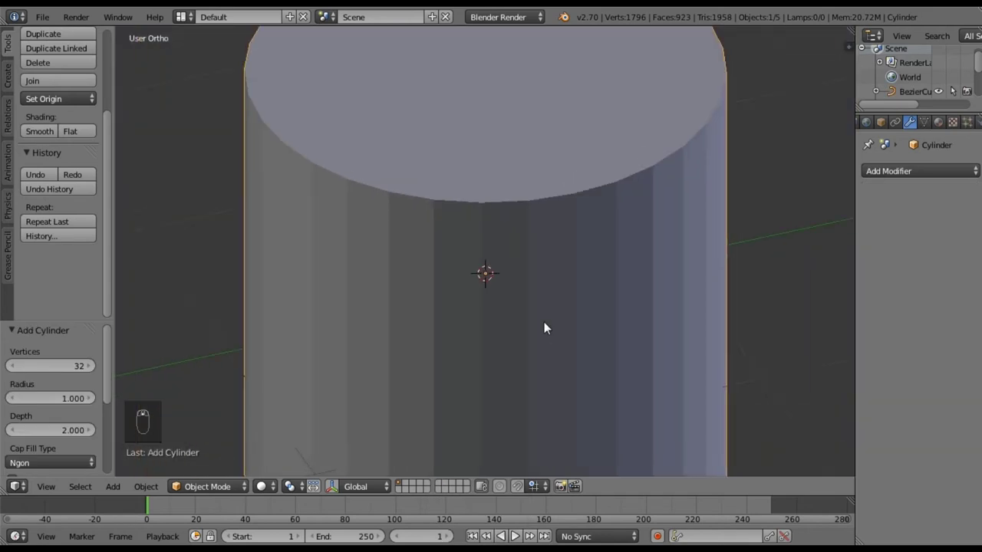
key("KP_3")
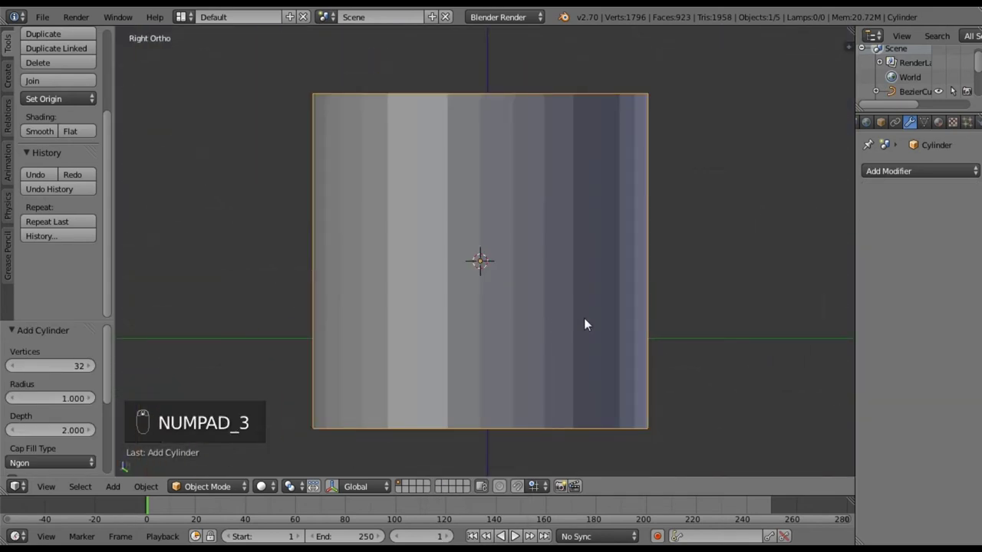
key("r")
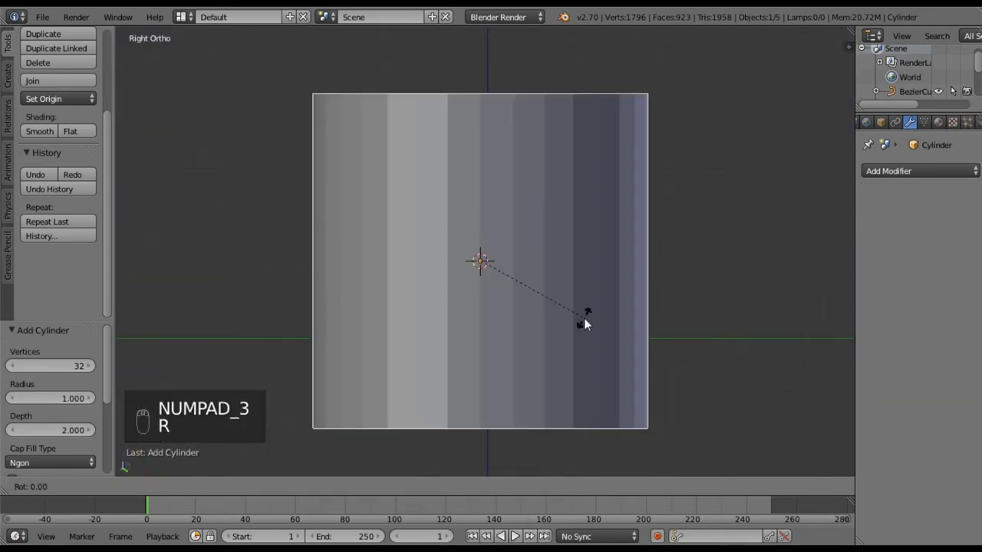
type("y90")
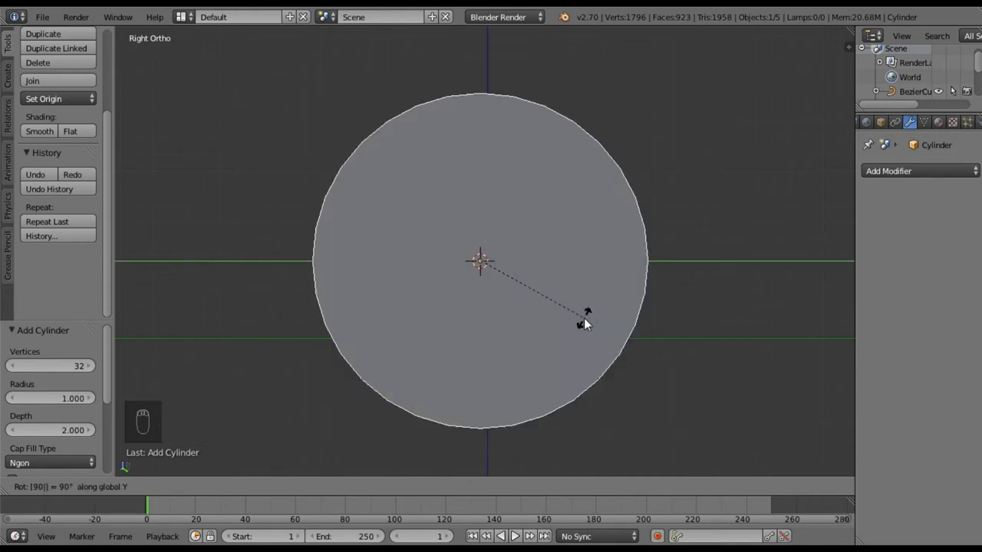
key("BackSpace")
key("Escape")
- Rotate the cylinder 90° about the global X axis
type("r")
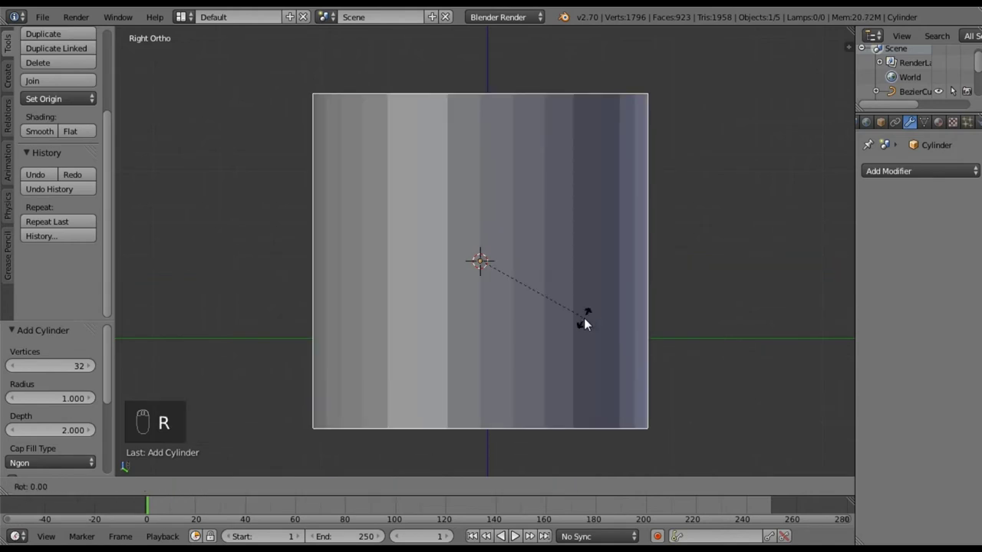
type("x90")
key("Return")
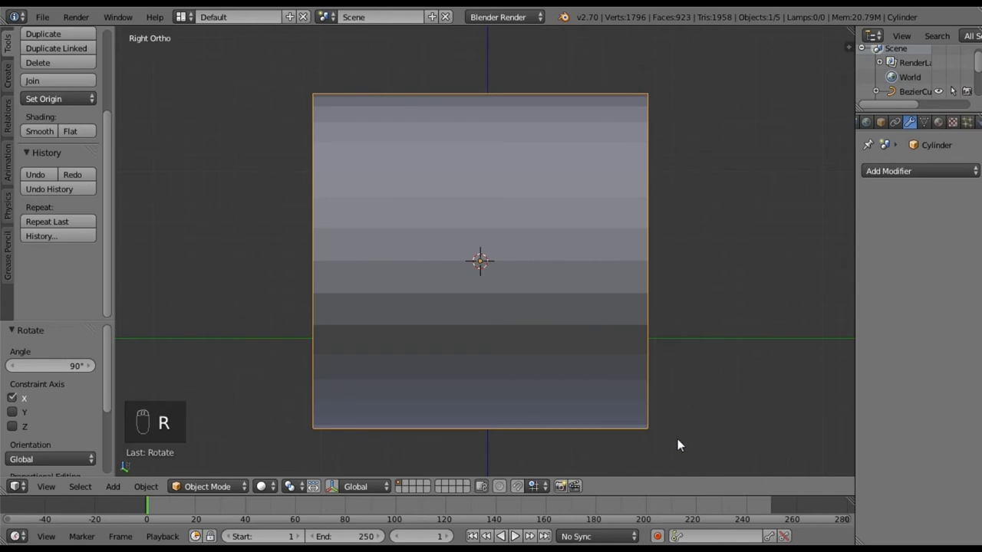
- Scale the cylinder down uniformly to grip size, first by about 0.052 and again by about 0.399
key("s")
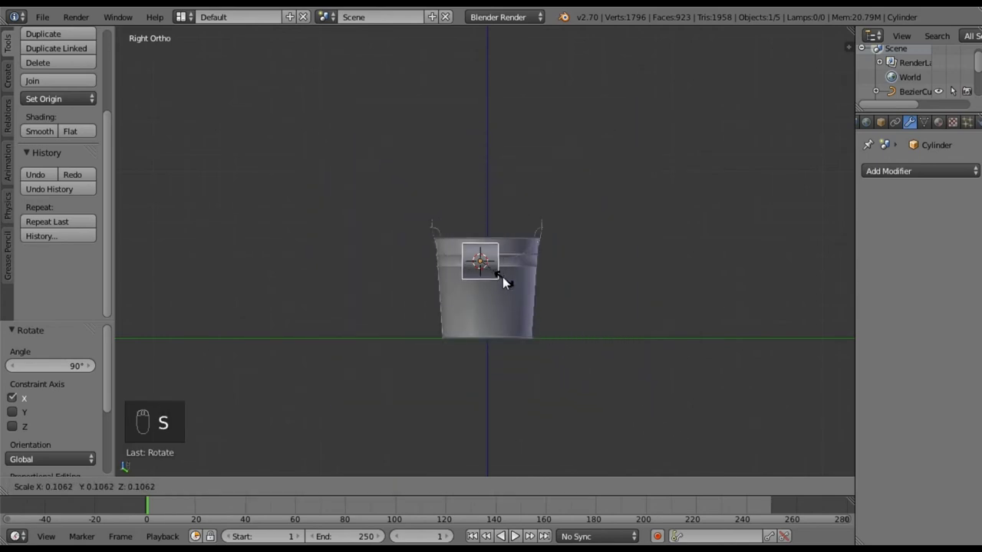
left_click(494, 267)
scroll(496, 268, "up", 7)
middle_click_drag(510, 290, 607, 432)
key("s")
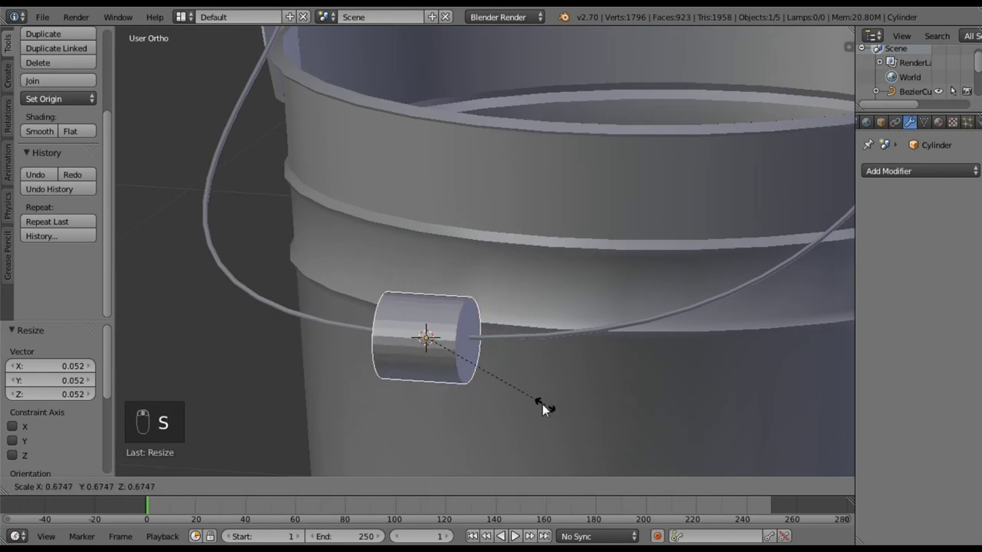
left_click(497, 378)
- Stretch the grip cylinder along the Y axis by a factor of about 3.807
middle_click_drag(492, 387, 561, 384)
scroll(544, 399, "down", 3)
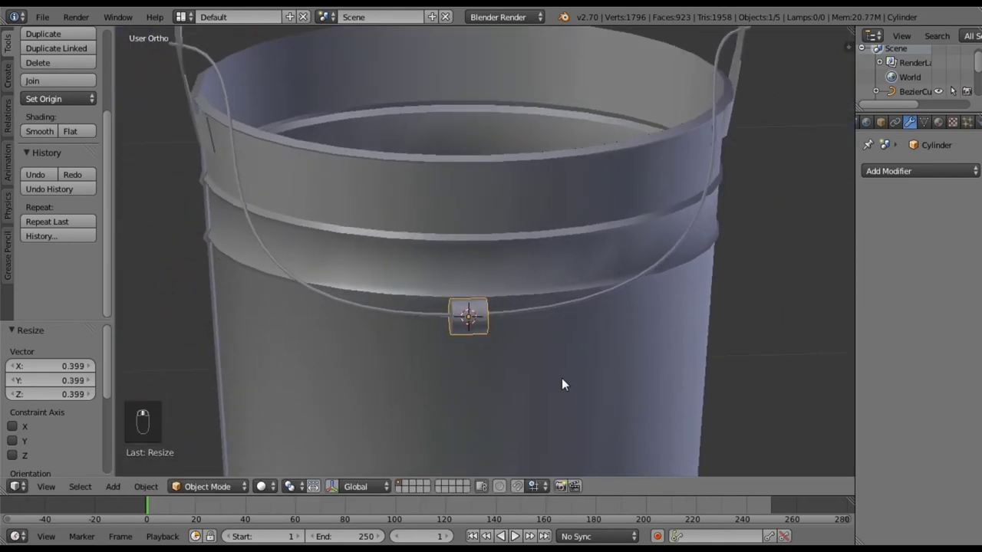
key("s")
key("y")
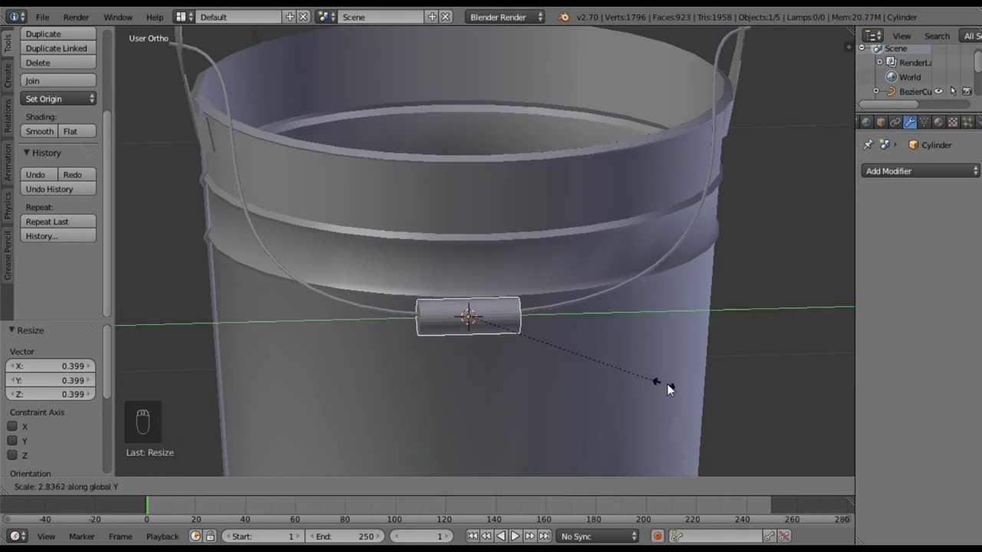
left_click(733, 391)
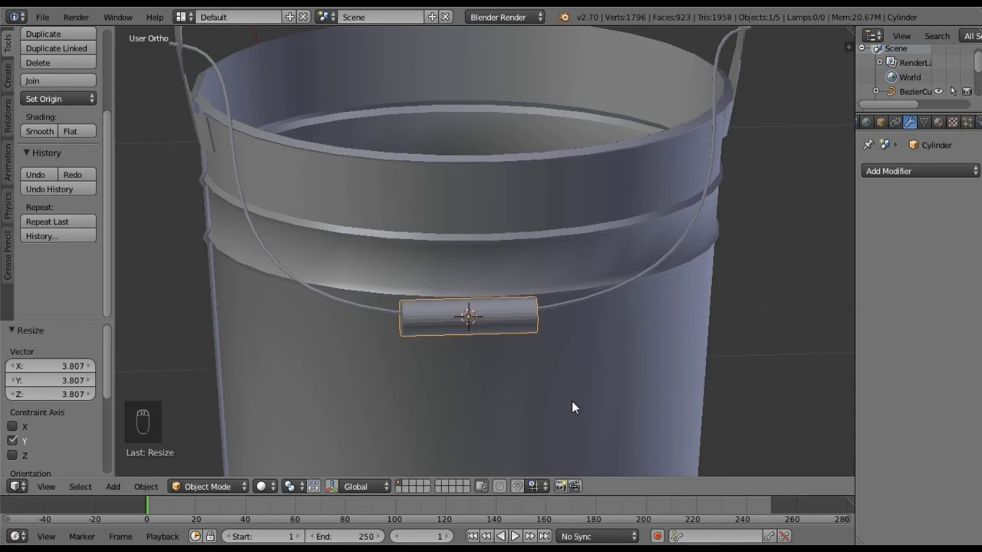
- Move the grip cylinder about -0.010 along the X axis to align it with the handle wire
scroll(502, 374, "up", 1)
middle_click_drag(545, 366, 478, 335)
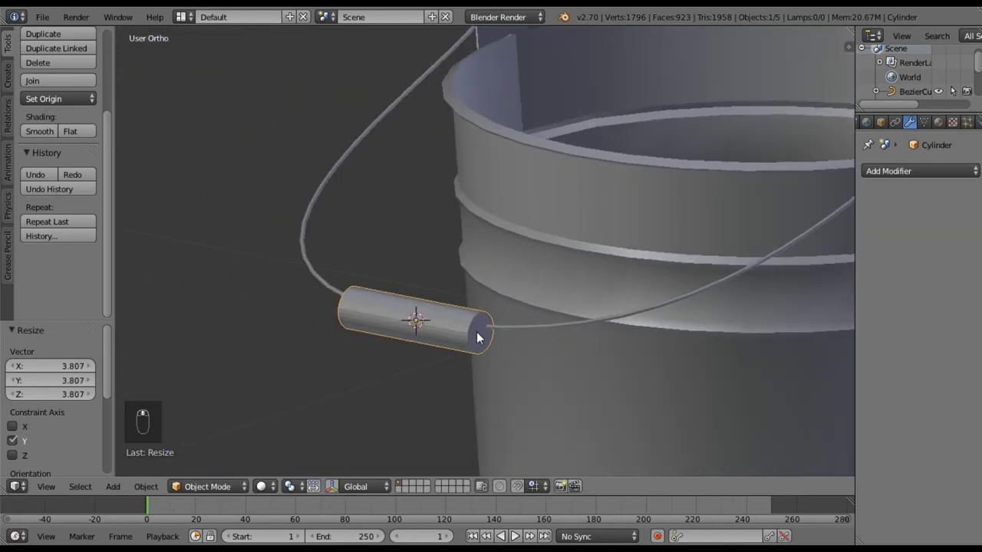
middle_click_drag(391, 335, 442, 332)
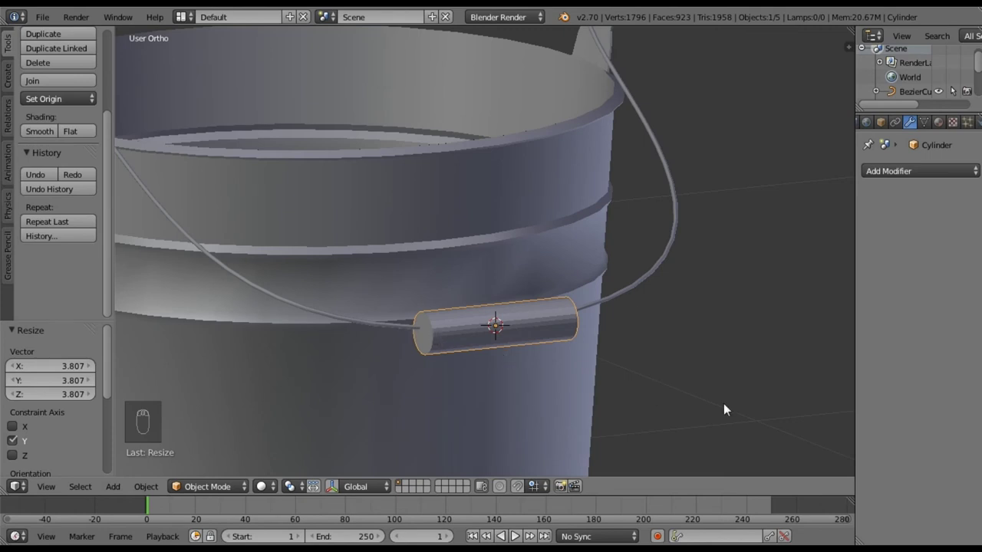
mouse_move(584, 360)
middle_mouse_down()
mouse_move(566, 369)
mouse_move(575, 375)
middle_mouse_up()
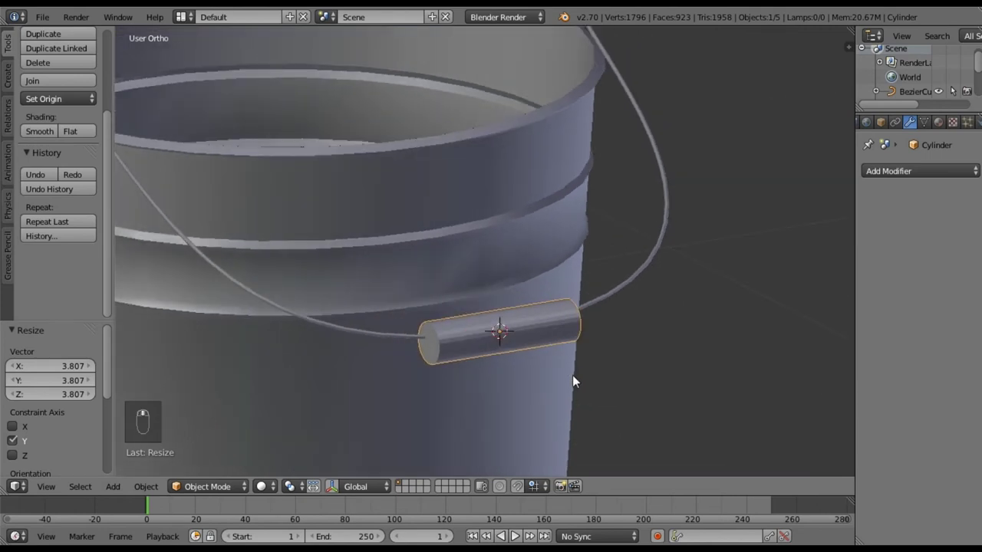
key("g")
key("x")
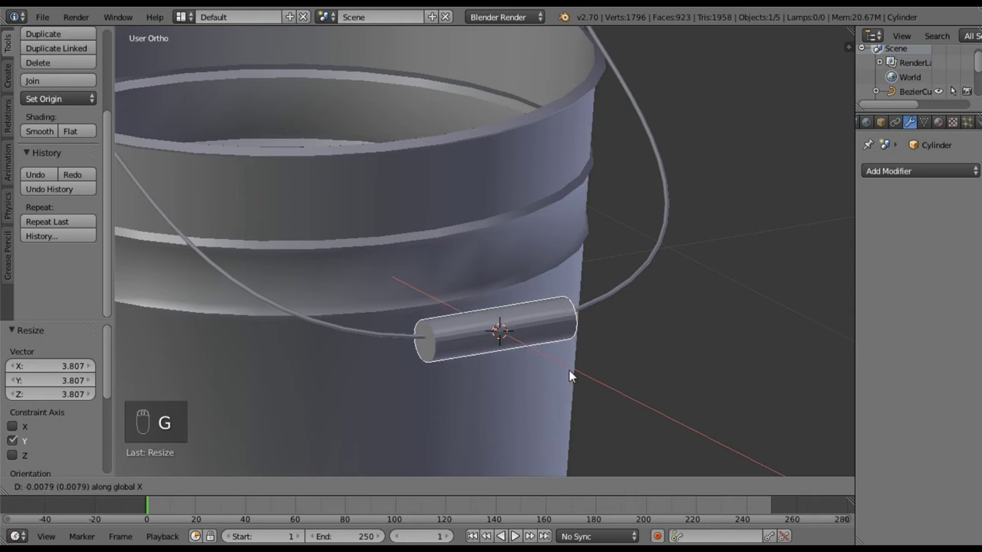
left_click(569, 377)
- Cut four evenly spaced edge loops around the grip cylinder in Edit Mode, leaving them unslid
middle_click_drag(556, 381, 530, 384)
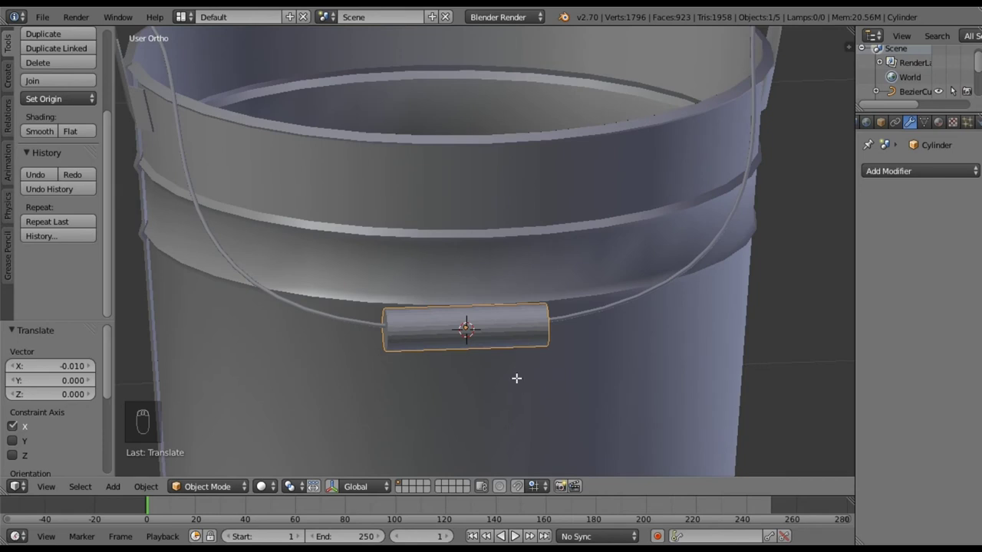
key("Tab")
key("a")
key("a")
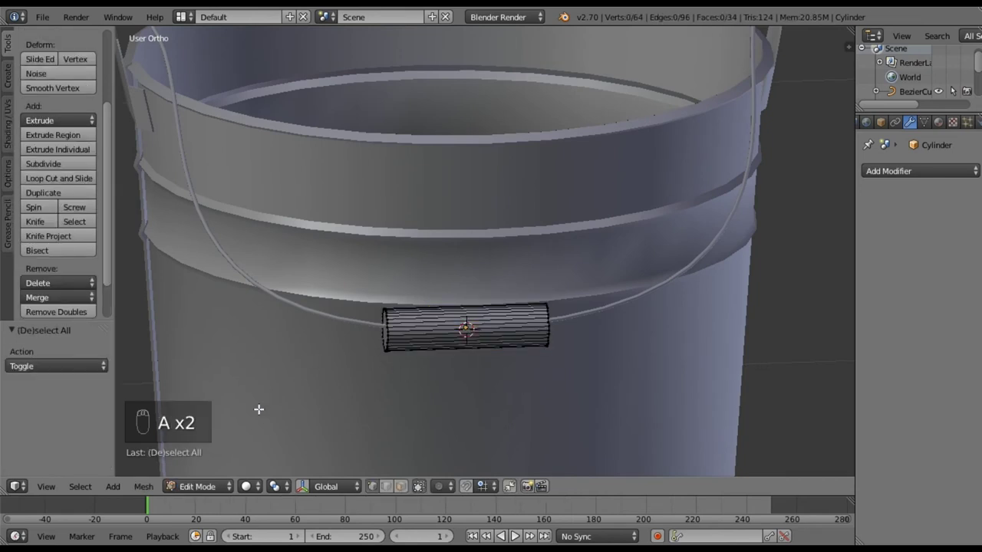
scroll(72, 188, "down", 2)
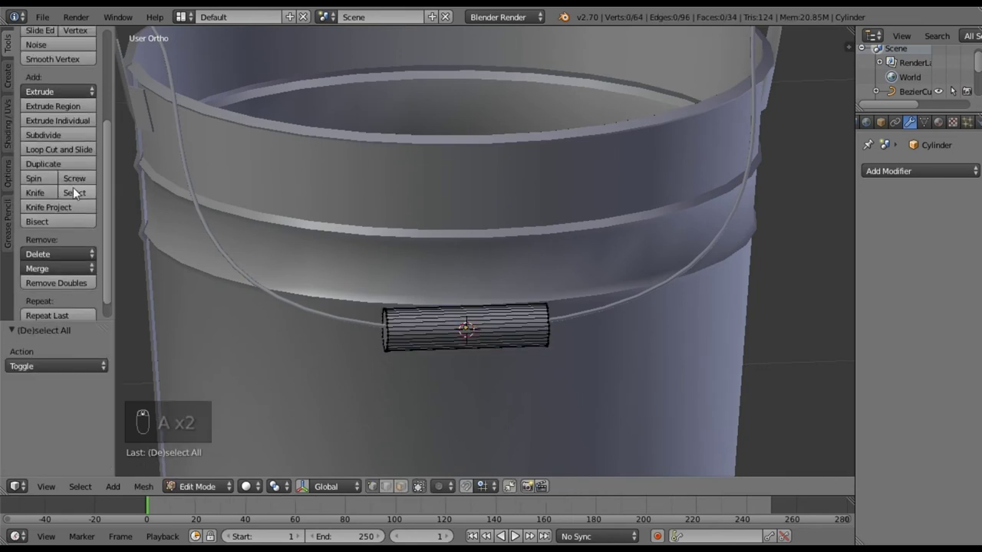
left_click(69, 150)
scroll(478, 354, "up", 1)
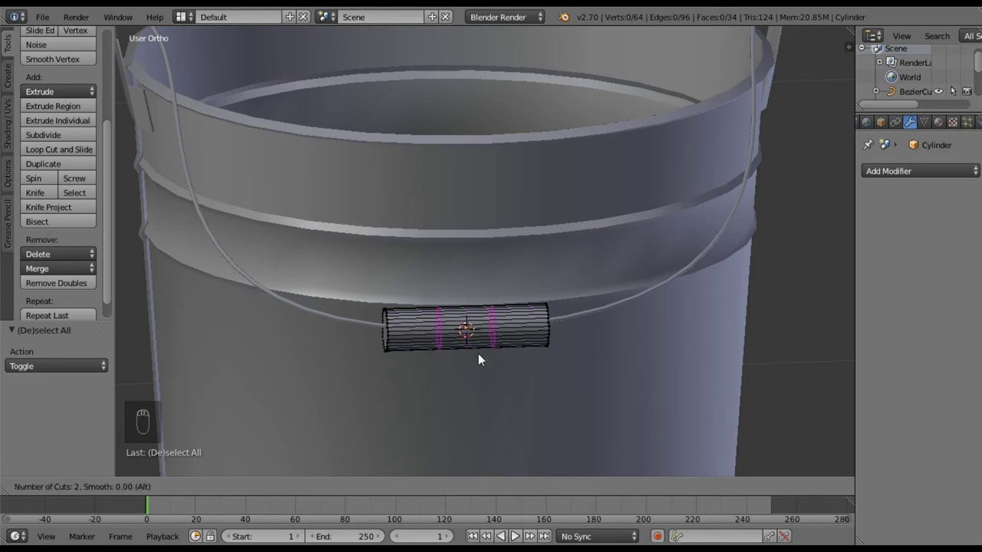
scroll(478, 354, "up", 2)
left_click(478, 354)
right_click(478, 353)
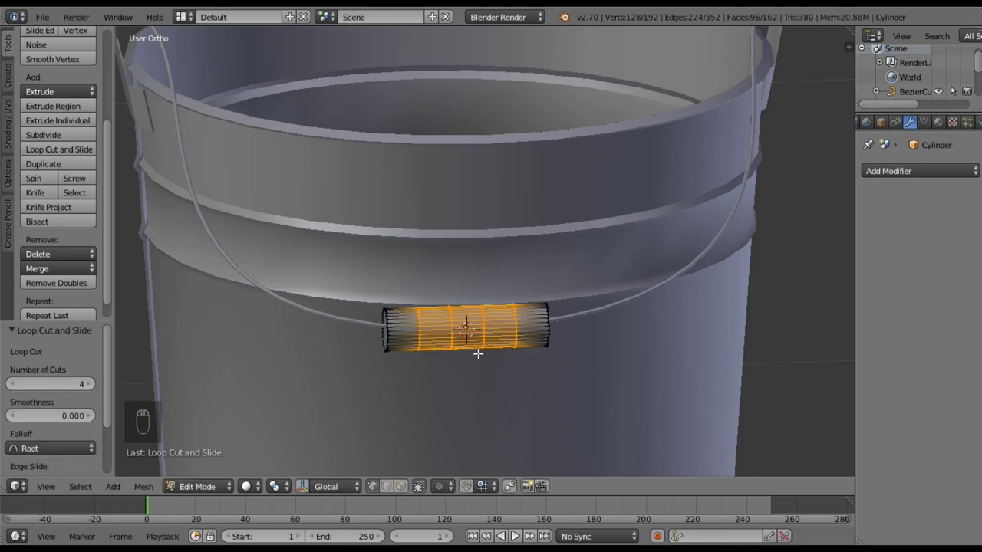
- Scale the two edge loops on one half of the grip closer together along Y by a factor of about 0.522
key("a")
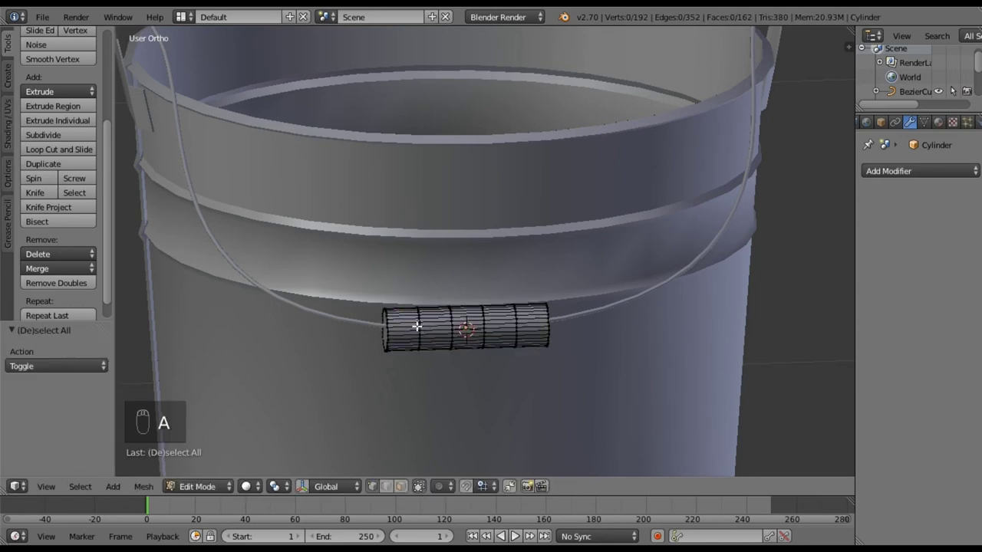
right_click(418, 327, "alt")
key("a")
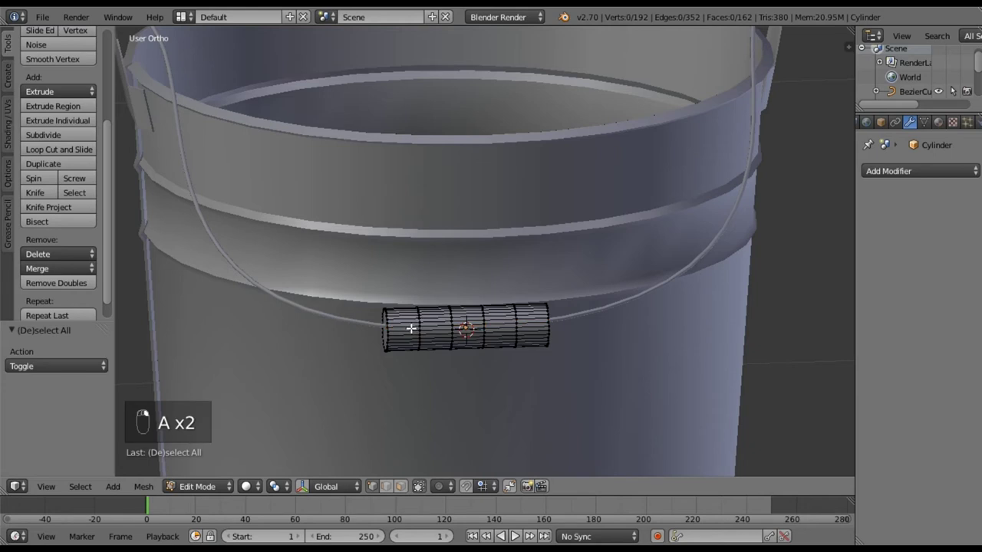
scroll(361, 388, "up", 4)
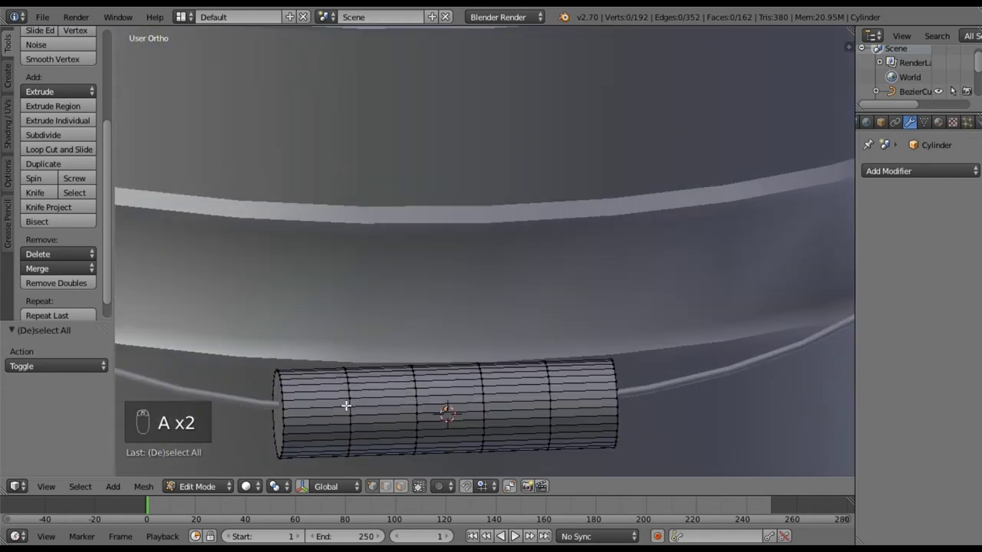
right_click(349, 403, "alt")
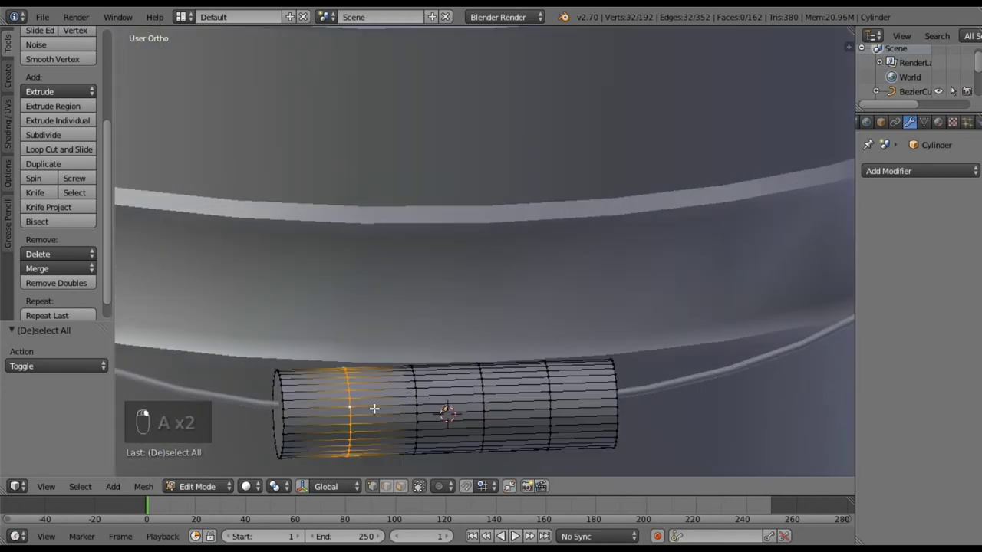
right_click(415, 399, "ctrl")
scroll(422, 435, "down", 3)
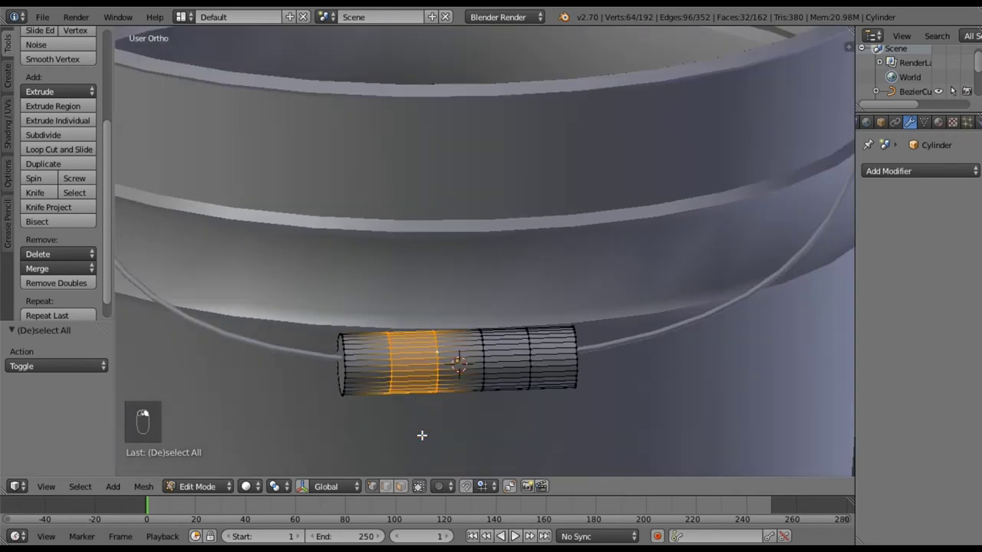
key("s")
key("y")
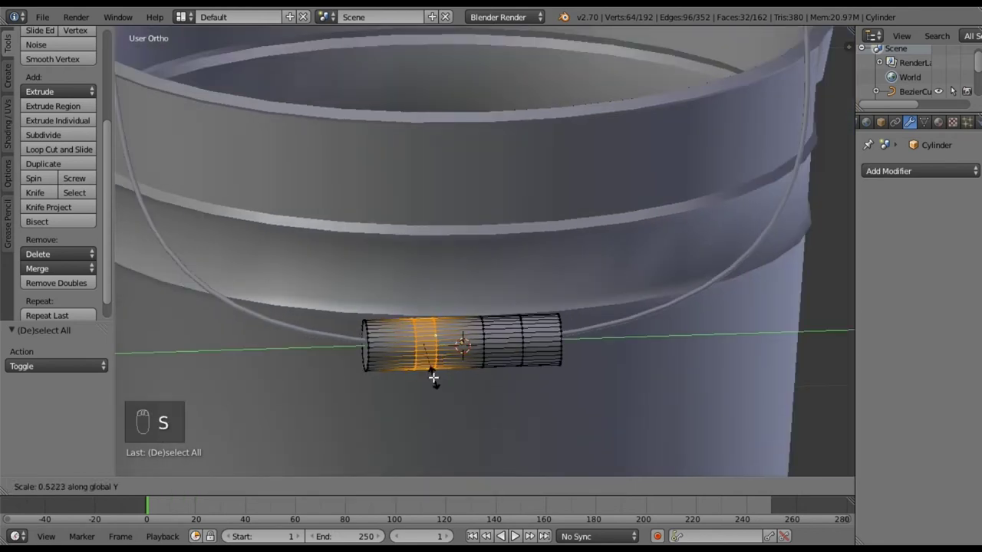
left_click(434, 377)
key("a")
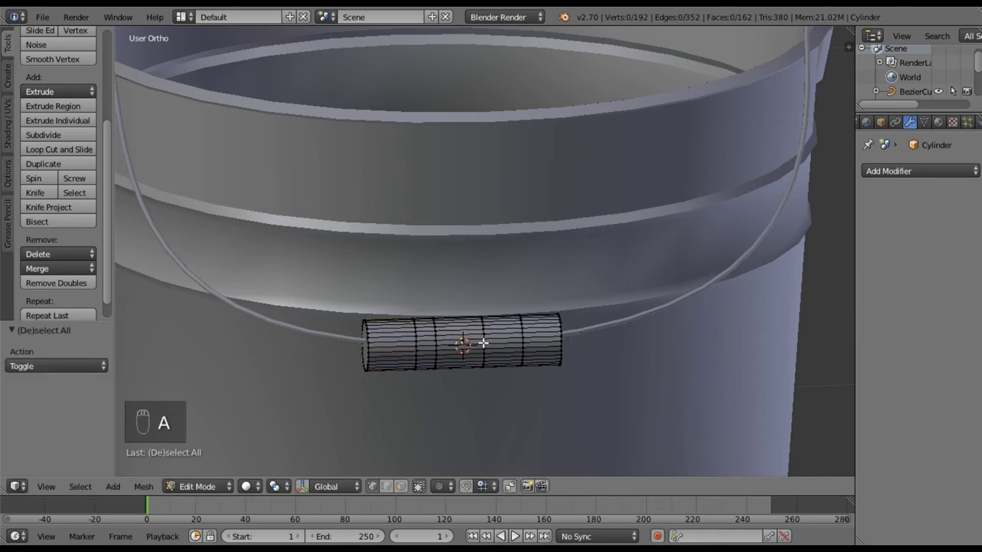
- Scale the other half's pair of grip edge loops along Y by a factor of 0.455
key("space")
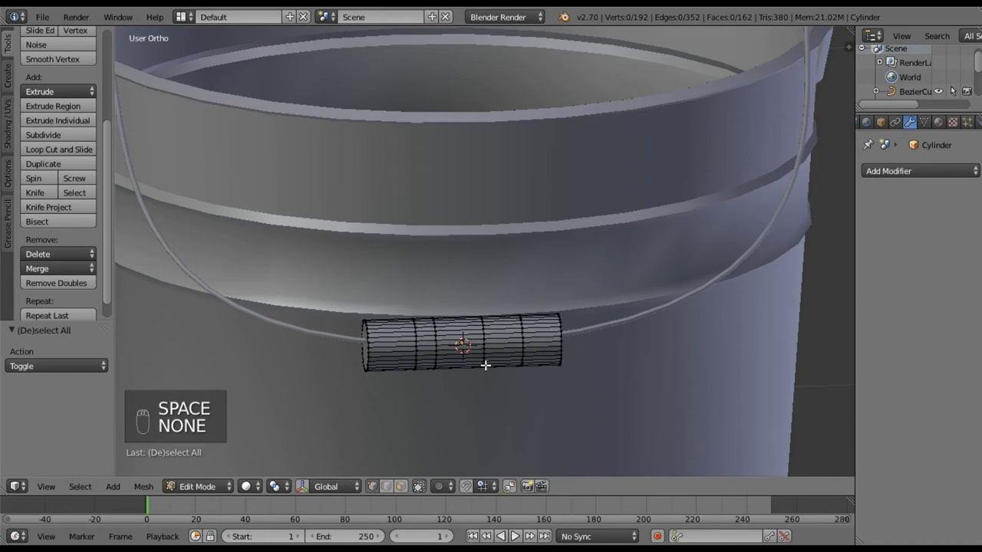
right_click(483, 341, "alt")
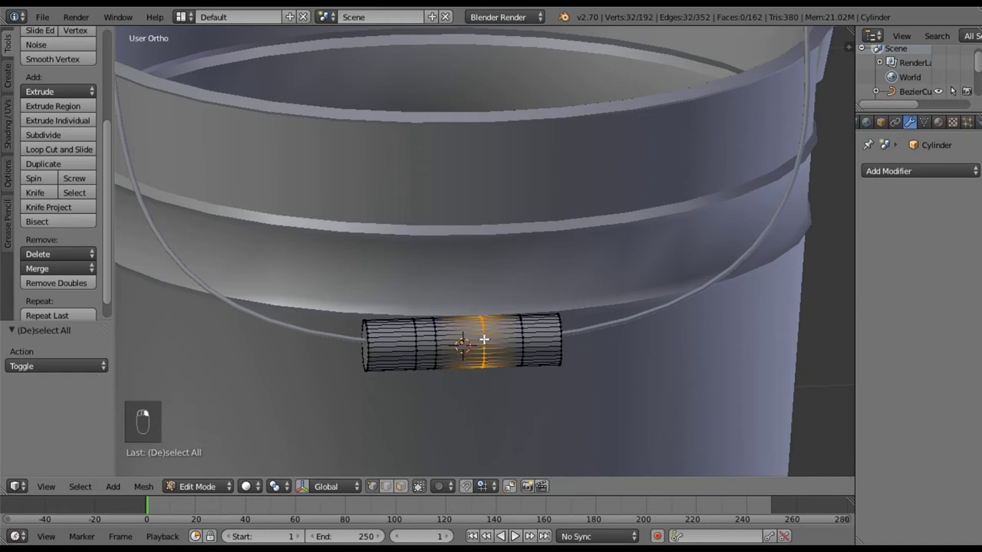
right_click(522, 340, "alt+shift")
key("s")
key("y")
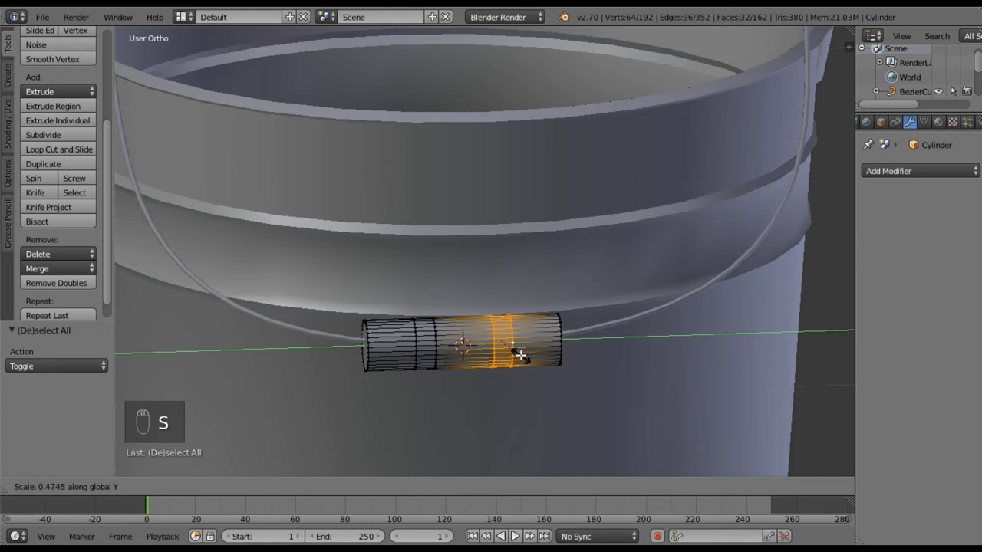
left_click(522, 361)
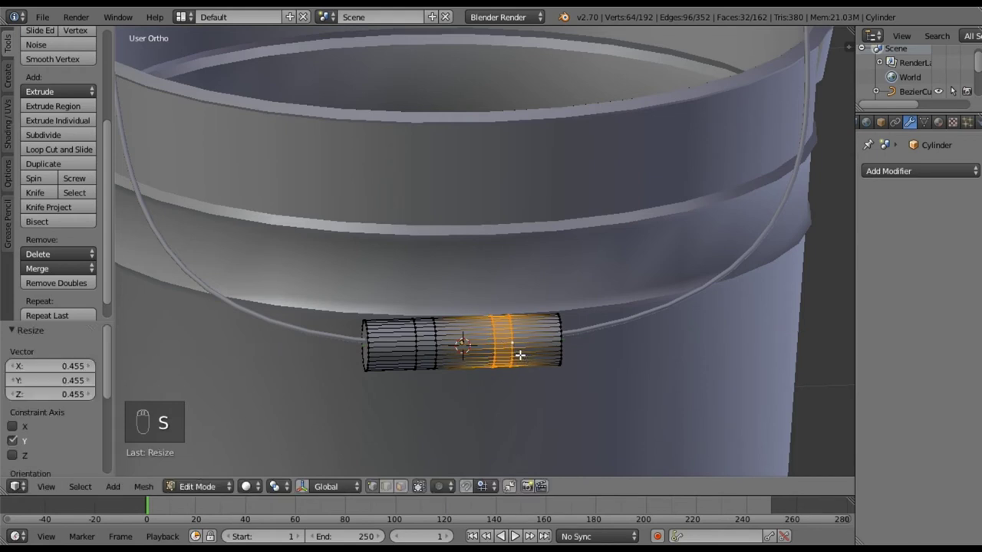
- Select all four inner grip loops as faces, excluding the middle band so only the two narrow face bands stay selected
right_click(436, 338, "alt+shift")
right_click(415, 338, "alt+shift")
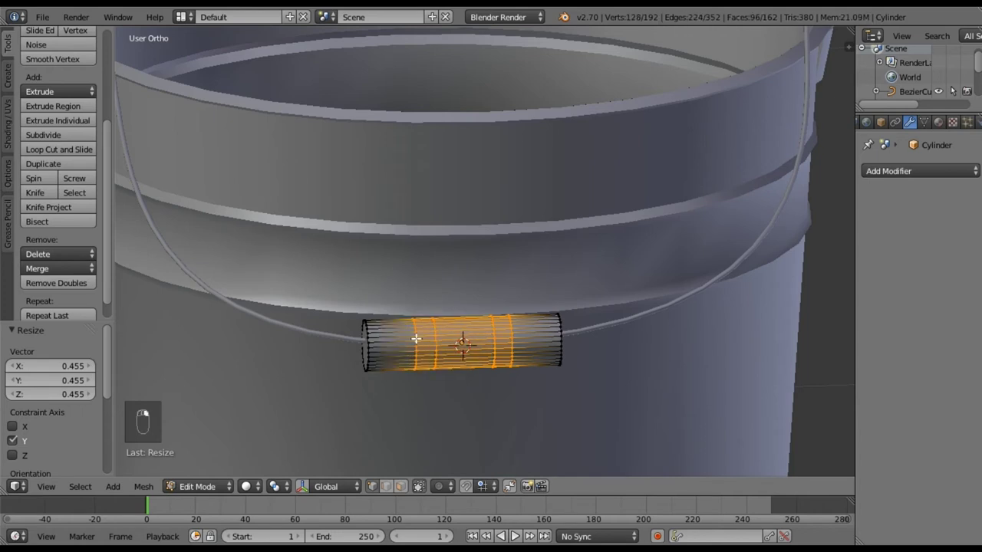
scroll(493, 389, "up", 3)
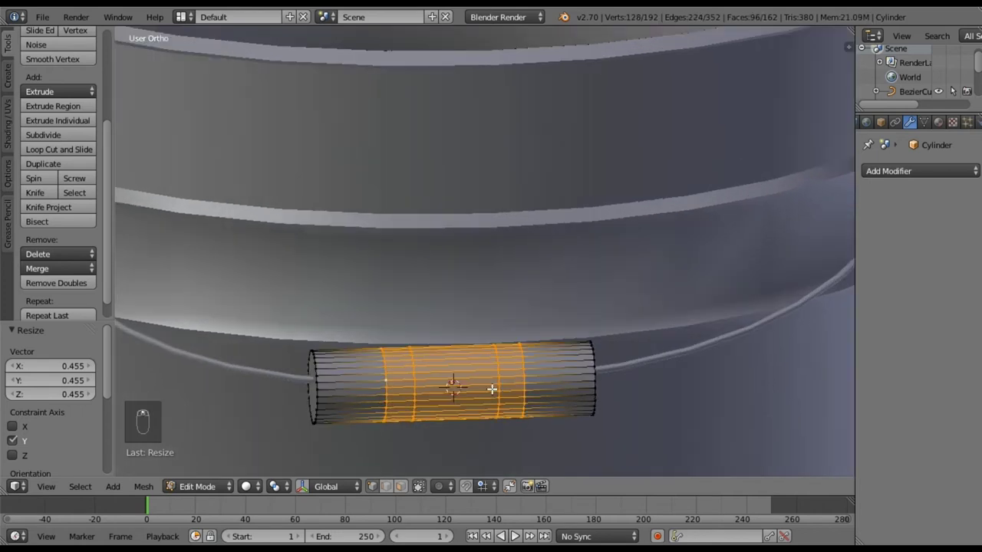
left_click(402, 487)
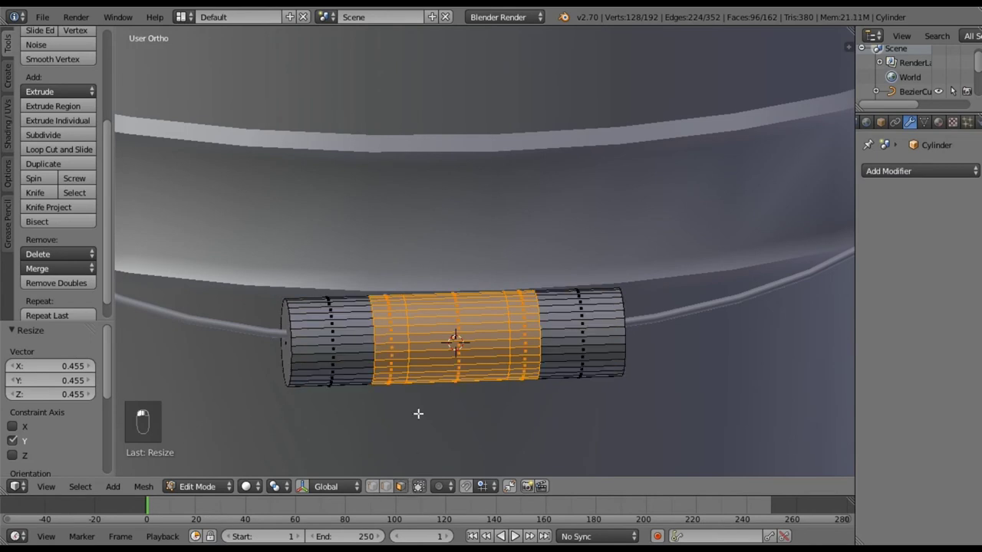
key("z")
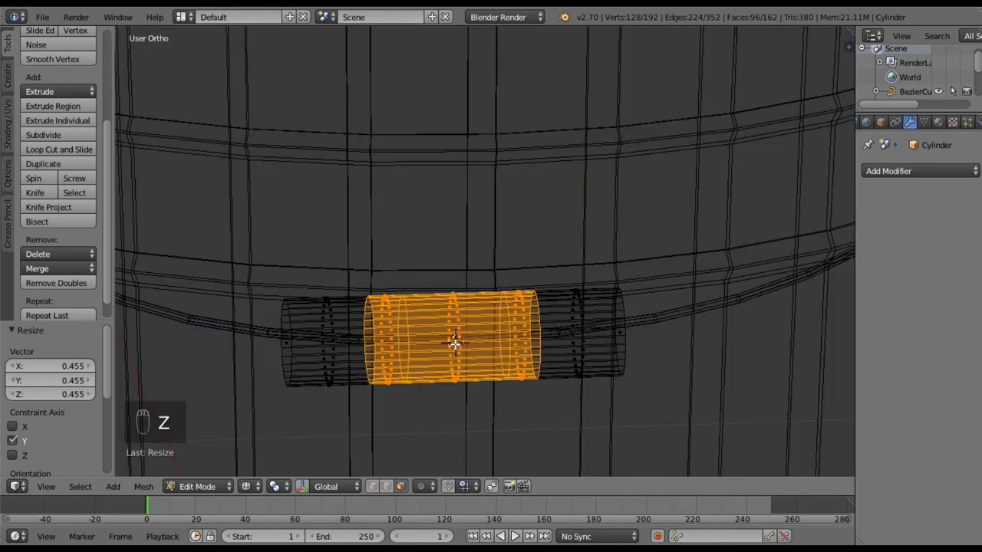
mouse_move(468, 283)
left_mouse_down("ctrl")
mouse_move(449, 279)
mouse_move(446, 353)
mouse_move(465, 407)
mouse_move(475, 385)
left_mouse_up("ctrl")
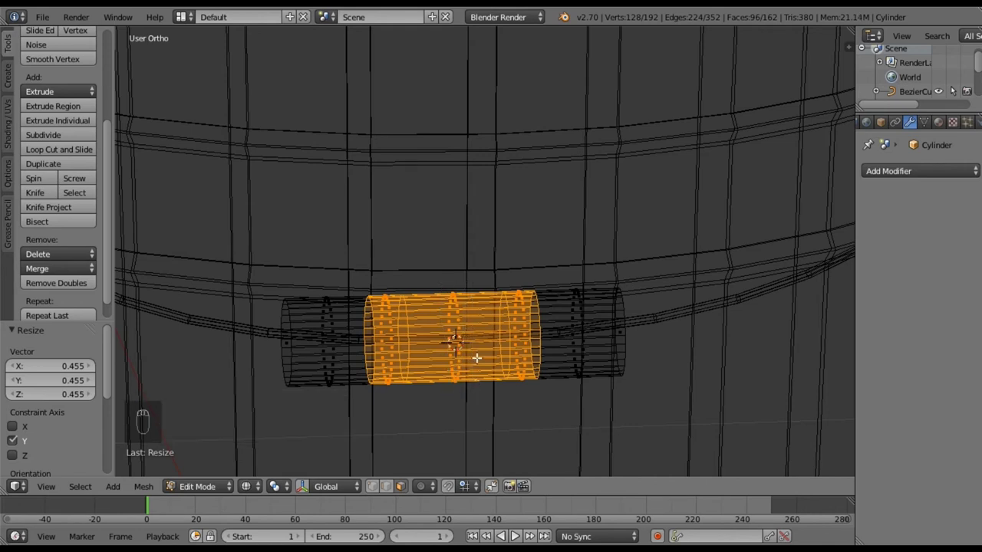
mouse_move(469, 279)
left_mouse_down("ctrl")
mouse_move(427, 353)
mouse_move(469, 306)
mouse_move(469, 287)
left_mouse_up("ctrl")
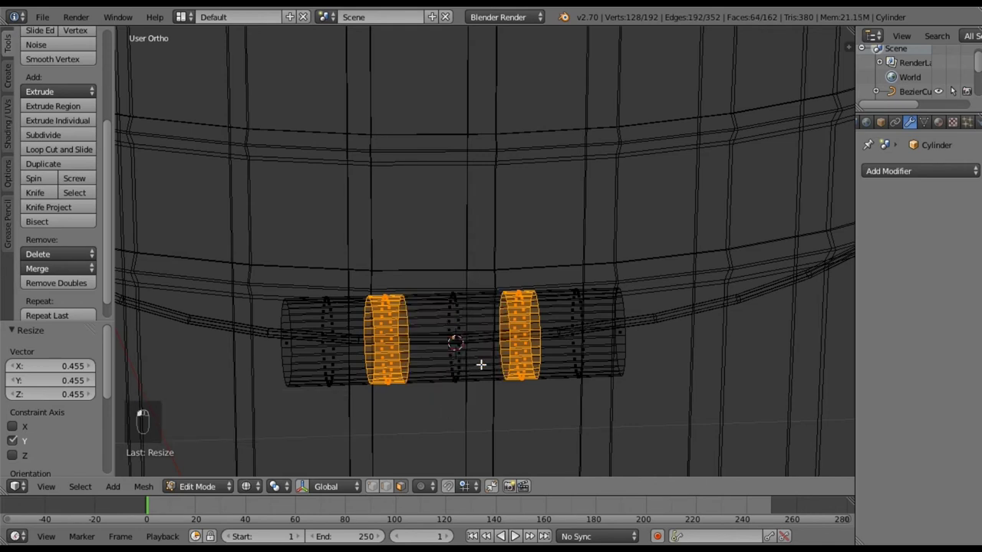
scroll(480, 364, "down", 1)
key("Tab")
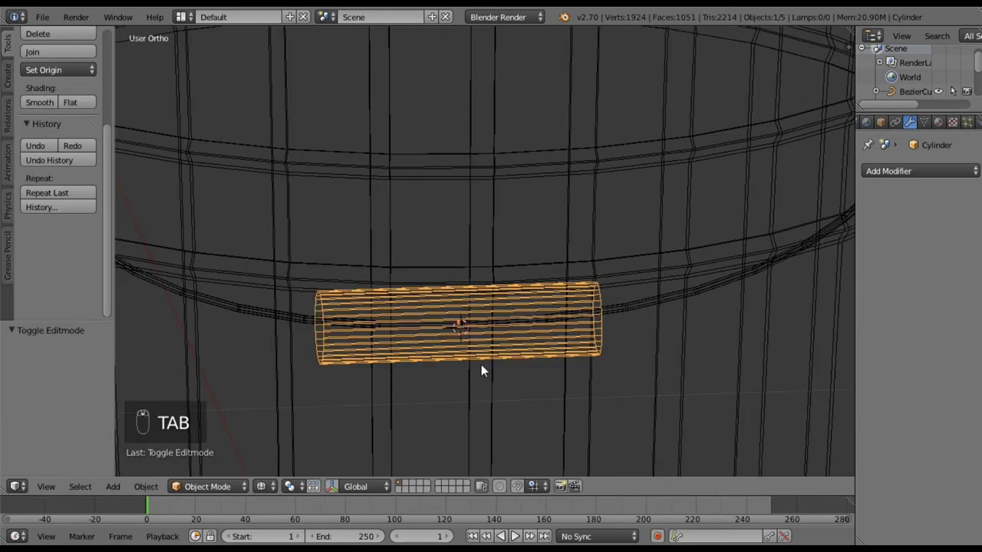
key("Tab")
key("a")
key("a")
key("a")
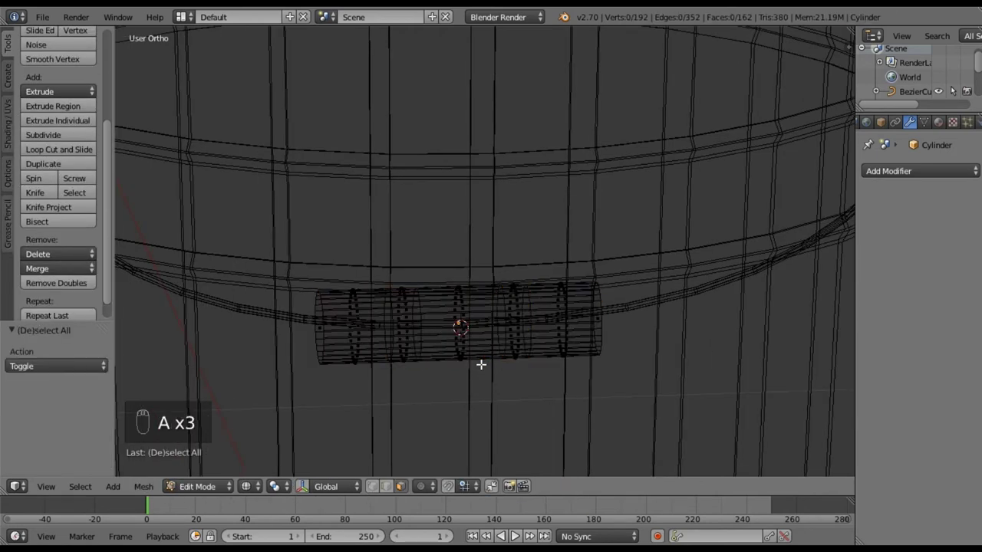
key("a")
key("ctrl+z")
key("ctrl+z")
key("ctrl+z")
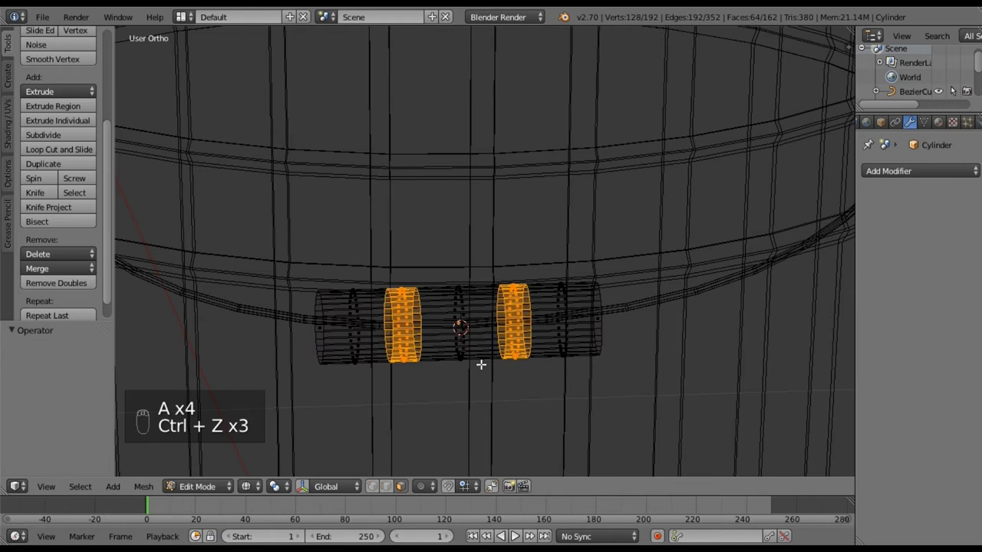
- Scale the two narrow face bands of the grip down together by a factor of about 0.807, and clear the selection
key("z")
scroll(507, 364, "down", 1)
scroll(503, 359, "up", 2)
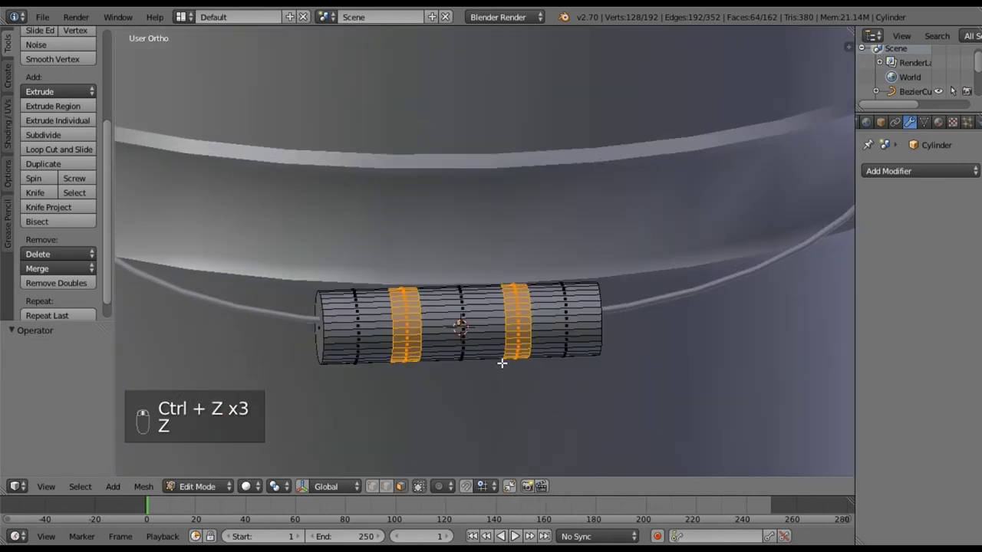
key("s")
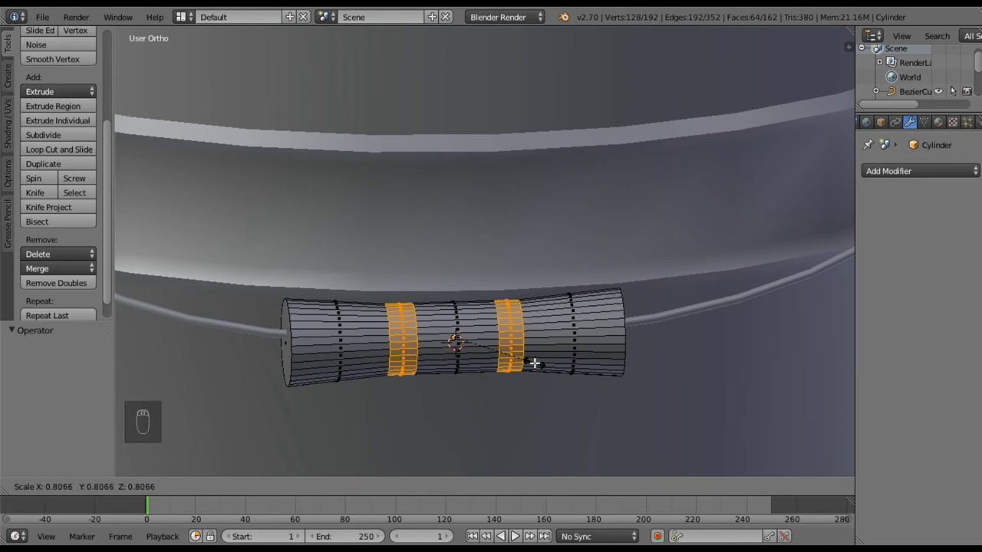
left_click(534, 363)
key("a")
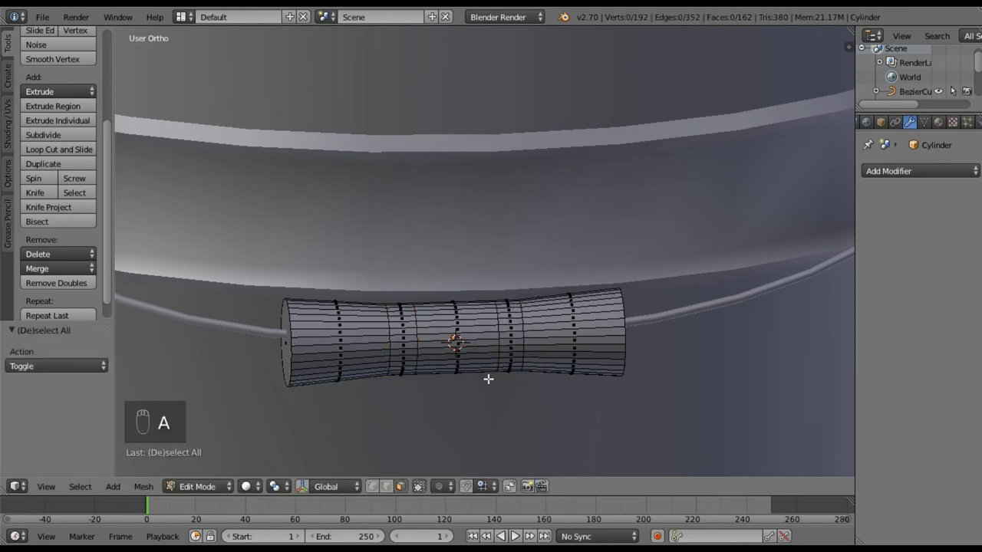
- Scale the grip's middle face band up slightly by a factor of about 1.013, and clear the selection
key("z")
mouse_move(471, 311)
left_mouse_down("ctrl")
mouse_move(433, 307)
mouse_move(450, 424)
mouse_move(486, 406)
left_mouse_up("ctrl")
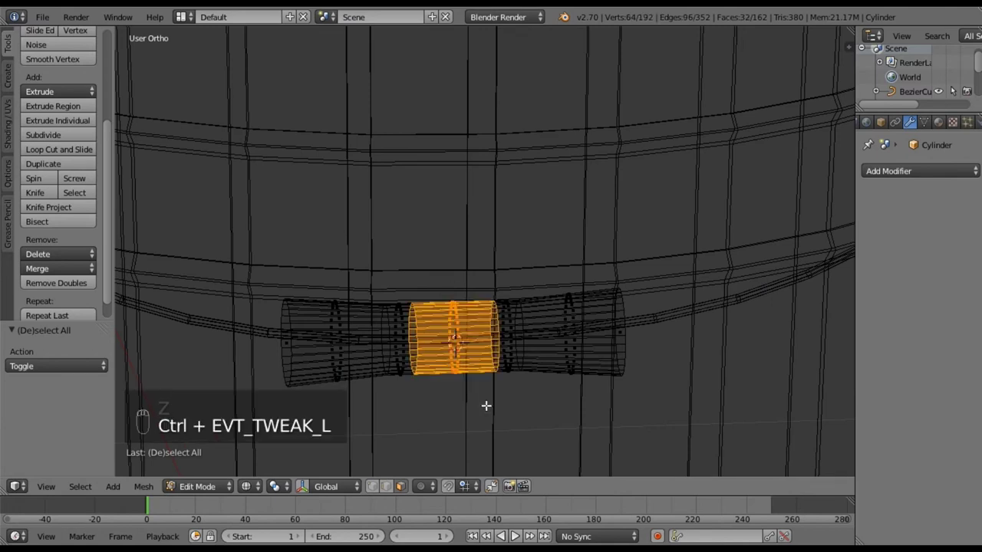
key("z")
key("s")
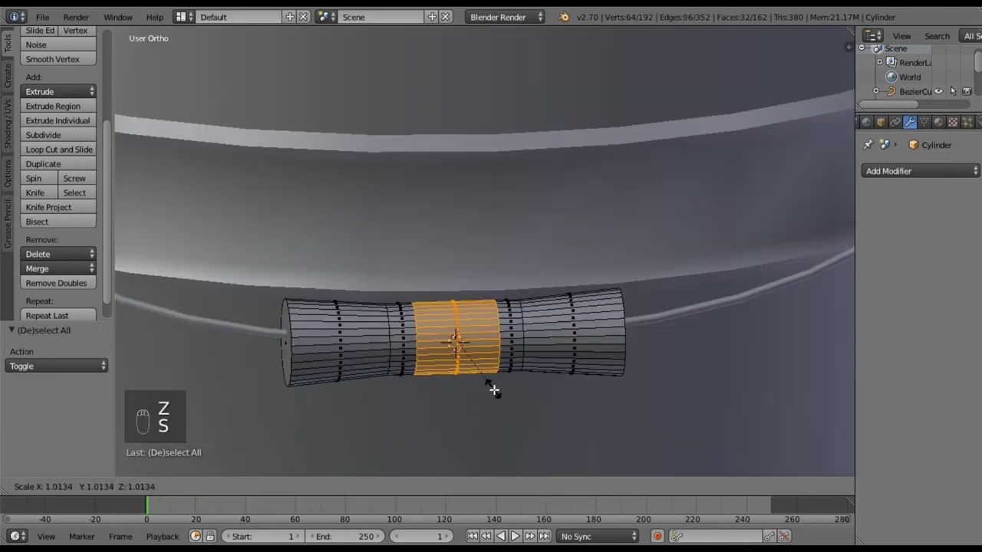
left_click(495, 391)
key("a")
- Return to Object Mode, apply smooth shading to the grip and give it an Edge Split modifier
scroll(466, 378, "down", 3)
middle_click_drag(464, 377, 530, 375)
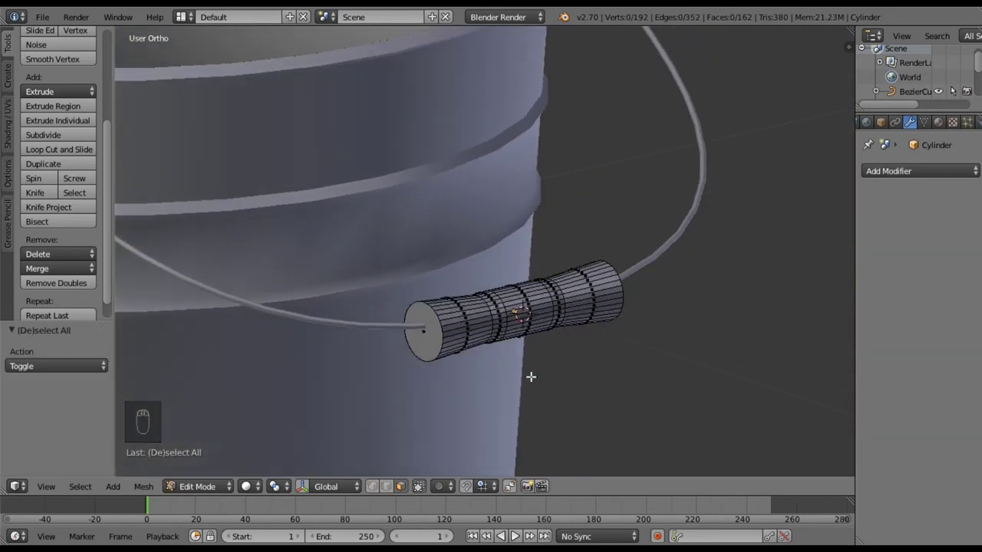
key("Tab")
scroll(531, 376, "up", 2)
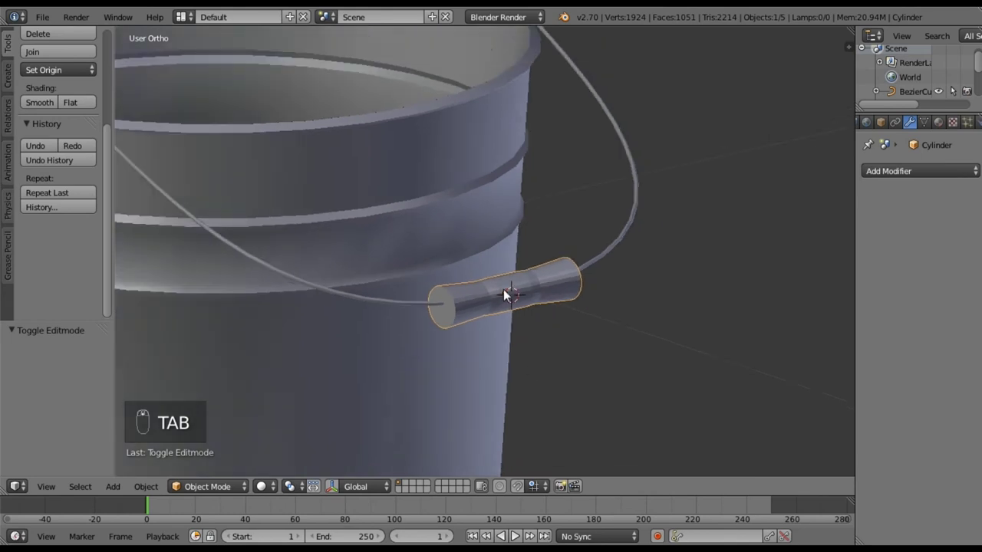
left_click(53, 103)
left_click(862, 171)
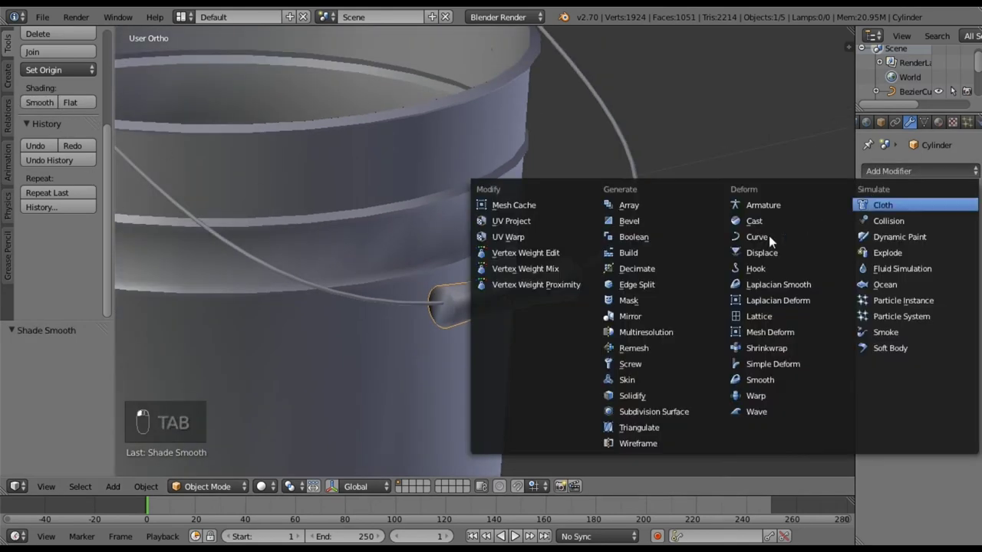
left_click(622, 290)
middle_click_drag(622, 289, 583, 303)
scroll(397, 350, "down", 4)
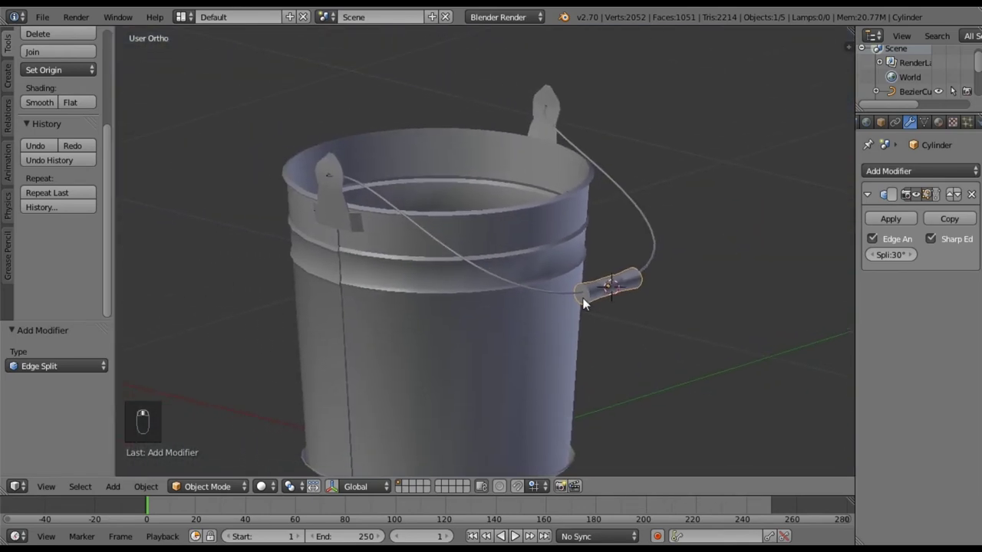
- Open the bucket body in Edit Mode and turn off the edit-mode display of both its modifiers
middle_click_drag(469, 383, 518, 309)
right_click(468, 273)
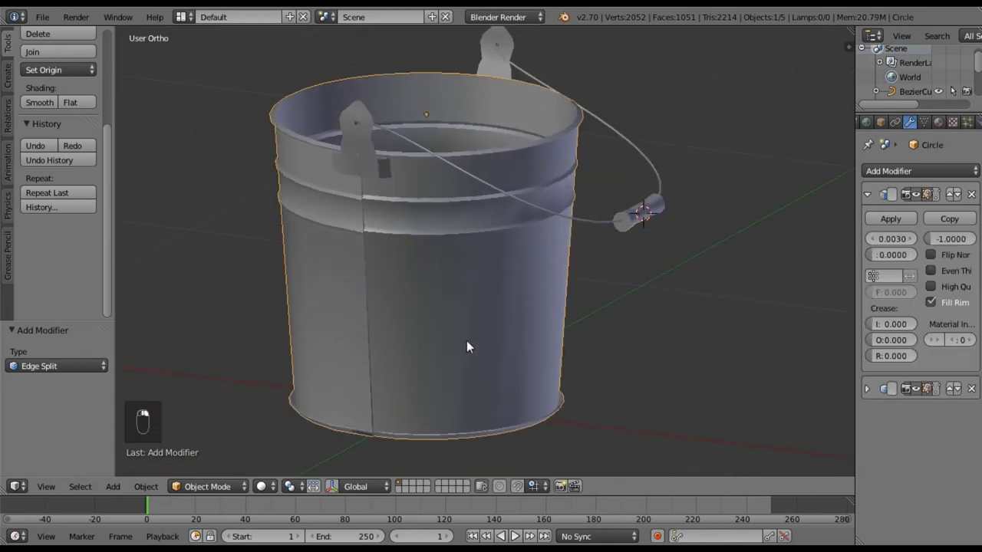
middle_click_drag(454, 339, 583, 321, "shift")
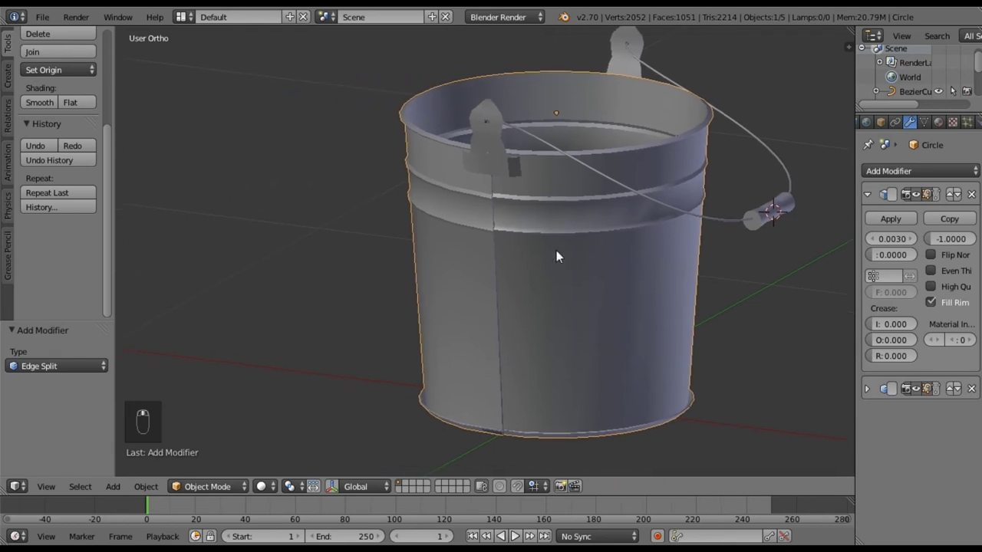
key("Tab")
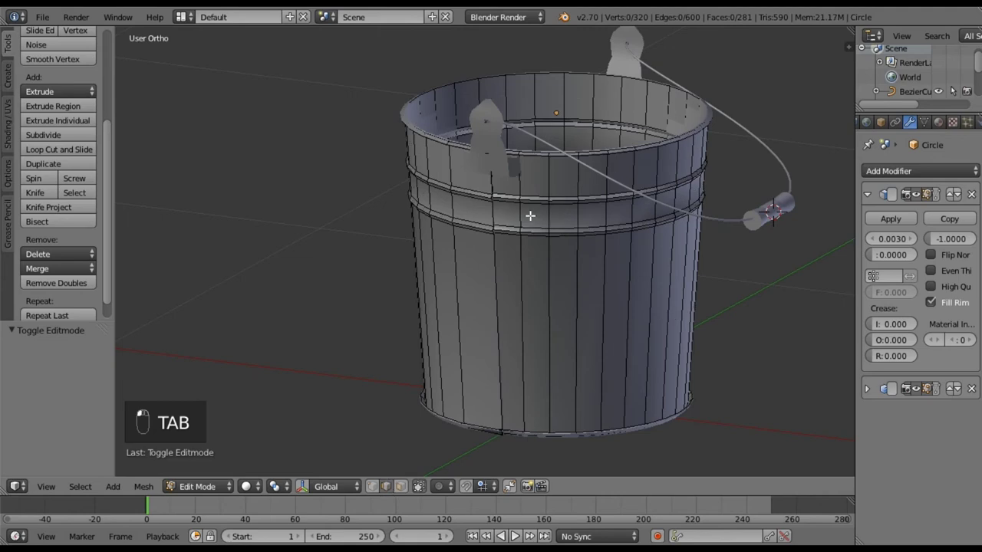
scroll(534, 213, "up", 5)
middle_click_drag(651, 176, 361, 226)
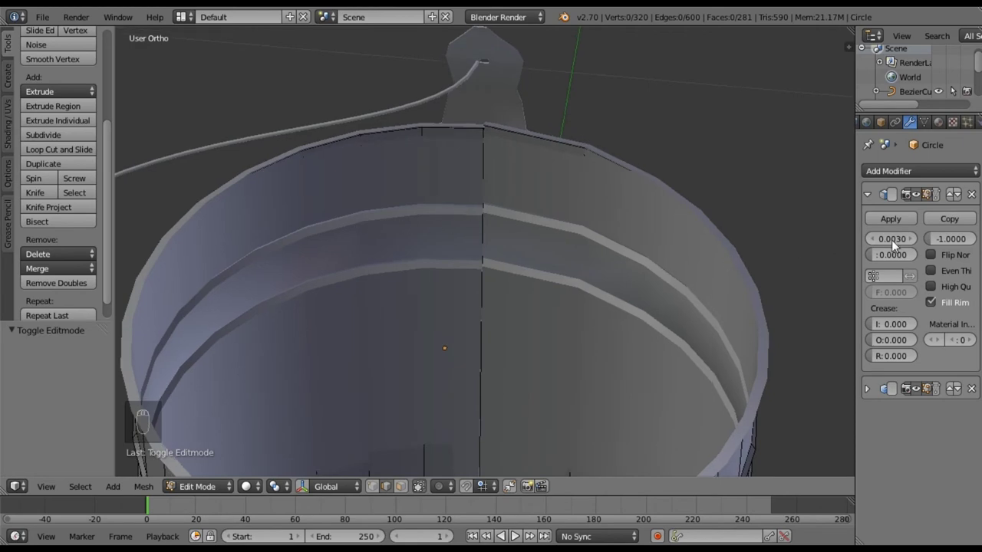
left_click(928, 194)
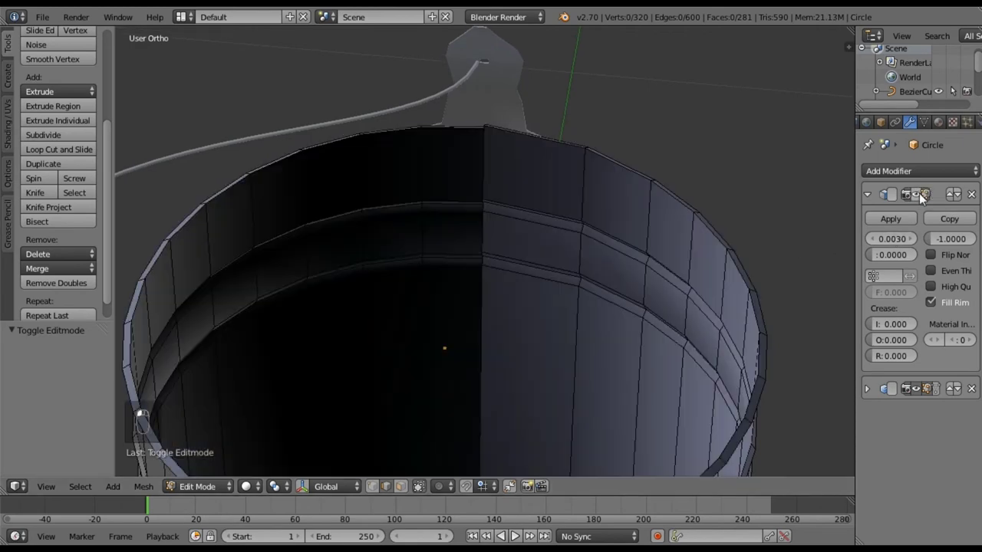
left_click(919, 388)
middle_click_drag(511, 227, 474, 204)
scroll(474, 203, "up", 5)
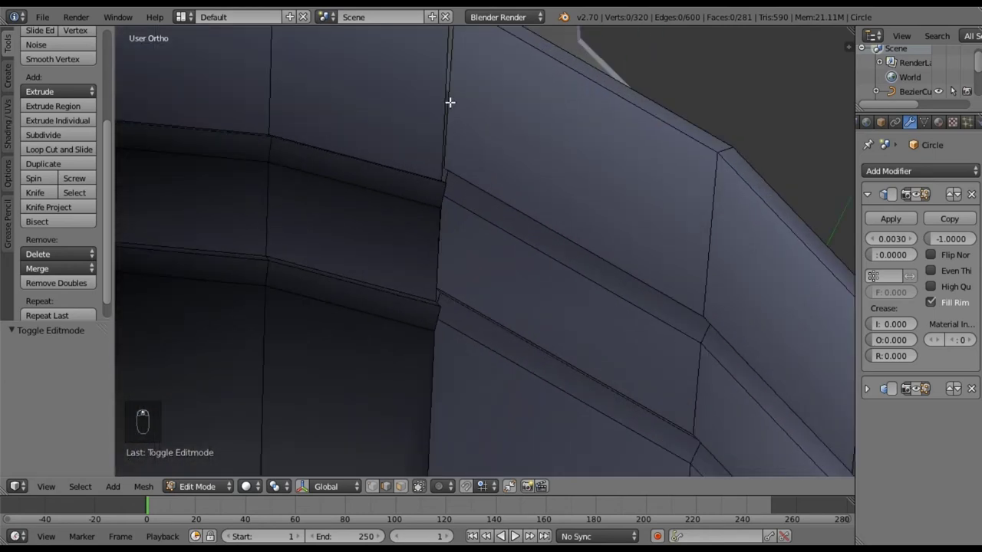
- Return the bucket body to Object Mode and turn the viewport display of both its modifiers back on
scroll(509, 209, "down", 6)
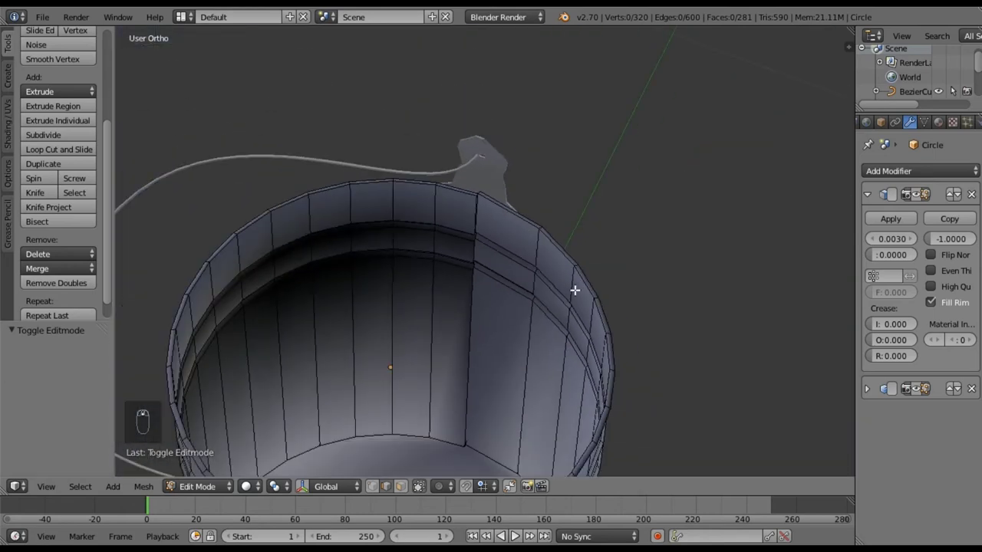
key("KP_3")
middle_click_drag(714, 234, 428, 168, "shift")
scroll(462, 204, "down", 3)
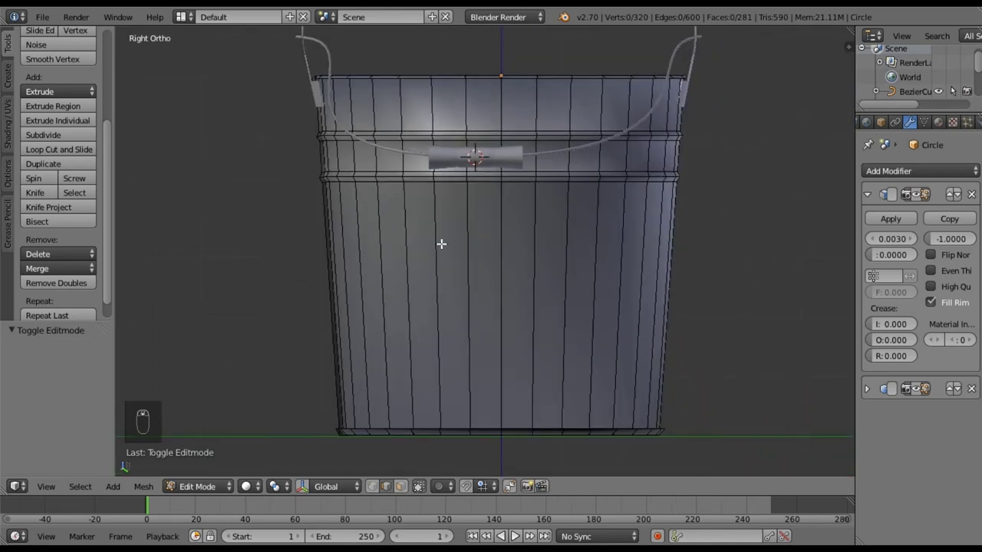
key("a")
key("a")
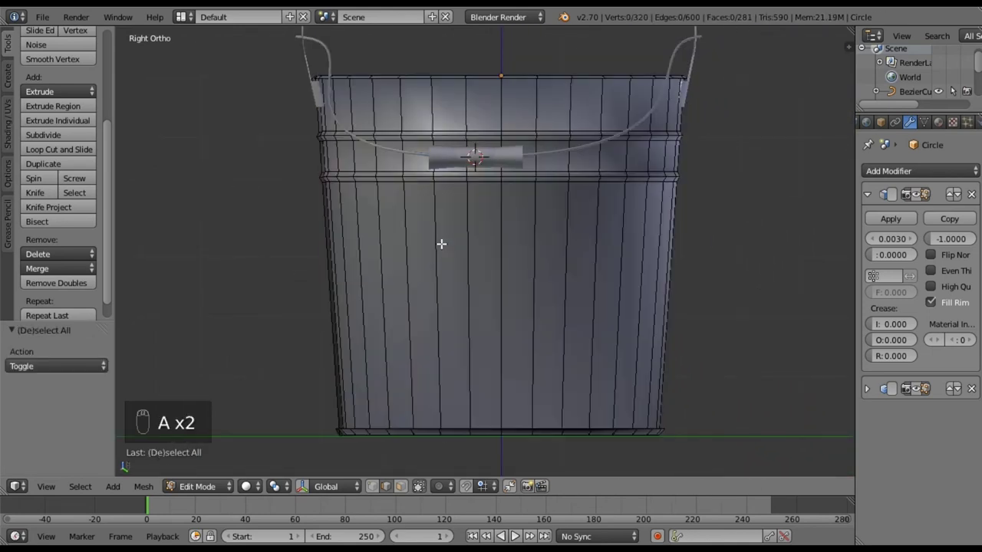
key("Tab")
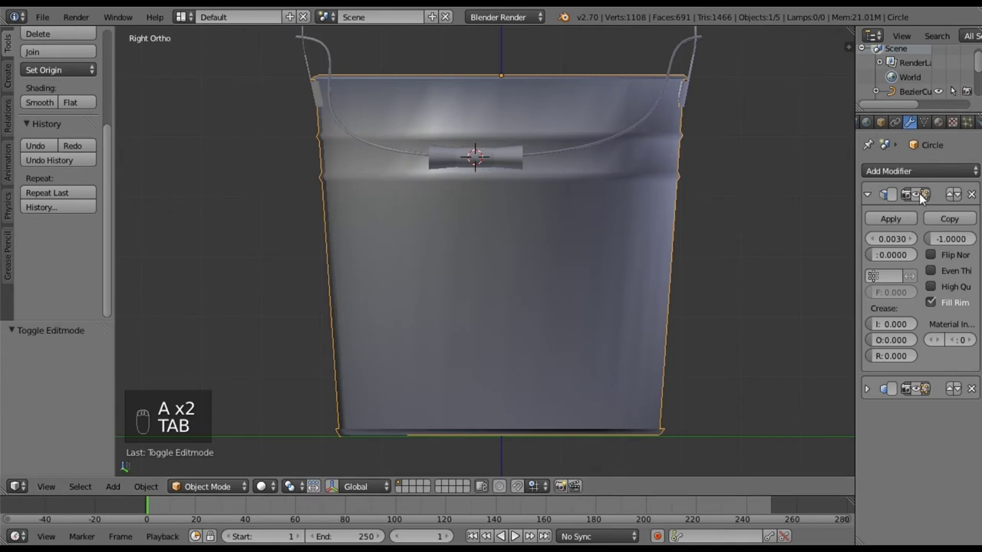
left_click(915, 389)
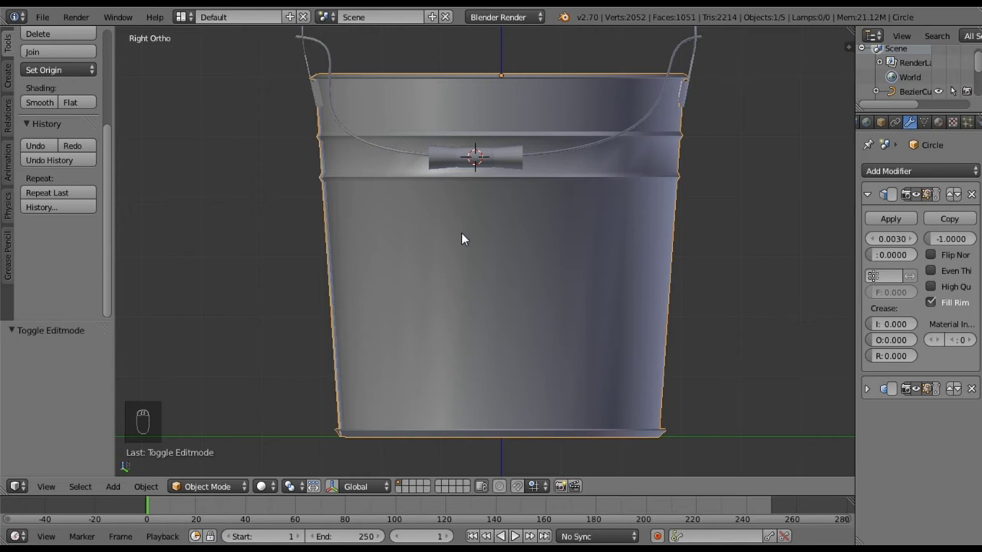
- Apply the bucket body's rotation and scale, and map its entire mesh with Cylinder Projection from the right orthographic view
key("ctrl+a")
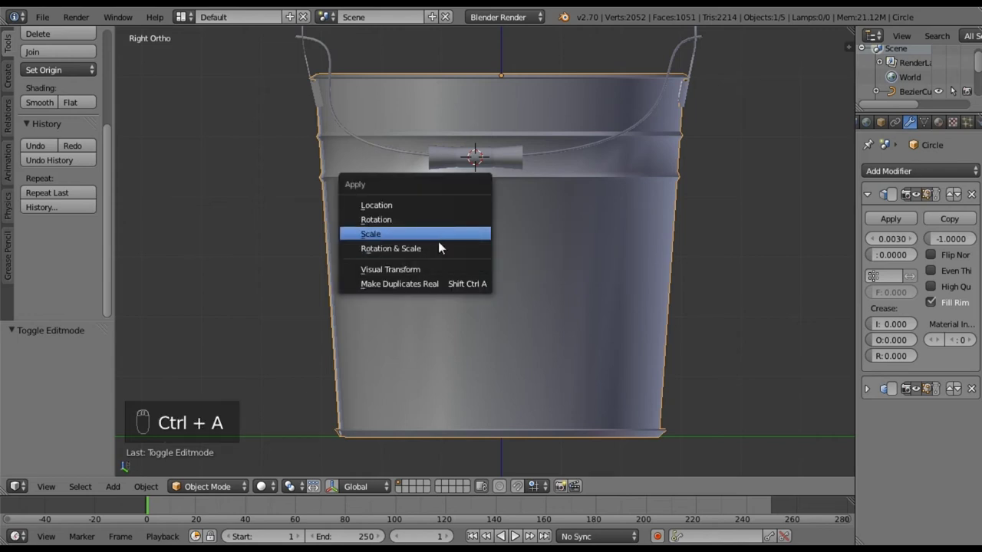
left_click(439, 247)
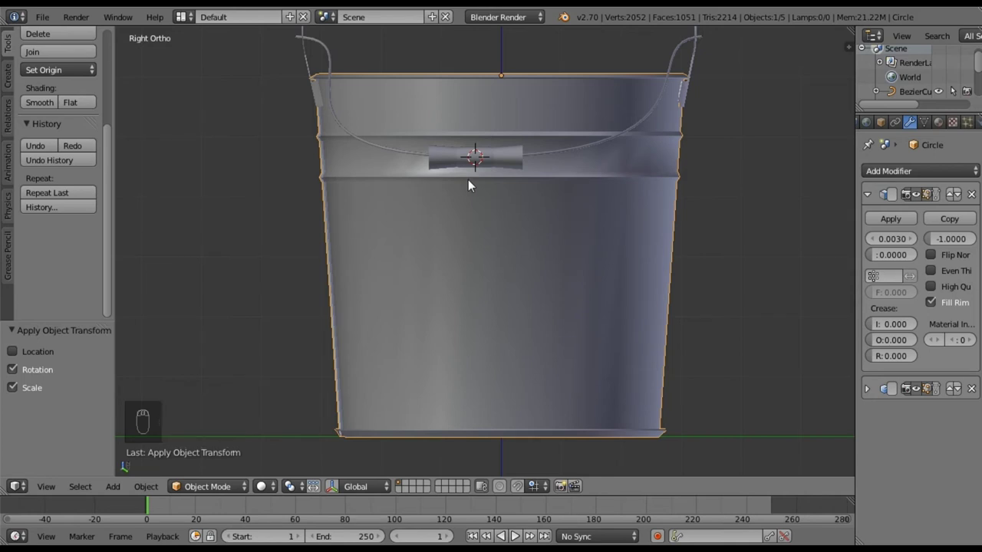
key("Tab")
key("a")
key("a")
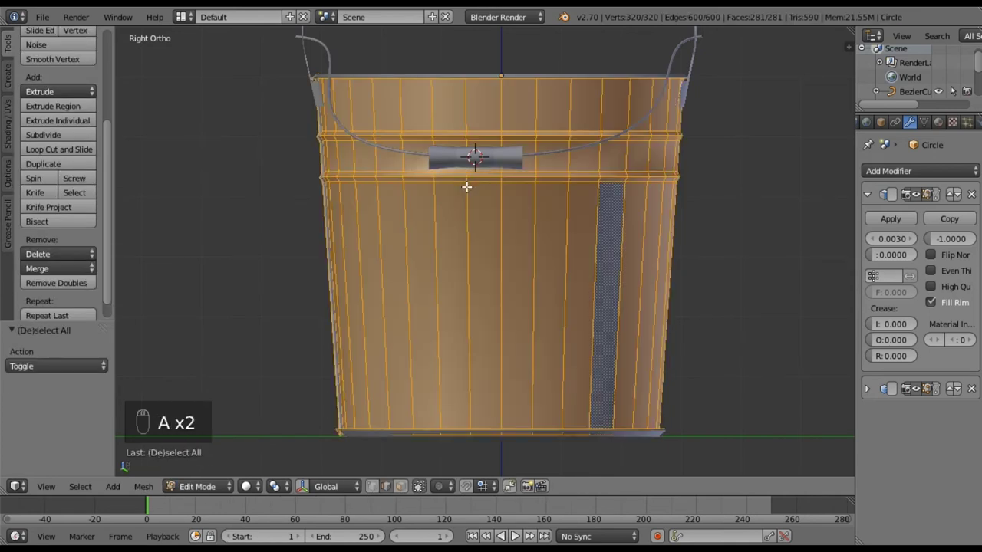
key("u")
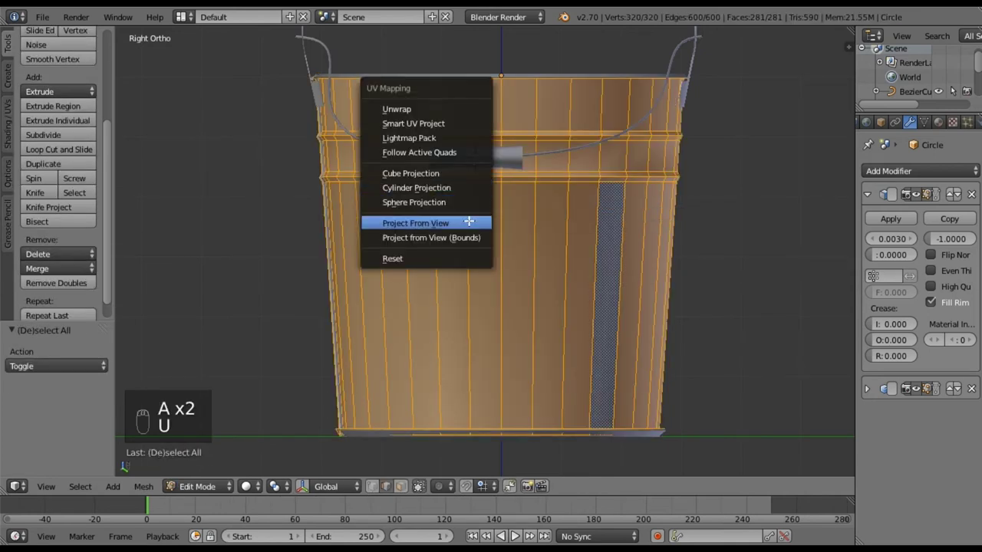
left_click(444, 188)
- Switch the workspace to the Compositing layout and set the render engine to Cycles Render
left_click(192, 17)
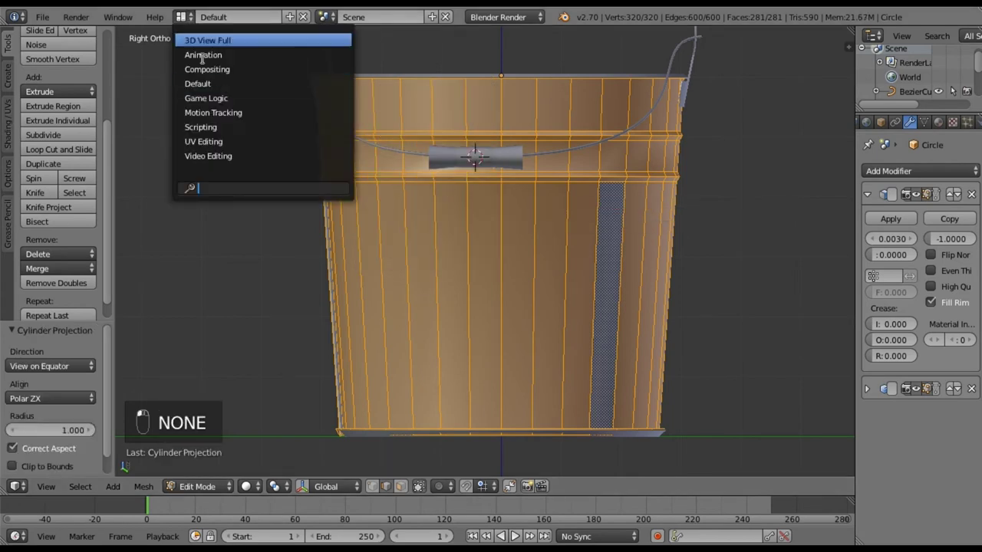
left_click(217, 68)
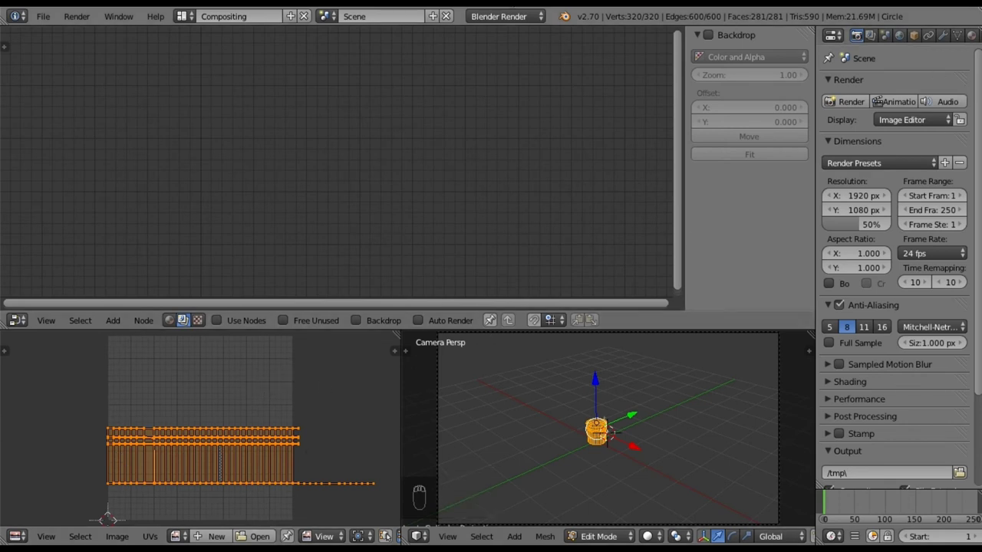
left_click(499, 16)
left_click(497, 66)
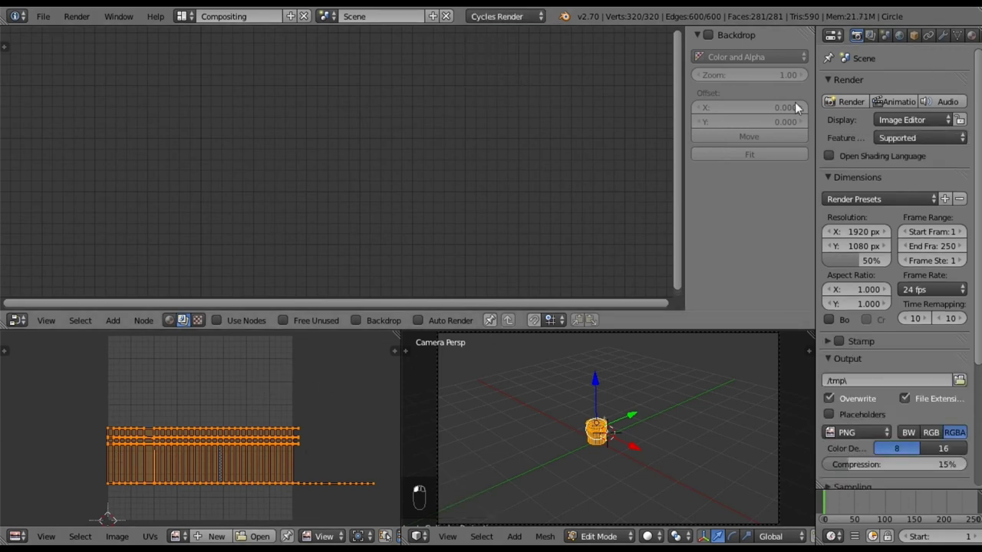
- Create a new material for the bucket body and name it Metal
scroll(885, 36, "down", 3)
left_click(906, 36)
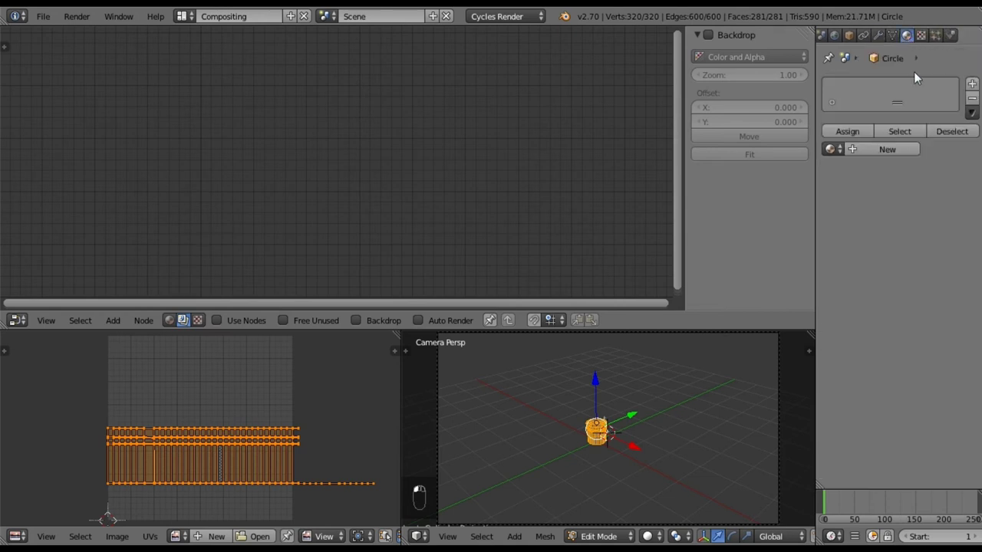
left_click(902, 147)
double_click(879, 88)
key("BackSpace")
key("Return")
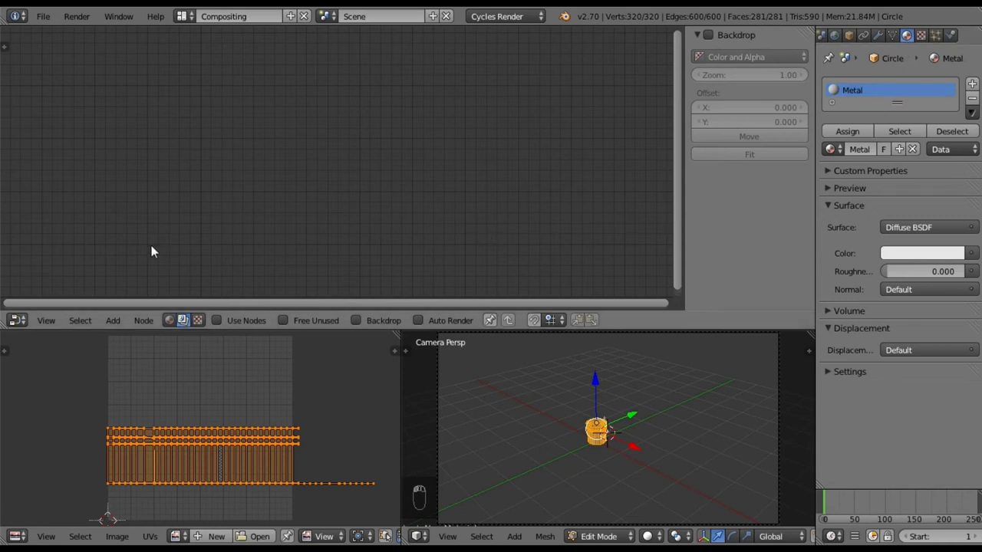
- Show the Metal material's shader nodes and add an Image Texture node ahead of the Diffuse BSDF node
left_click(169, 320)
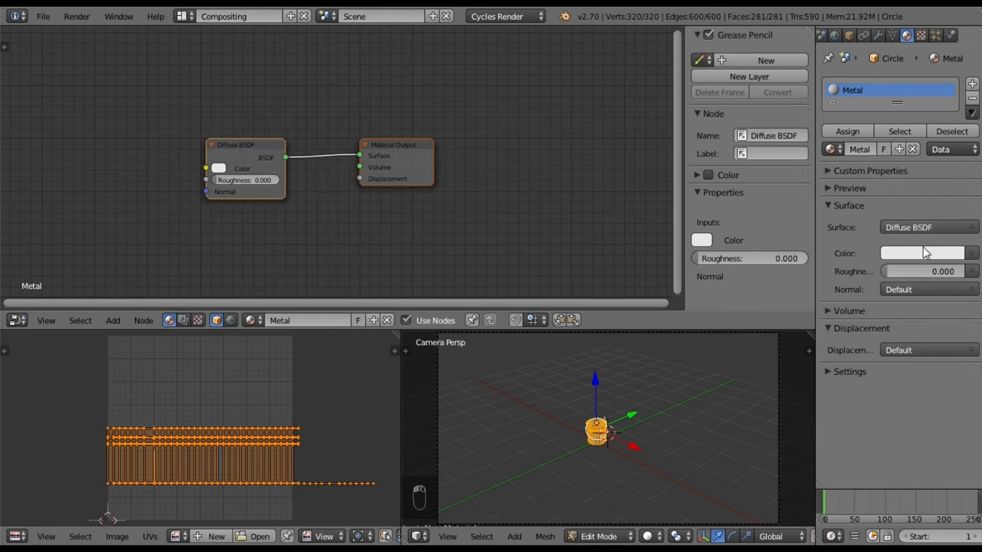
middle_click_drag(215, 235, 358, 236)
left_click(112, 321)
mouse_move(129, 243)
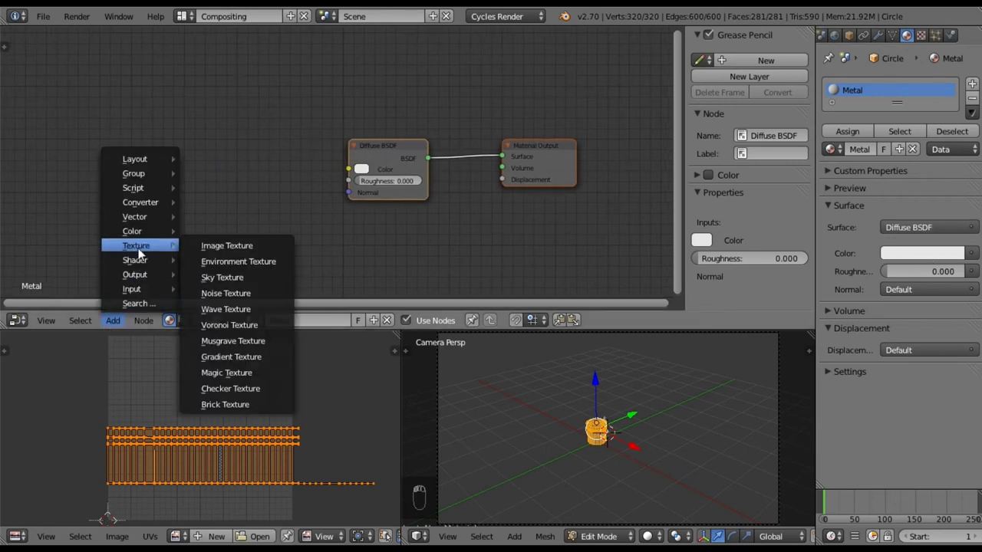
left_click(225, 245)
left_click(165, 126)
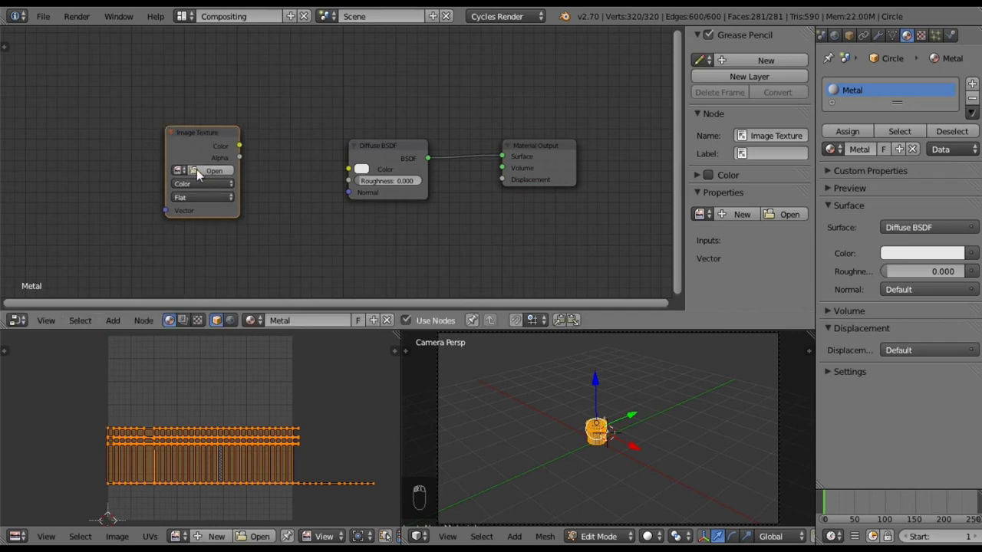
- Load MetalGalvanized0019_2_S.jpg from the Metal folder inside Textures into the Image Texture node
left_click(184, 169)
left_click(207, 170)
left_click(70, 322)
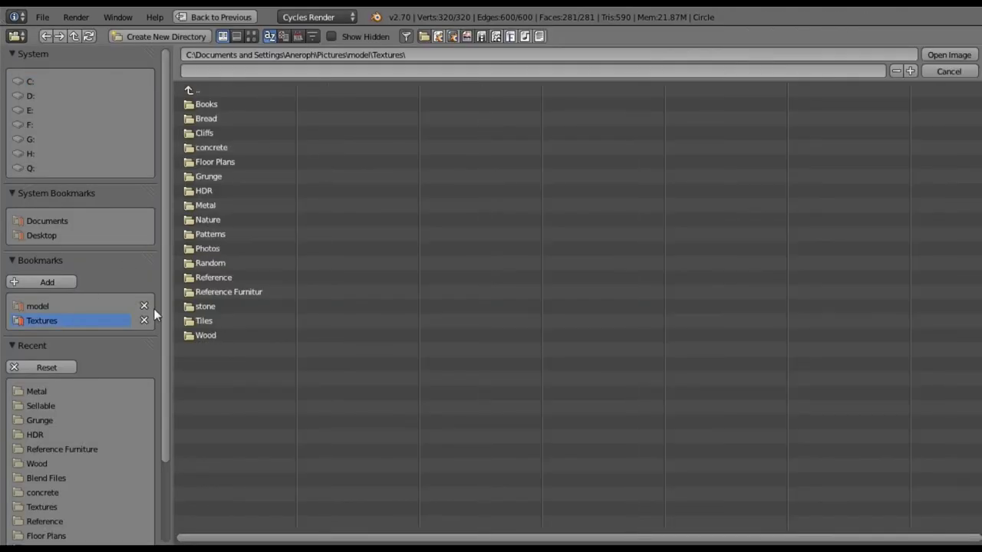
left_click(227, 206)
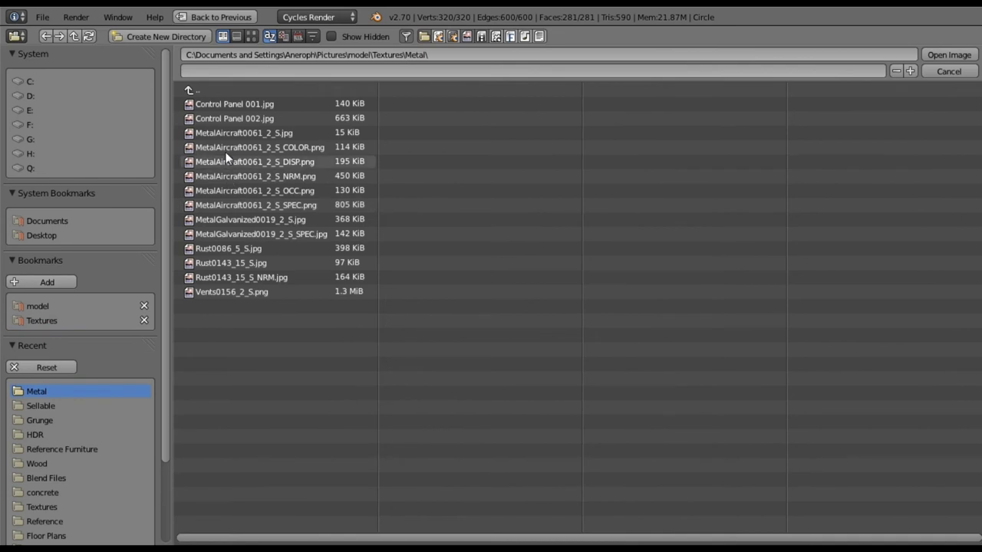
double_click(250, 220)
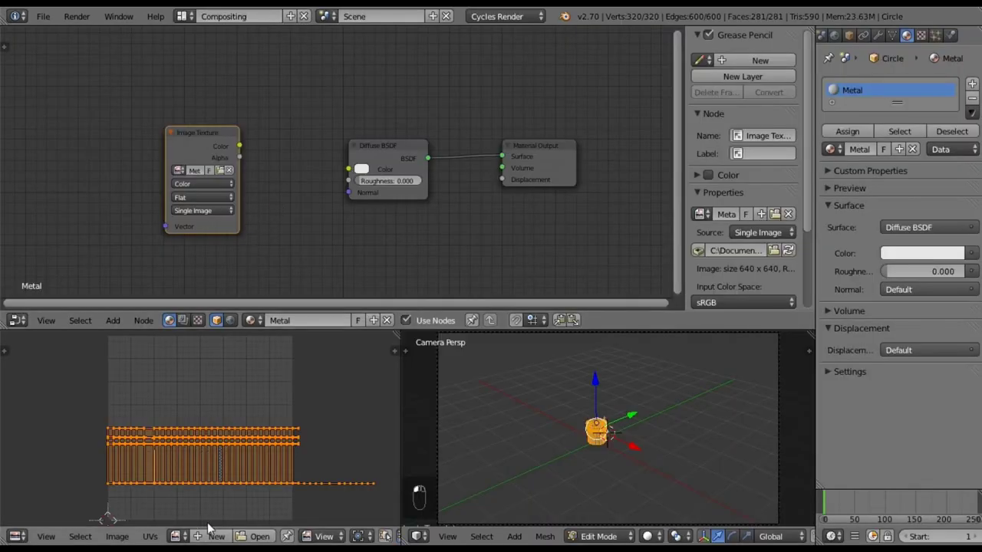
- Display the galvanized metal image behind the bucket's UV layout in the UV editor and check its pattern
left_click(181, 536)
left_click(203, 384)
scroll(203, 385, "down", 5)
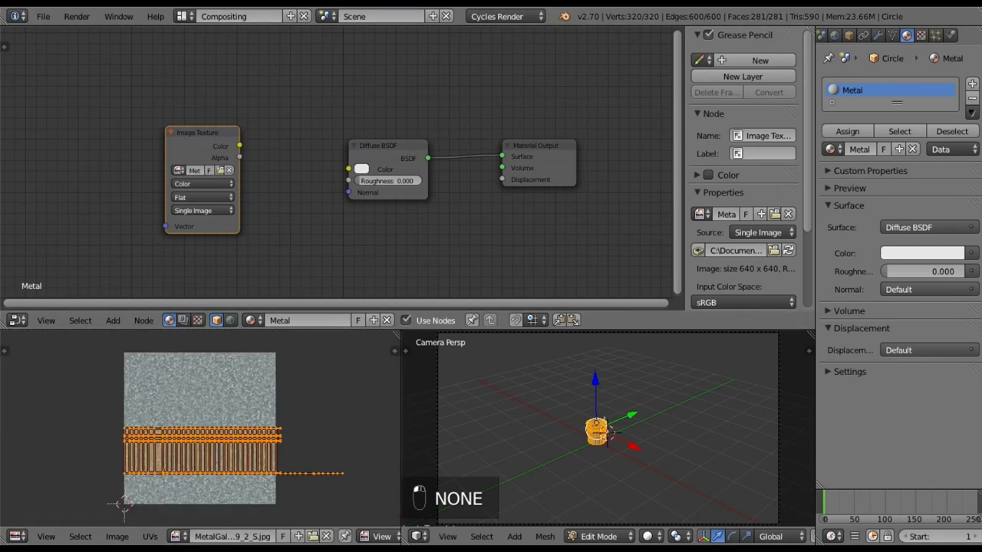
scroll(211, 423, "up", 2)
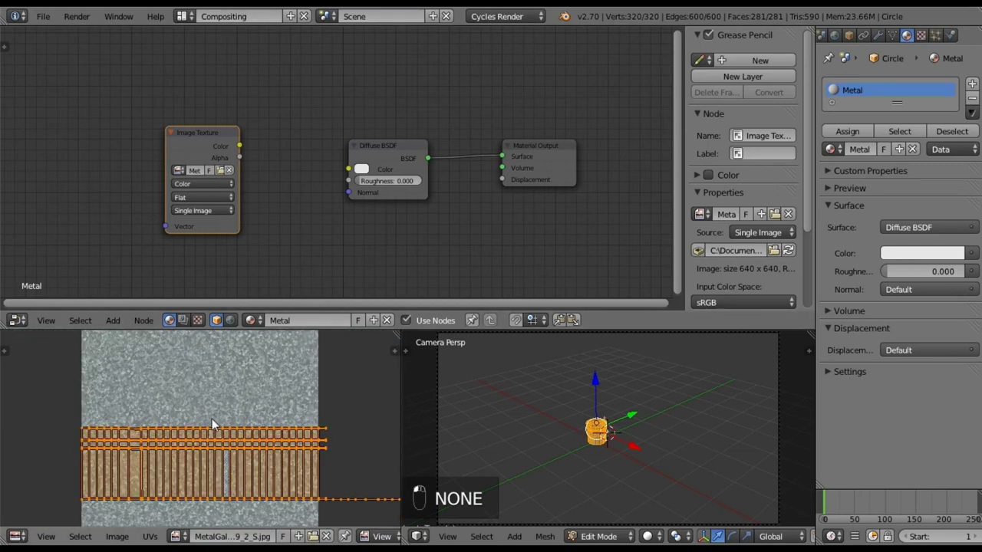
scroll(216, 420, "up", 4)
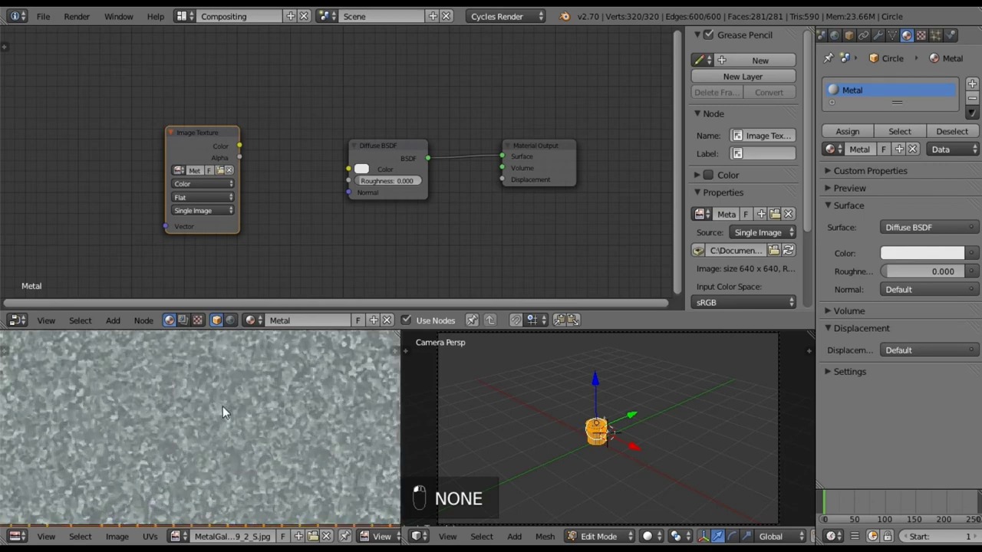
scroll(217, 454, "down", 5)
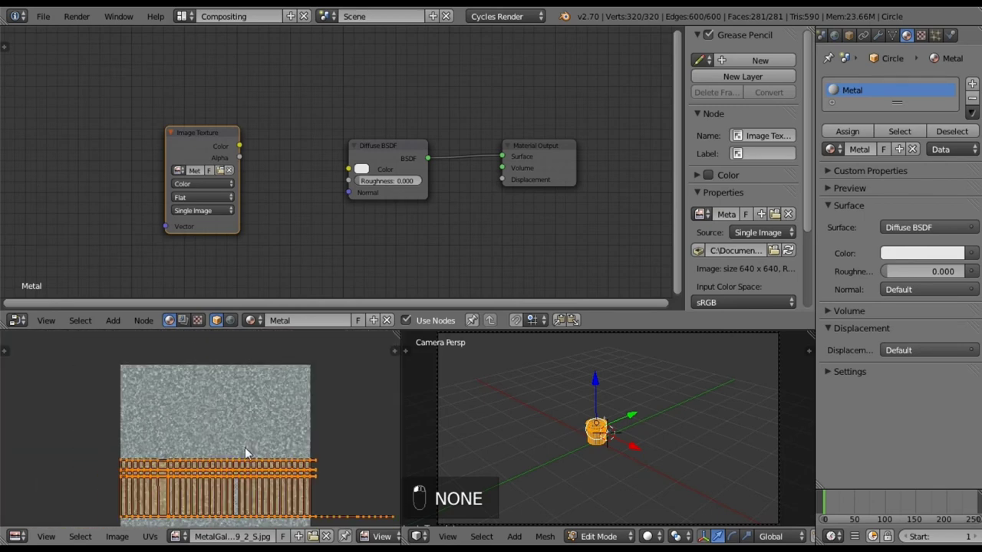
- Scale the bucket's whole UV layout down slightly and shift it sideways so its main strips lie inside the metal image
middle_click_drag(241, 464, 241, 443)
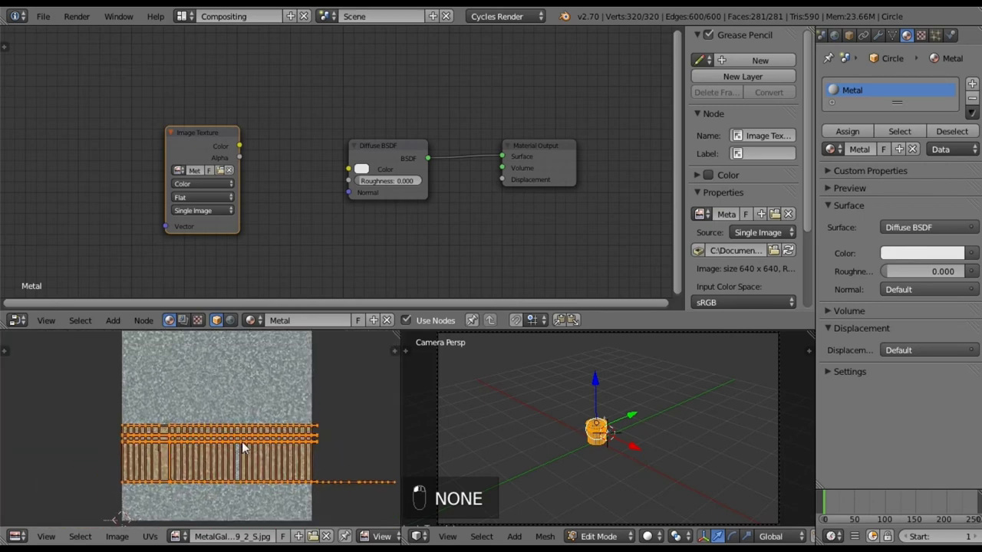
scroll(197, 424, "up", 1)
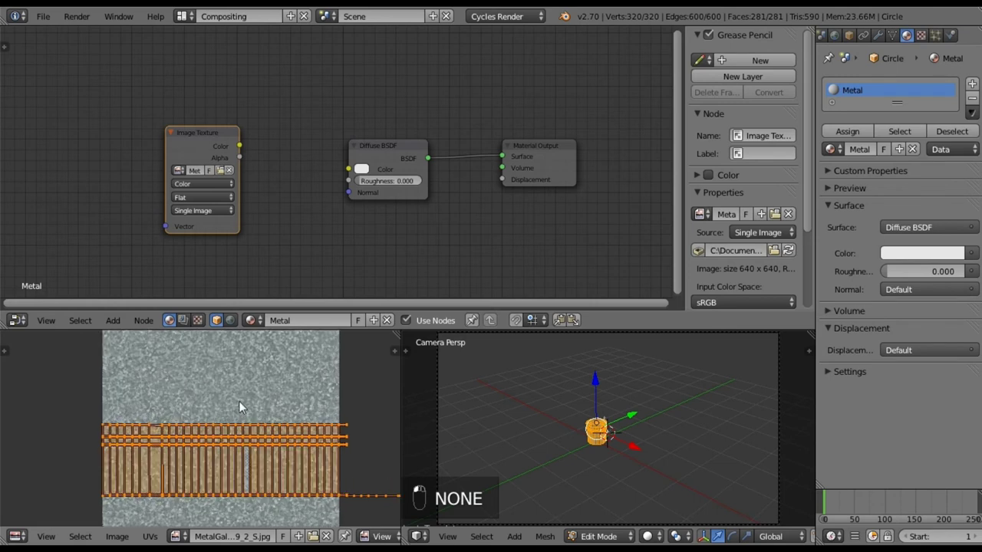
middle_click_drag(291, 423, 286, 391)
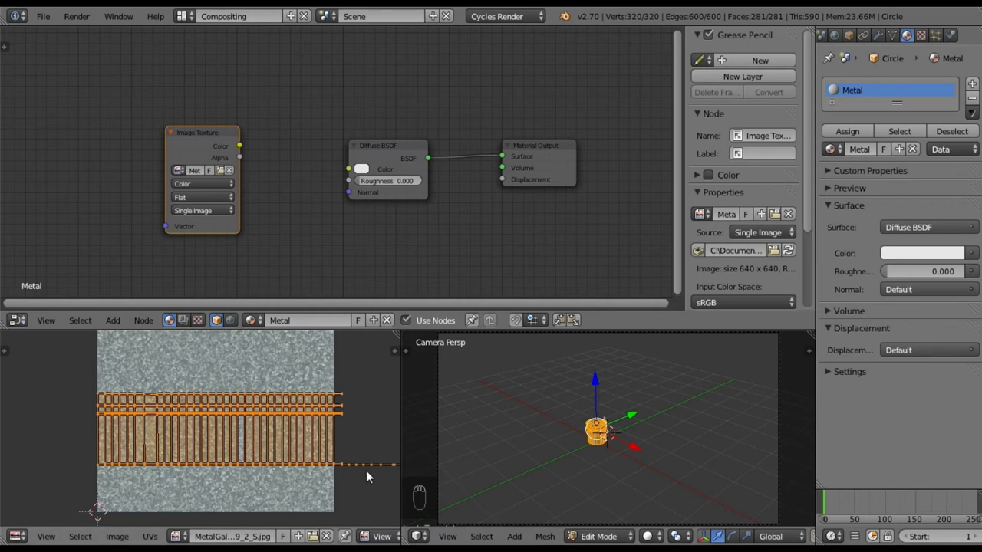
key("s")
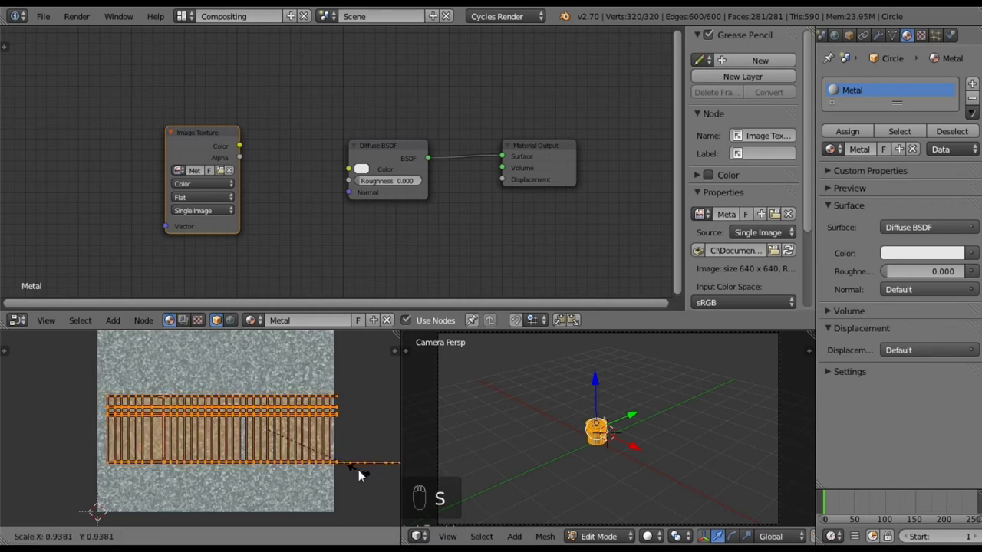
left_click(348, 465)
key("g")
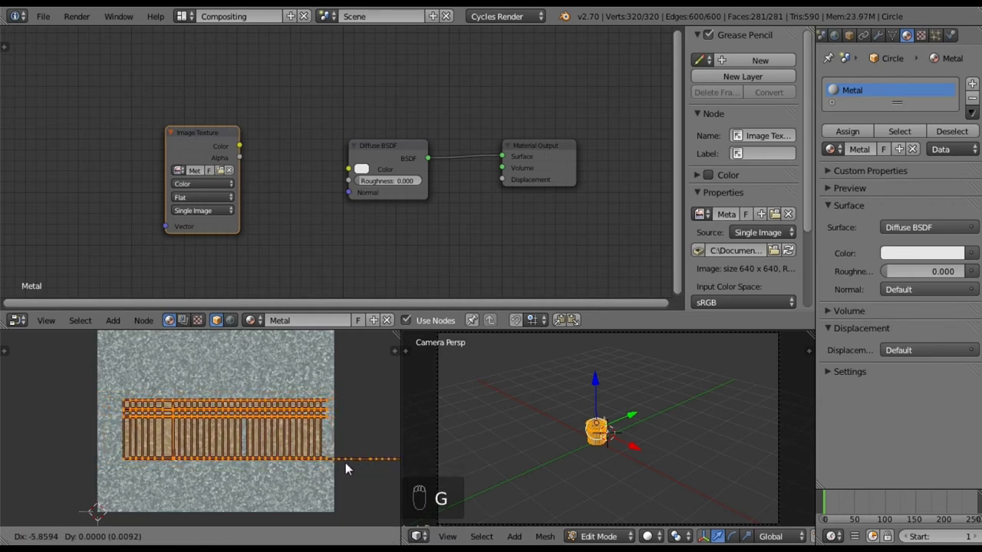
left_click(330, 472)
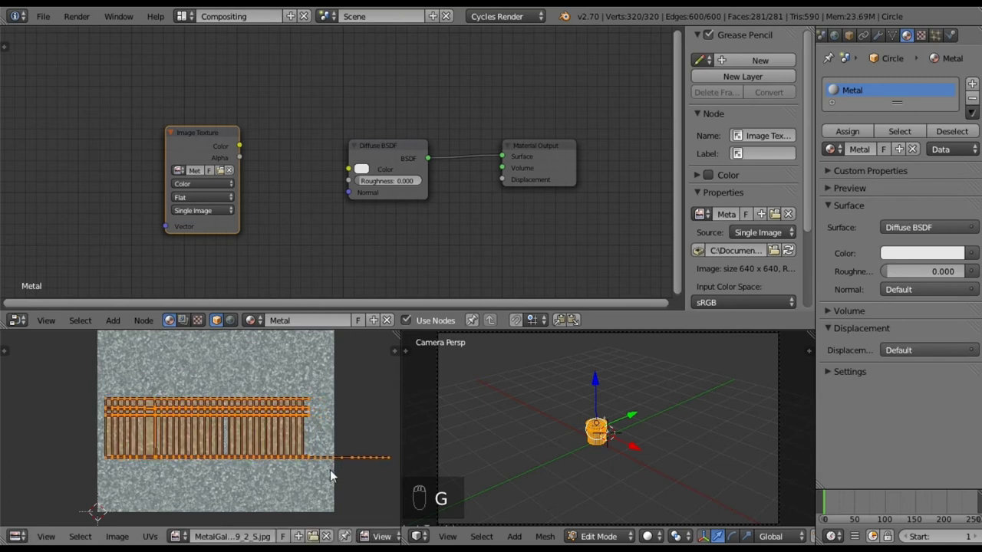
- Connect the Image Texture's color output to the Diffuse BSDF color and preview the bucket from the front in Rendered shading
left_click_drag(238, 148, 349, 171)
middle_click_drag(655, 430, 644, 426, "shift")
key("KP_1")
scroll(644, 426, "up", 6)
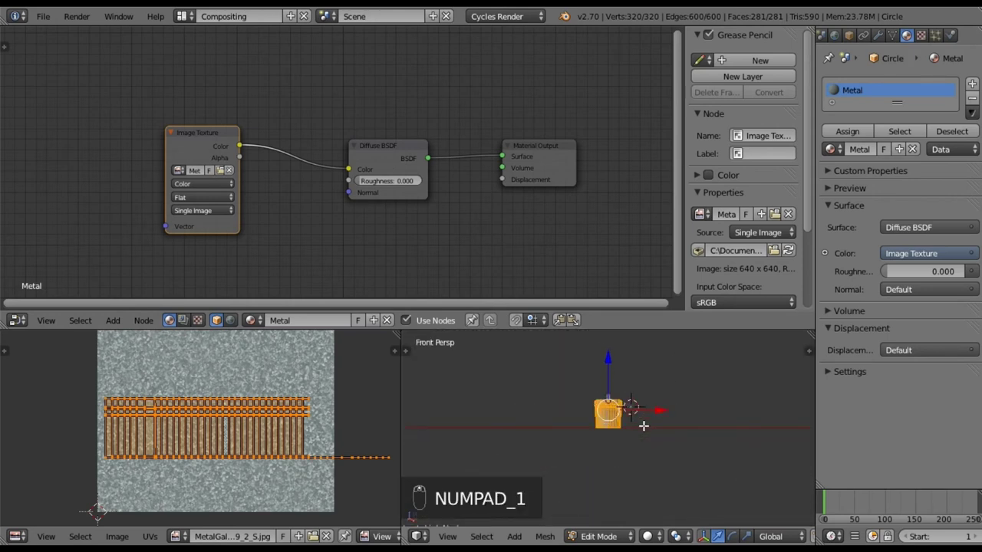
scroll(653, 429, "down", 5)
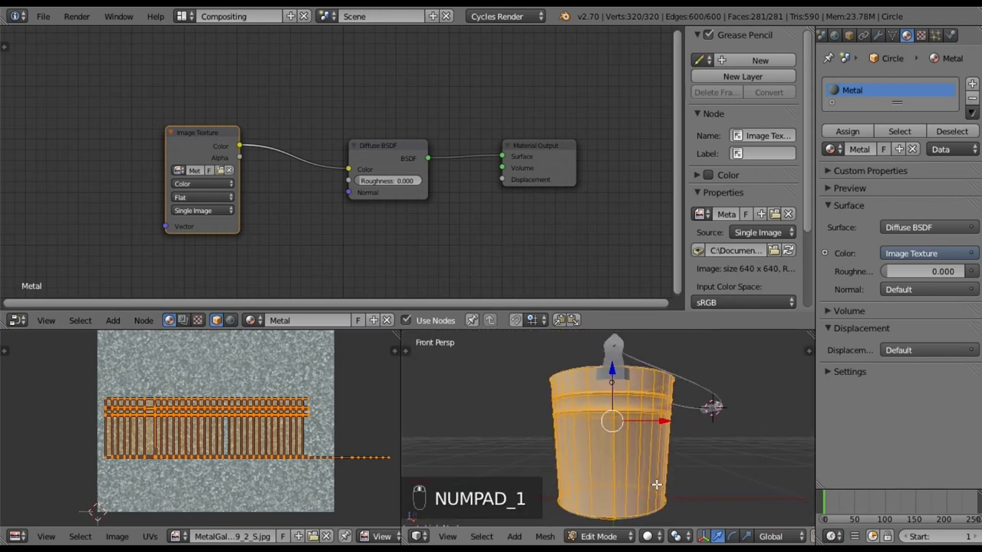
left_click(657, 540)
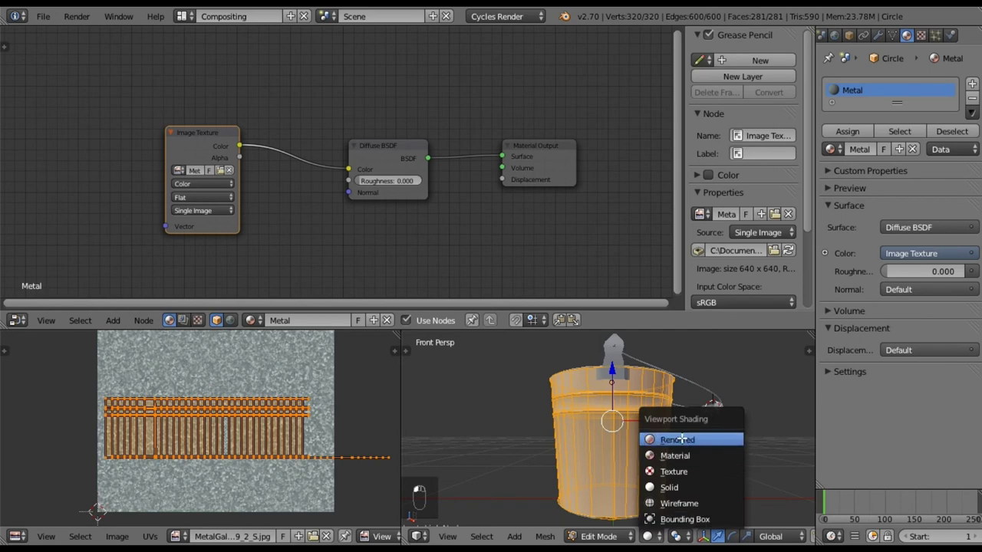
left_click(669, 438)
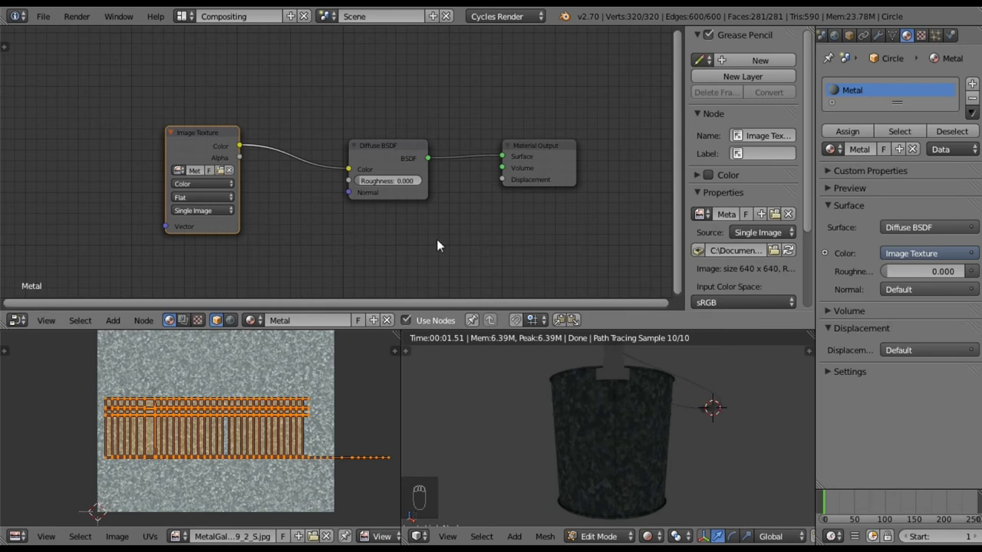
scroll(313, 234, "down", 2)
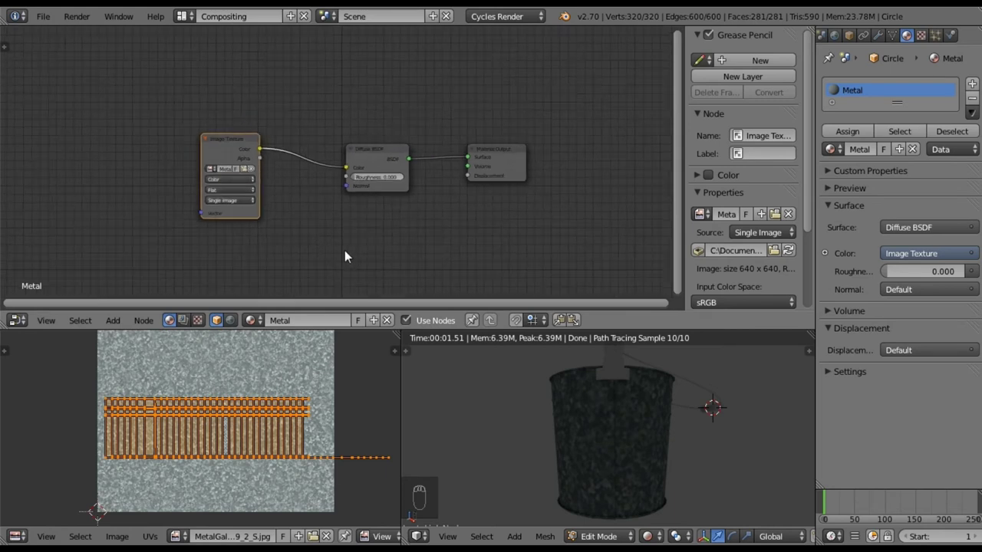
- Add a second Image Texture node to the Metal material and place it above the existing one
middle_click_drag(346, 238, 277, 223)
left_click(113, 320)
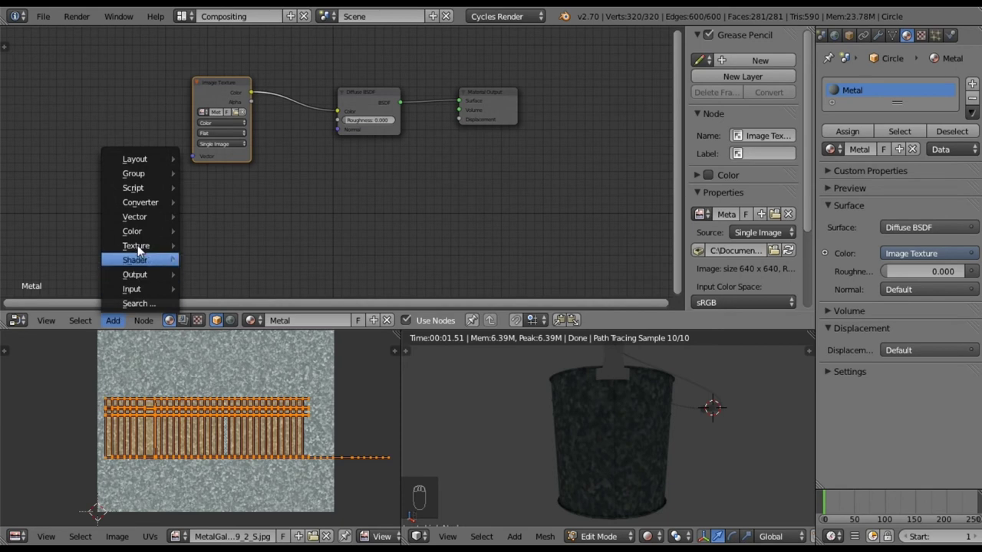
mouse_move(174, 246)
left_click(223, 246)
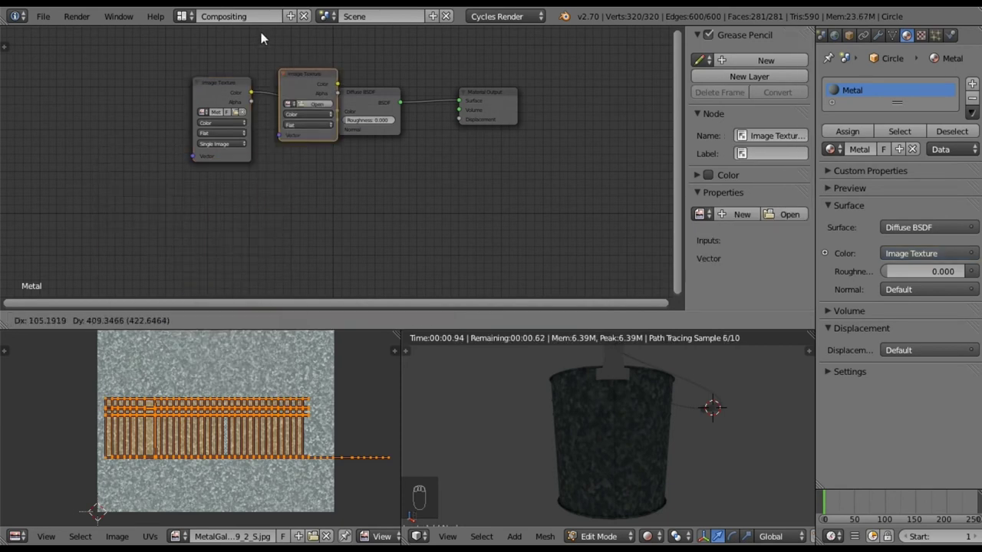
left_click(199, 277)
- Load MetalGalvanized0019_2_S_SPEC.jpg from the Metal textures folder into the new Image Texture node and align it above the first texture node
middle_click_drag(278, 57, 285, 165)
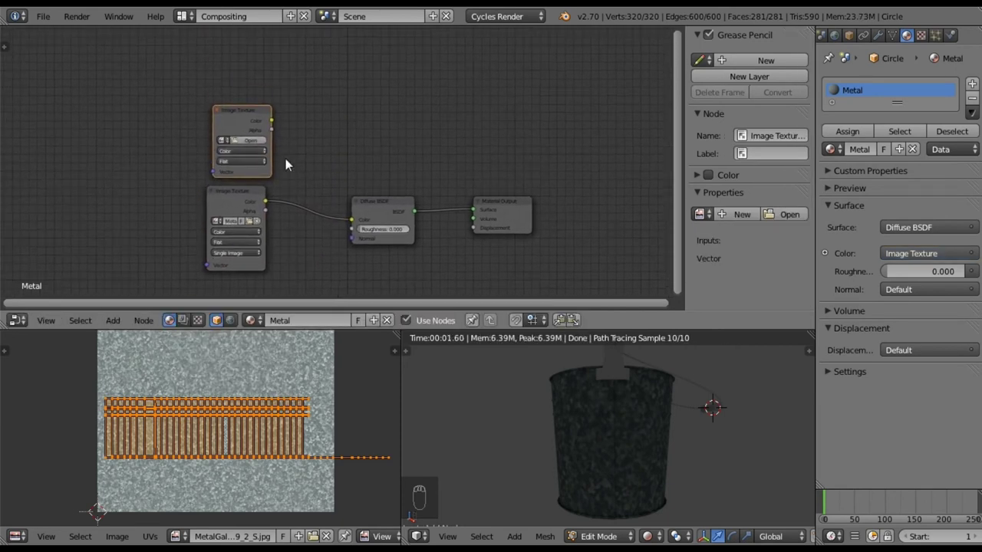
left_click(244, 138)
left_click(38, 316)
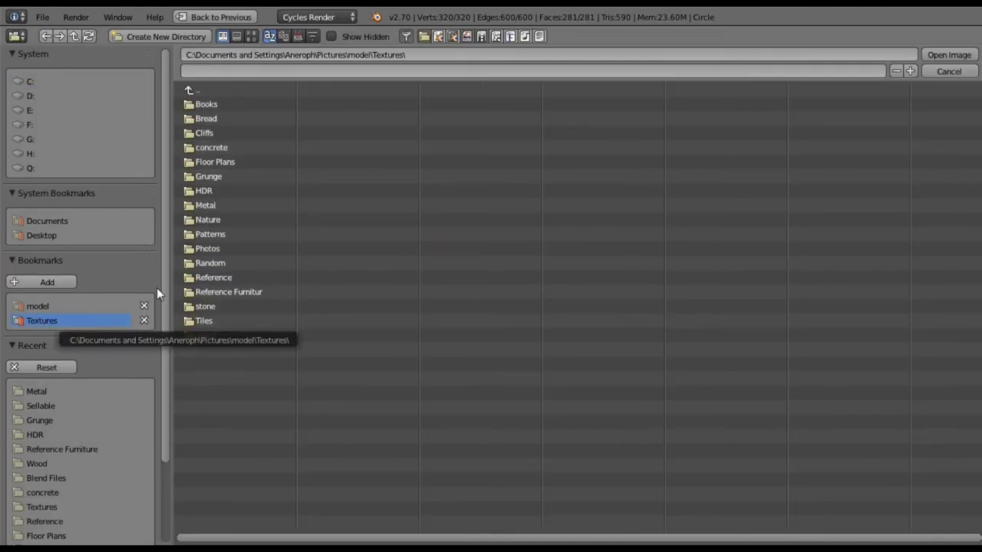
left_click(205, 205)
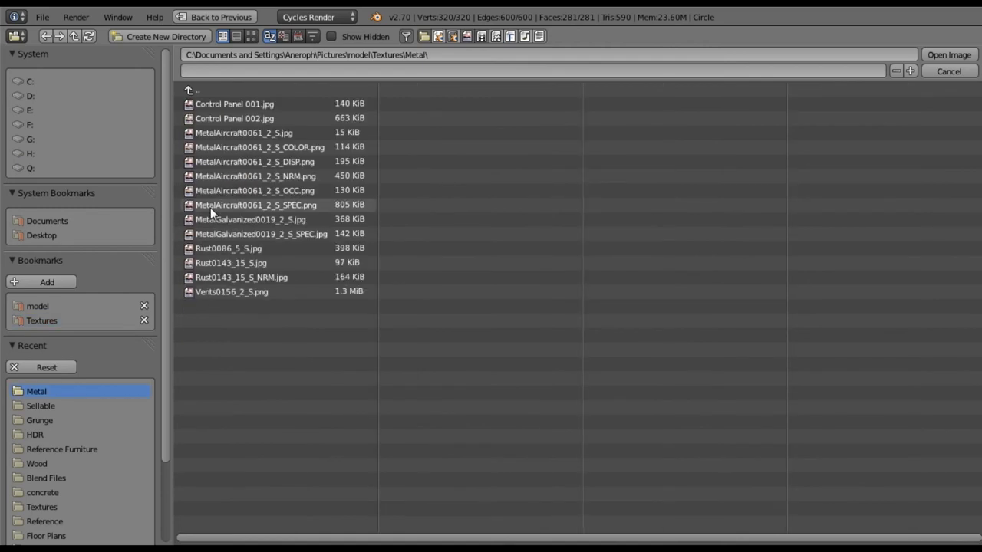
double_click(220, 231)
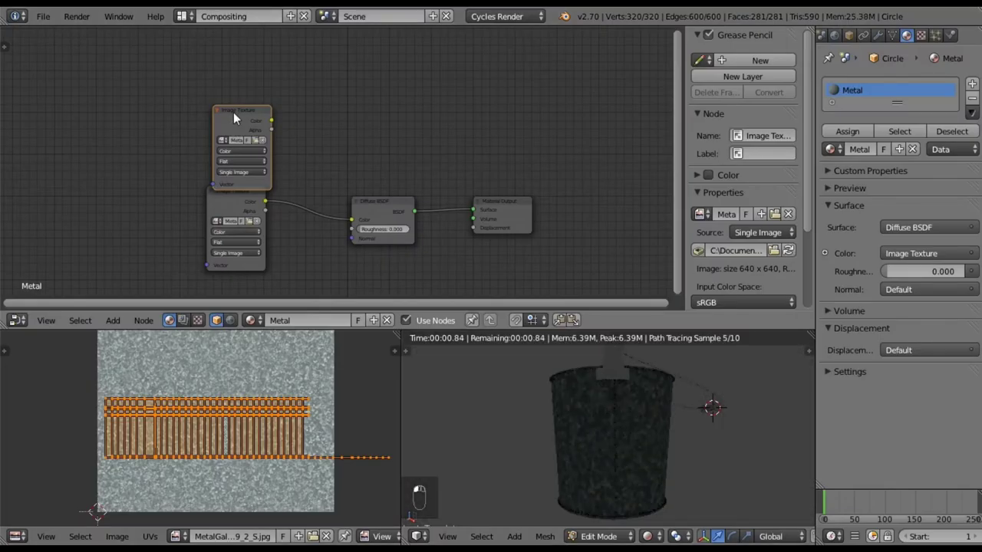
left_click_drag(233, 106, 225, 88)
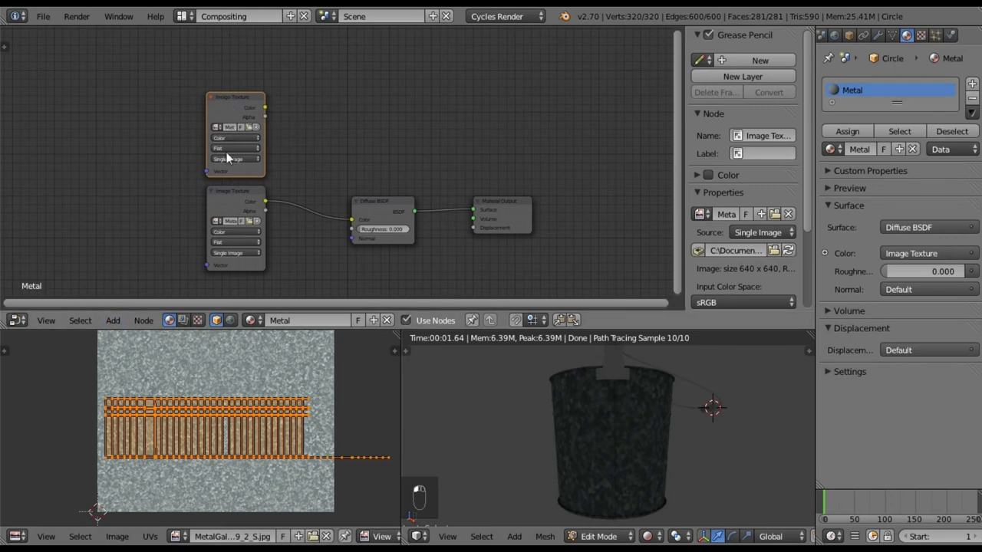
- Add a ColorRamp node beside the specular Image Texture and connect that texture's Color output to its Fac input
left_click(112, 320)
mouse_move(156, 216)
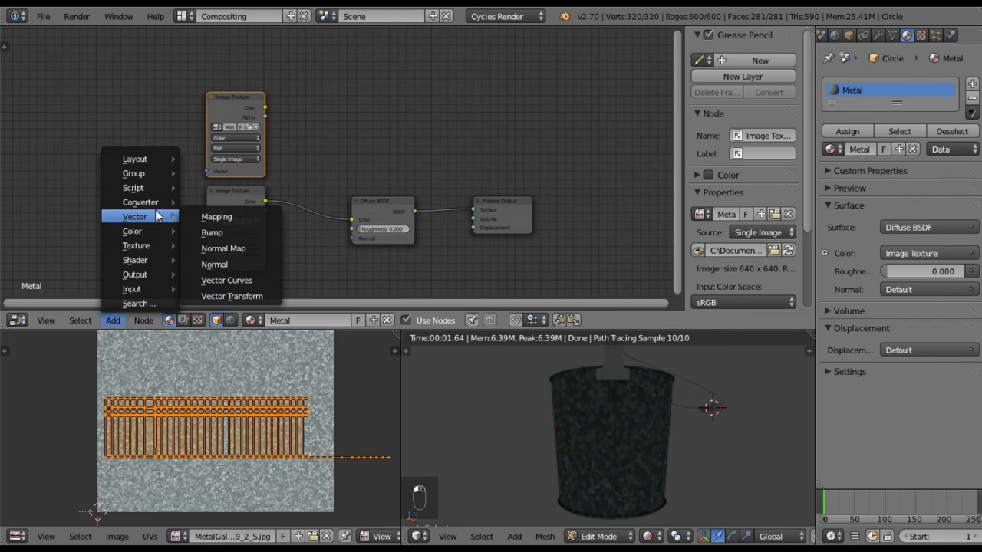
left_click(222, 218)
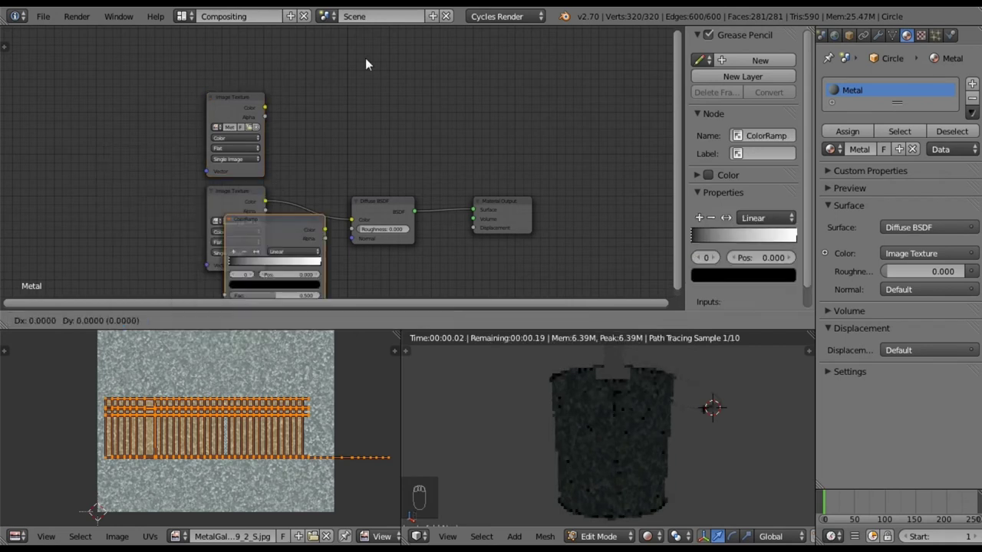
left_click(271, 108)
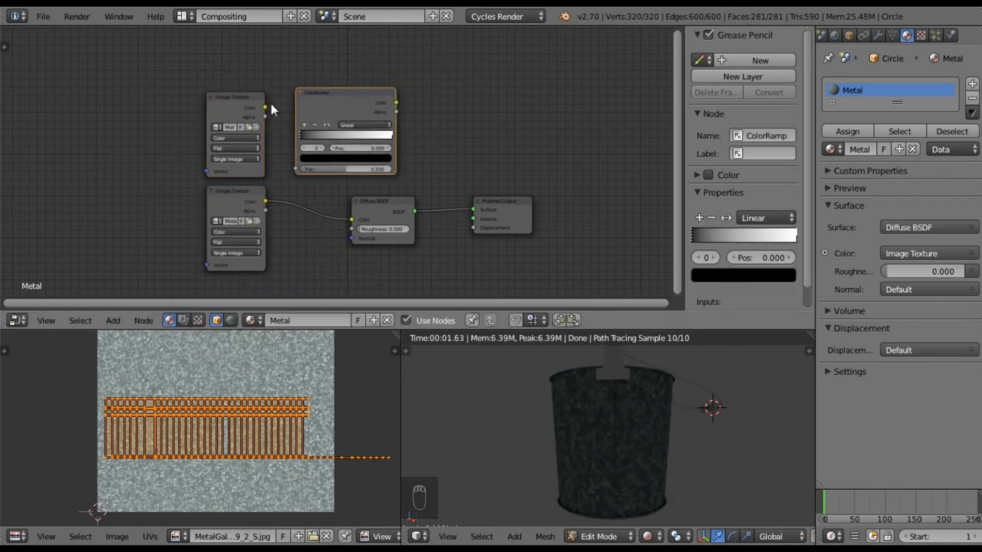
left_click_drag(266, 107, 296, 168)
- Move the Material Output farther from the Diffuse BSDF and insert a Mix Shader node on the link between them
middle_click_drag(453, 200, 311, 161)
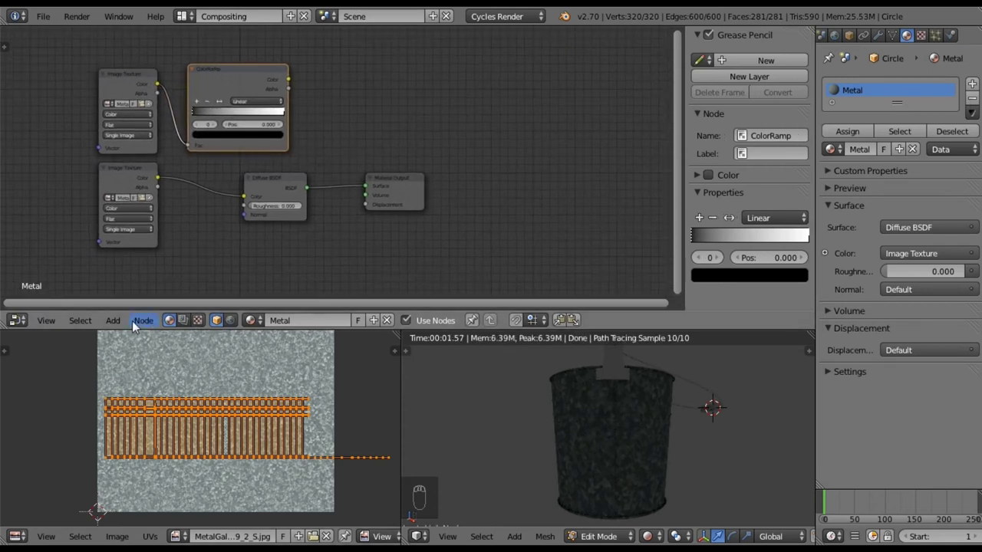
left_click_drag(402, 186, 497, 188)
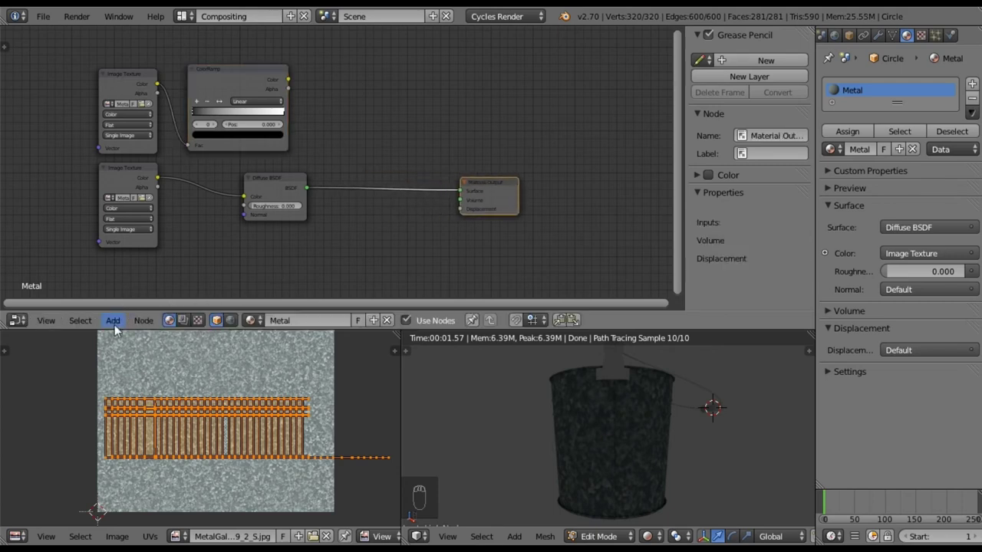
left_click(113, 320)
mouse_move(138, 259)
left_click(222, 259)
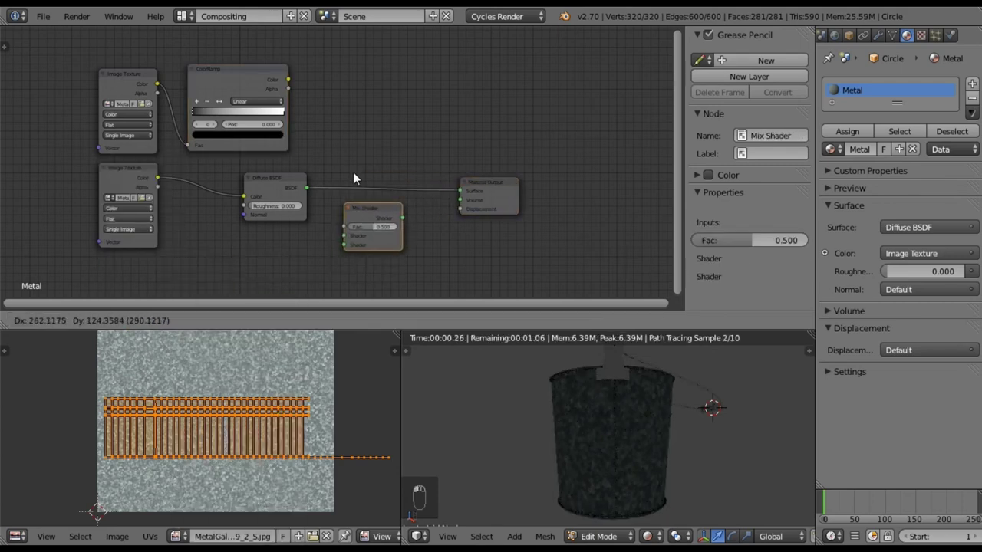
left_click(311, 284)
- Add a Glossy BSDF node and place it just below the Diffuse BSDF
middle_click_drag(311, 284, 375, 212)
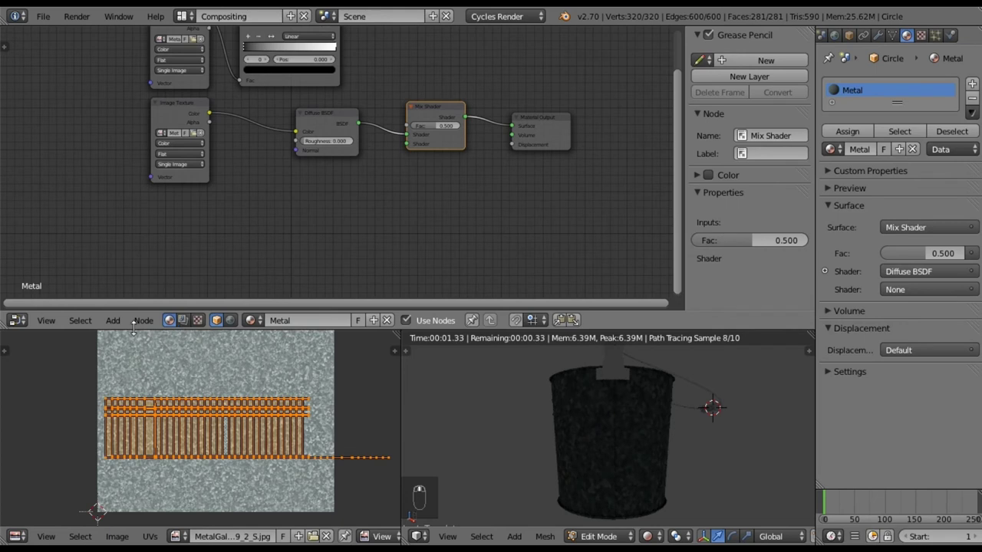
left_click(112, 320)
mouse_move(144, 260)
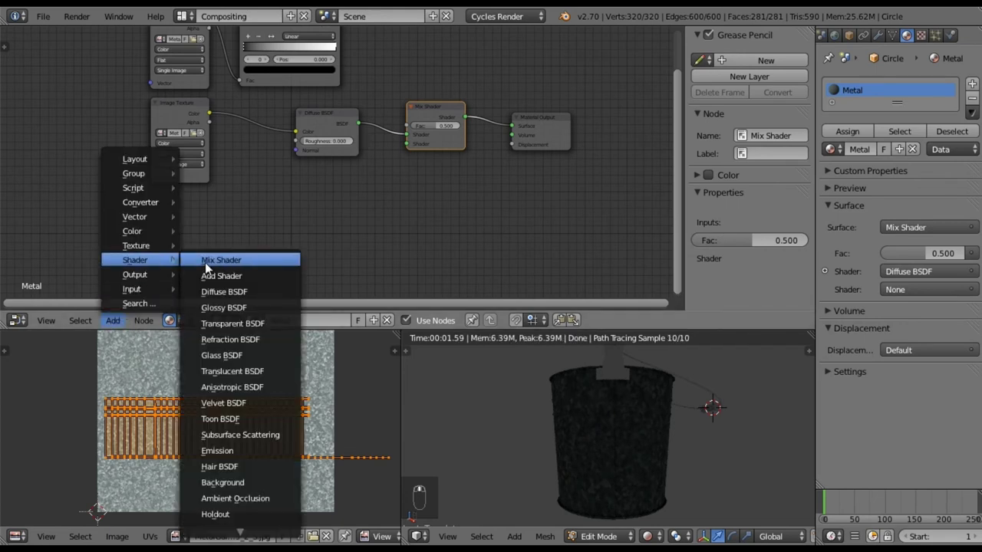
left_click(223, 308)
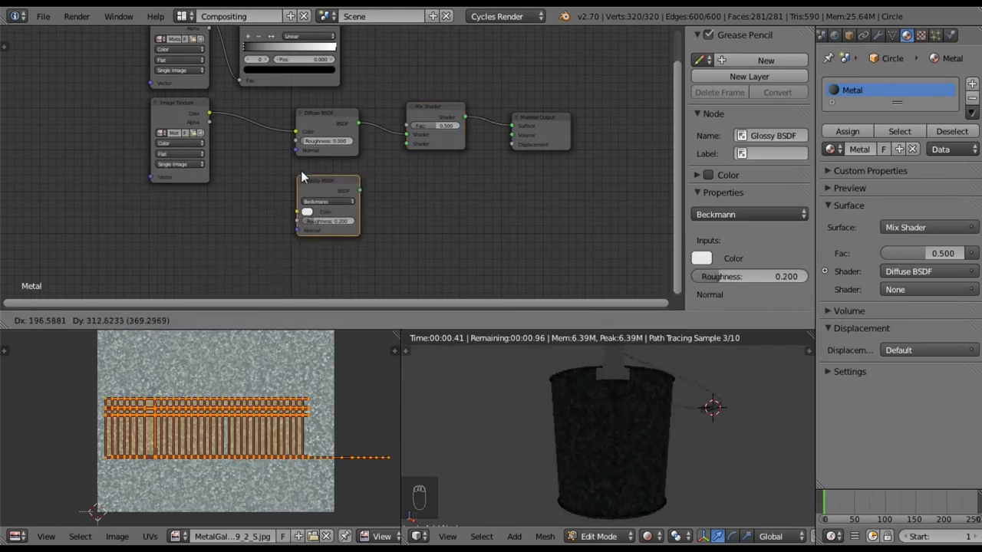
left_click(385, 223)
- Set the Glossy BSDF's roughness to 0.050
left_click(327, 214)
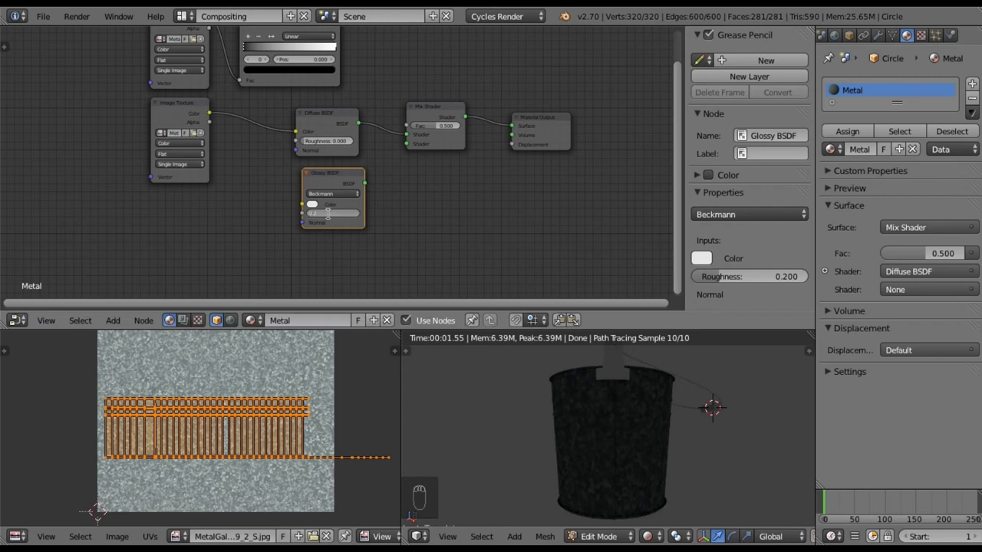
type(".508")
key("Return")
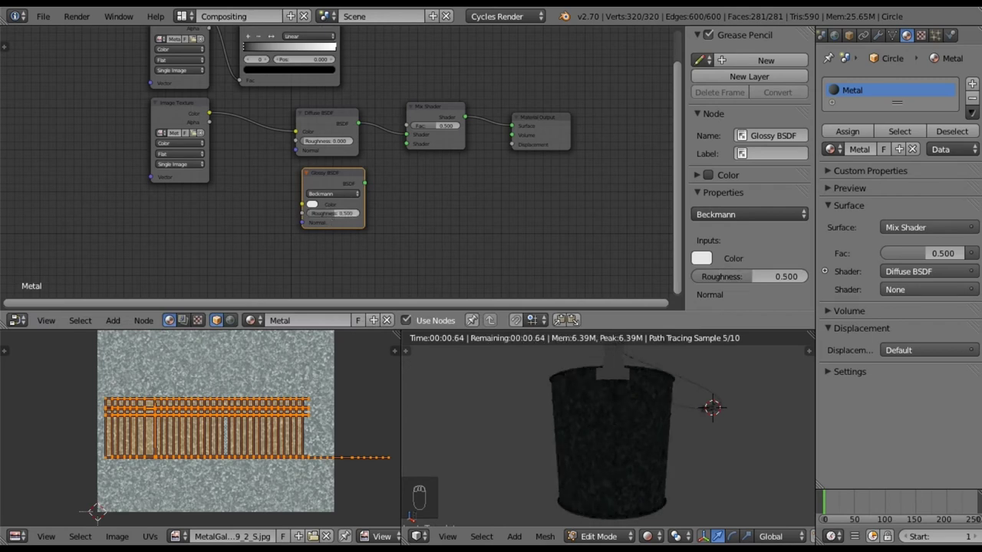
key("0")
key("5")
key("Return")
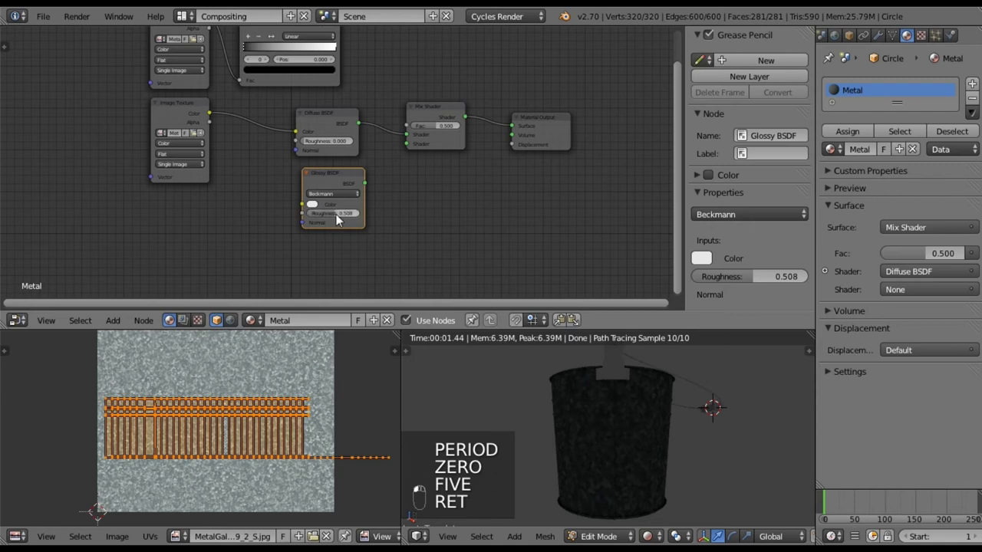
left_click(343, 212)
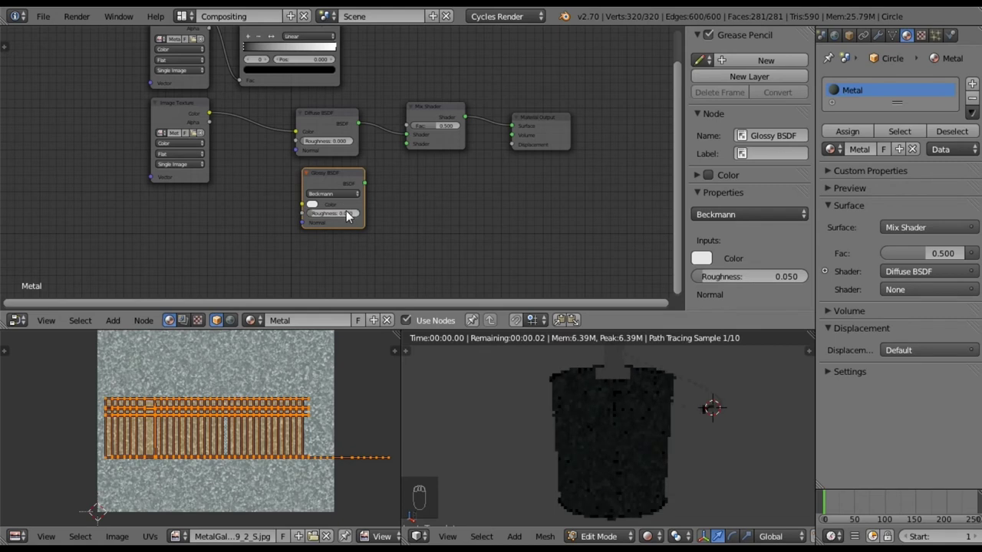
- Connect the Glossy BSDF to the Mix Shader's second shader input and the ColorRamp's Color output to its Fac
middle_click_drag(417, 164, 376, 181)
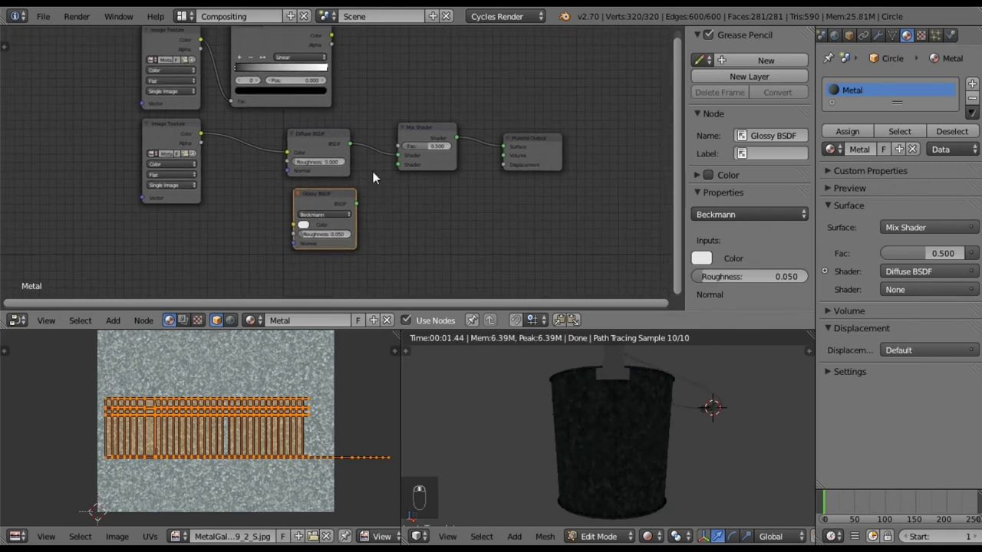
left_click_drag(357, 203, 398, 164)
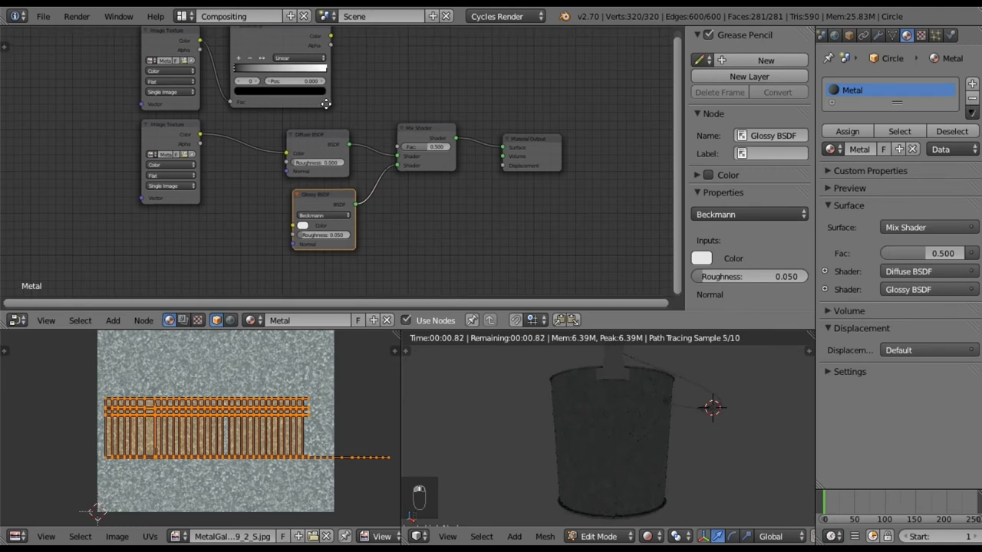
middle_click_drag(340, 90, 329, 106)
left_click_drag(321, 50, 387, 162)
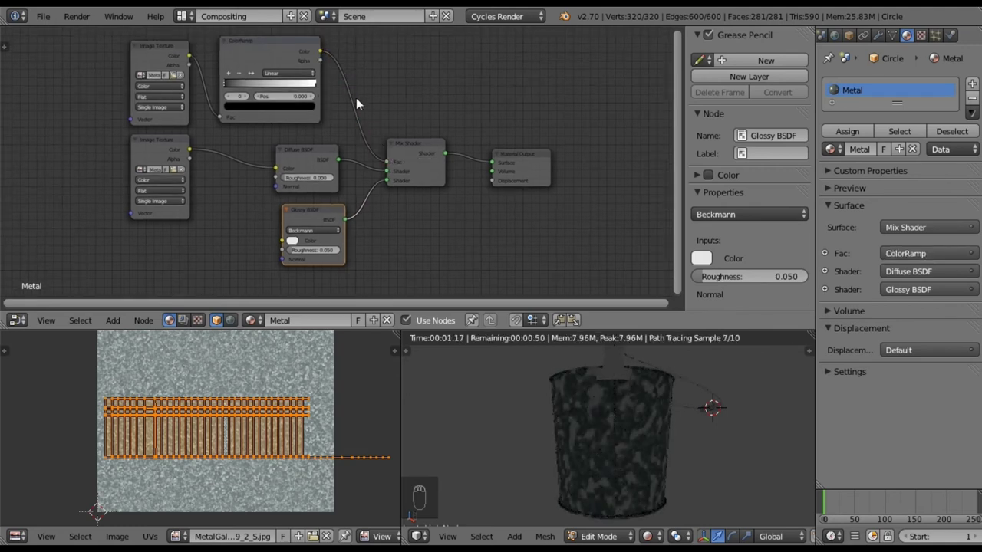
- Darken the ColorRamp's white stop at position 1.000 to a dark grey
scroll(349, 88, "up", 1)
middle_click_drag(346, 79, 399, 149)
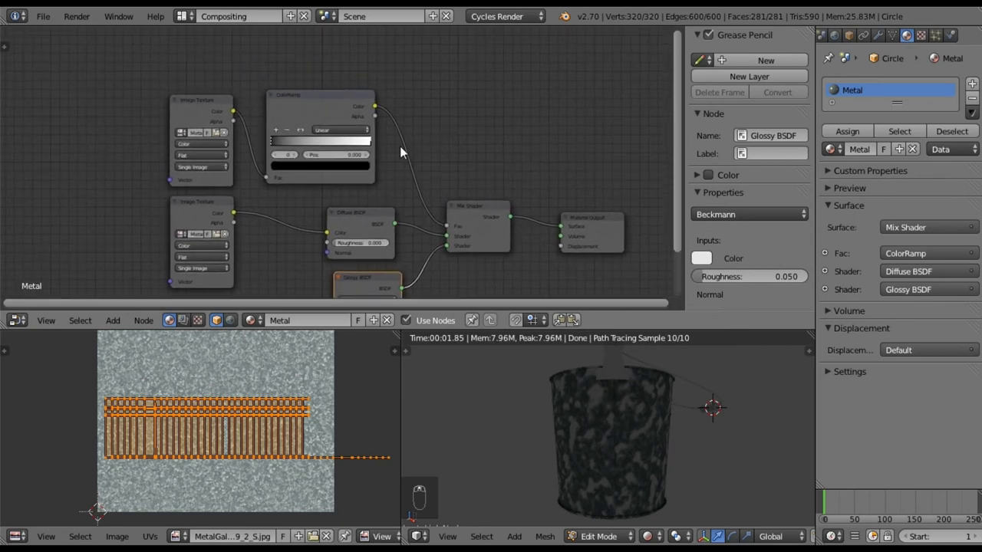
scroll(381, 133, "up", 2)
left_click(387, 133)
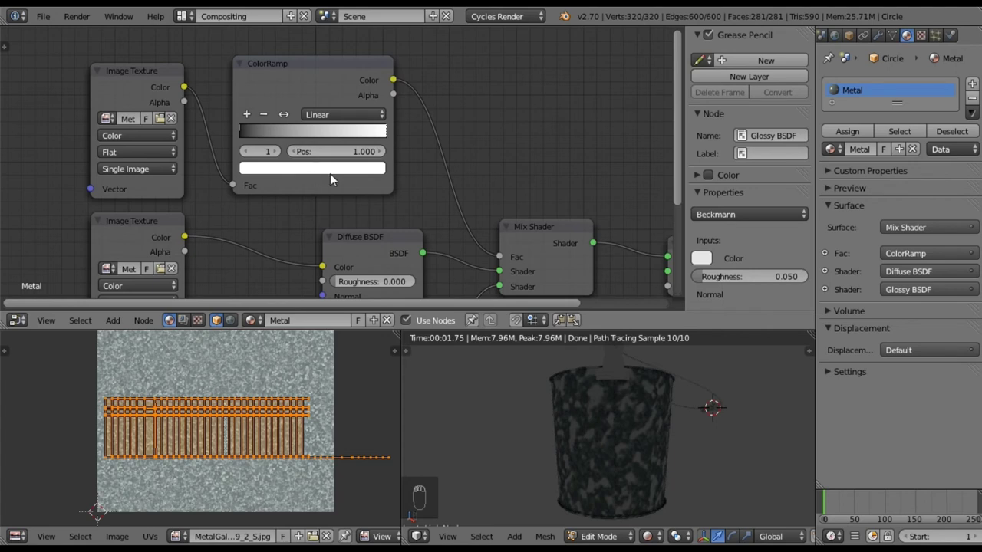
left_click(360, 170)
left_click_drag(355, 186, 357, 247)
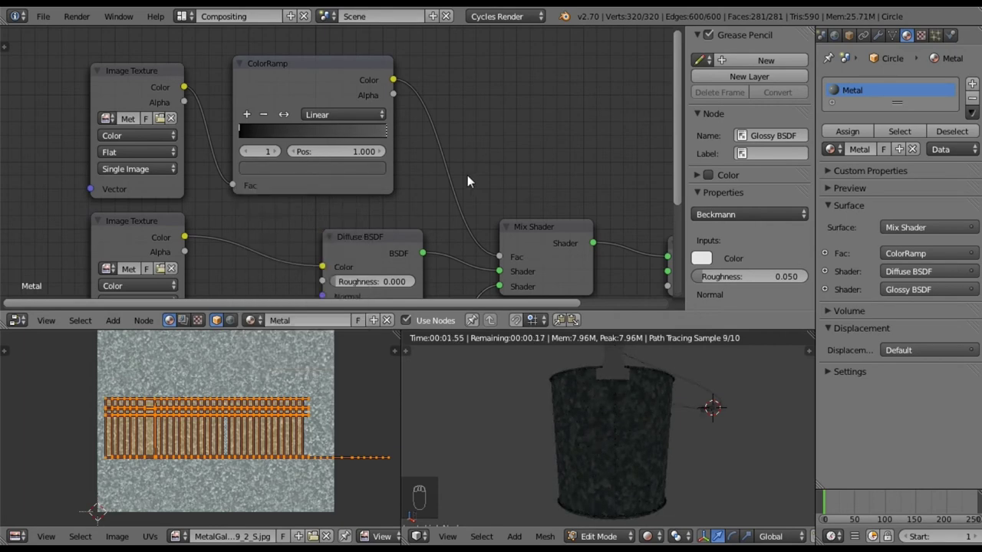
- Assign an Environment Texture to the color of the world's Background surface
scroll(467, 175, "down", 2)
middle_click_drag(407, 197, 392, 126)
mouse_move(391, 202)
middle_mouse_down()
mouse_move(389, 164)
mouse_move(390, 183)
middle_mouse_up()
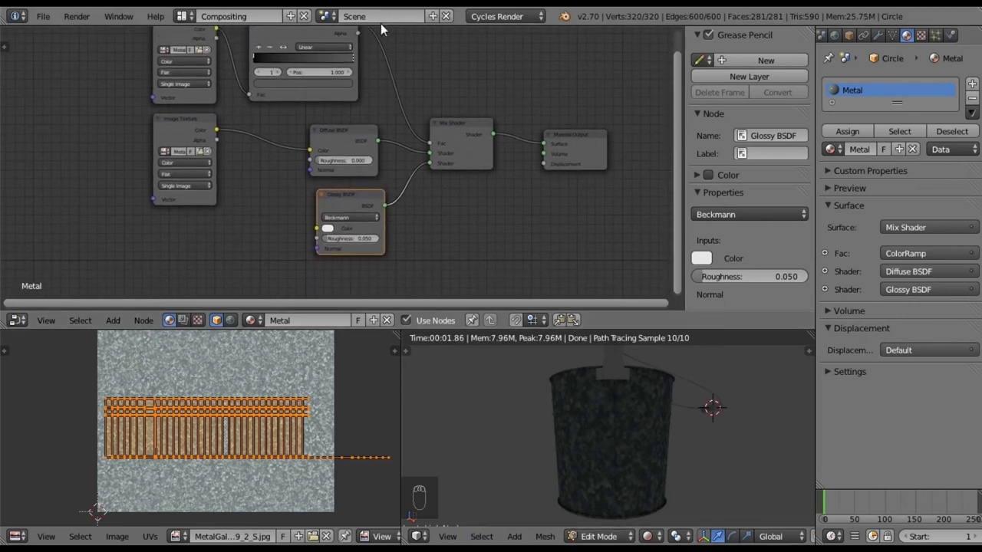
left_click(835, 35)
left_click(879, 163)
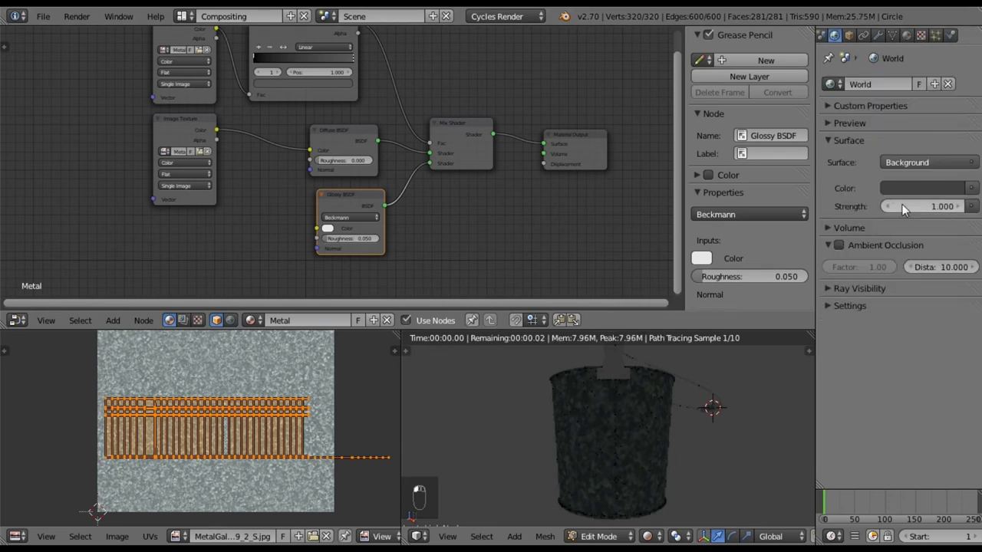
left_click(971, 188)
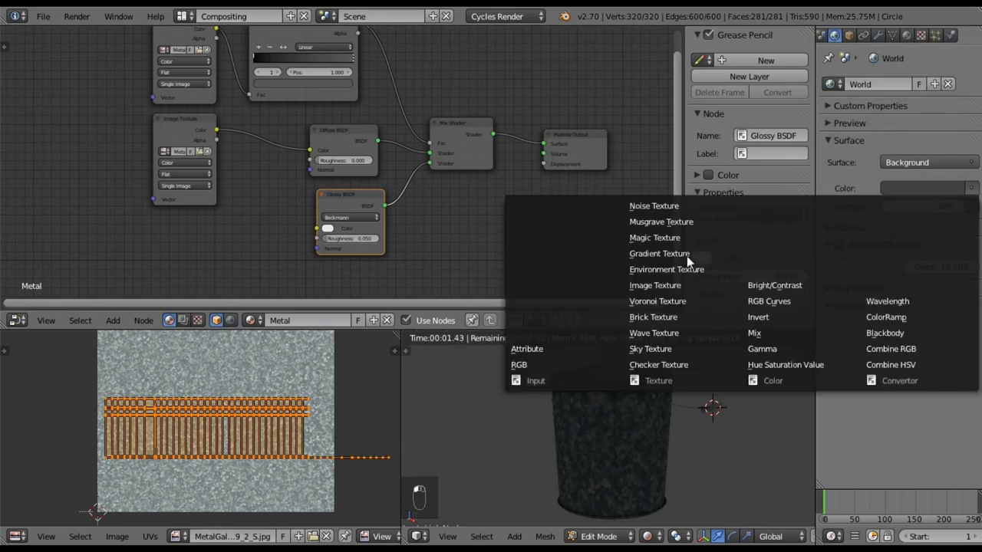
left_click(648, 271)
- Load 014_Half.hdr from the nested HDR folder inside Textures as the world's environment image
left_click(945, 206)
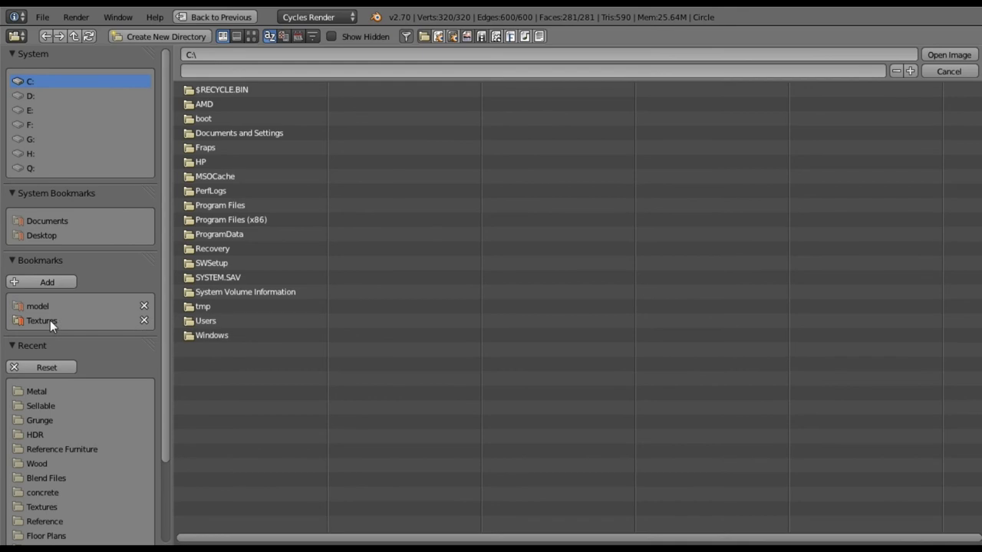
left_click(50, 320)
left_click(206, 195)
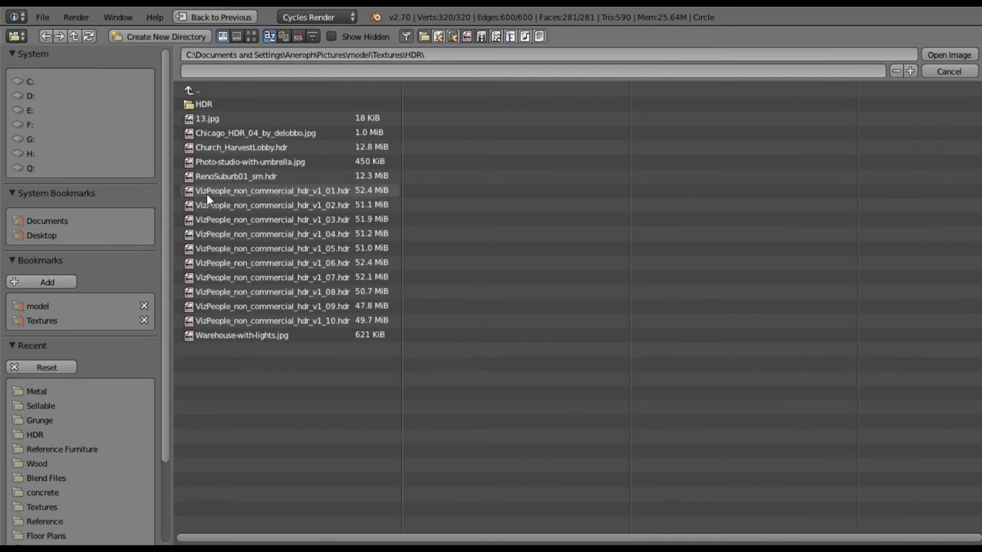
left_click(206, 104)
double_click(217, 133)
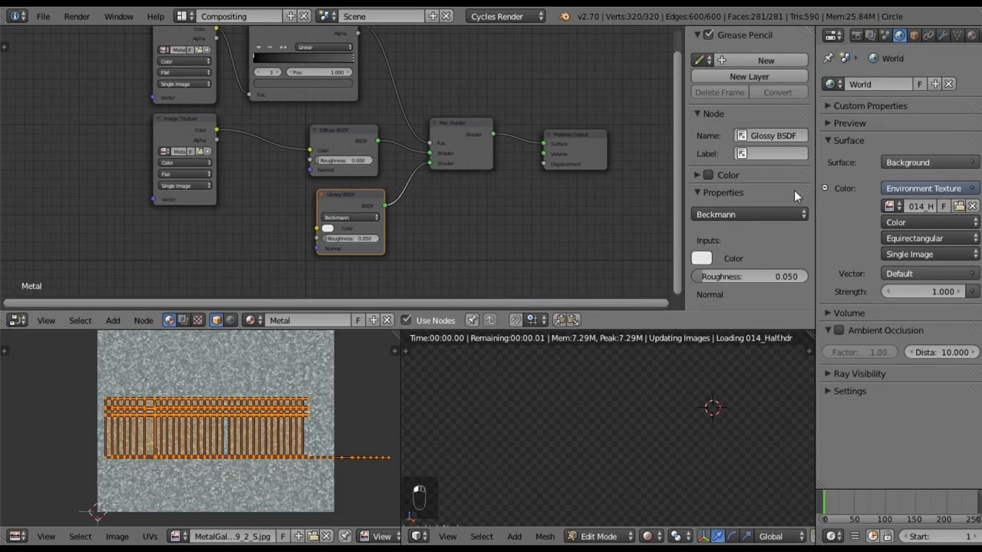
- Set the world background strength to 3
left_click(934, 298)
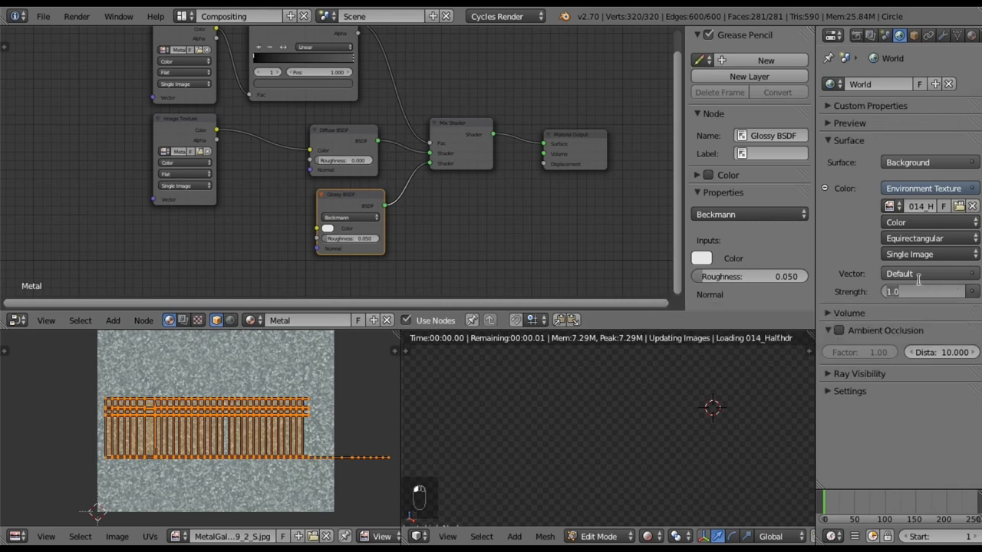
type("3")
key("Return")
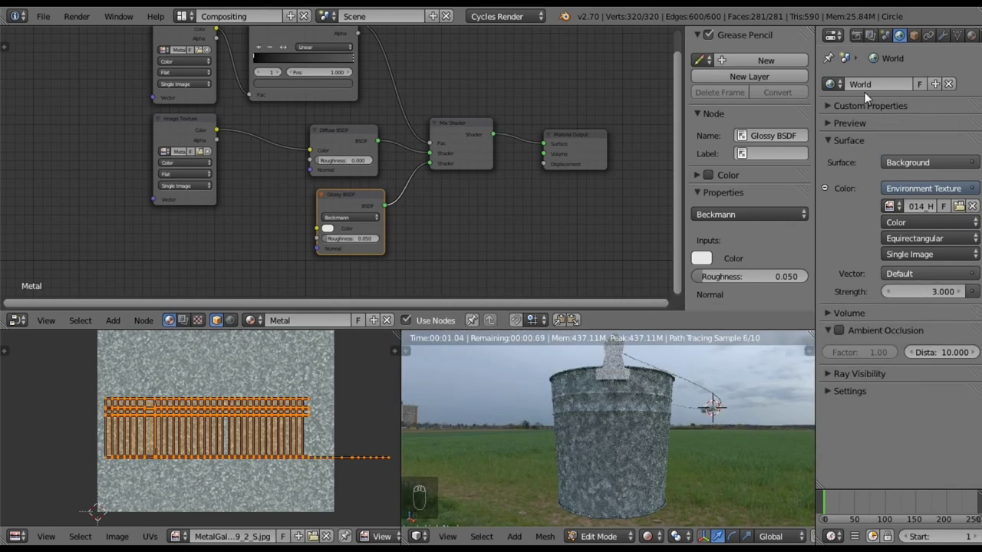
- Make the film background transparent in the render settings so the HDR image is hidden behind the bucket
left_click(856, 35)
scroll(847, 456, "down", 5)
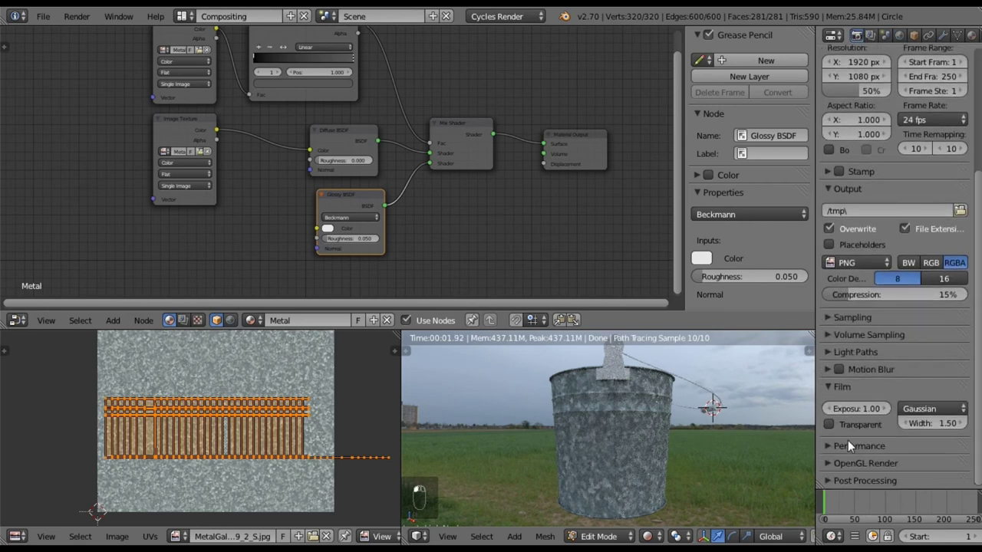
left_click(828, 424)
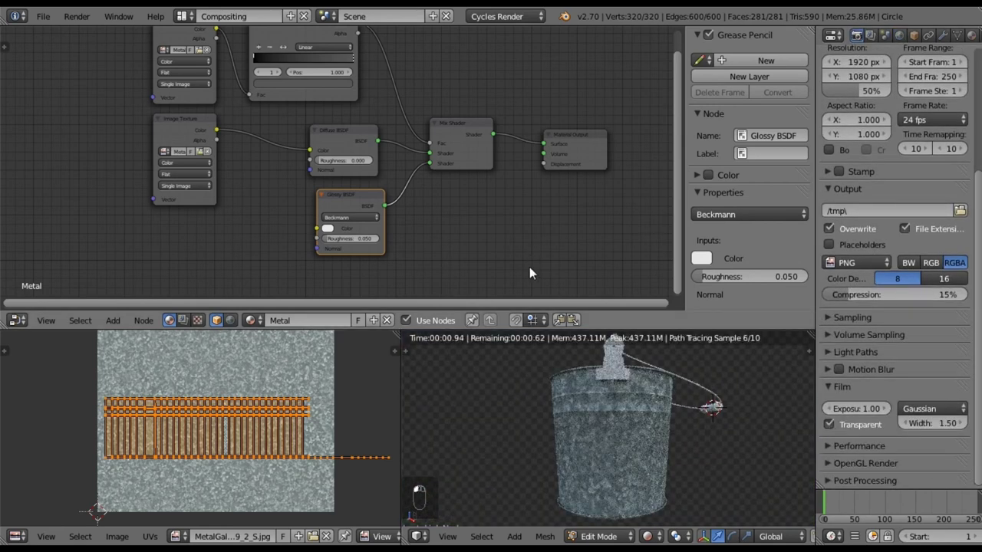
mouse_move(690, 435)
middle_mouse_down()
mouse_move(679, 453)
mouse_move(689, 454)
middle_mouse_up()
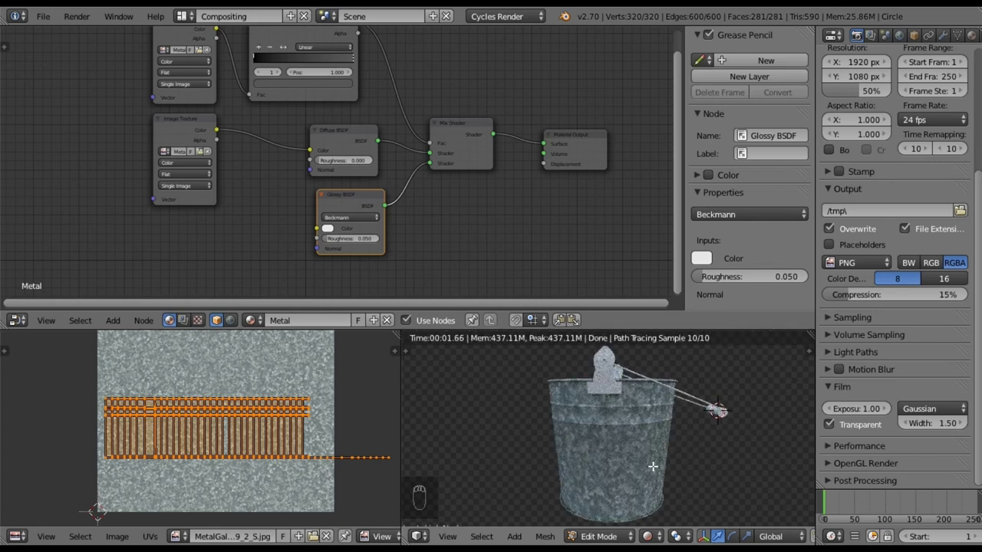
- Lighten the ColorRamp's stop at position 1.000 to a brighter grey
middle_click_drag(402, 66, 416, 131)
left_click(361, 137)
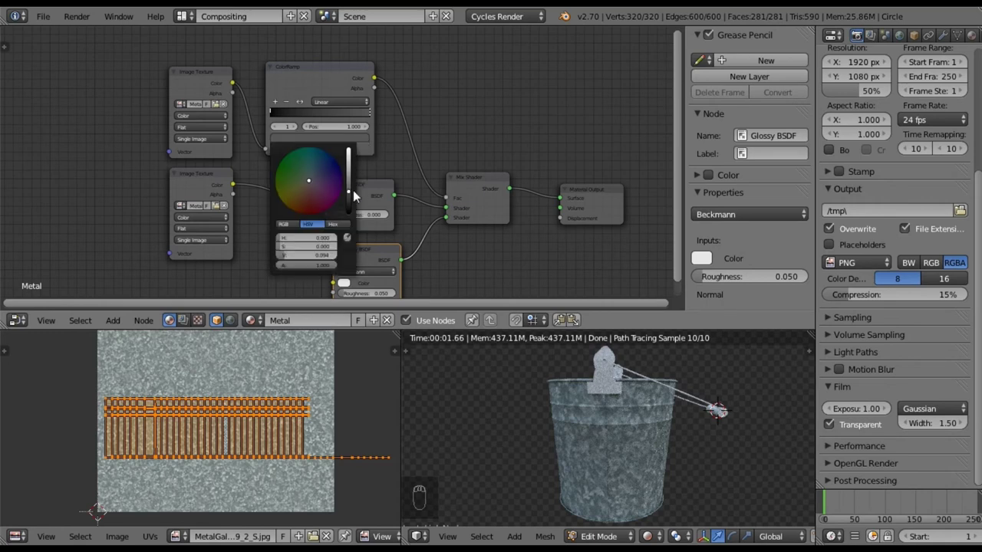
left_click_drag(347, 206, 347, 190)
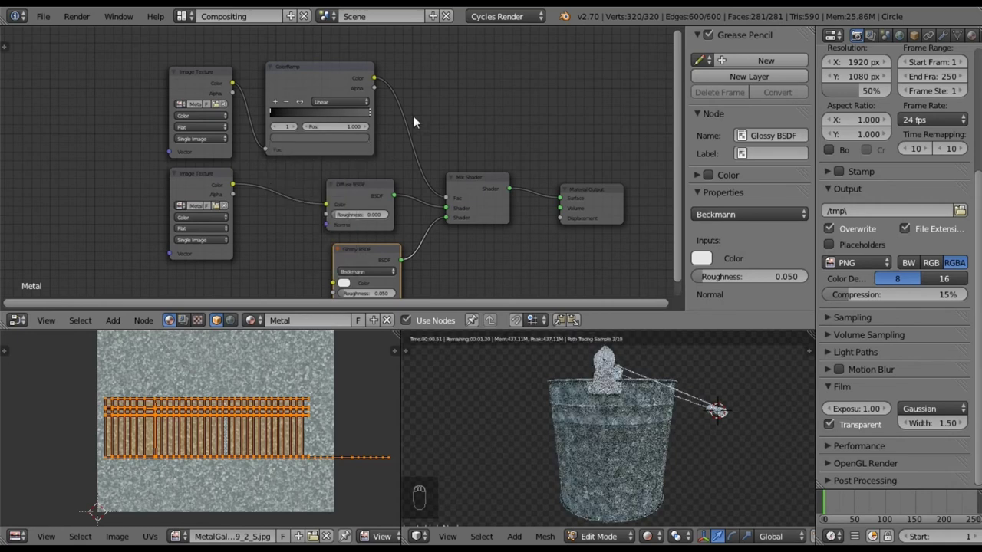
left_click(368, 140)
left_click_drag(351, 192, 349, 182)
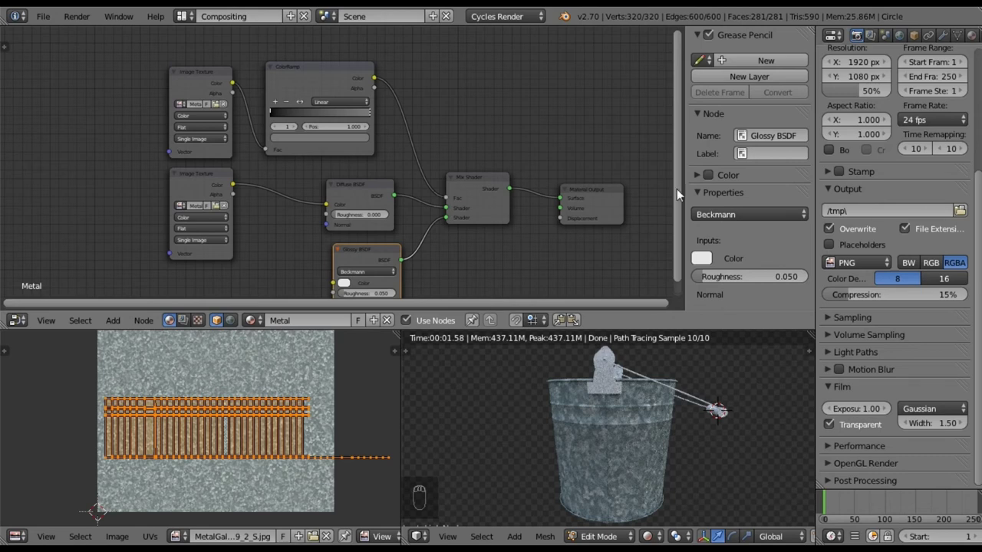
- Insert a second Mix Shader between the existing Mix Shader and the Material Output, with its Fac set to 0.3
middle_click_drag(470, 262, 490, 120)
middle_click_drag(542, 146, 417, 181)
left_click_drag(452, 96, 548, 91)
left_click(115, 319)
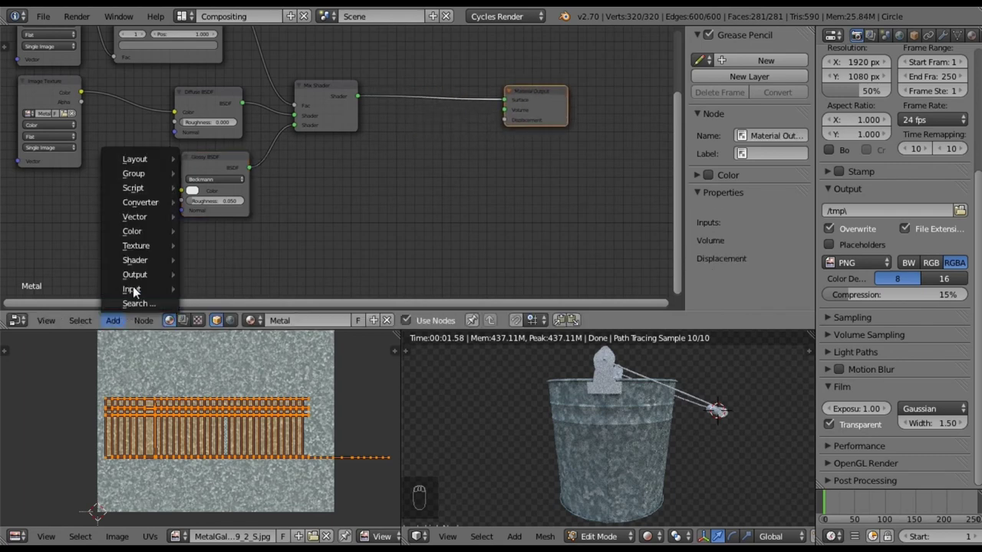
mouse_move(132, 256)
left_click(268, 256)
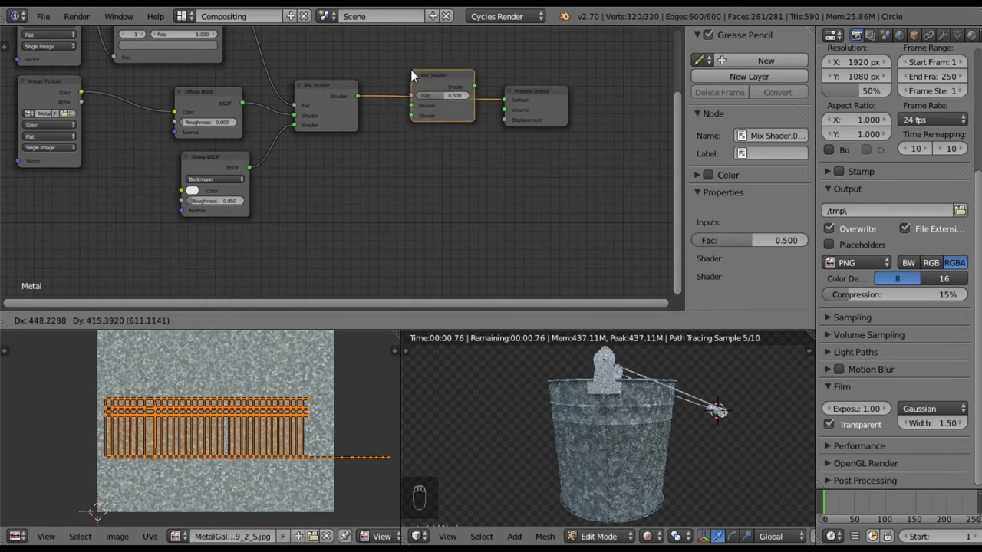
left_click(413, 67)
left_click(458, 95)
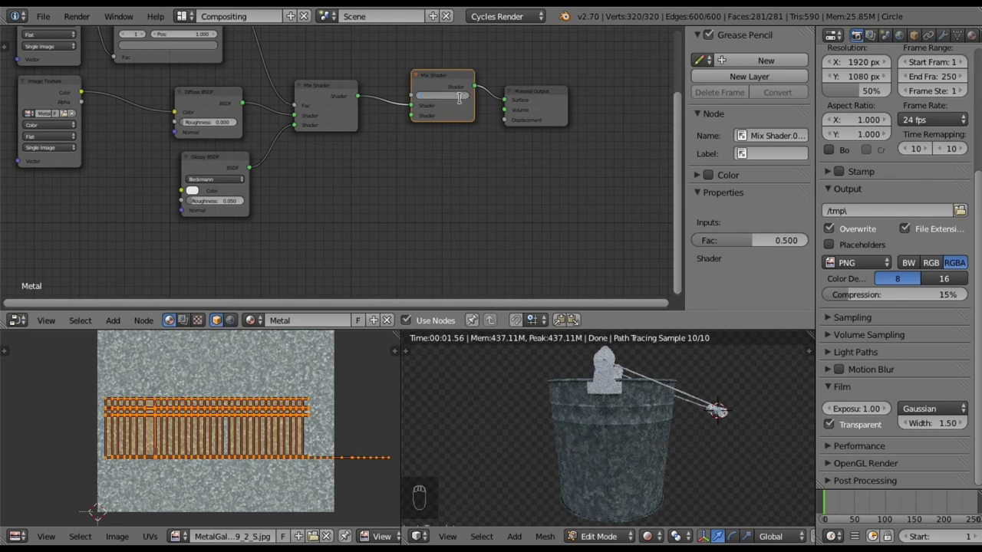
type("0.3")
key("Return")
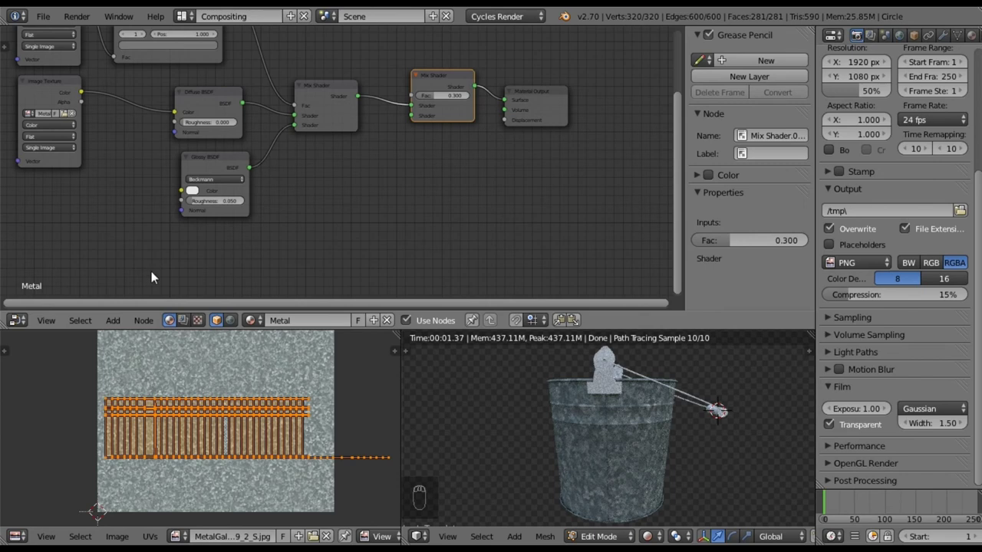
- Add an Image Texture node below the Glossy BSDF and load DecalLeakingMossy0005_1_S.png from the Grunge folder inside Textures
left_click(113, 320)
mouse_move(142, 247)
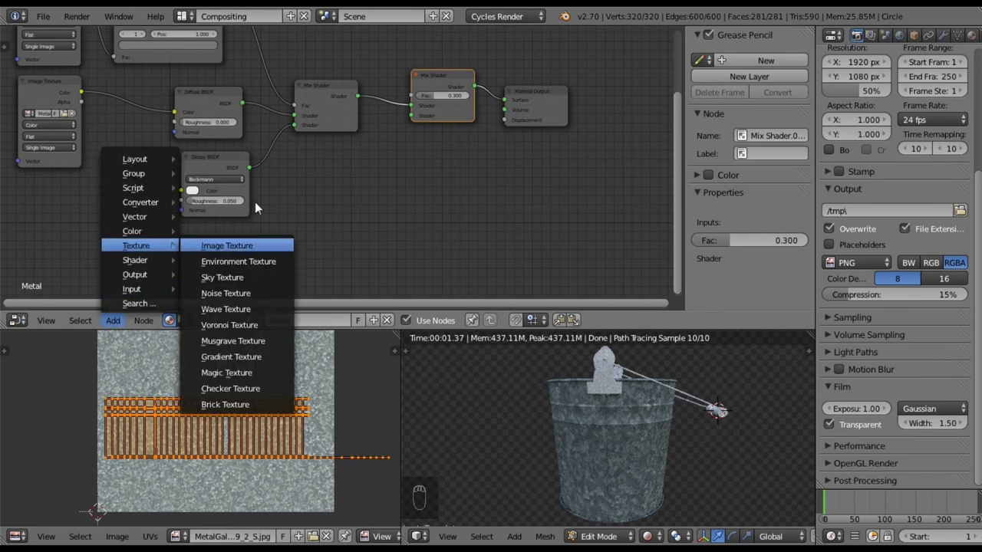
left_click(220, 248)
left_click(294, 230)
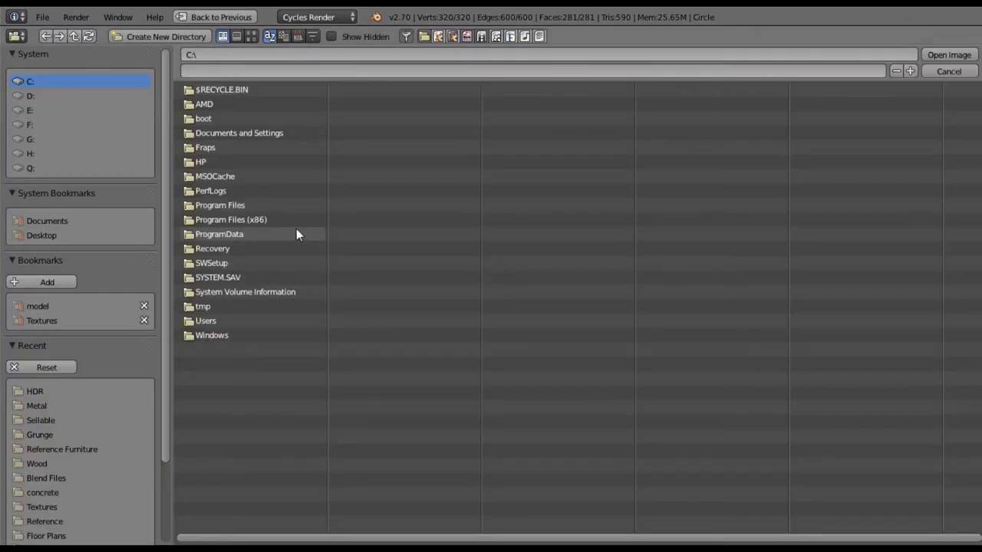
left_click(60, 318)
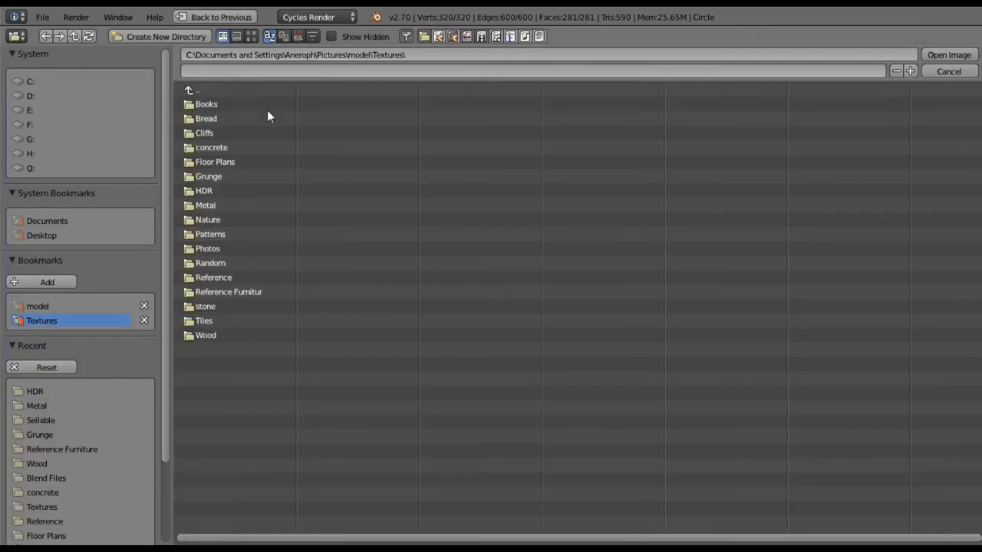
left_click(222, 176)
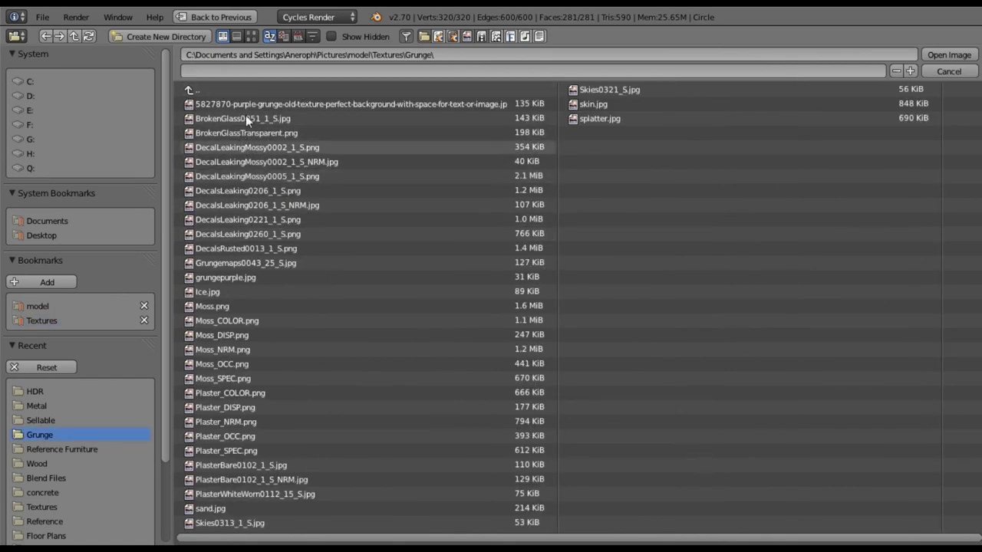
left_click(251, 36)
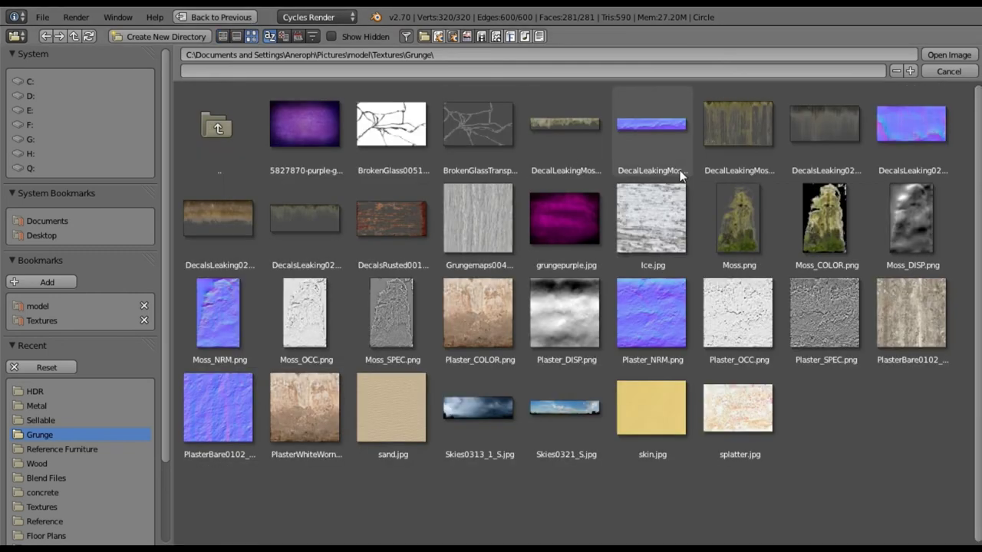
double_click(751, 142)
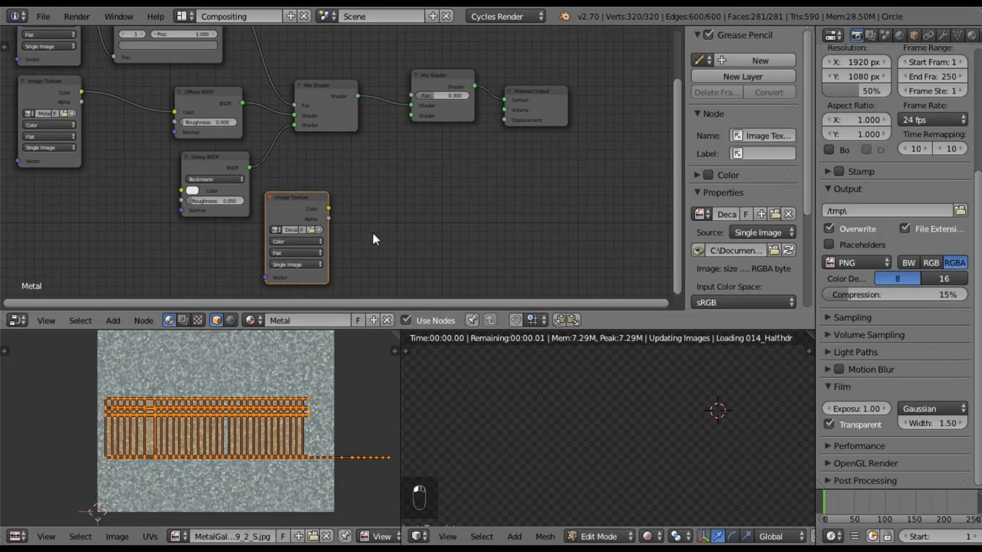
- Add a Diffuse BSDF colored by the mossy decal texture, connect it to the second Mix Shader's lower Shader input, and space the nodes out
middle_click_drag(358, 233, 299, 235)
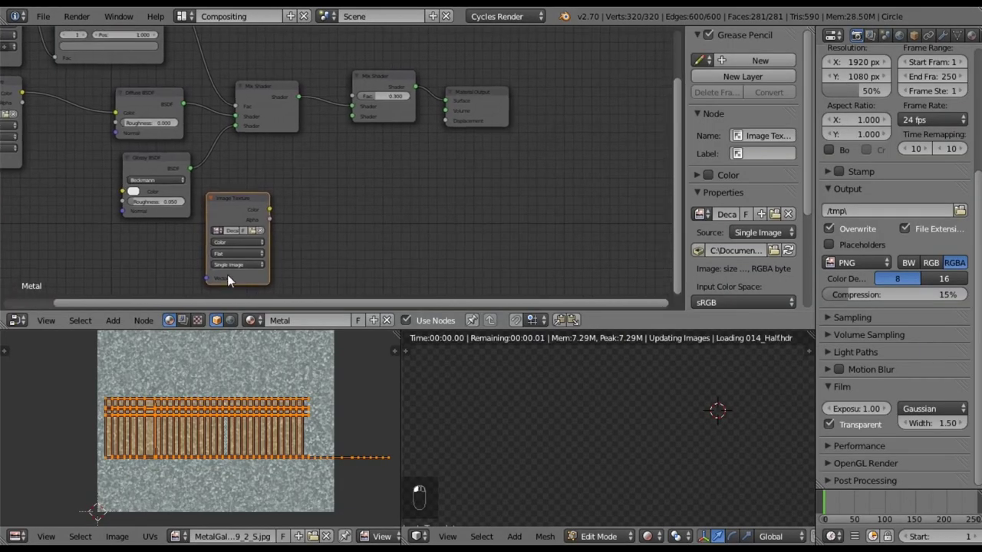
left_click(125, 321)
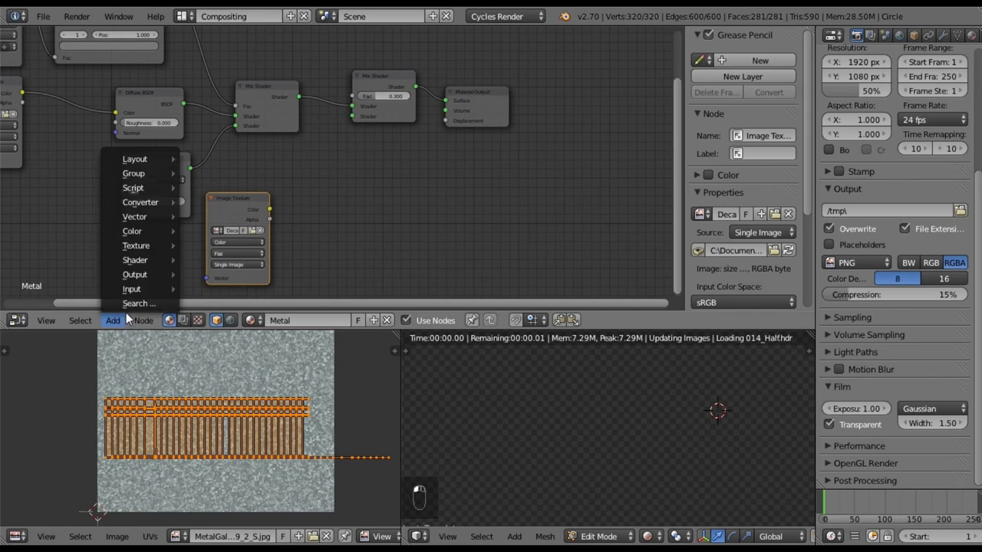
mouse_move(140, 262)
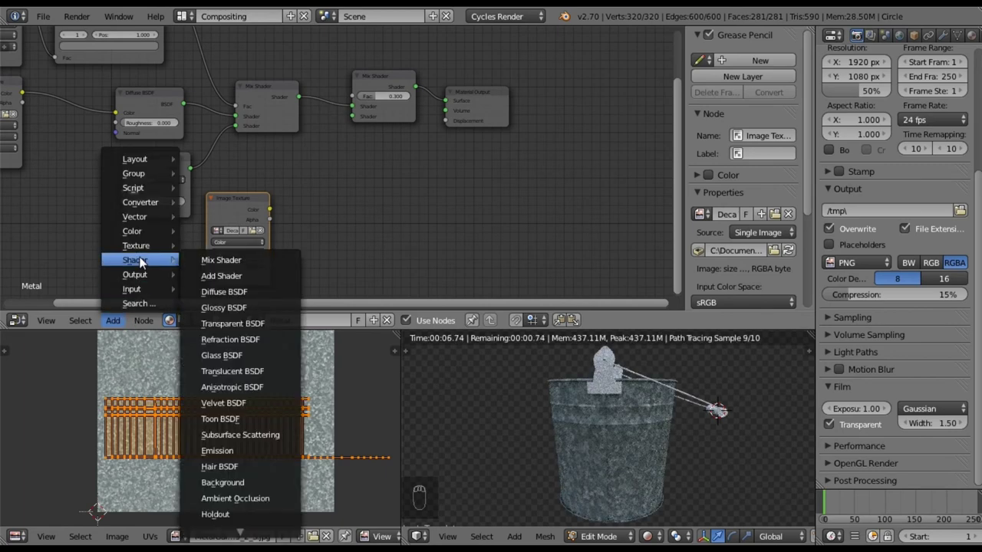
left_click(222, 291)
left_click(302, 158)
left_click_drag(270, 208, 300, 178)
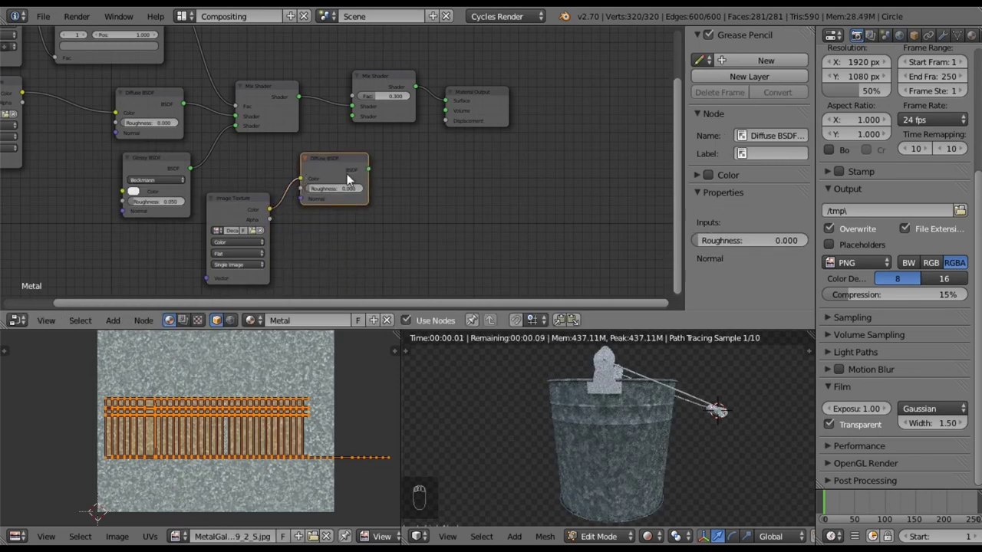
left_click_drag(369, 170, 352, 117)
left_click_drag(320, 162, 305, 164)
left_click_drag(239, 205, 173, 243)
middle_click_drag(261, 253, 452, 247)
- Add a second UV map to the bucket mesh and rename the original map Metal
scroll(958, 35, "right", 1)
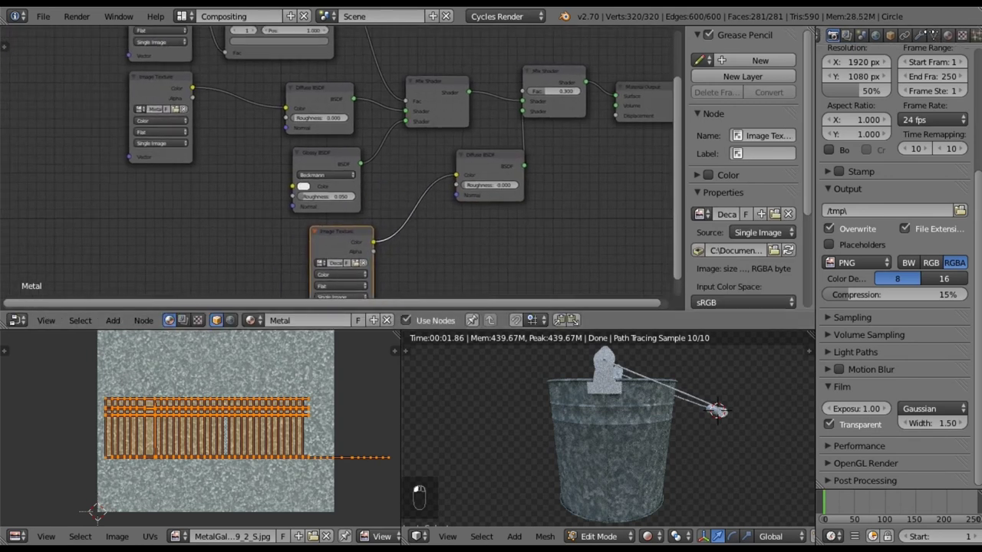
left_click(933, 35)
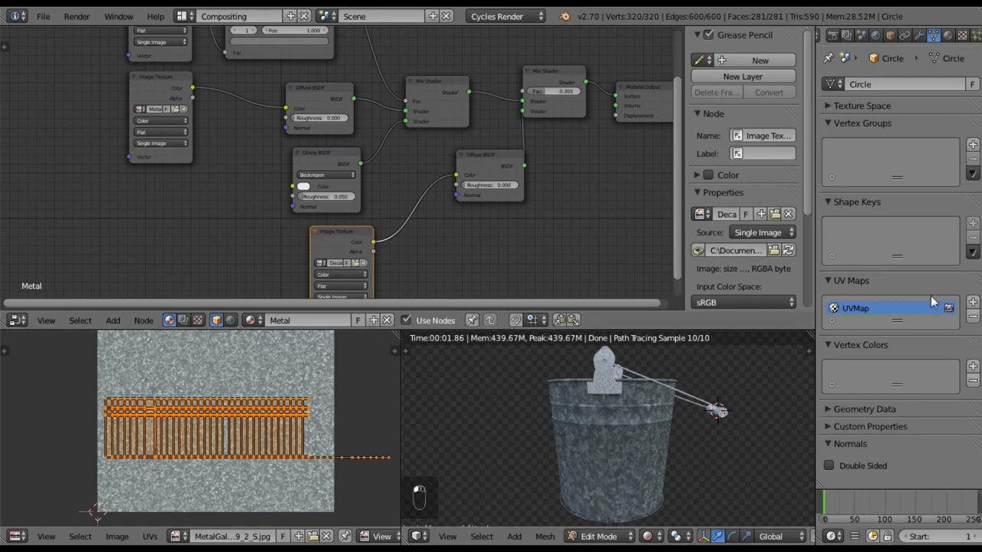
left_click(972, 304)
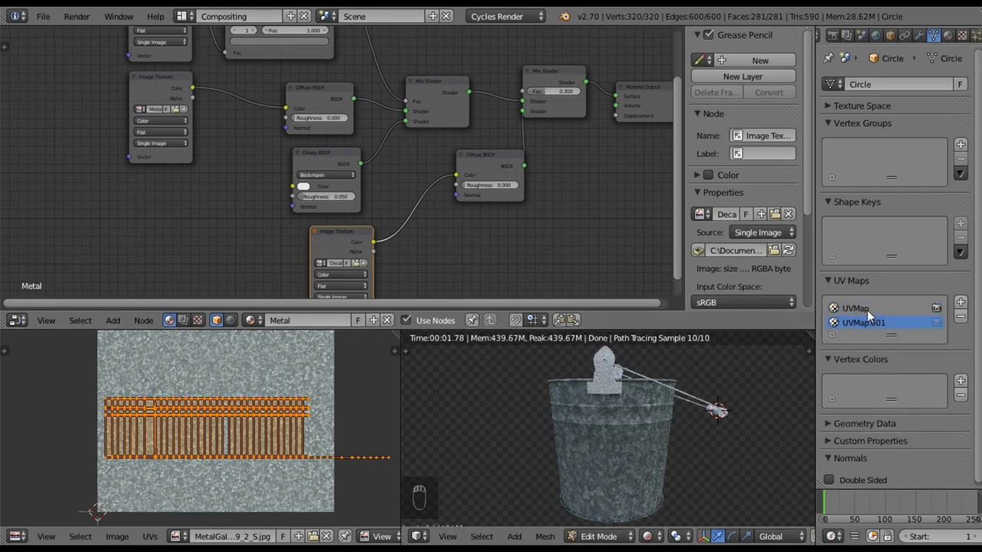
double_click(867, 310)
key("BackSpace")
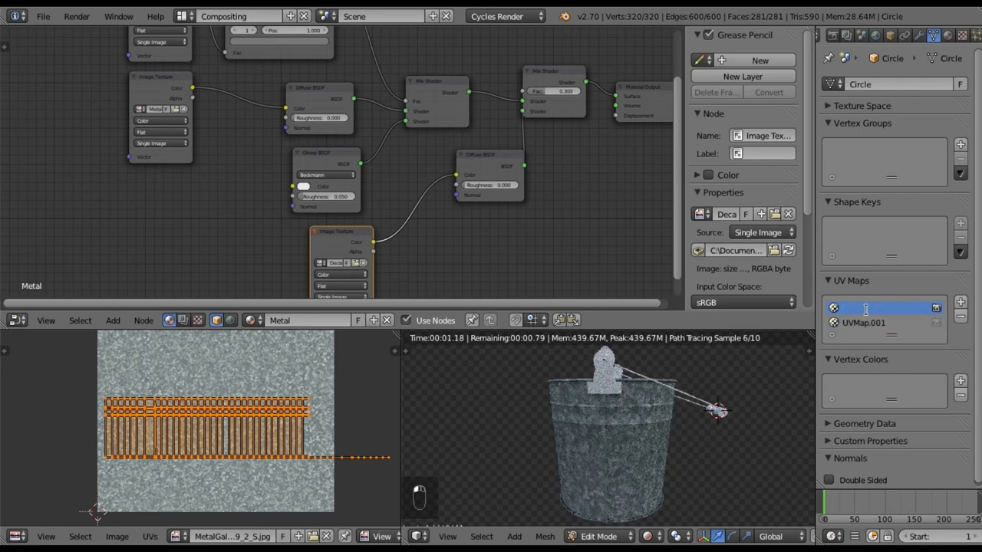
type("Metal")
key("Return")
- Rename the new UV map Grunge and make it the active map for rendering
double_click(869, 322)
type("Grunge")
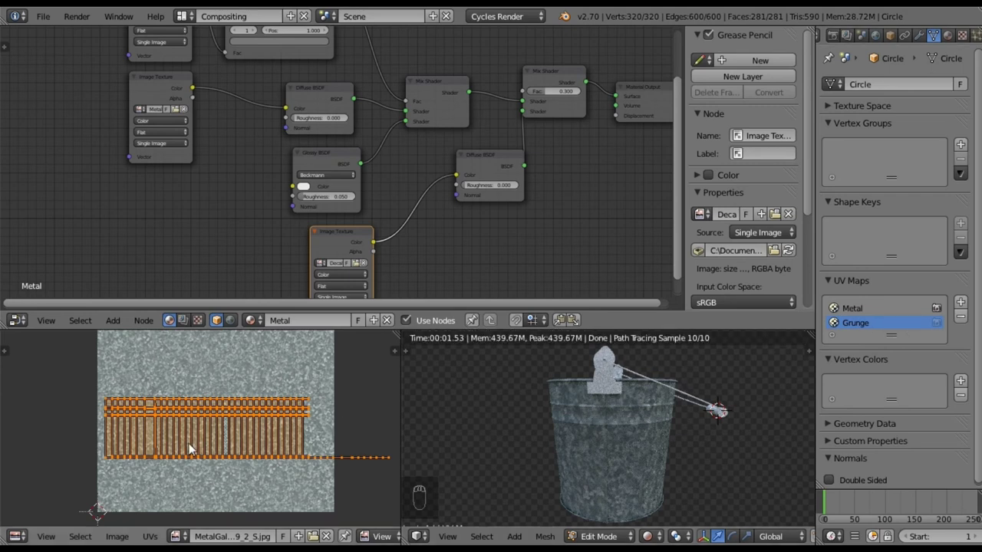
left_click(936, 324)
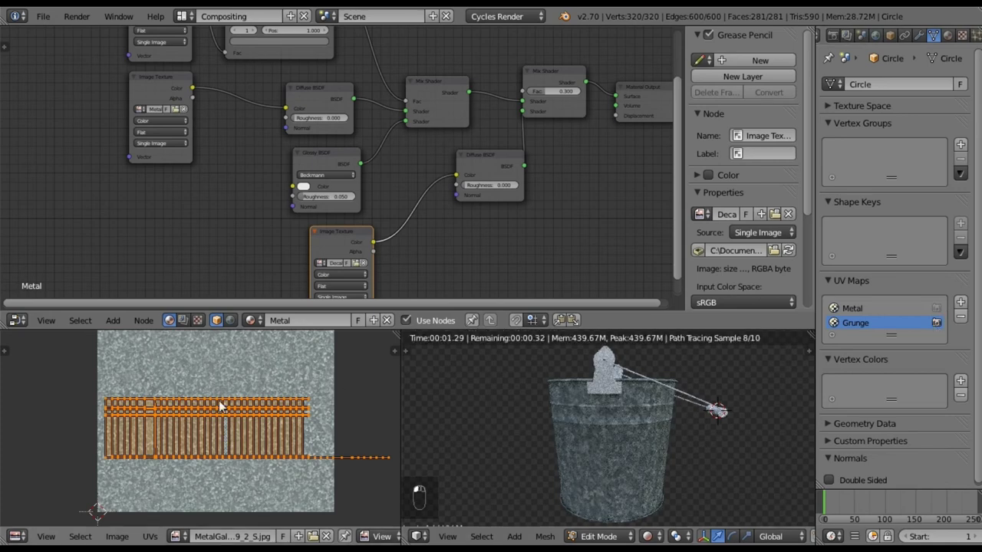
- Set the 3D viewport to solid shading and display DecalLeakingMossy0005_1_S.png behind the UV layout
left_click(180, 536)
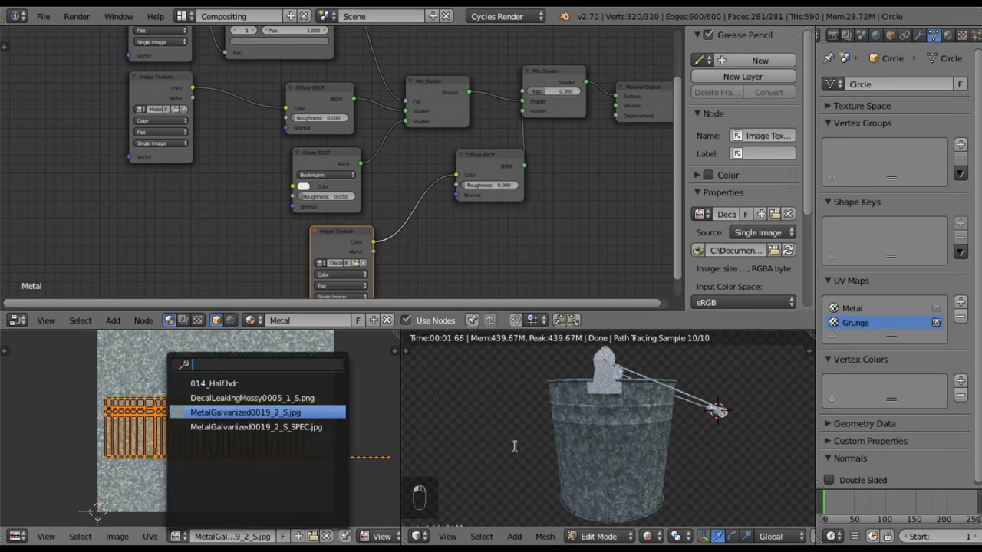
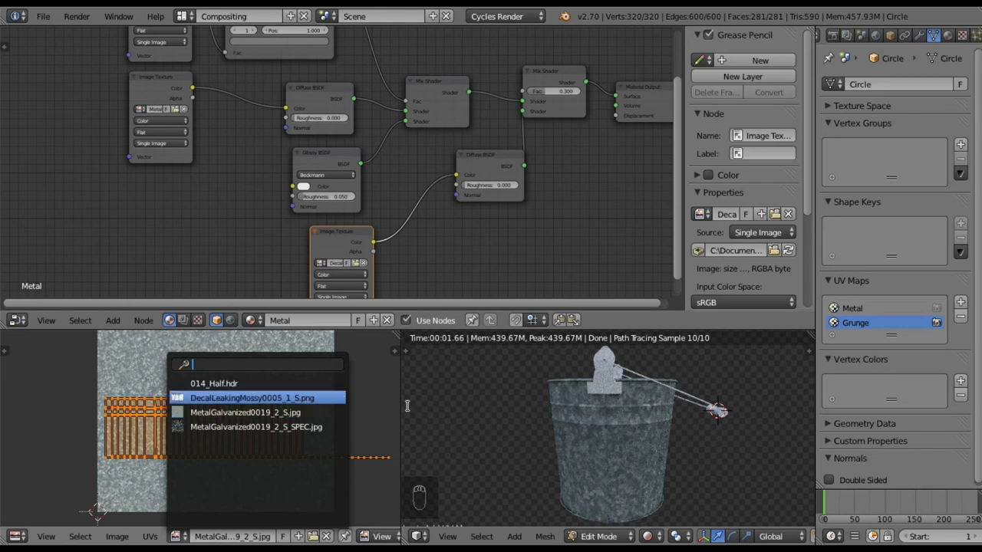
left_click(650, 536)
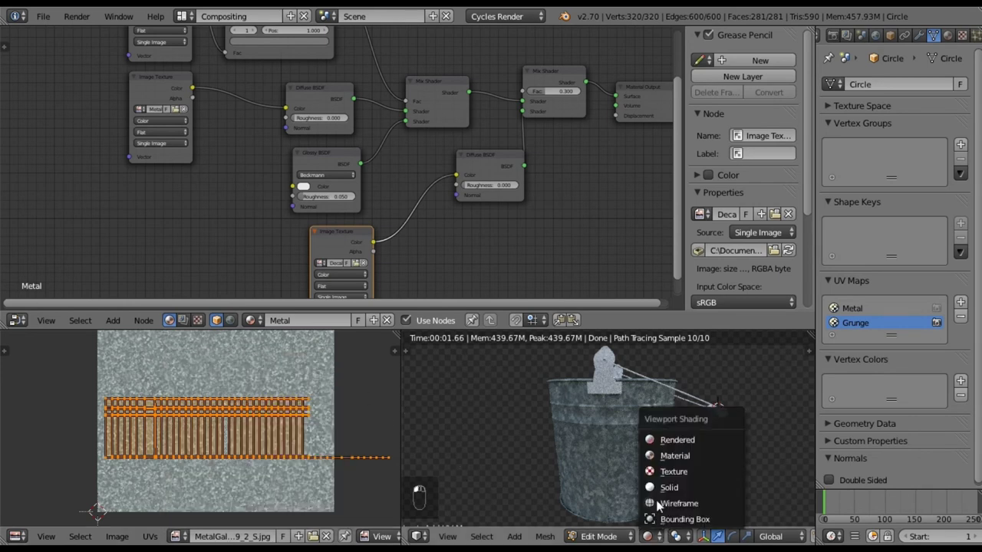
left_click(659, 485)
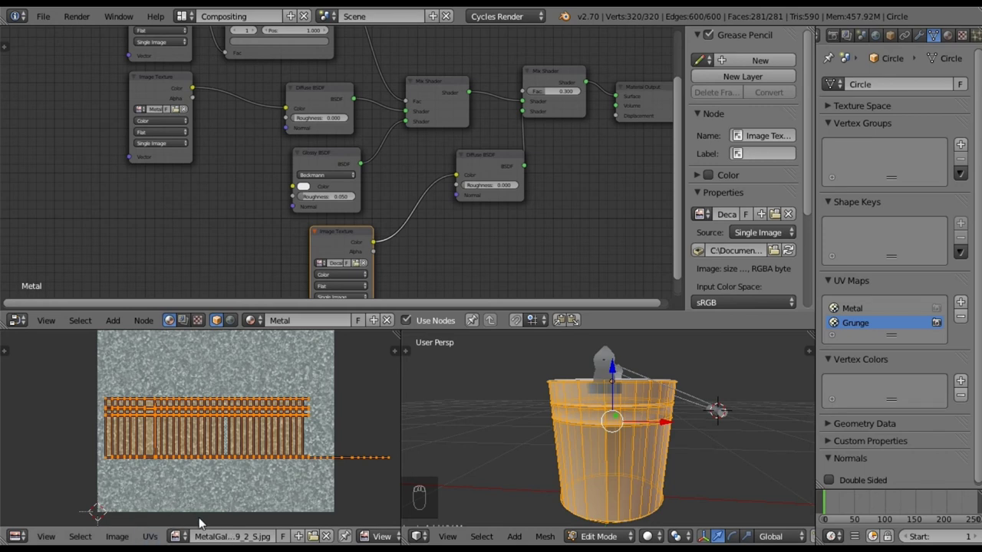
left_click(178, 536)
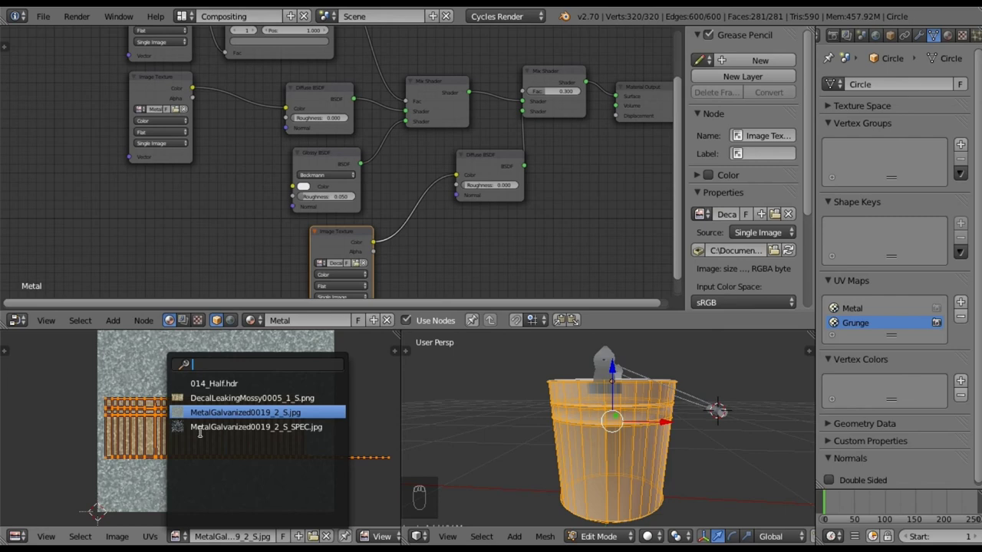
left_click(207, 398)
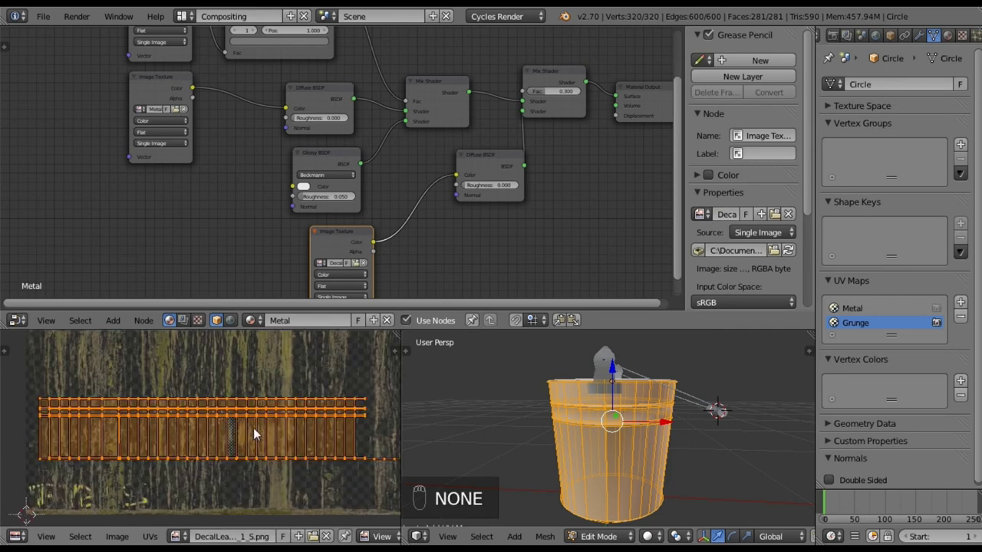
- Move and scale the bucket's Grunge UVs, stretching them vertically, to span the decal's full width against the image's upper edge
key("g")
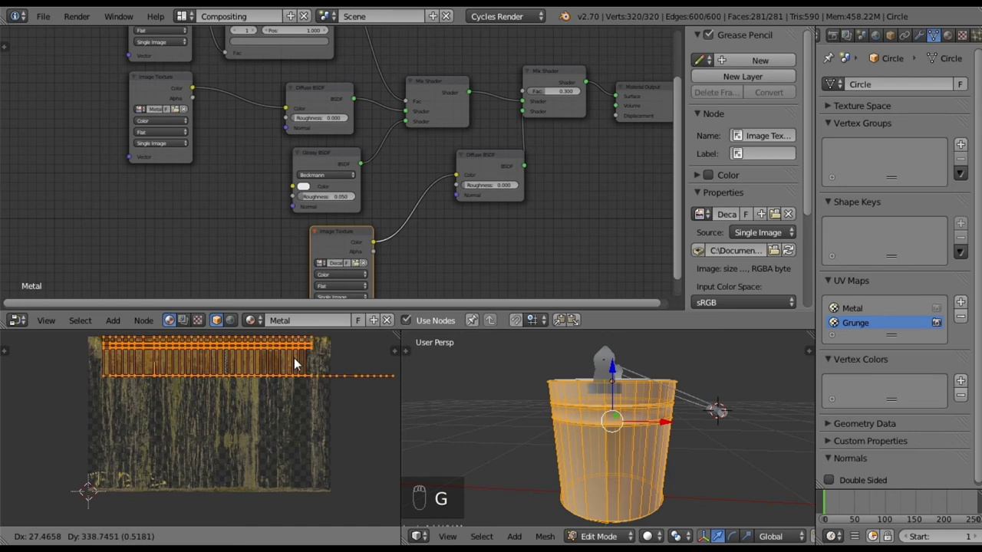
left_click(294, 364)
key("s")
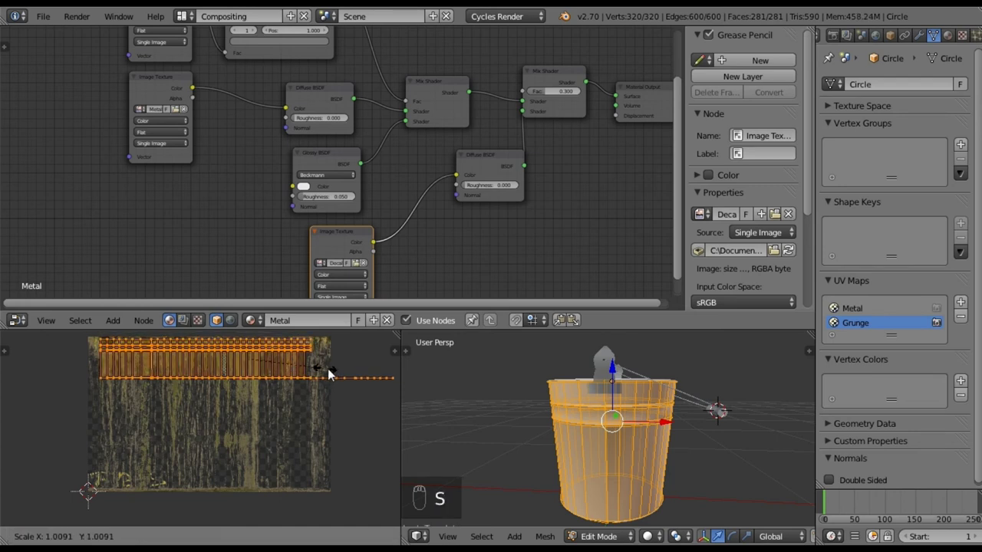
left_click(334, 375)
key("g")
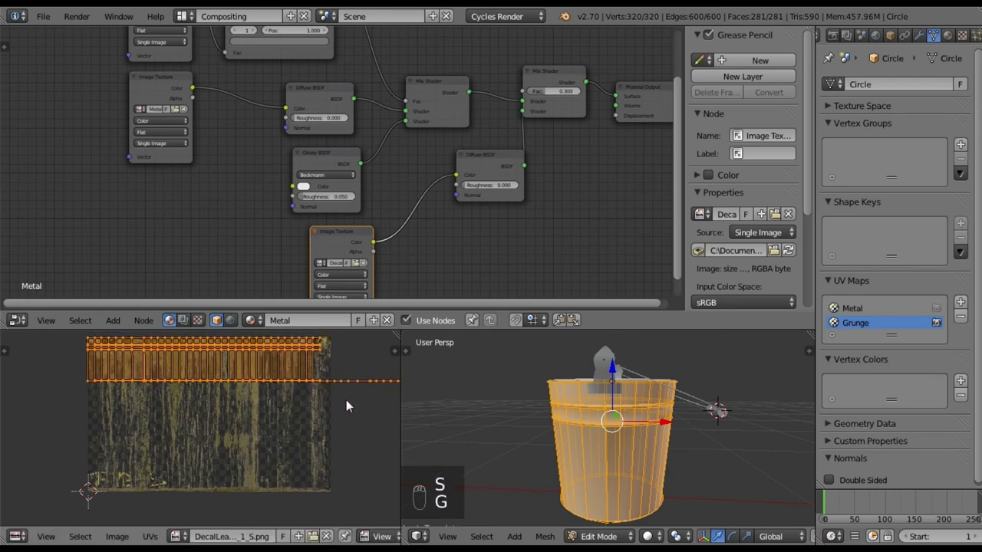
key("s")
key("g")
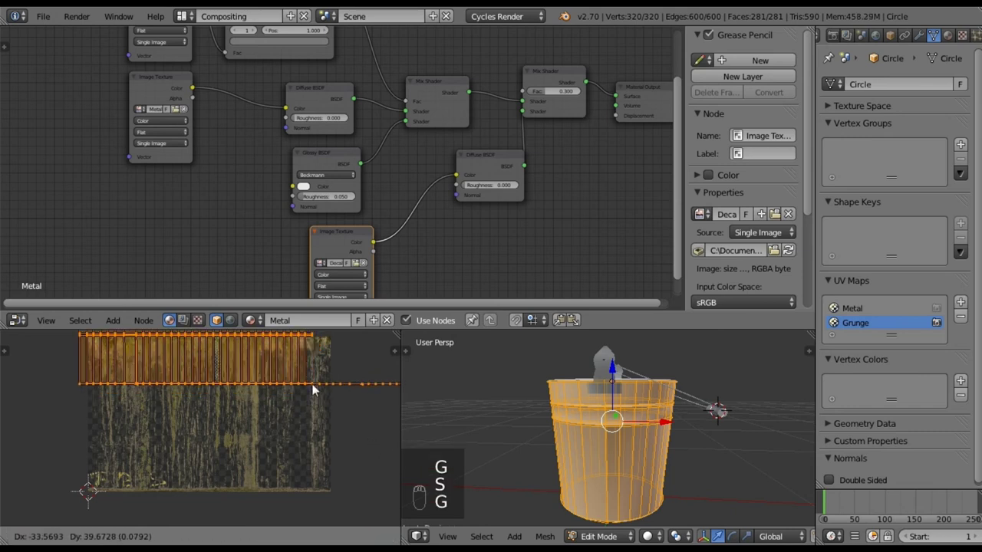
key("s")
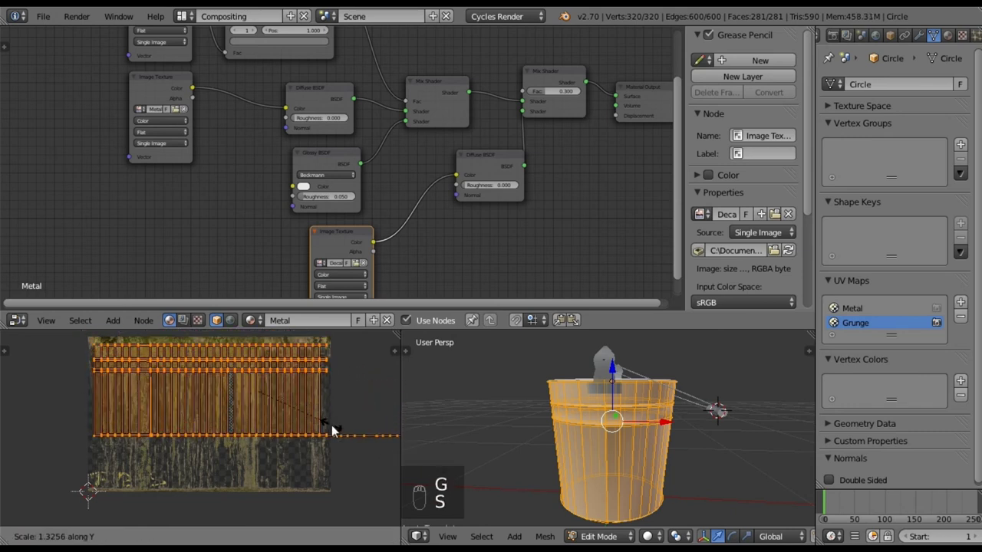
key("g")
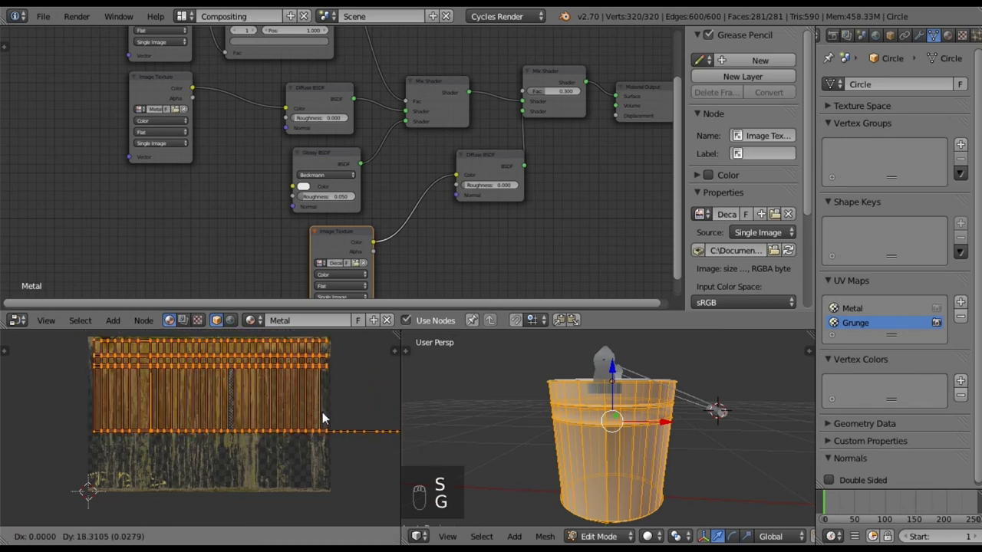
left_click(322, 411)
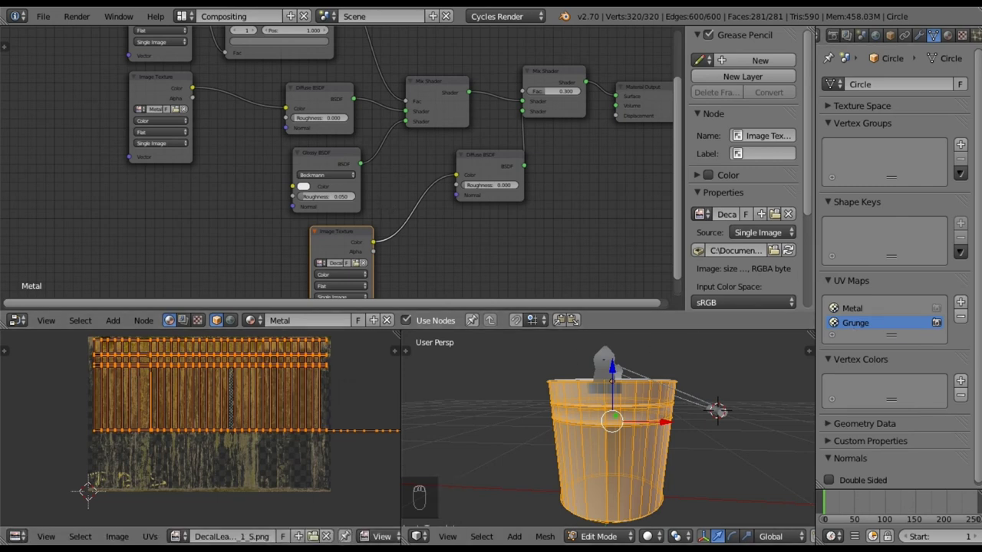
- Make Metal the active UV map and add an Attribute node ahead of the metal image textures
left_click(881, 307)
scroll(153, 138, "down", 4)
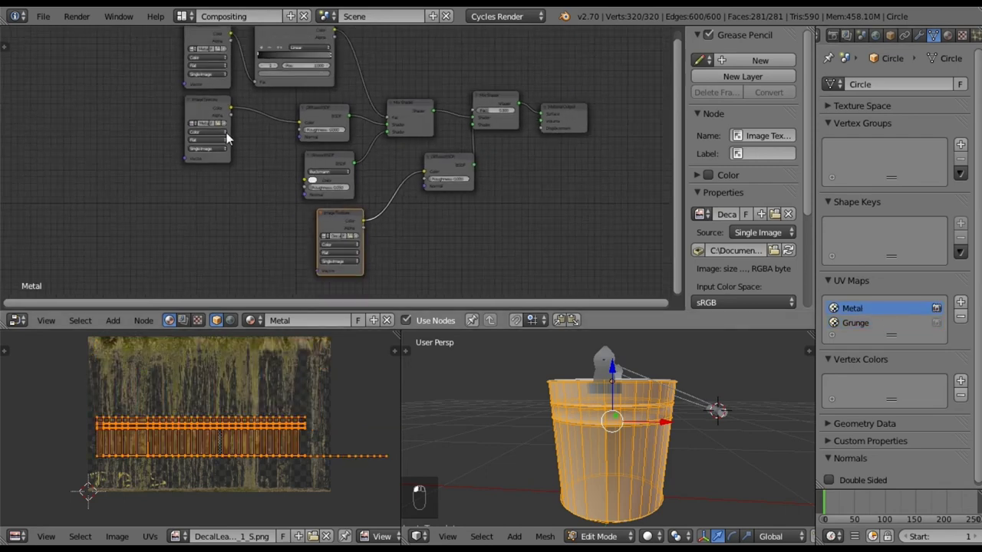
middle_click_drag(141, 151, 265, 180)
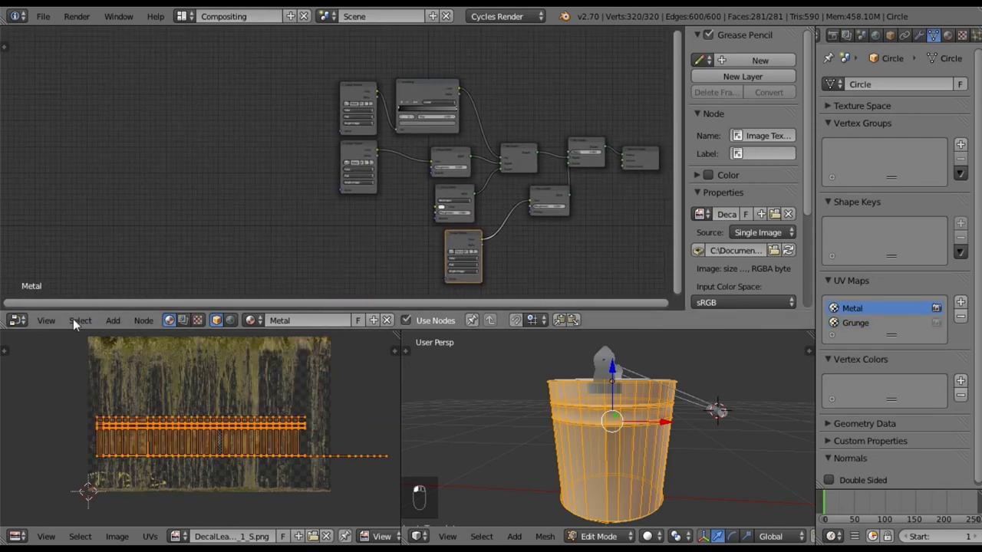
left_click(114, 321)
mouse_move(142, 289)
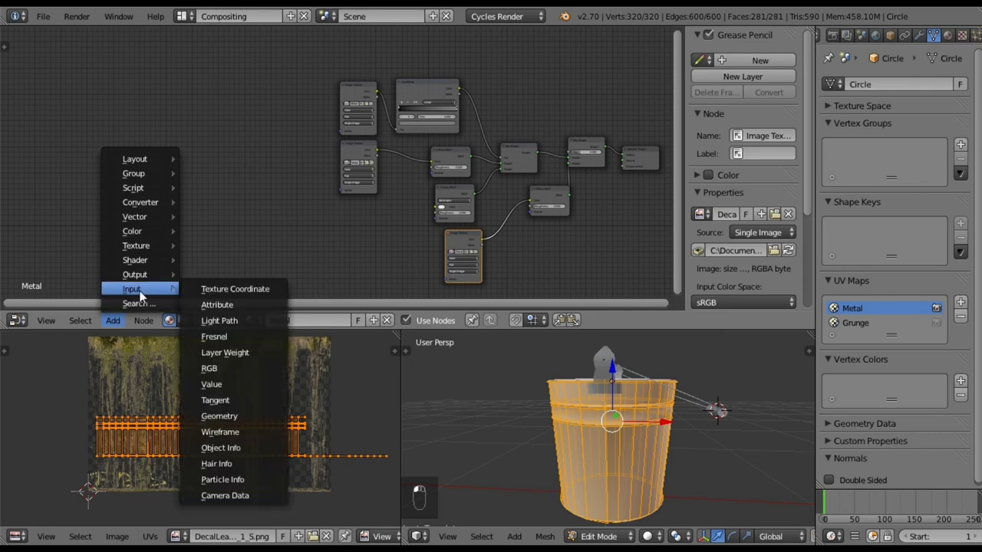
left_click(216, 304)
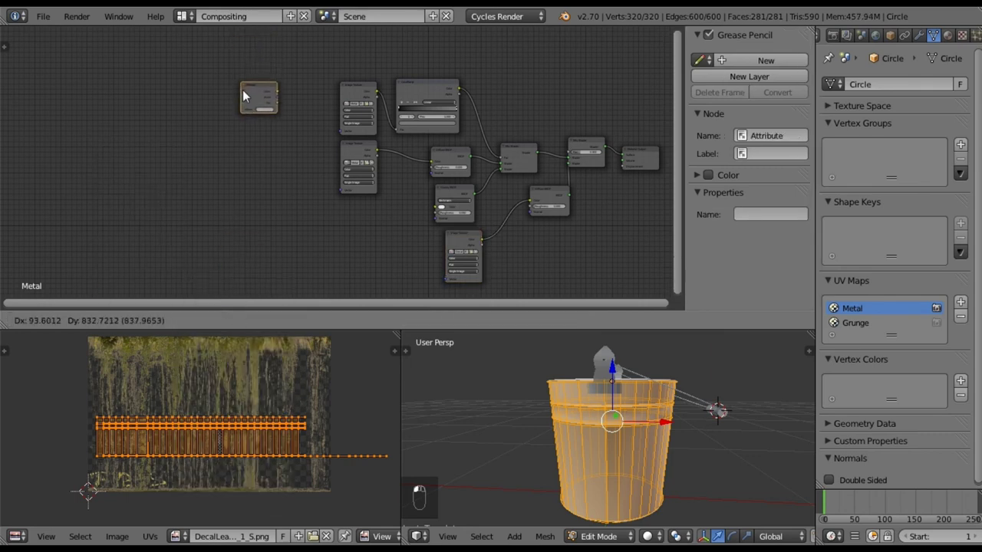
left_click(245, 103)
- Name the Attribute node Metal and connect its Vector output to the Vector inputs of both metal image textures
scroll(227, 174, "up", 3)
middle_click_drag(204, 127, 211, 136)
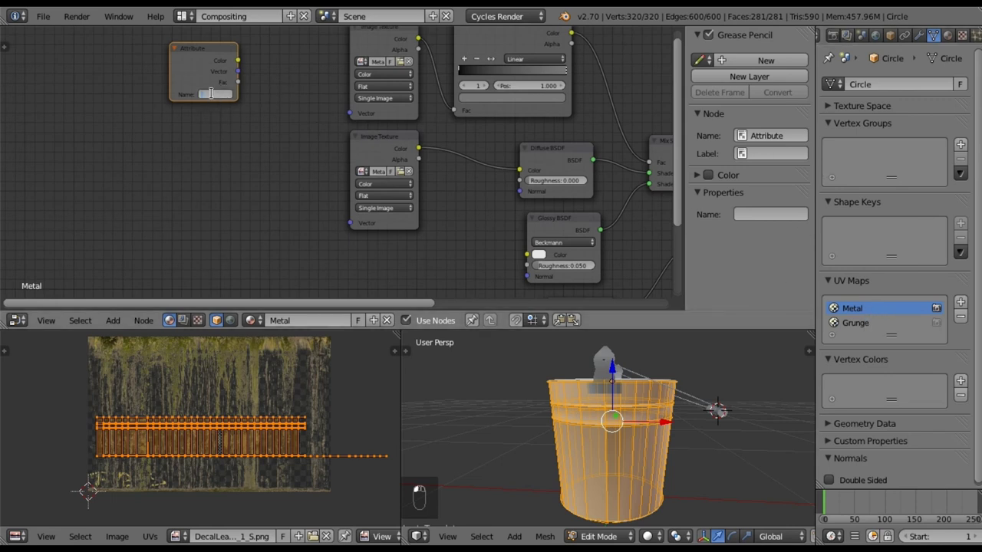
type("Metal")
key("Return")
left_click_drag(238, 71, 350, 113)
left_click_drag(239, 73, 351, 223)
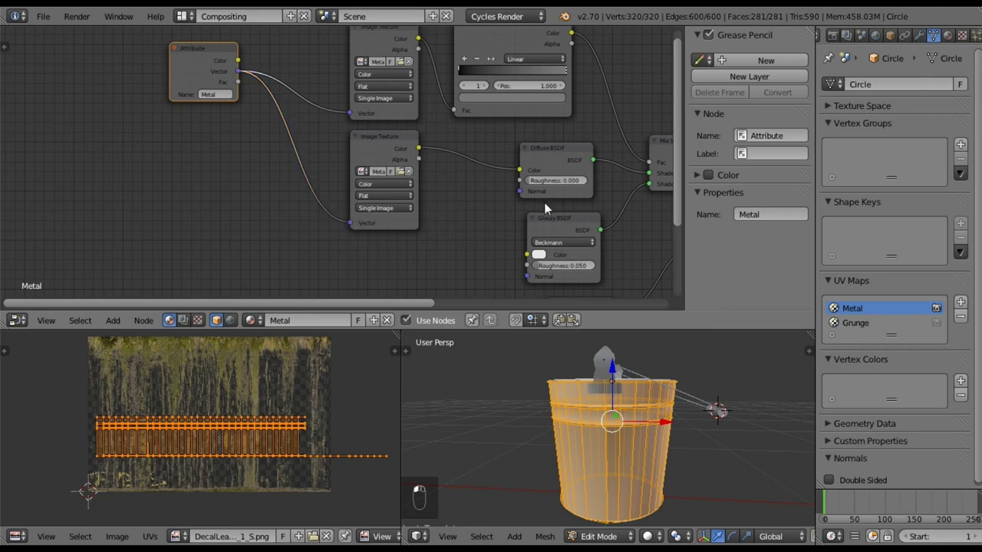
- Duplicate the Attribute node, name the copy Grunge and connect its Vector output to the mossy decal texture's Vector input
middle_click_drag(422, 231, 388, 206)
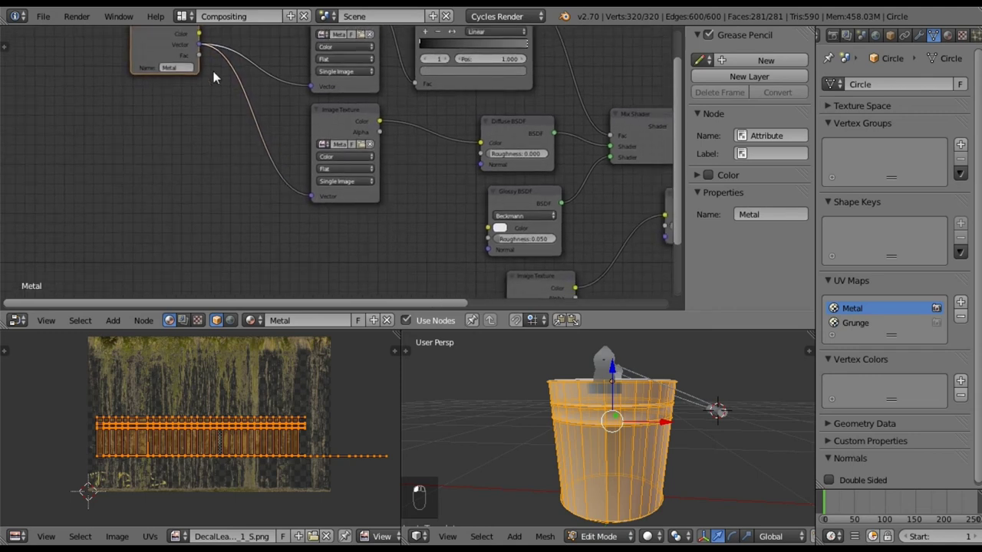
key("shift+d")
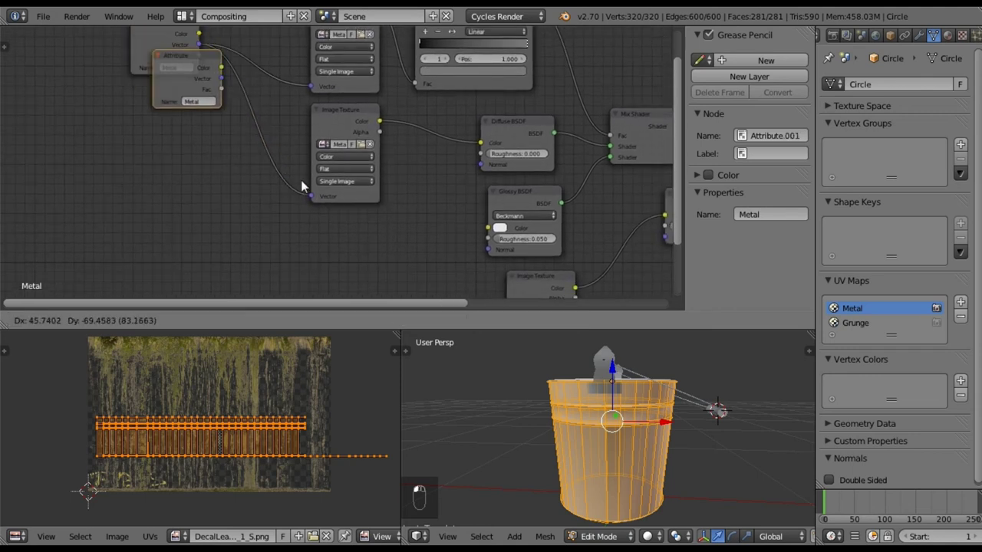
left_click(428, 304)
middle_click_drag(453, 239, 349, 141)
left_click(293, 198)
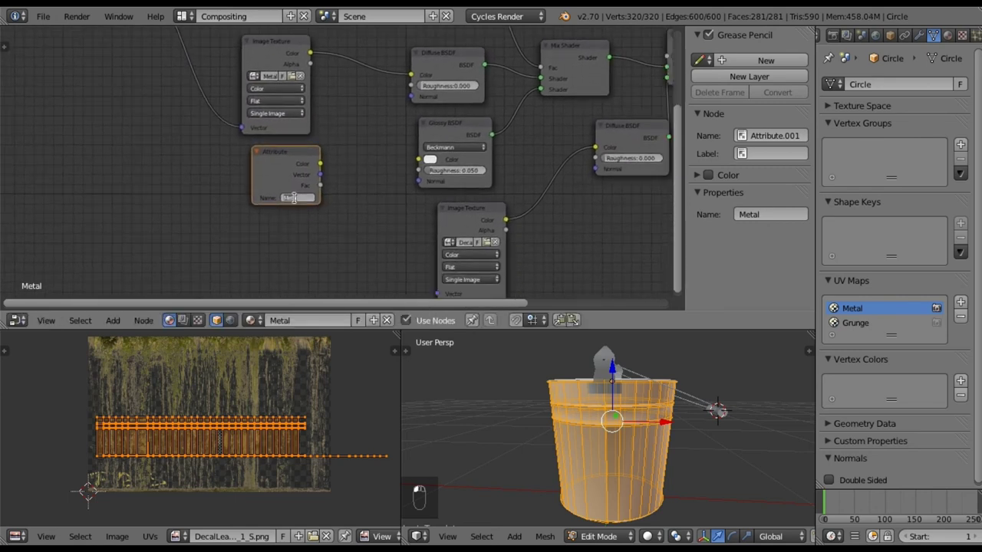
type("Grunge")
key("Return")
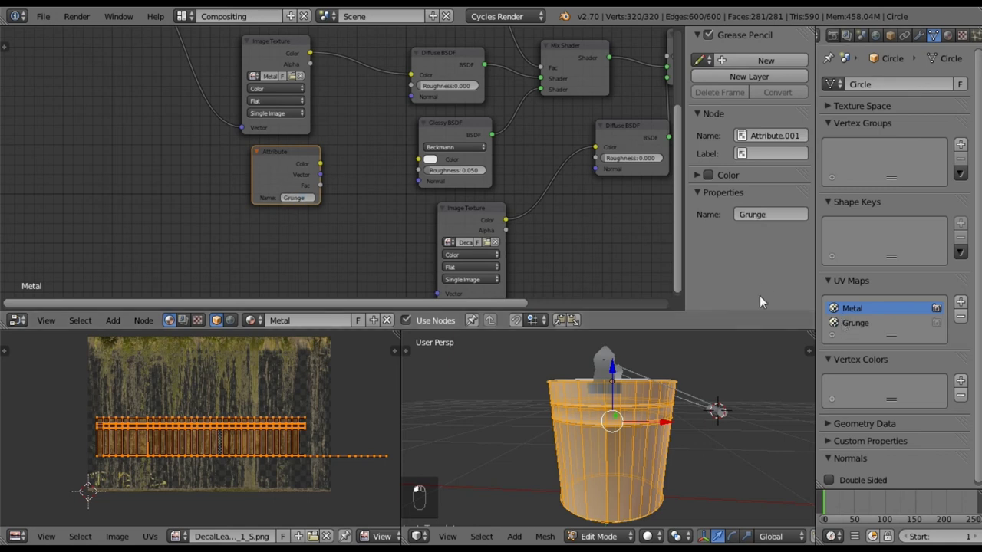
left_click_drag(377, 185, 438, 294)
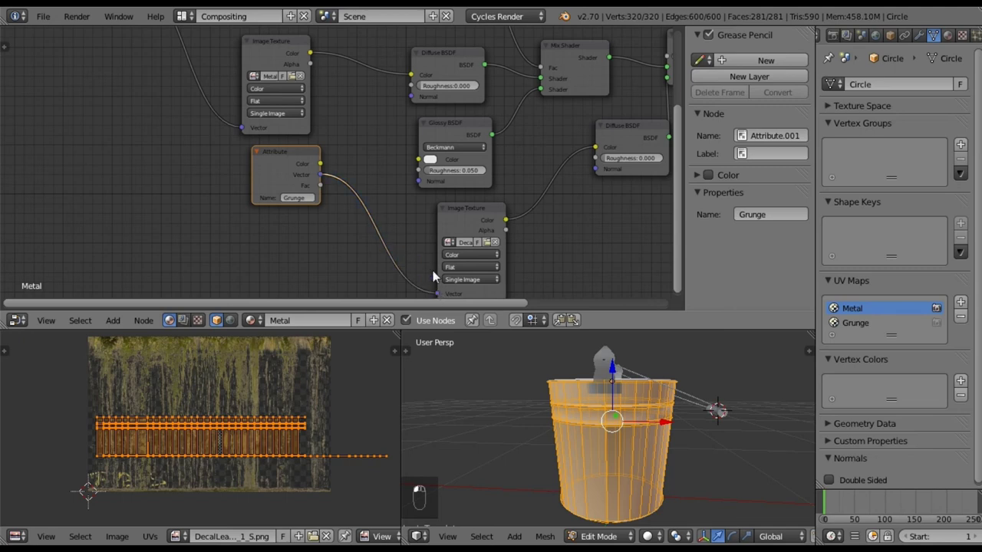
- Display the bucket's textures in the 3D viewport, leave Edit Mode and examine the bucket from several sides
scroll(539, 221, "down", 3)
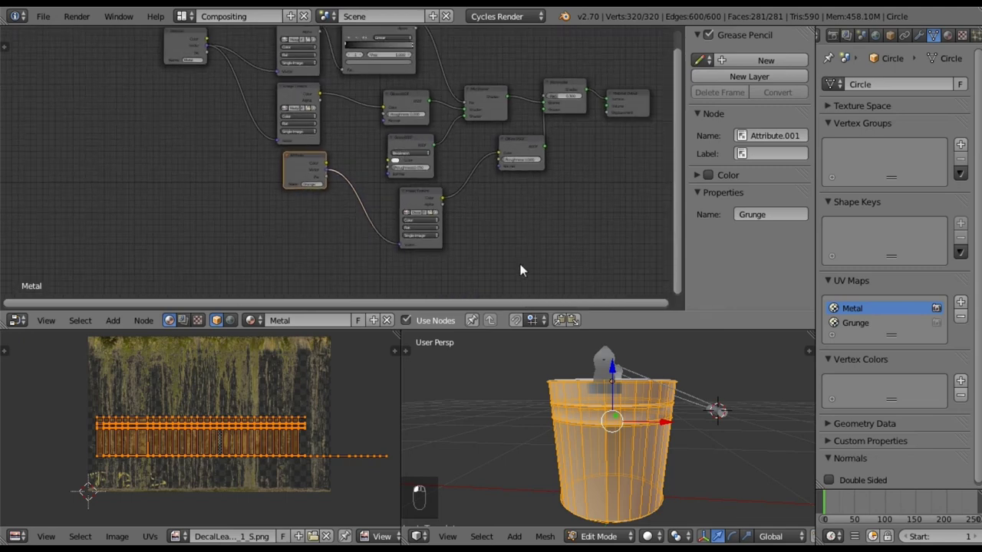
left_click(648, 536)
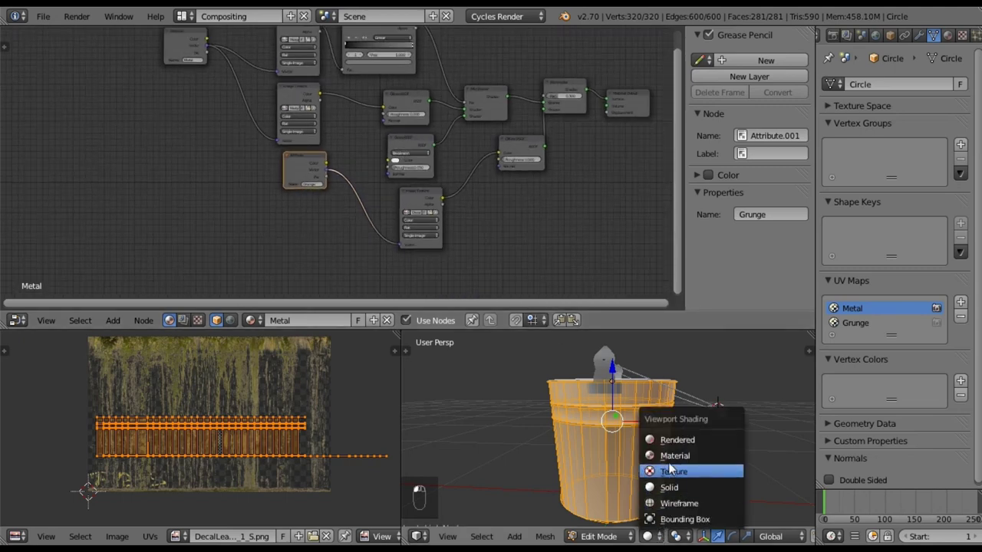
key("Return")
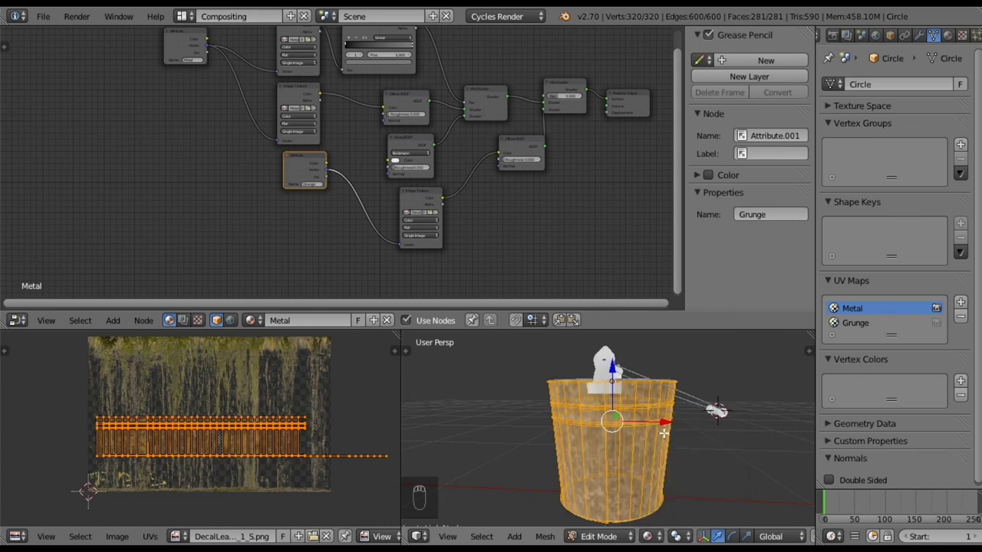
key("Tab")
middle_click_drag(662, 434, 522, 388)
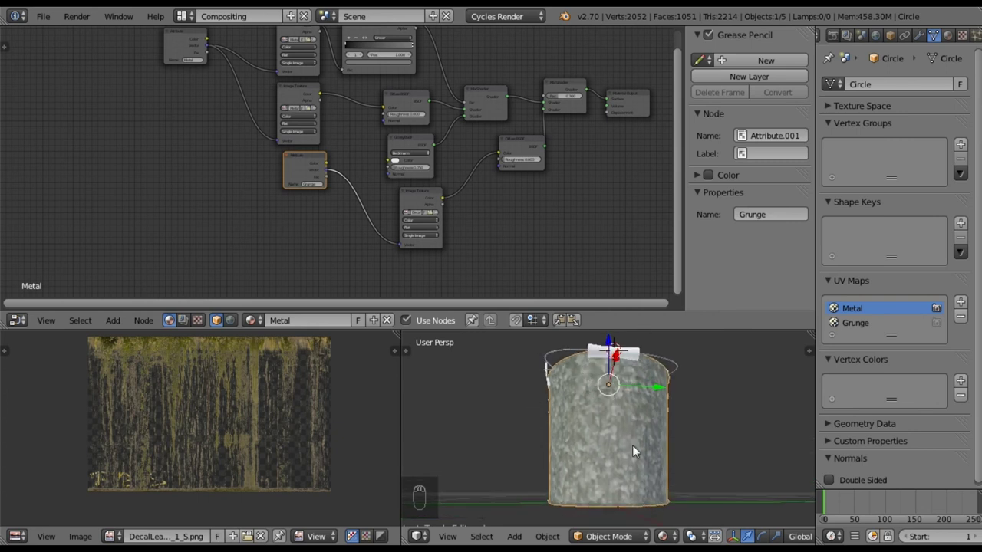
middle_click_drag(623, 457, 674, 488)
middle_click_drag(617, 407, 641, 443)
scroll(420, 165, "down", 2)
middle_click_drag(427, 103, 407, 103)
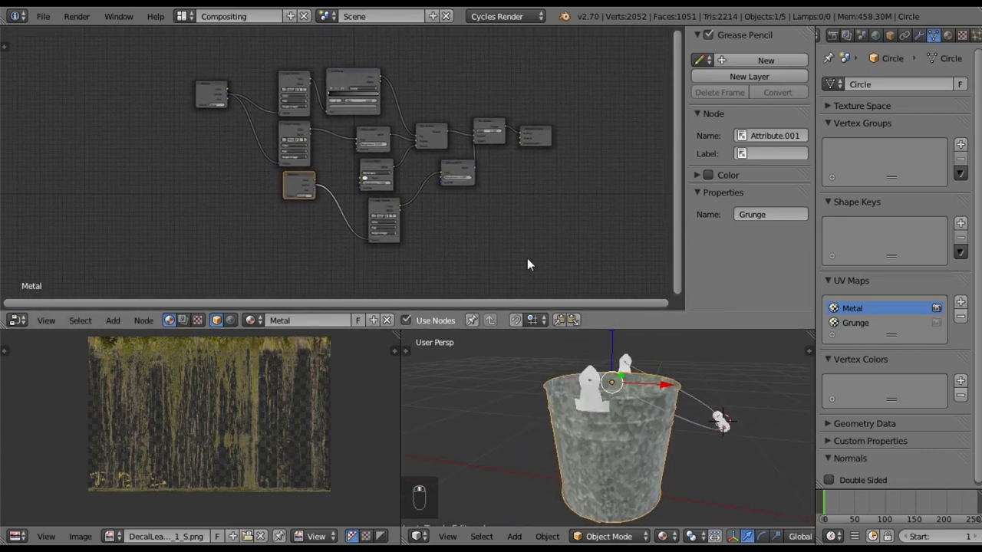
- Select all of the handle mount's mesh in Edit Mode and unwrap it by projecting from the front view
right_click(594, 388)
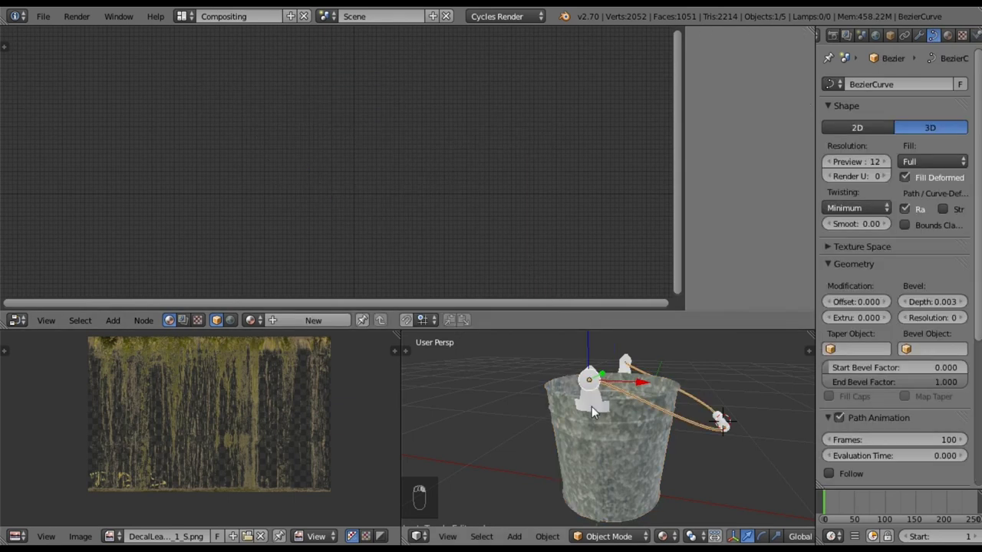
right_click(593, 402)
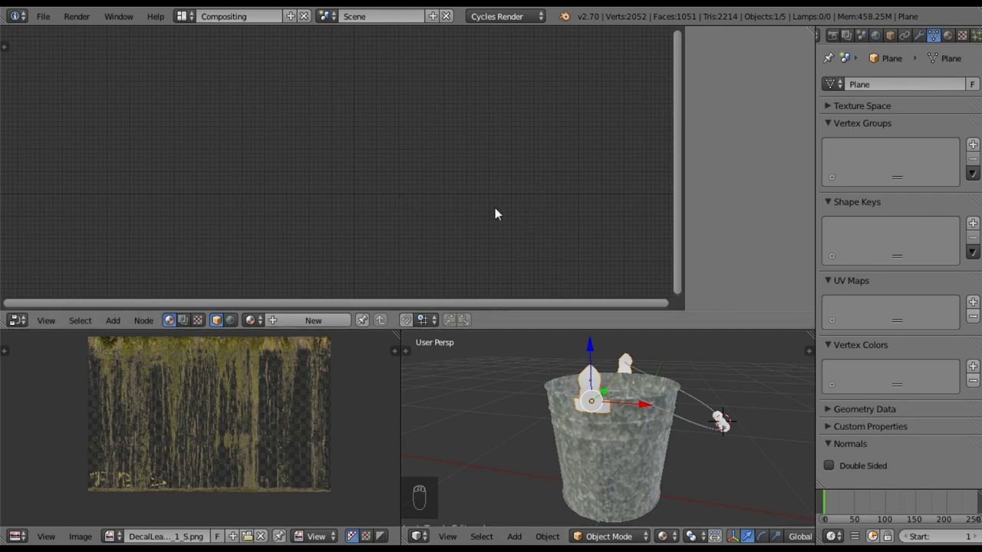
key("KP_1")
key("Tab")
key("a")
key("a")
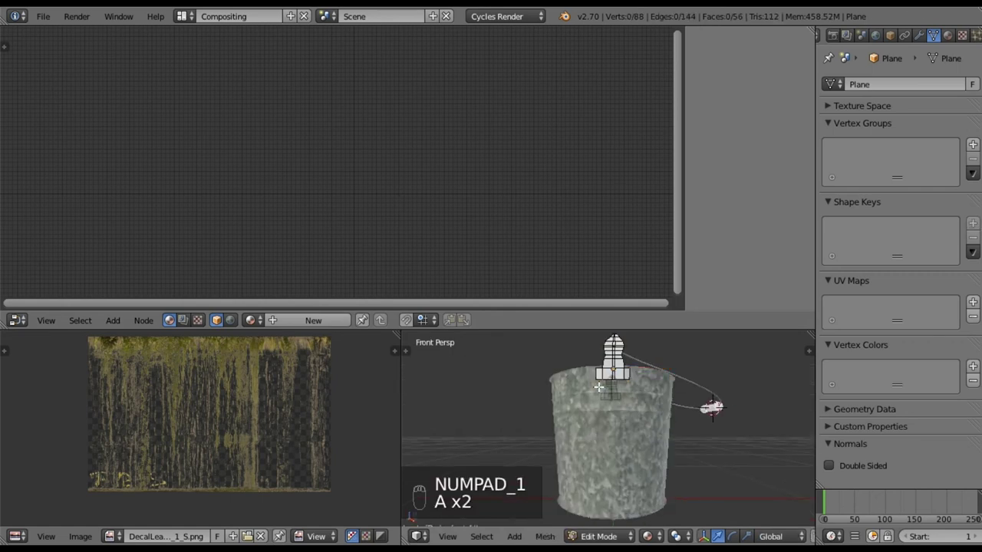
key("a")
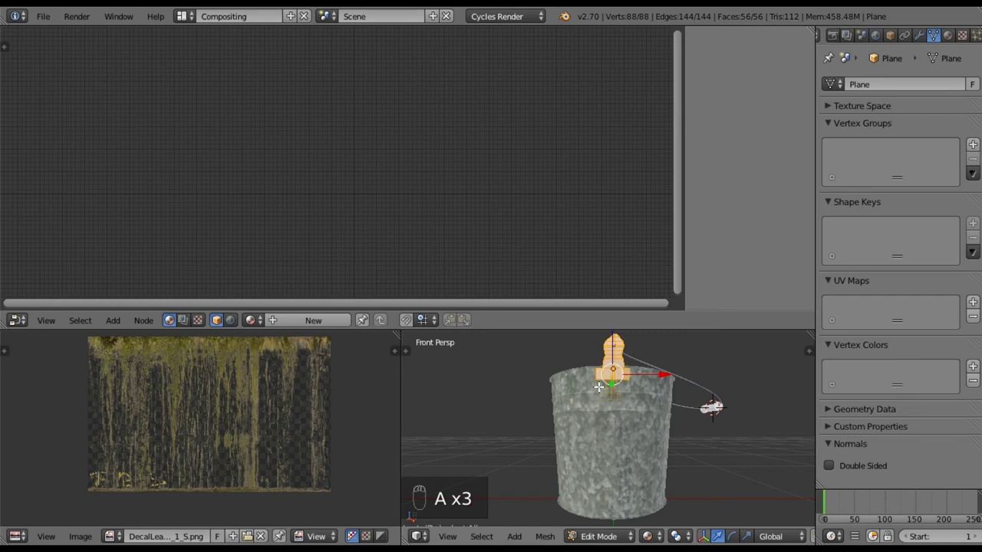
key("u")
left_click(582, 421)
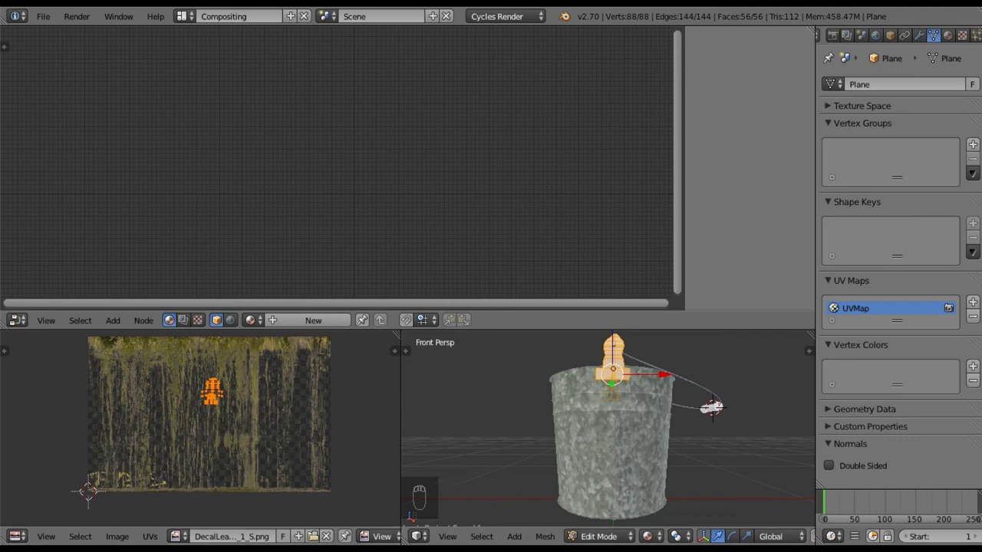
- Add a second UV map to the handle mount mesh and rename the first map Metal
left_click(971, 302)
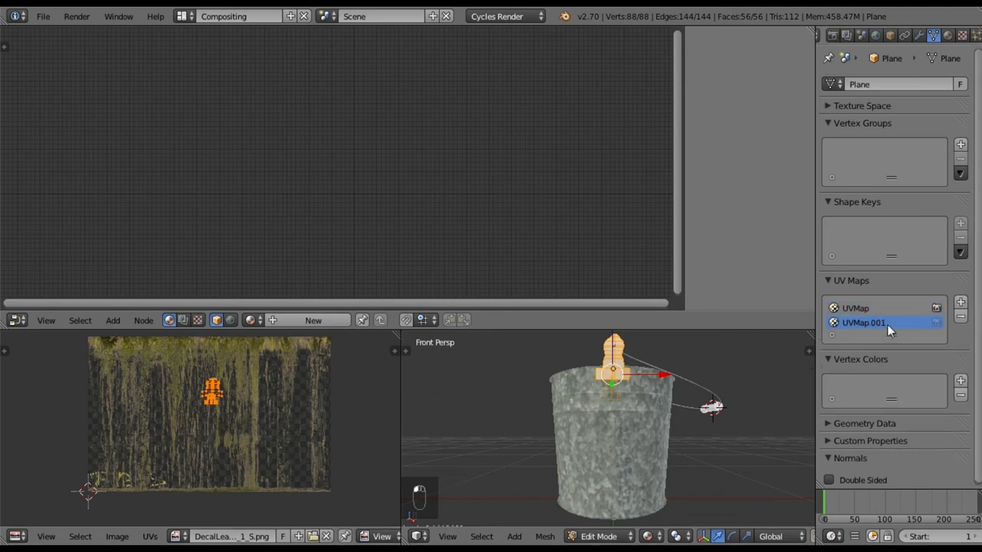
double_click(862, 307)
type("Mee")
key("BackSpace")
key("BackSpace")
type("tal")
key("Return")
- Rename the handle mount's second UV map Grunge and make it active for rendering
double_click(865, 324)
type("Grunge")
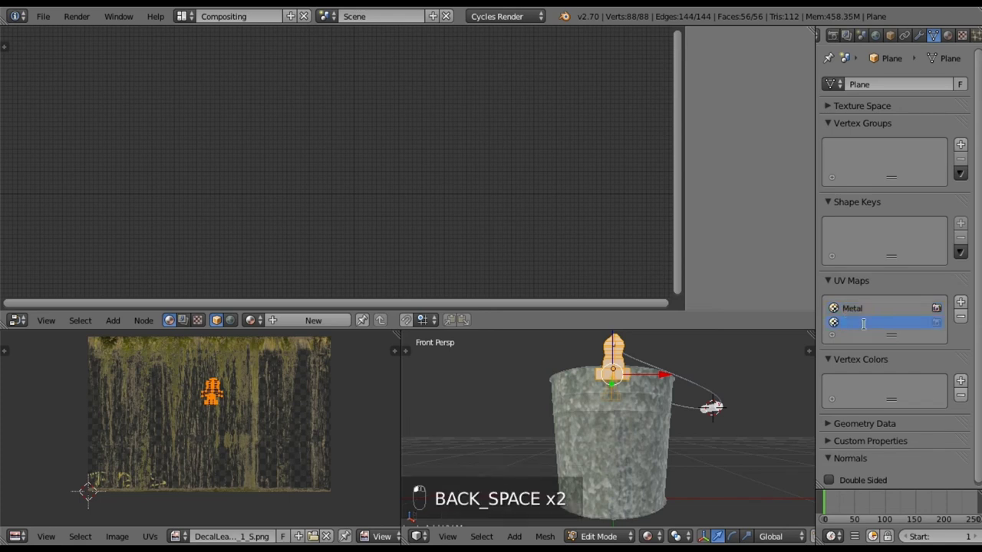
key("Return")
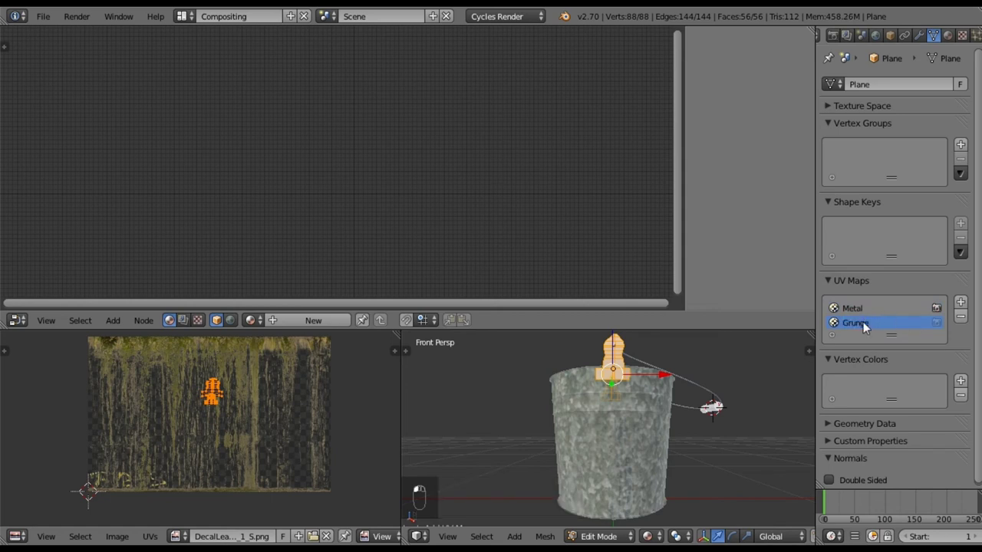
left_click(936, 323)
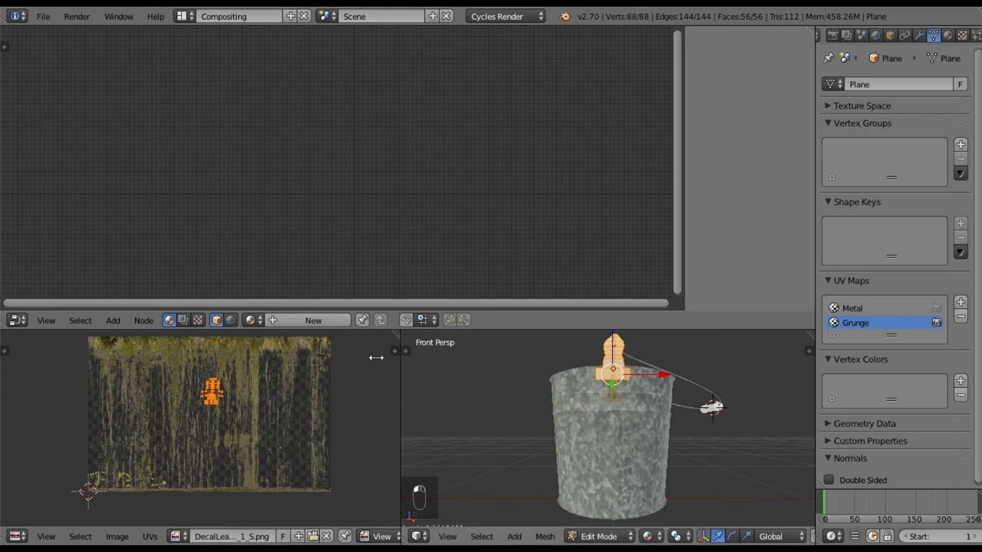
- Enlarge the handle mount's Grunge UVs and move them onto the mossy upper part of the decal image
key("s")
key("g")
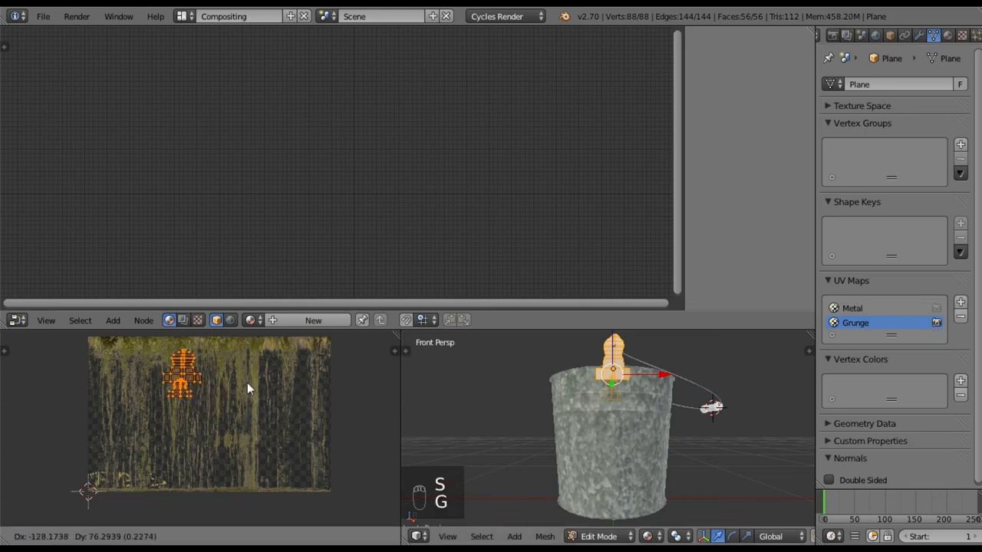
left_click(244, 376)
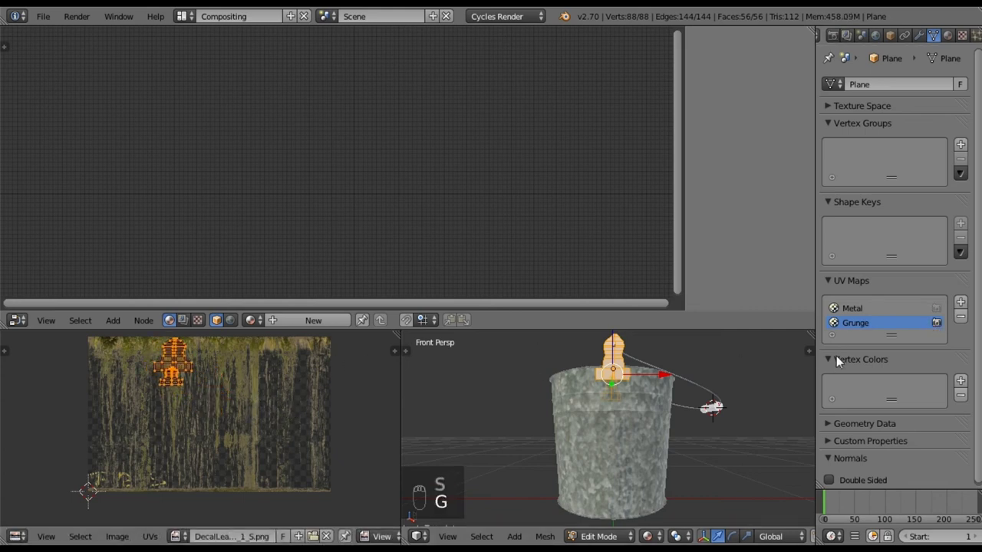
- Assign the existing Metal material to the handle mount and return to Object Mode
left_click(947, 36)
left_click(831, 150)
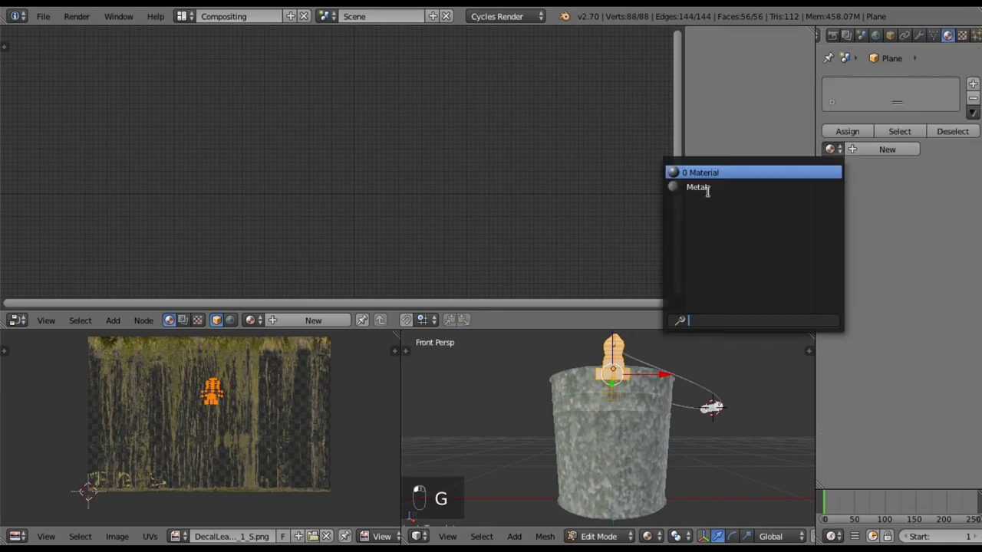
left_click(620, 220)
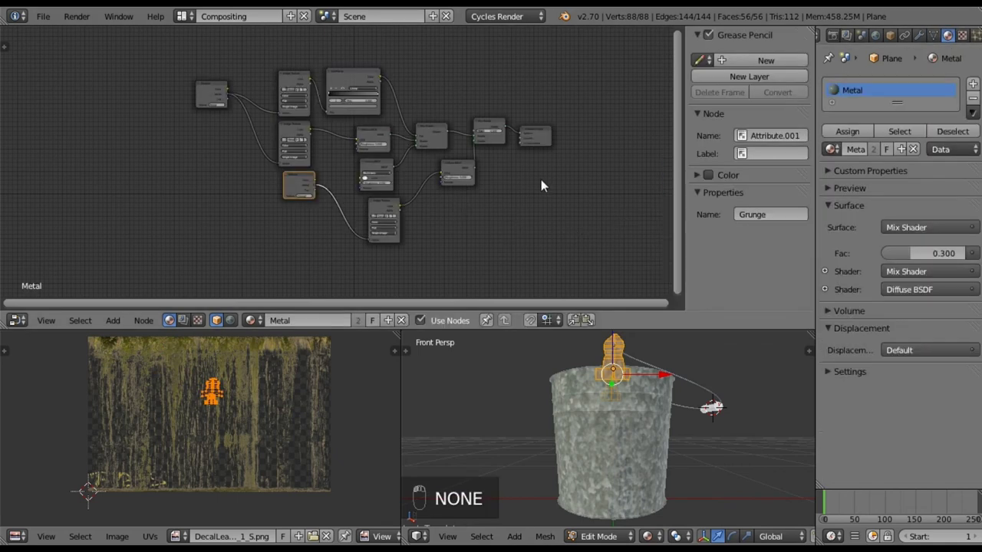
middle_click_drag(550, 184, 532, 204)
middle_click_drag(689, 401, 673, 420)
key("Tab")
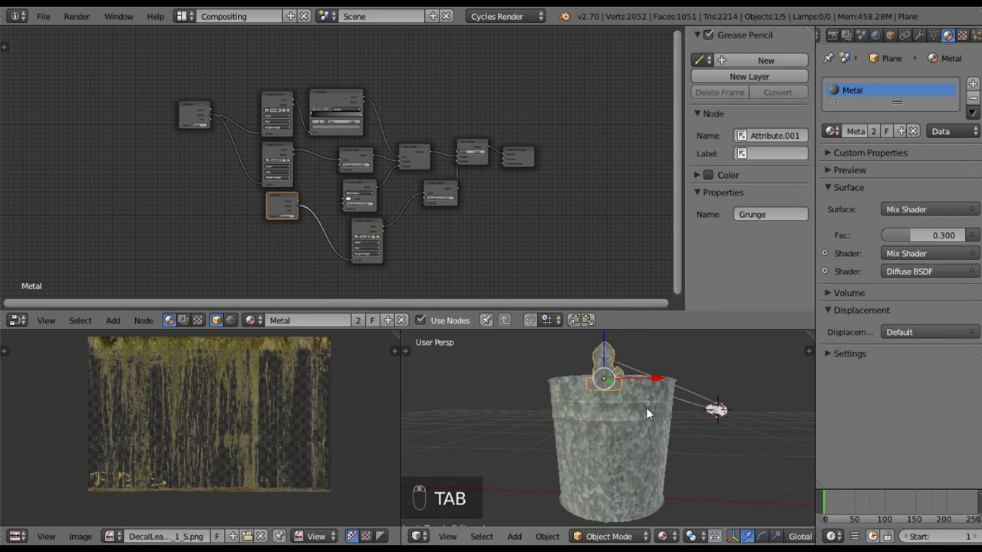
scroll(646, 408, "up", 3)
middle_click_drag(657, 387, 649, 417)
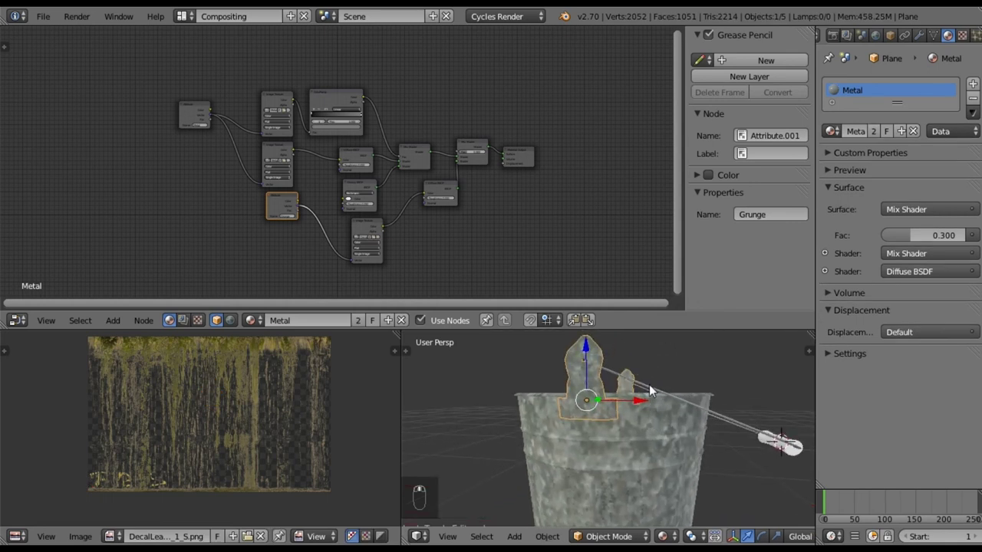
- Select the bucket's wire handle curve and assign the existing Metal material to it
right_click(648, 384)
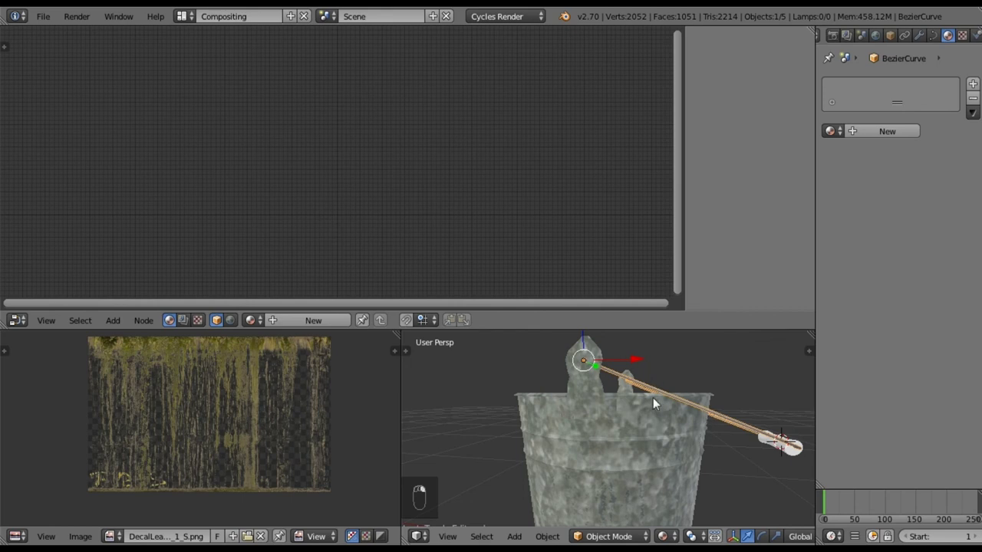
scroll(653, 397, "down", 3)
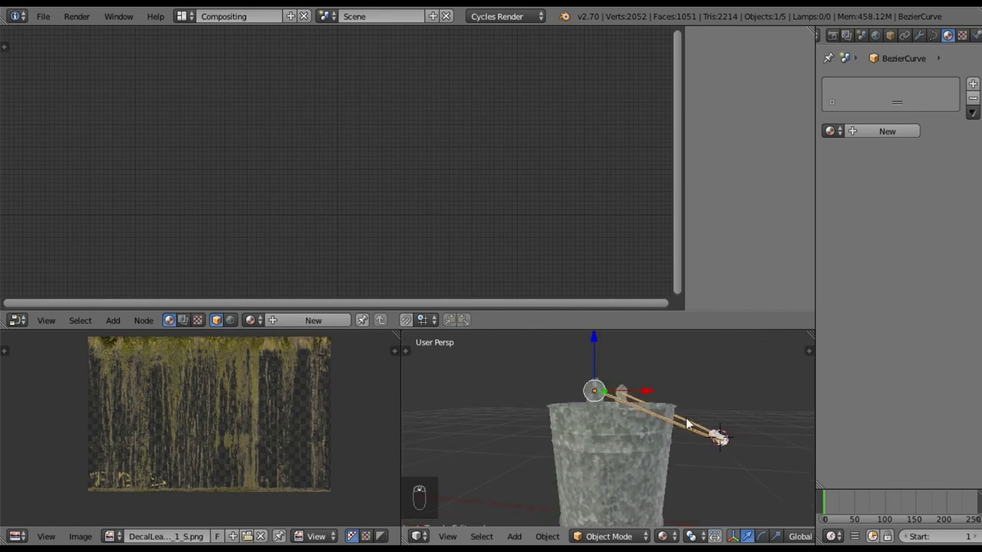
left_click(832, 130)
left_click(725, 166)
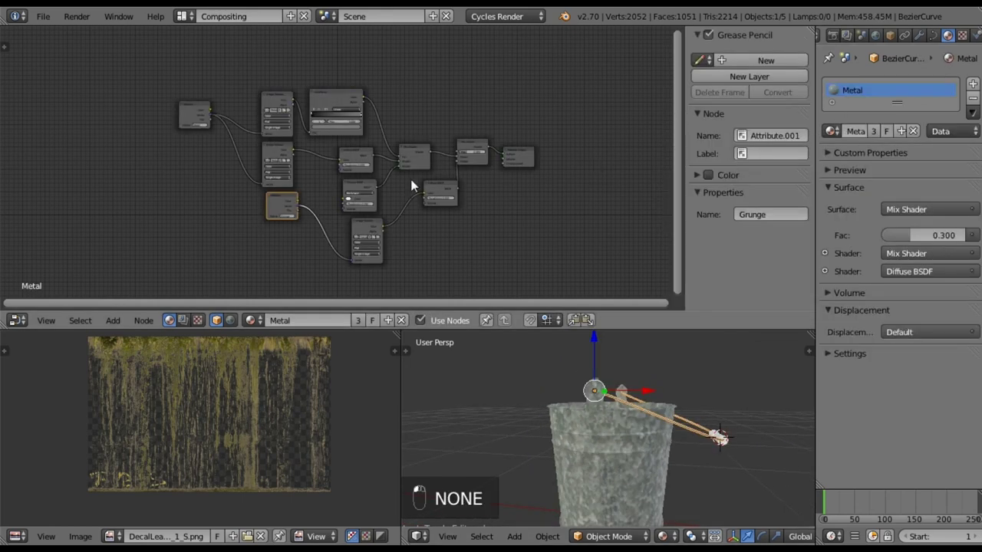
scroll(648, 415, "up", 2)
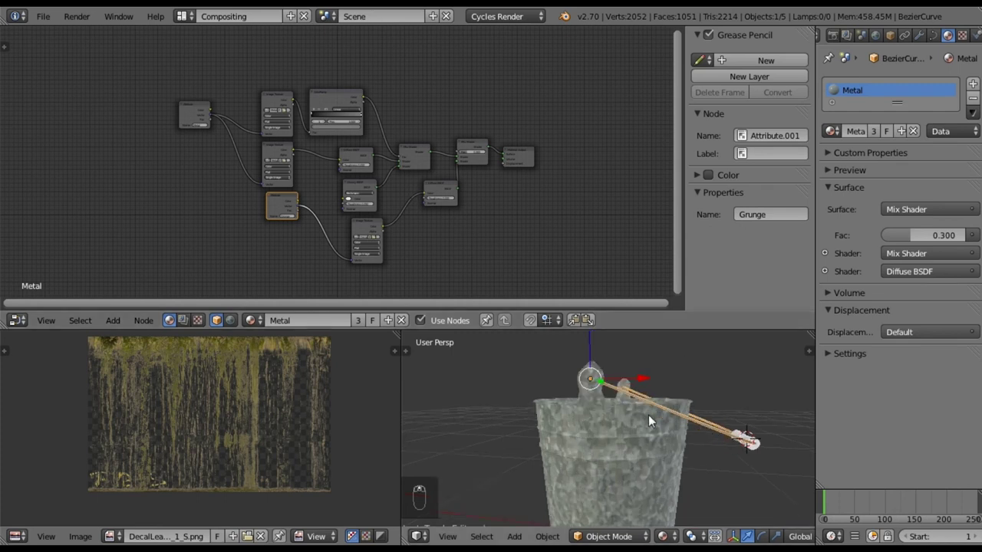
scroll(648, 415, "up", 2)
key("Tab")
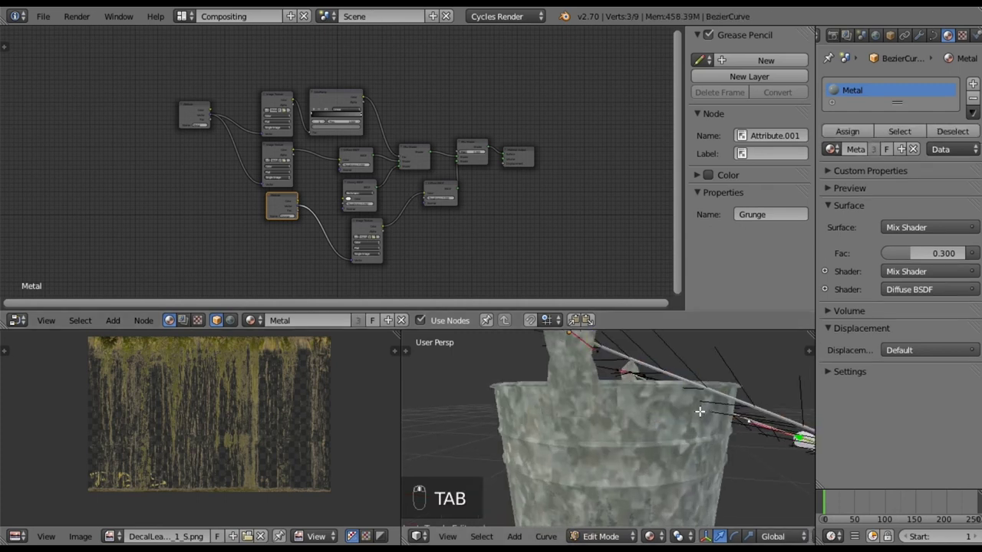
key("Tab")
middle_click_drag(703, 414, 625, 412)
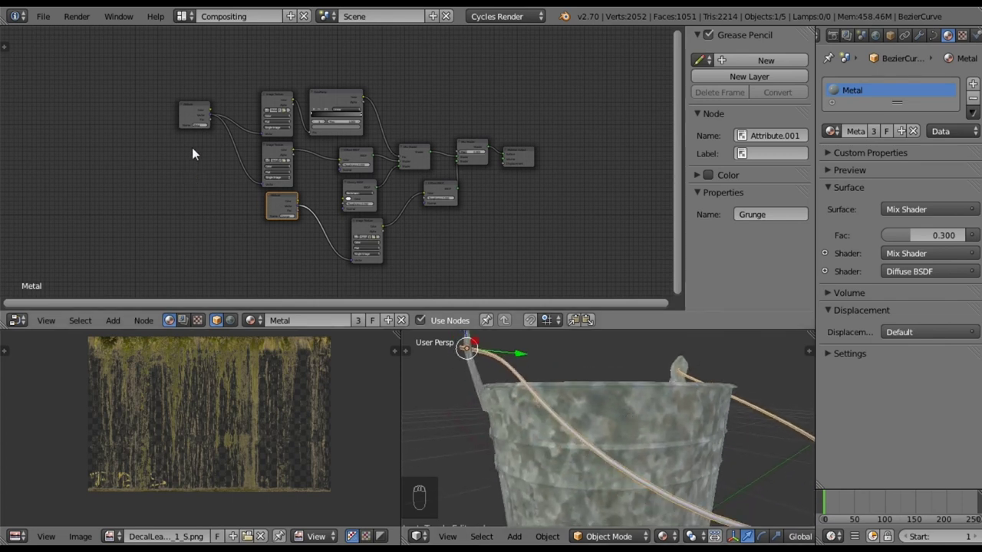
- Make the wire handle's Metal material a single-user copy and delete both of its Attribute nodes
left_click(875, 131)
middle_click_drag(191, 108, 270, 135)
left_click(270, 132)
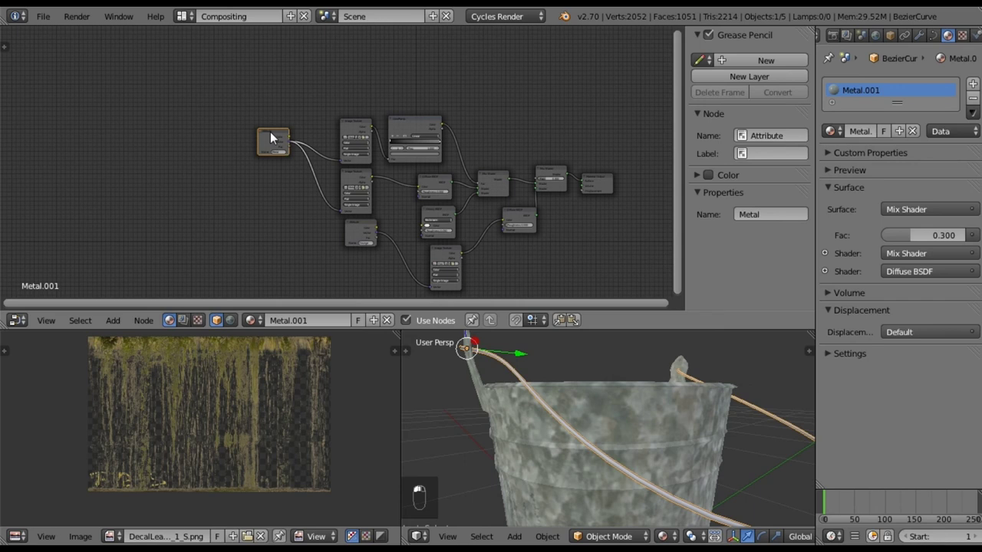
key("x")
left_click(356, 230)
key("x")
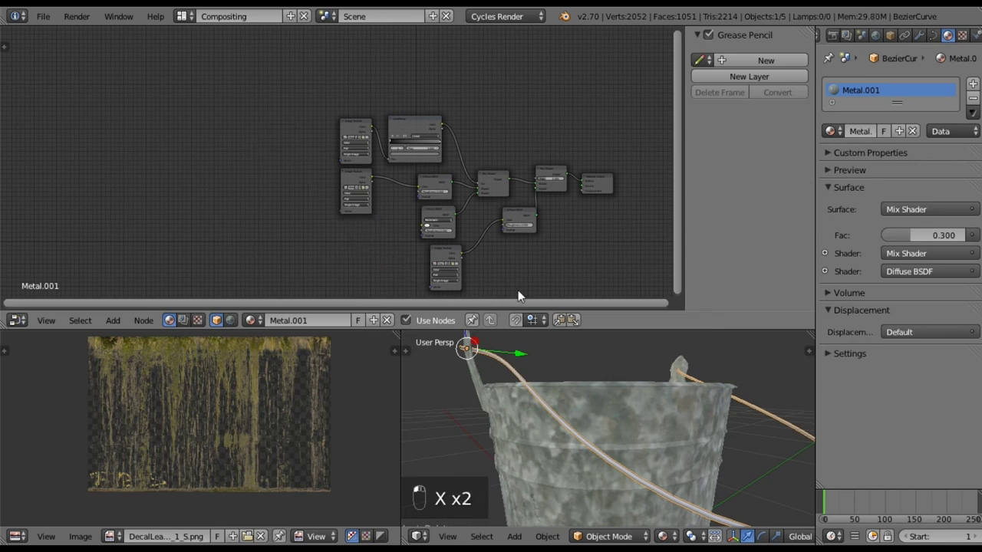
scroll(527, 226, "down", 1)
middle_click_drag(508, 212, 475, 193)
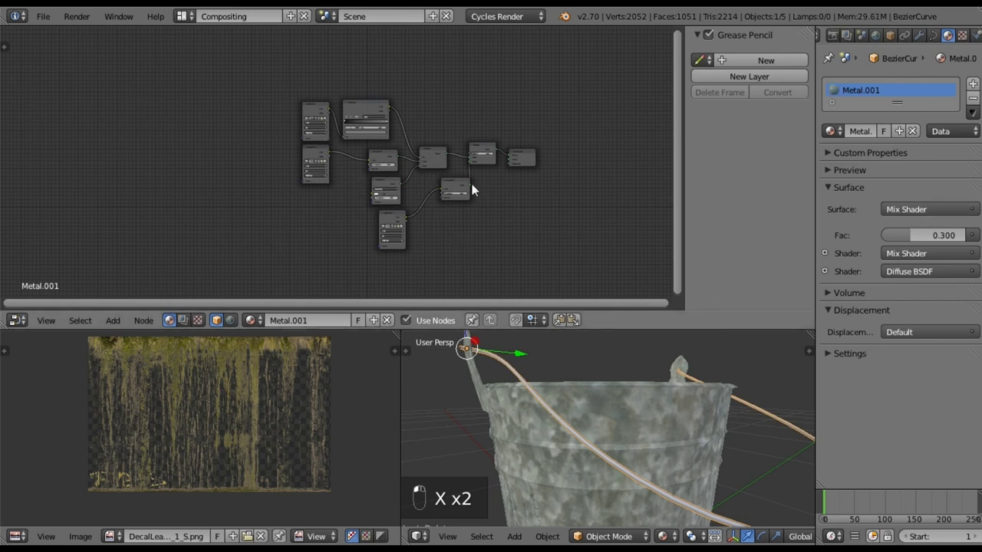
- Select the grip cylinder and append the wood material named Material from Adirondack Chair.blend
middle_click_drag(693, 459, 653, 437)
right_click(666, 399)
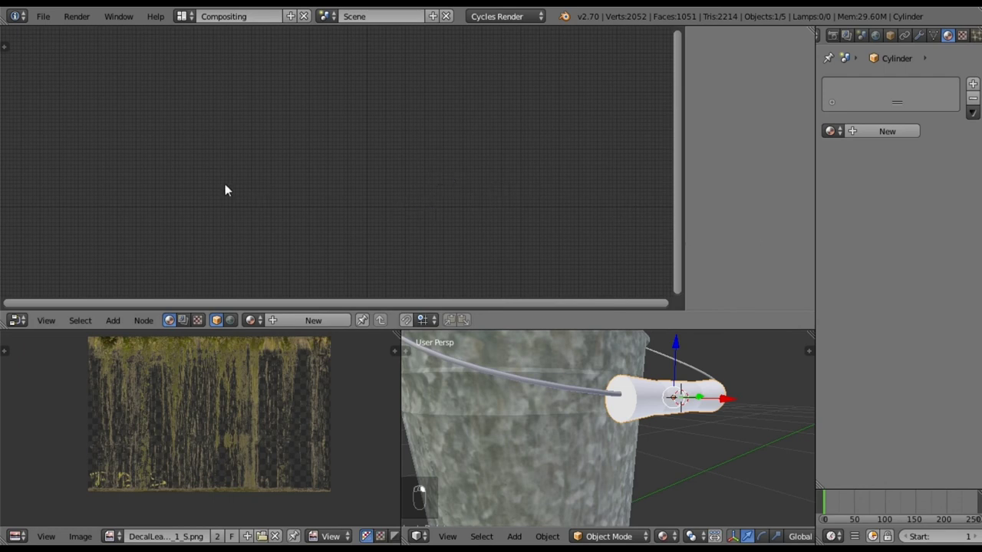
left_click(44, 19)
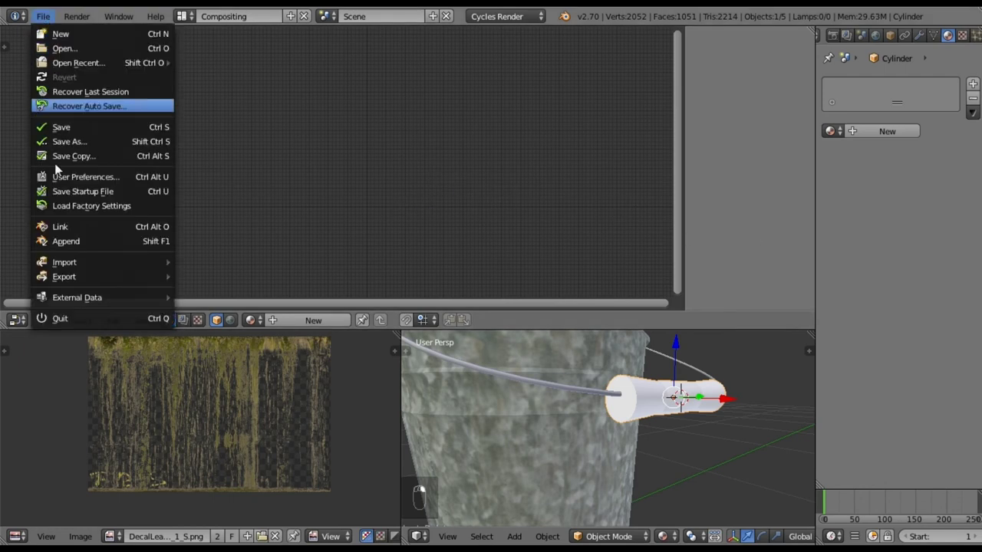
left_click(91, 245)
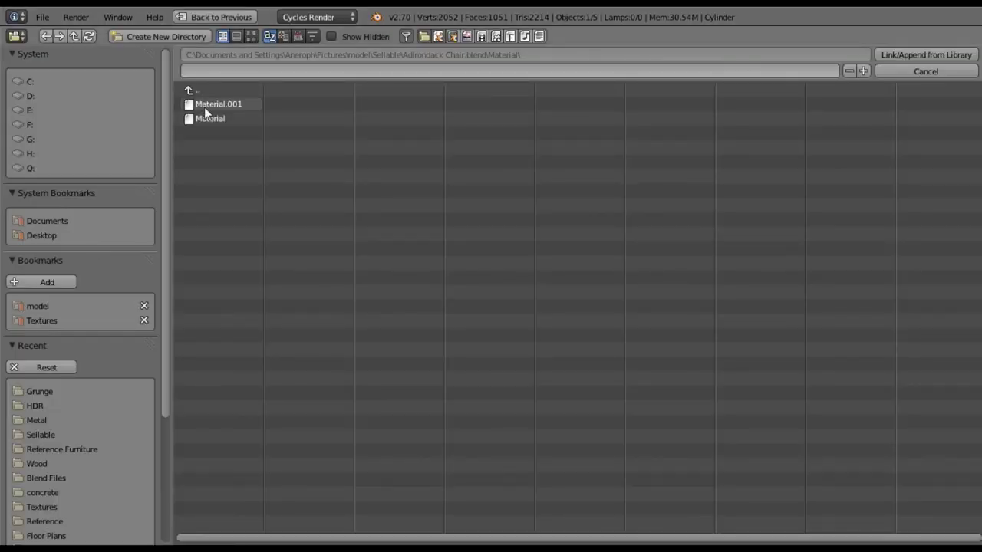
double_click(215, 122)
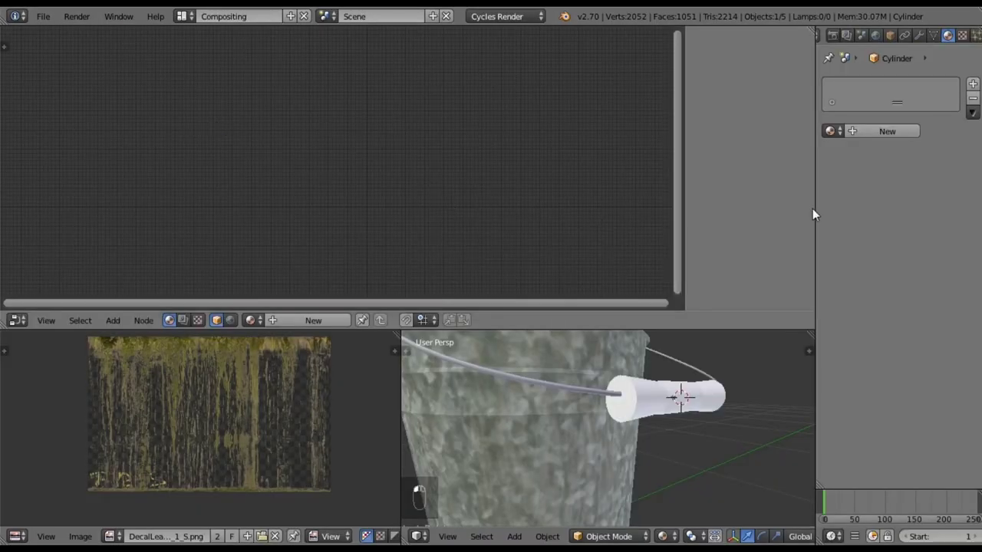
- Assign the appended Material.001 to the grip cylinder and bring its node setup into view
left_click(686, 395)
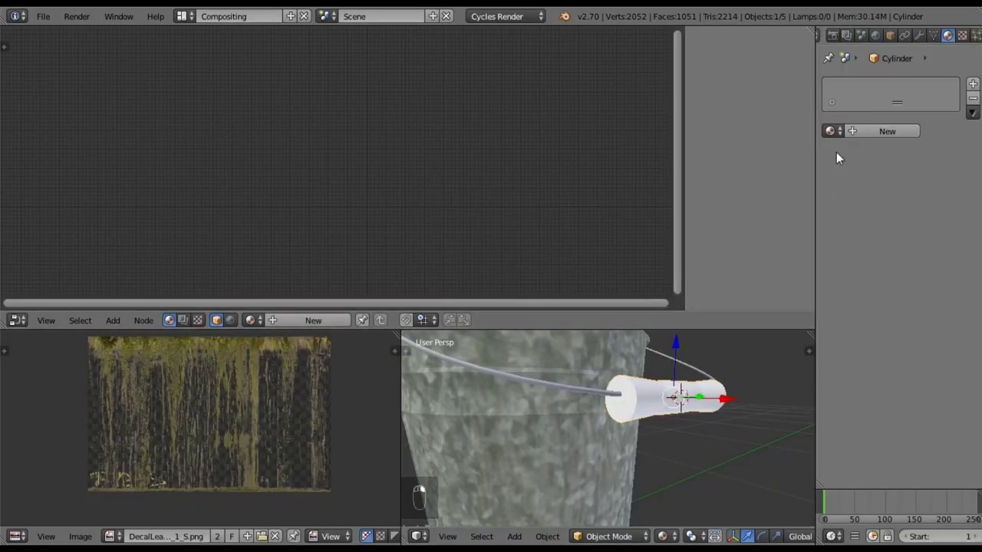
left_click(833, 131)
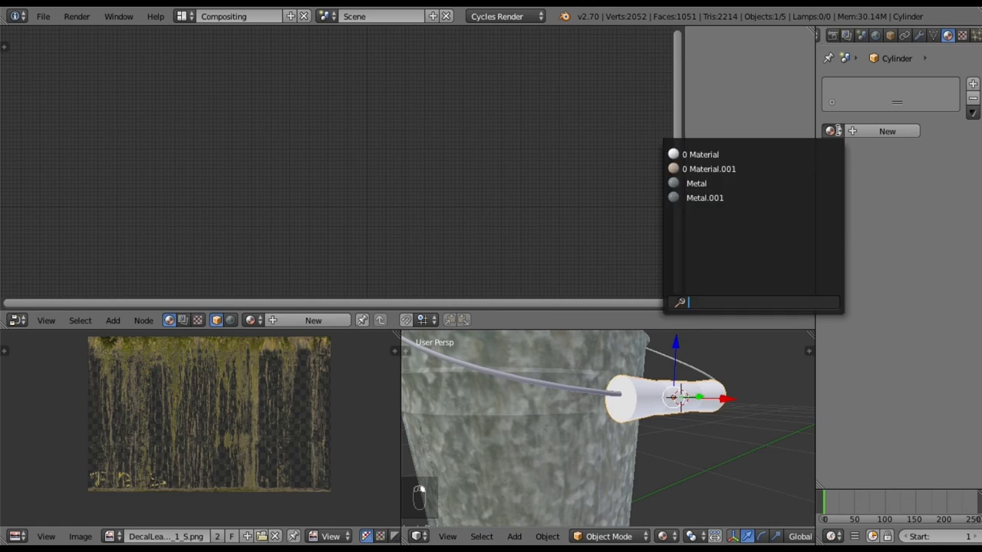
left_click(741, 169)
scroll(439, 184, "up", 4)
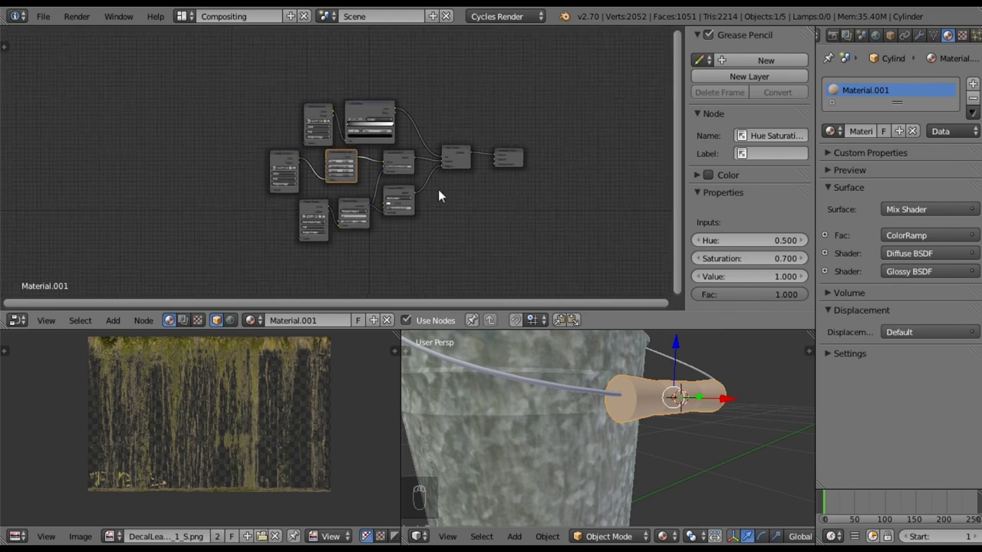
middle_click_drag(538, 219, 543, 198)
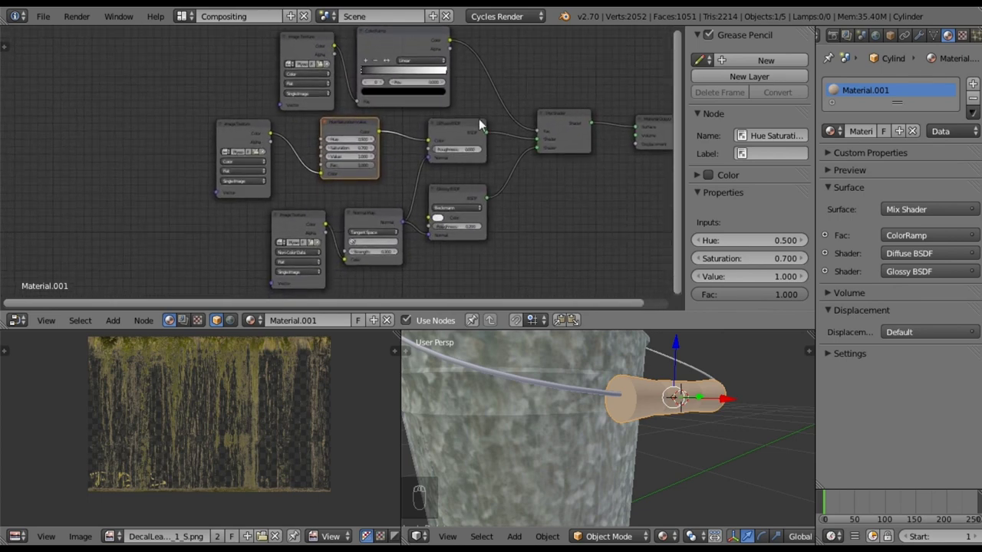
- Load the PlywoodNew0007 wood texture as the background image of the UV editor
left_click(115, 535)
left_click(154, 442)
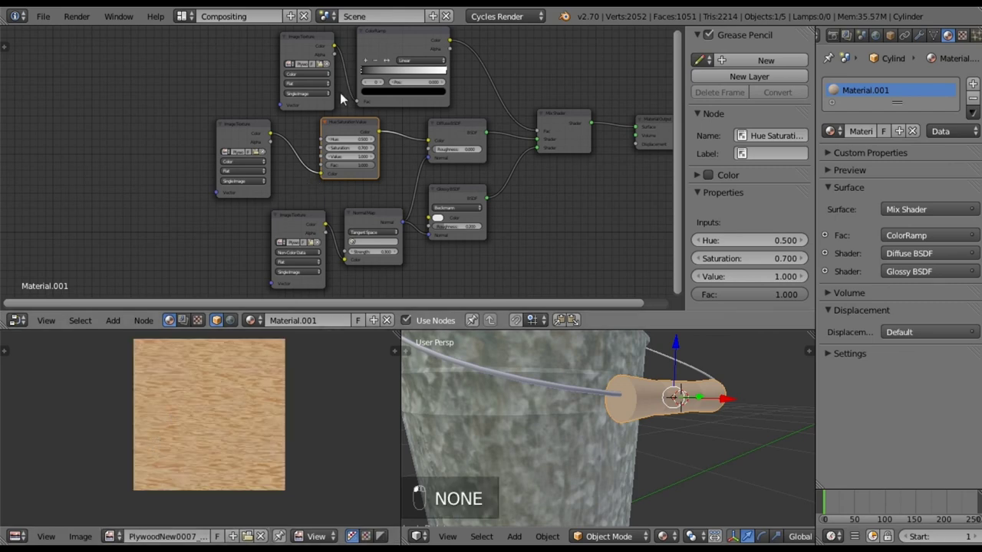
scroll(245, 427, "up", 4)
scroll(247, 416, "down", 2)
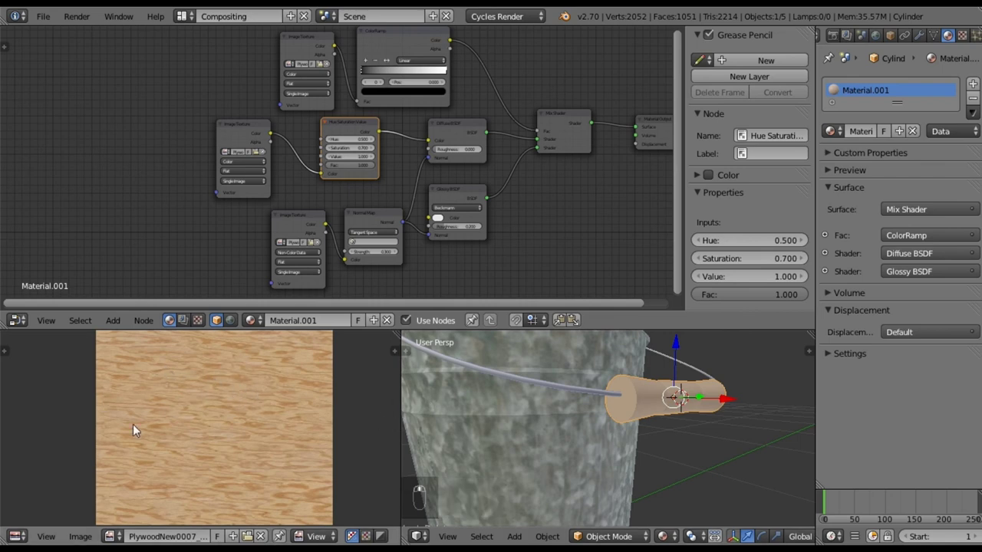
scroll(182, 411, "up", 3)
scroll(223, 422, "down", 3)
scroll(220, 429, "down", 1)
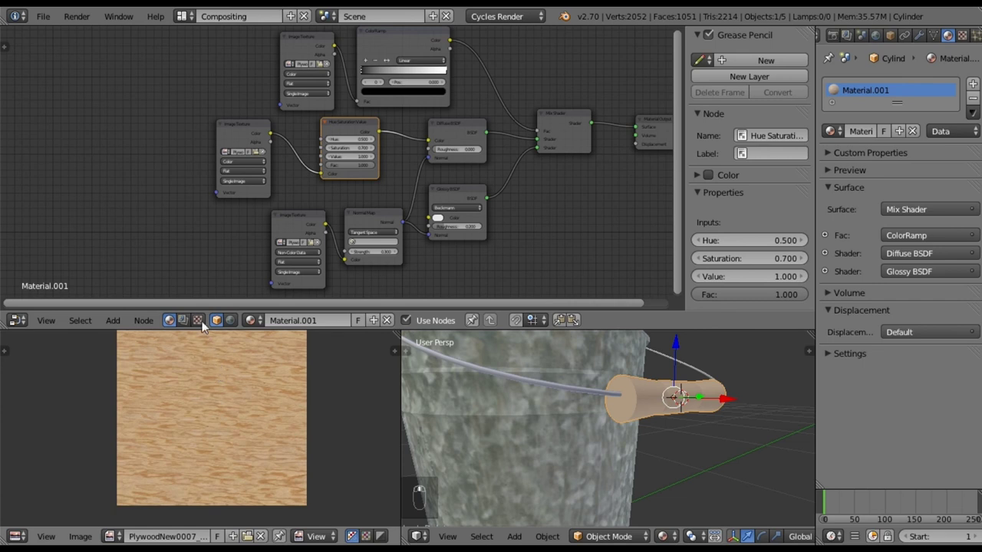
scroll(227, 396, "up", 1)
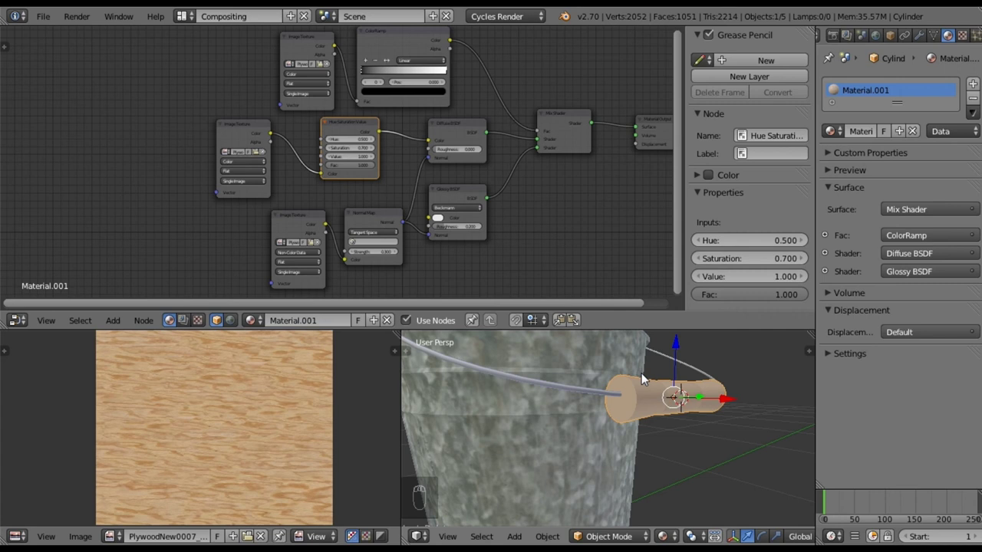
- Select all of the grip's mesh in Edit Mode and unwrap it with Cylinder Projection
key("Tab")
key("a")
key("a")
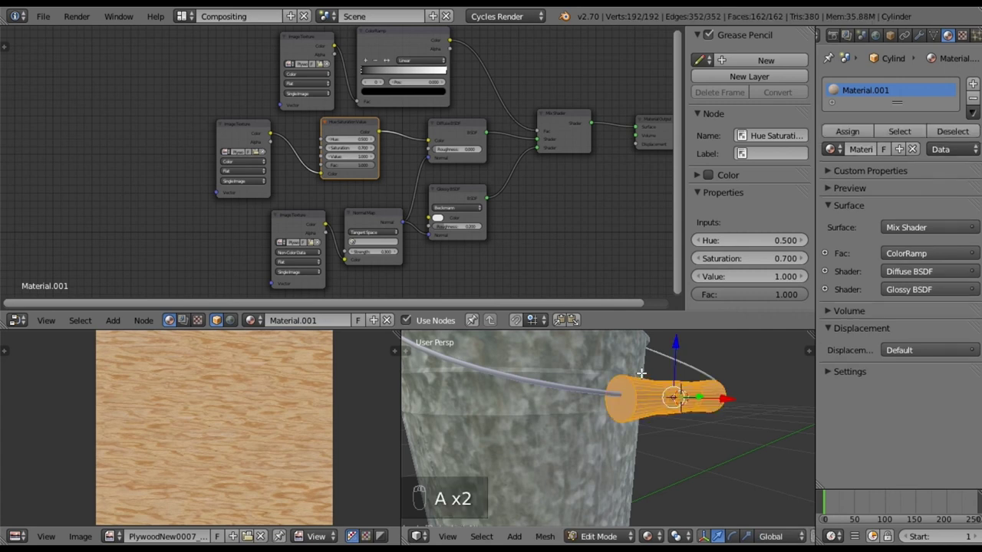
key("u")
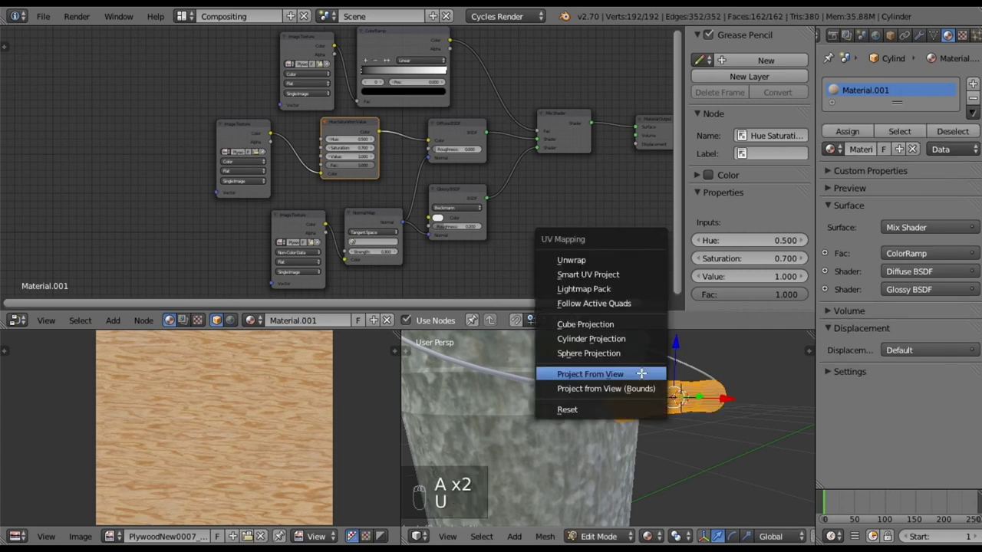
left_click(623, 336)
- Move the grip's UVs onto the wood image, stretch them along X, and inspect the grip in Object Mode
key("g")
left_click(344, 439)
key("s")
key("x")
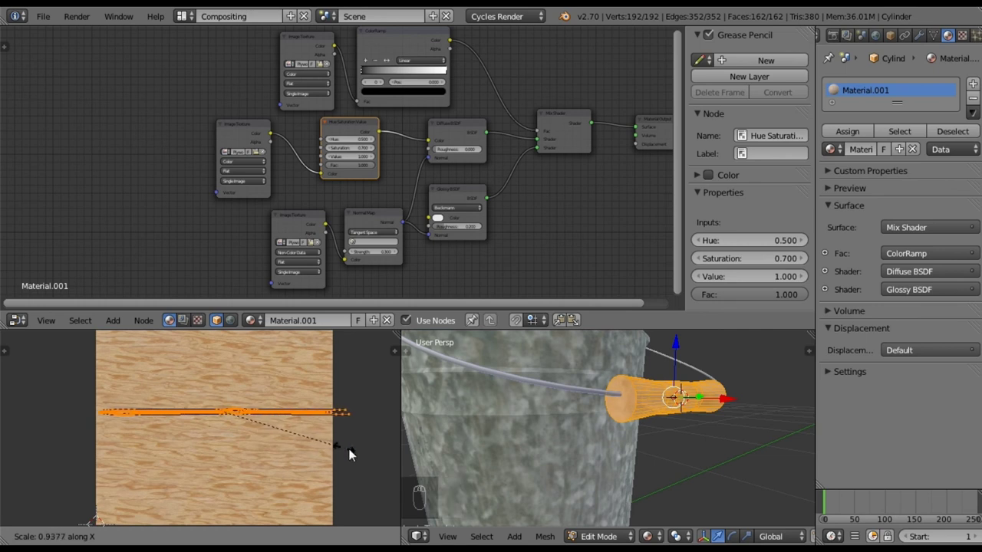
left_click(398, 466)
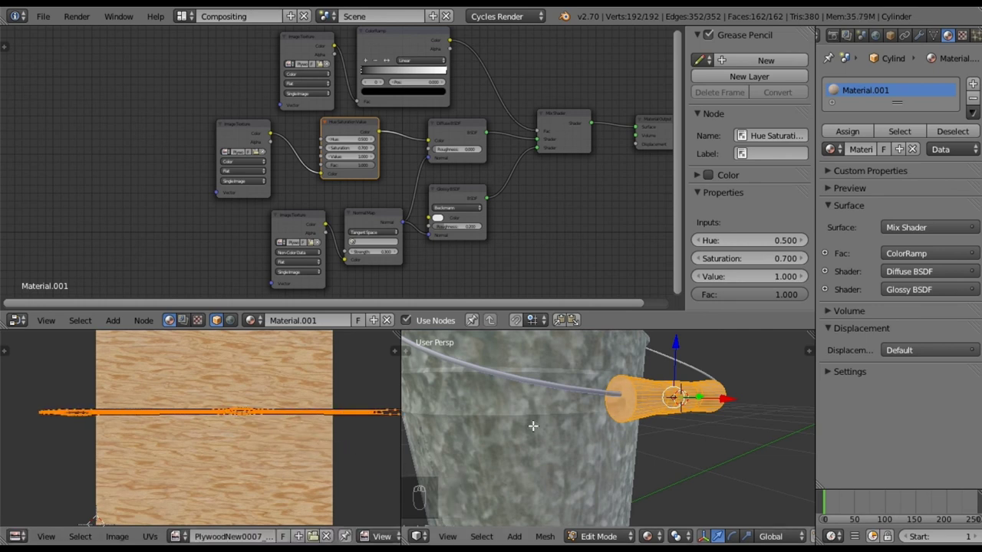
key("Tab")
middle_click_drag(617, 432, 568, 436)
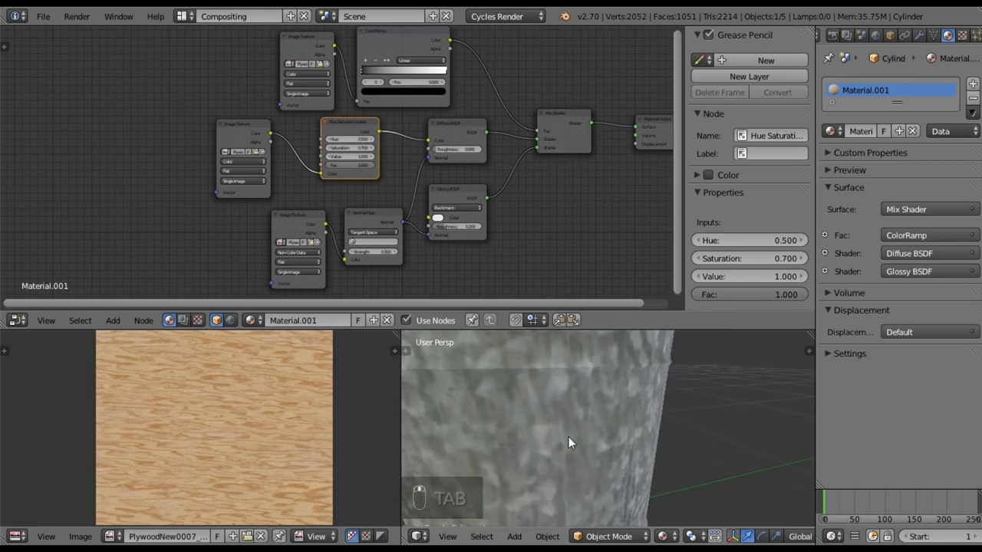
scroll(568, 437, "down", 3)
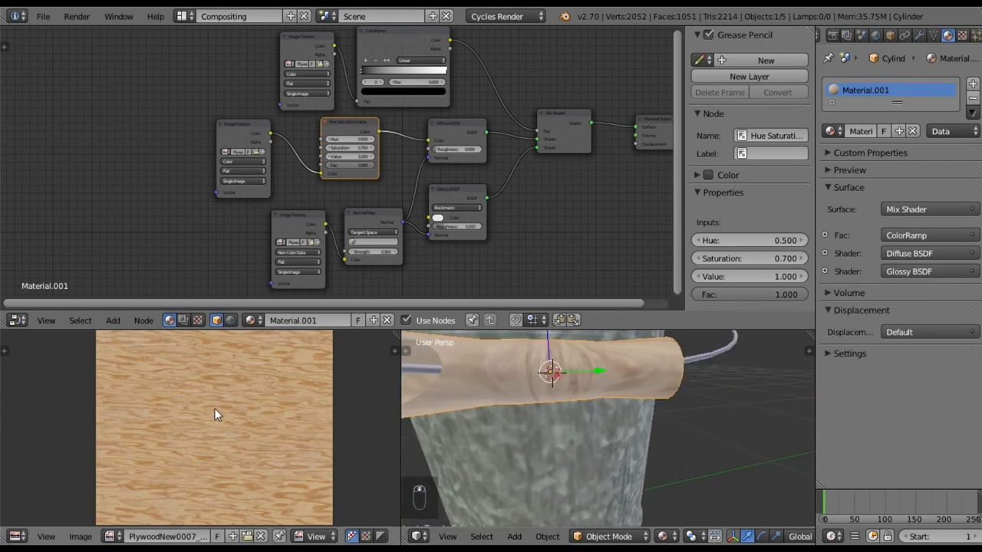
- Rotate the grip's UVs by 90 degrees over the wood texture
key("Tab")
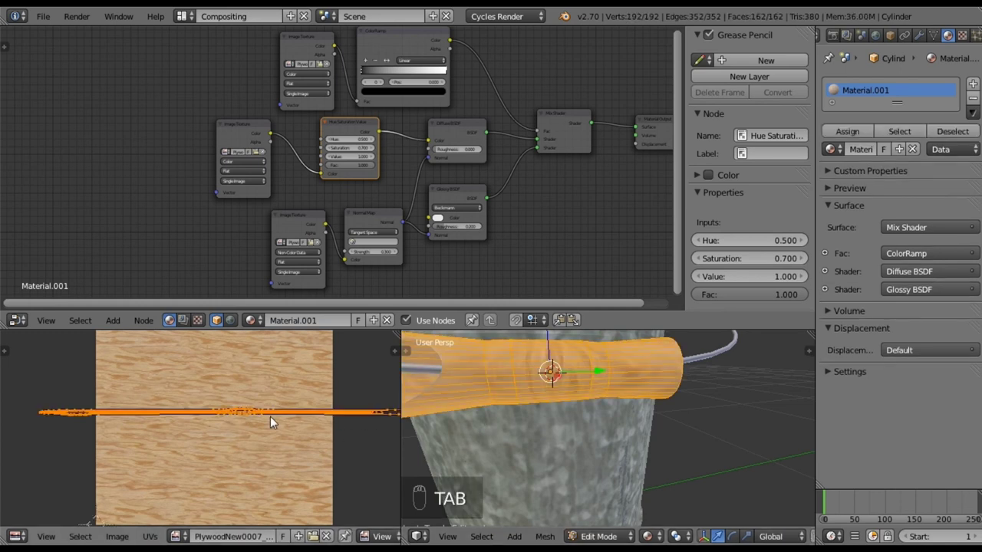
key("s")
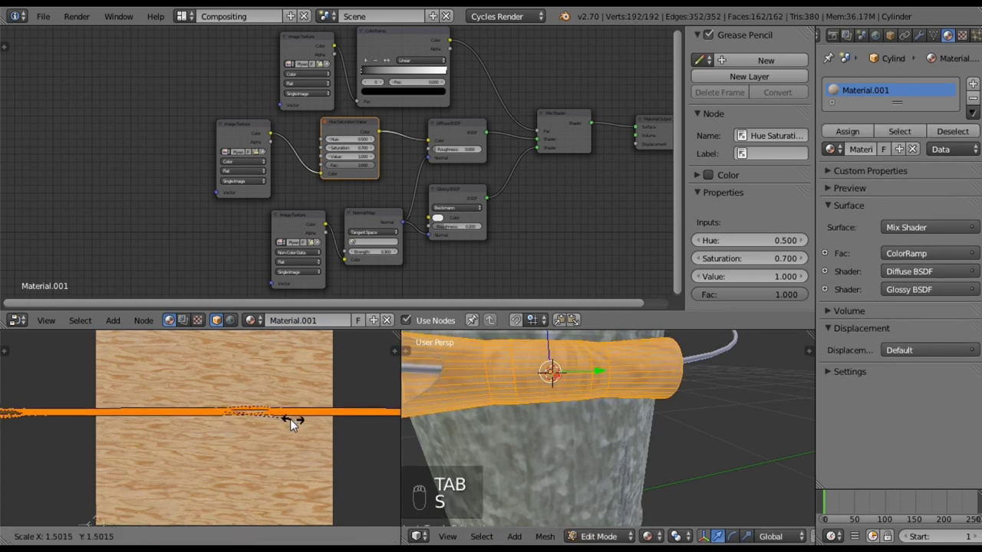
right_click(251, 415)
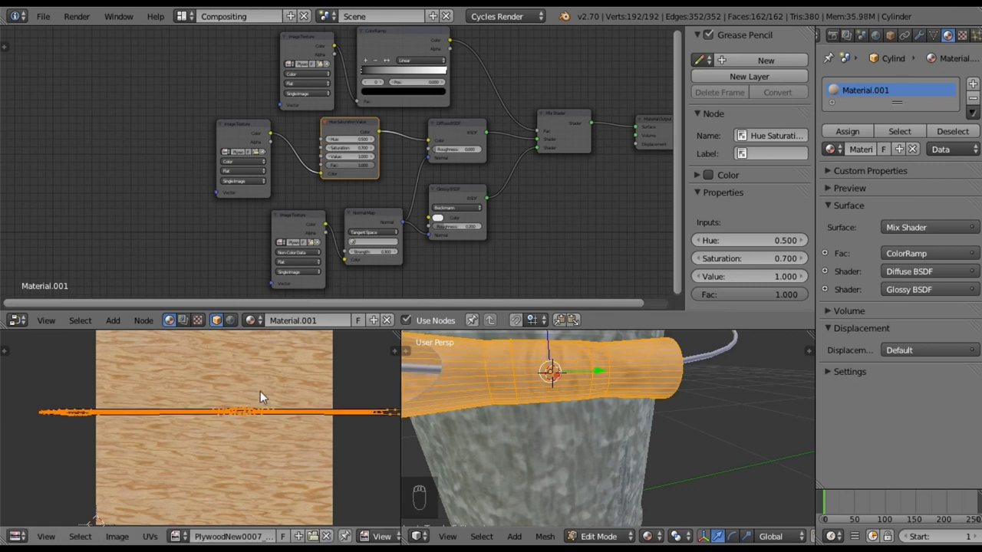
type("r90")
key("Return")
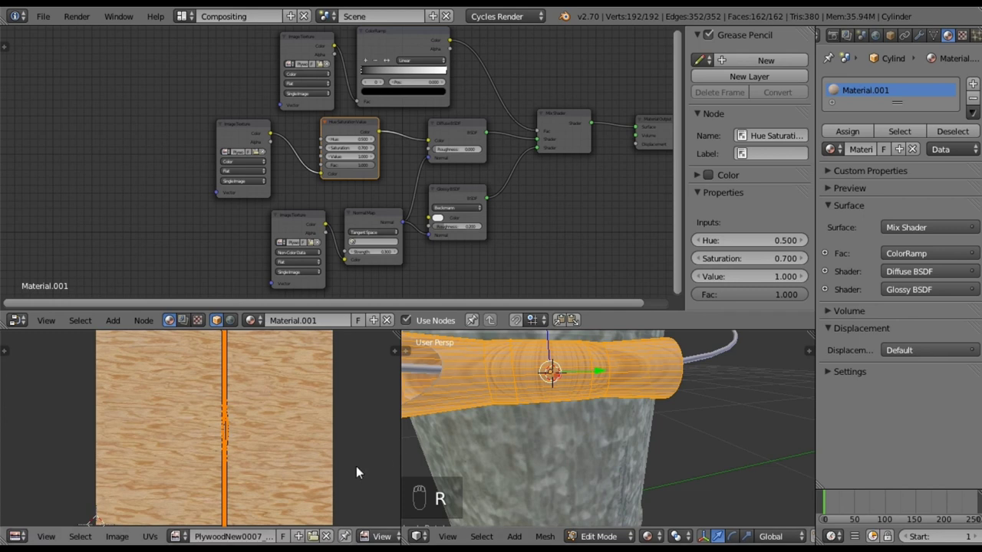
key("s")
key("y")
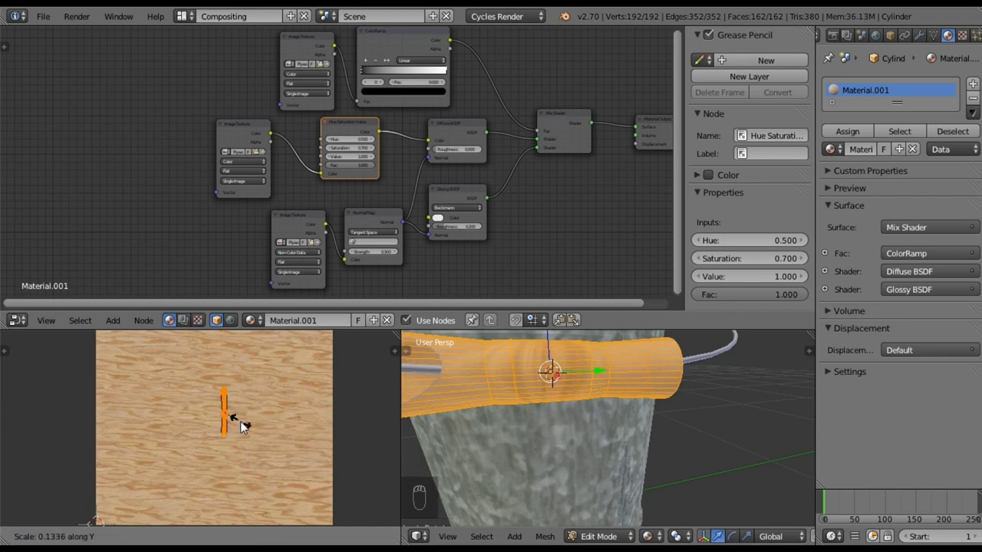
left_click(242, 420)
- Rotate the grip's UVs by 90 degrees, compress them along X over the wood image, and inspect the grip in Object Mode
type("r90")
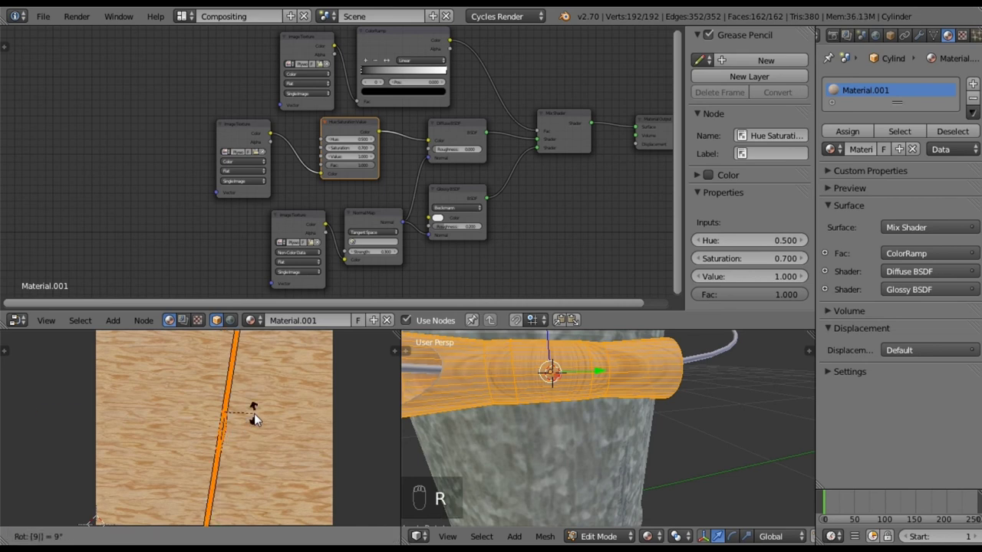
key("Return")
key("s")
key("x")
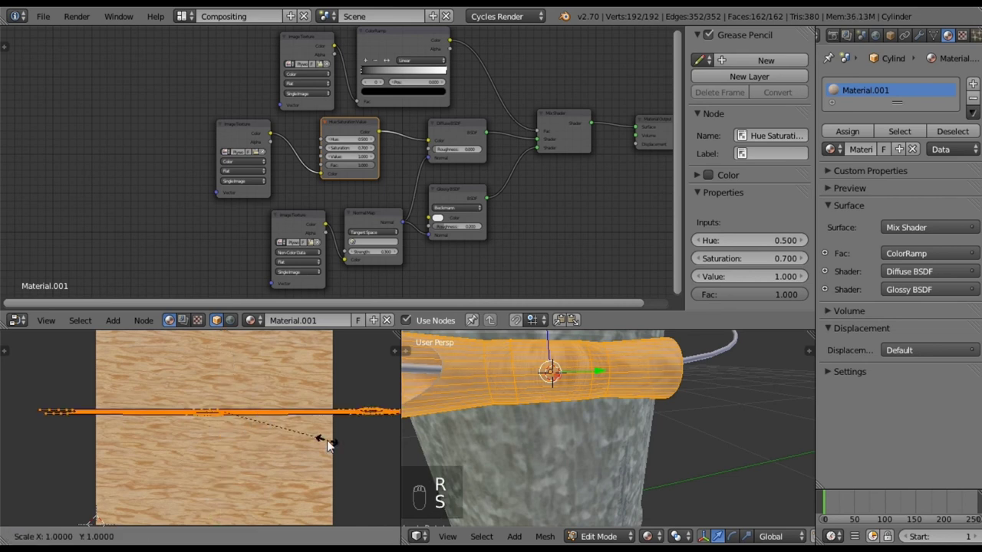
left_click(225, 410)
middle_click_drag(595, 382, 644, 445)
scroll(600, 394, "down", 3)
key("Tab")
middle_click_drag(618, 414, 507, 431)
key("Tab")
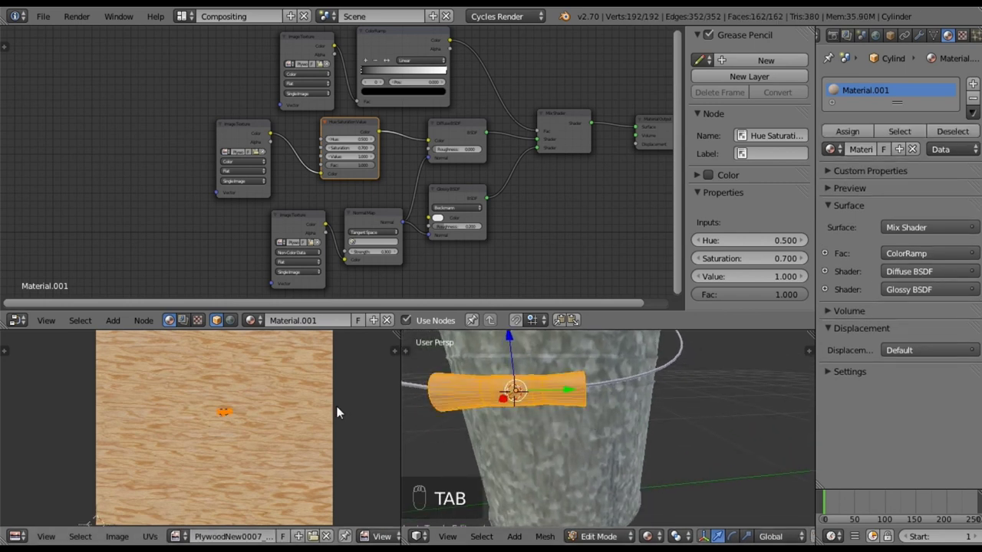
- Scale the grip's UVs up slightly and check the wood grain on the grip in Object Mode
key("s")
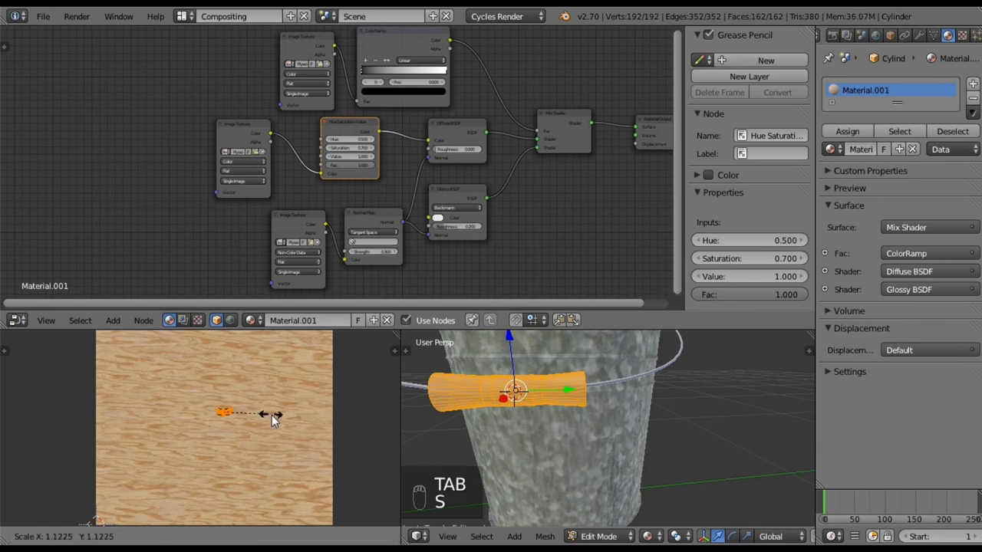
left_click(276, 415)
key("Tab")
middle_click_drag(543, 407, 618, 421)
scroll(617, 415, "down", 3)
scroll(208, 403, "down", 1)
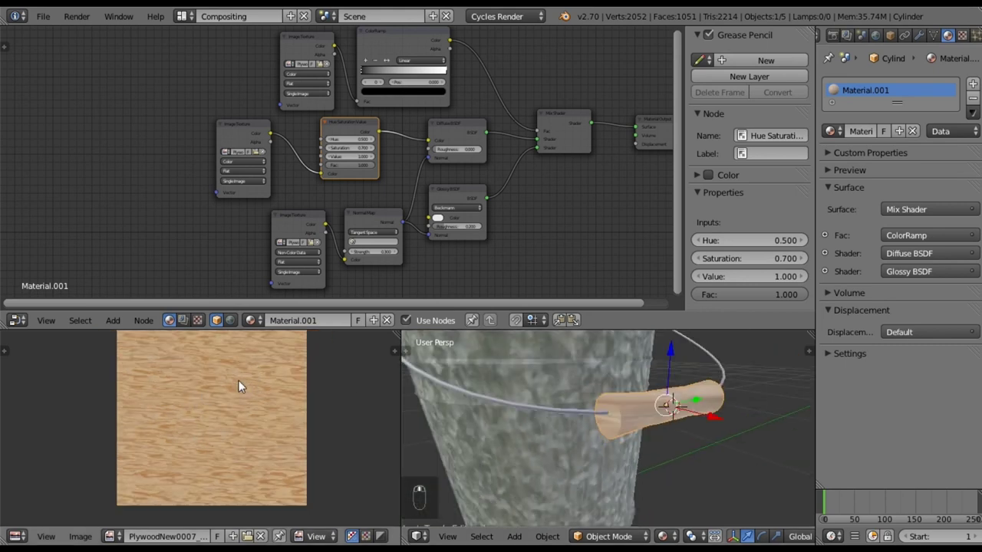
- Examine the wood material's node setup, including the image textures, Hue Saturation Value, Normal Map and shader nodes
scroll(214, 248, "up", 2)
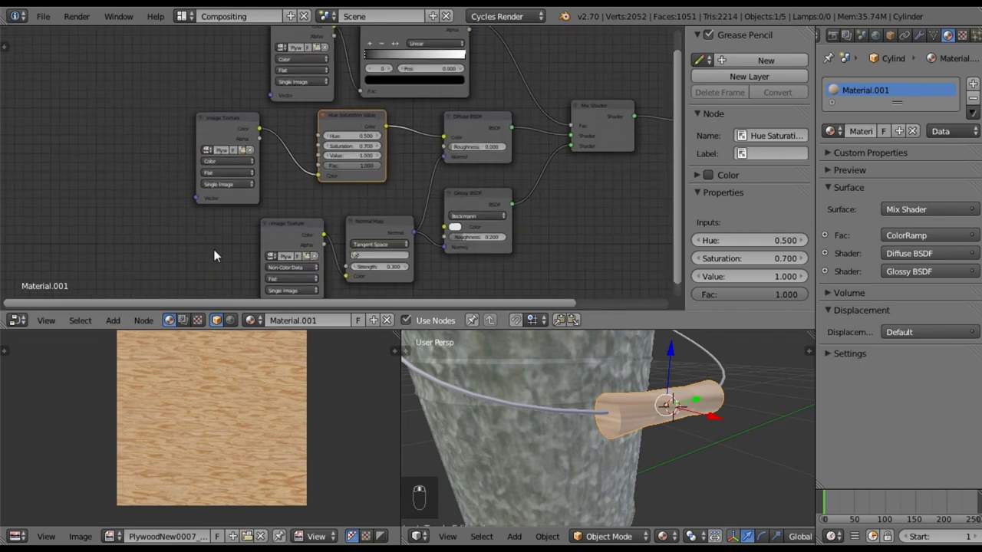
middle_click_drag(215, 256, 255, 210)
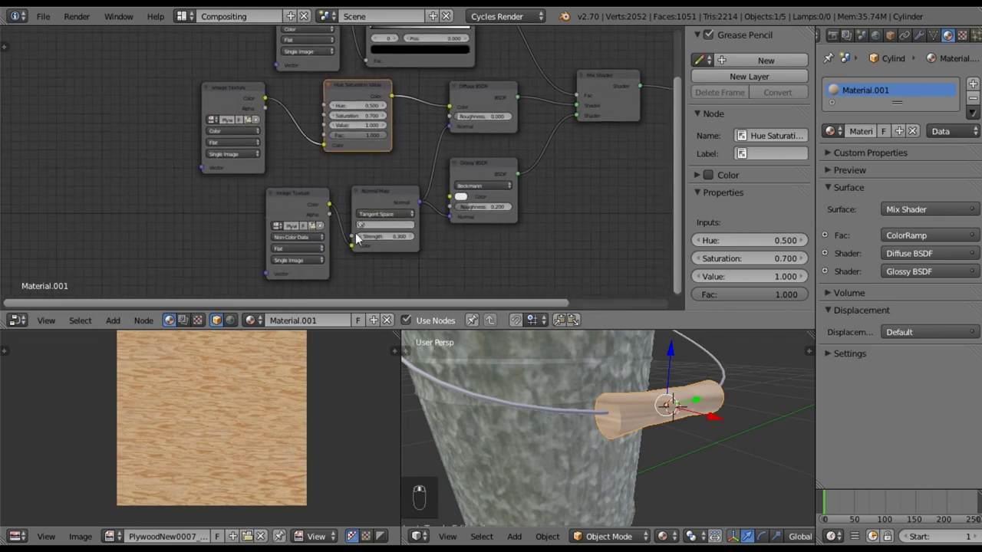
scroll(356, 238, "up", 1)
left_click(293, 213)
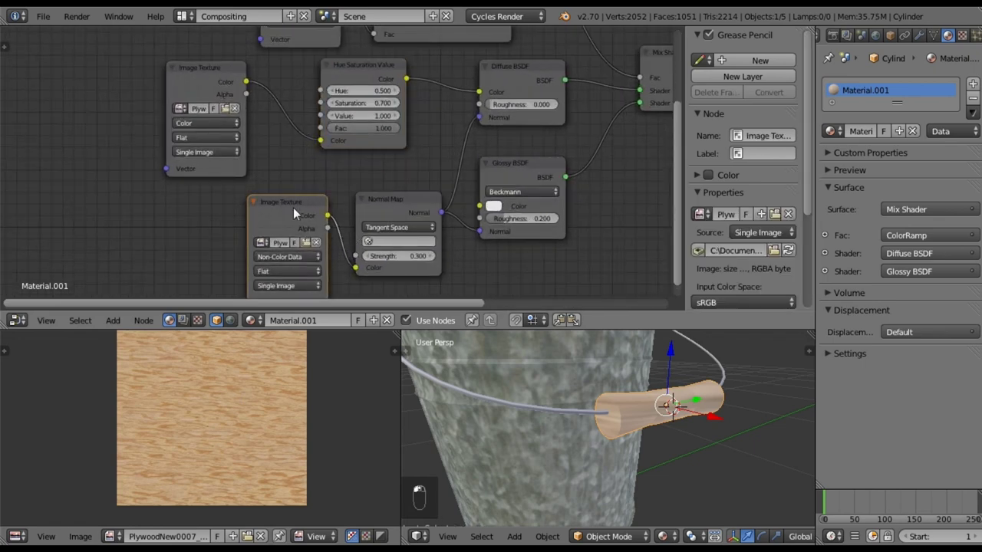
middle_click_drag(332, 276, 310, 243)
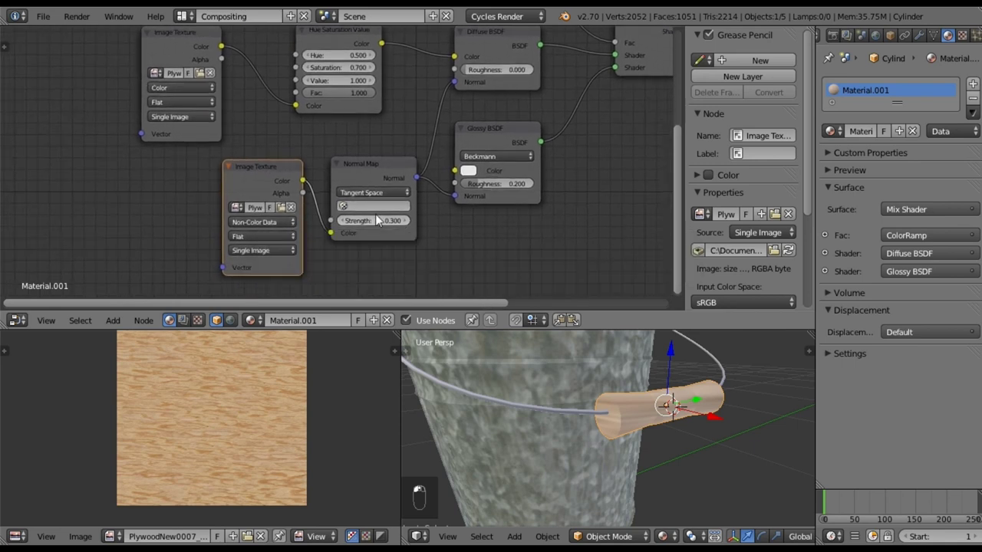
middle_click_drag(391, 102, 357, 143)
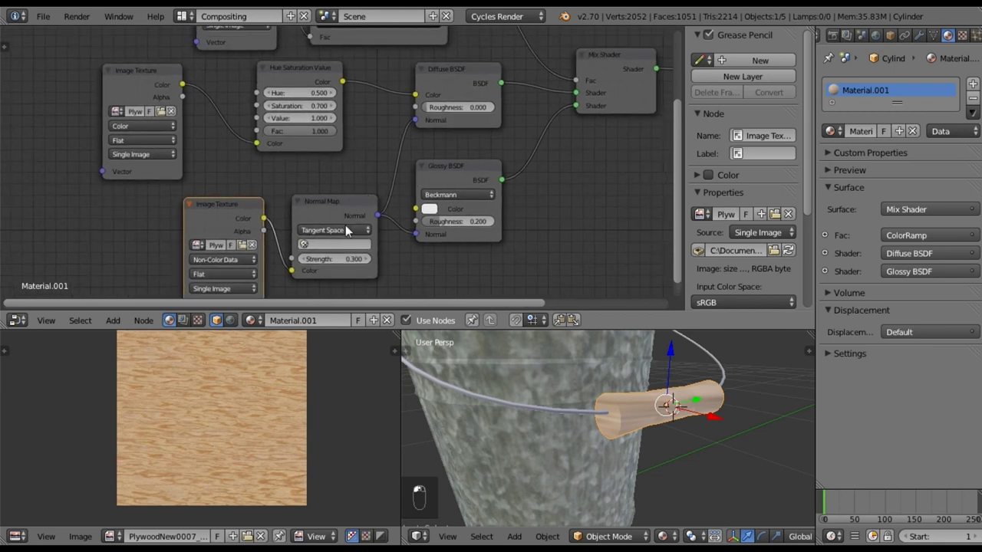
middle_click_drag(368, 155, 364, 103)
middle_click_drag(357, 158, 324, 180)
scroll(367, 130, "down", 2)
middle_click_drag(357, 151, 376, 157)
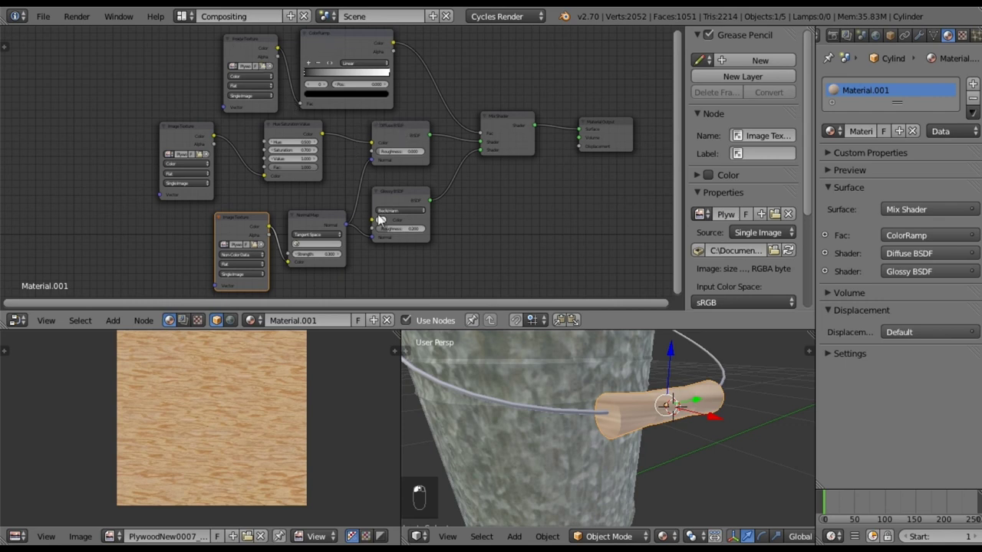
scroll(278, 212, "up", 2)
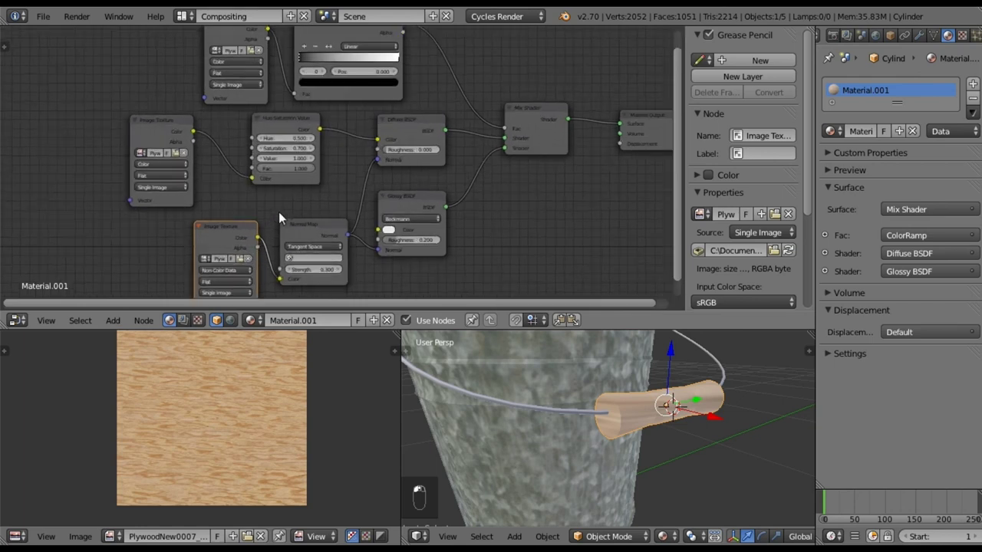
scroll(299, 212, "up", 2)
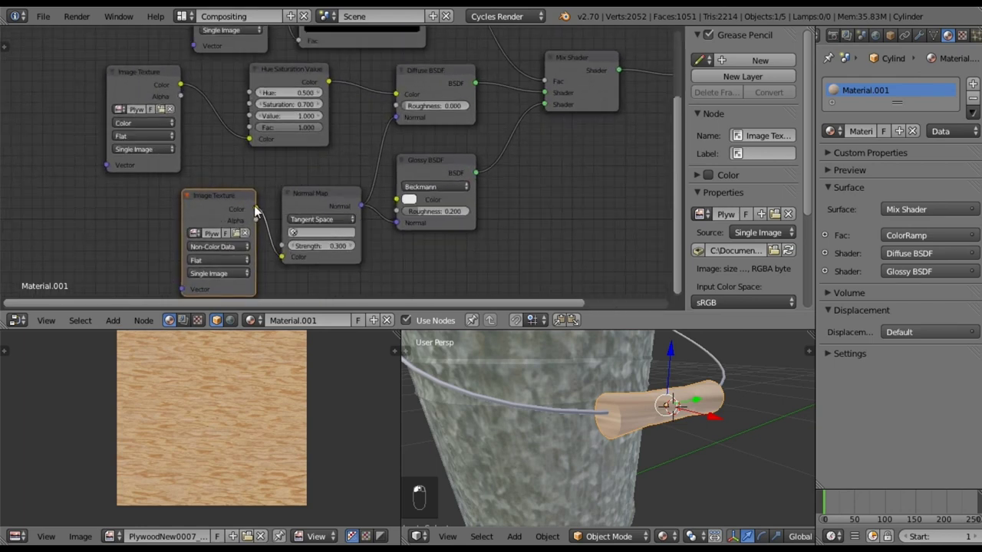
scroll(356, 132, "down", 3)
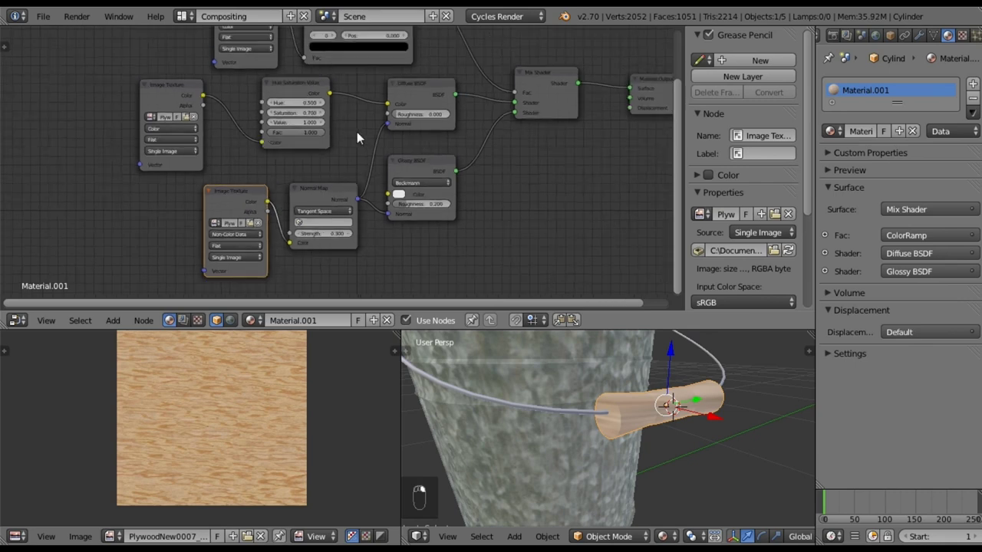
middle_click_drag(356, 136, 347, 161)
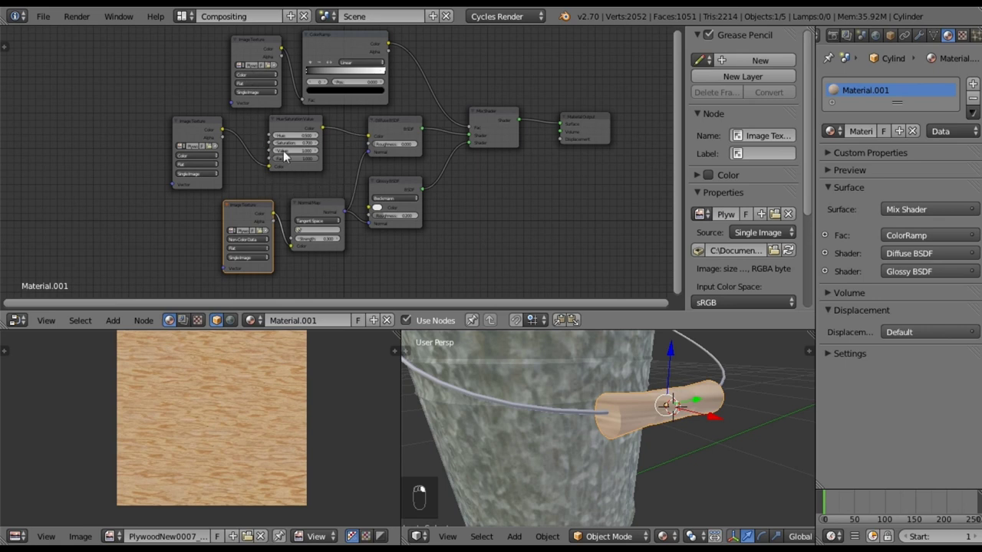
middle_click_drag(343, 146, 341, 156)
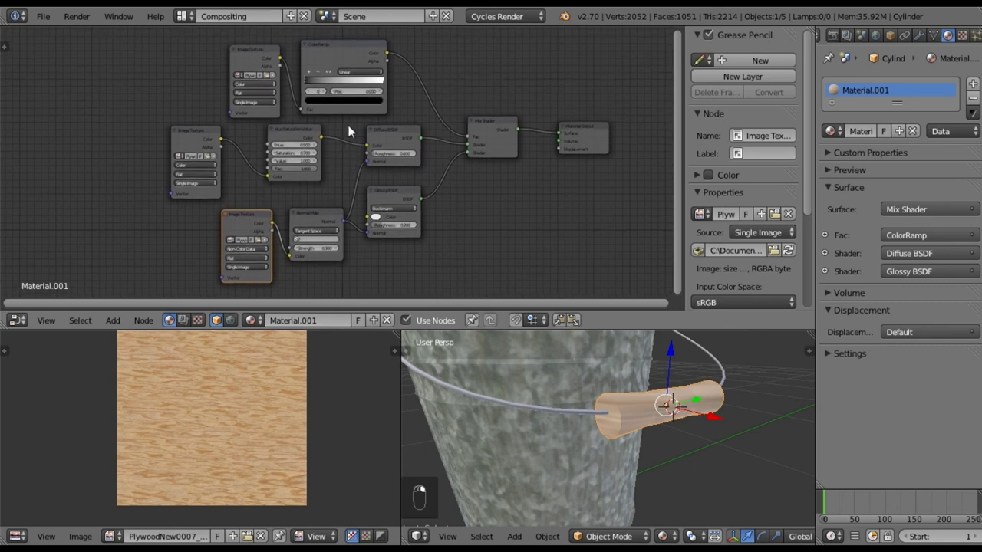
middle_click_drag(345, 128, 344, 136)
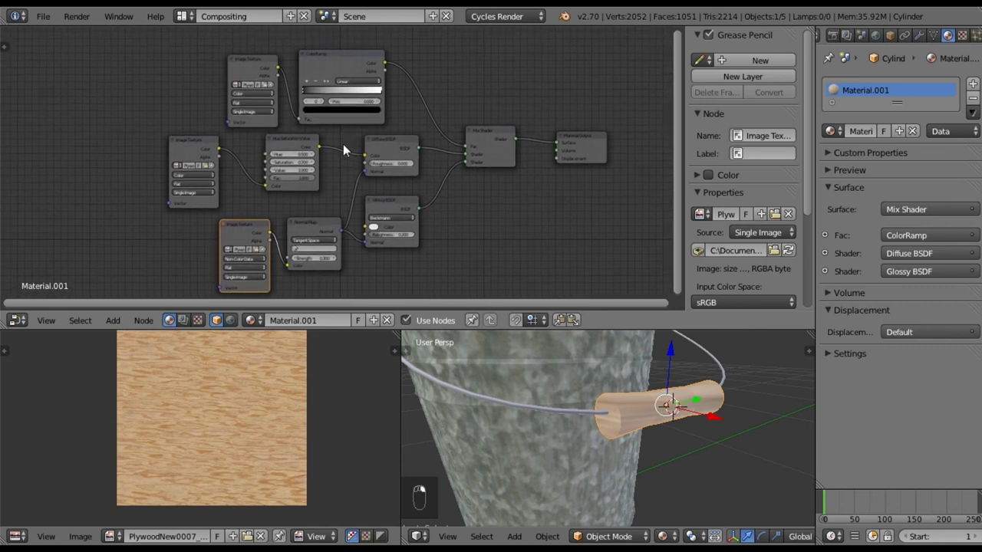
scroll(343, 145, "up", 2)
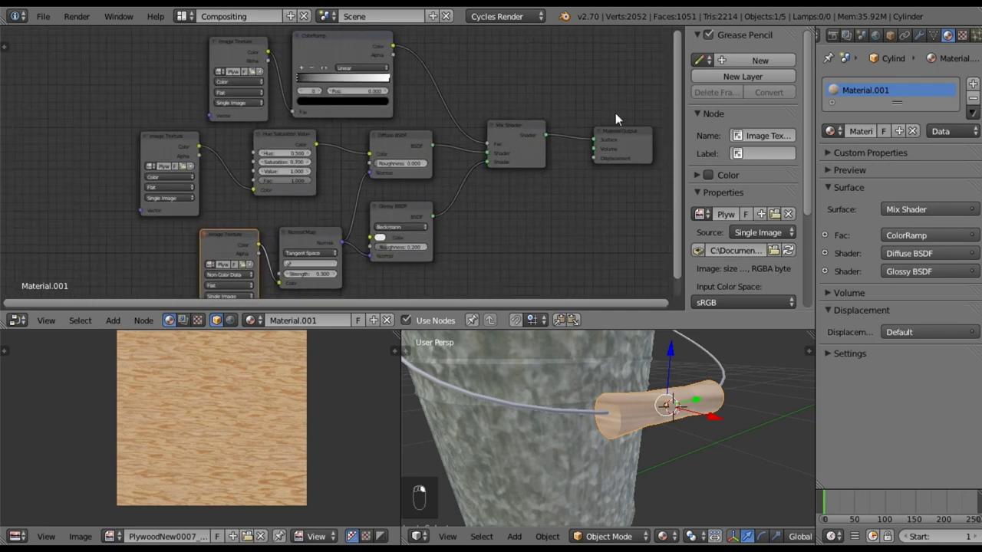
- Move the Material Output node closer to the Mix Shader and select the Hue Saturation Value node
left_click_drag(623, 128, 604, 123)
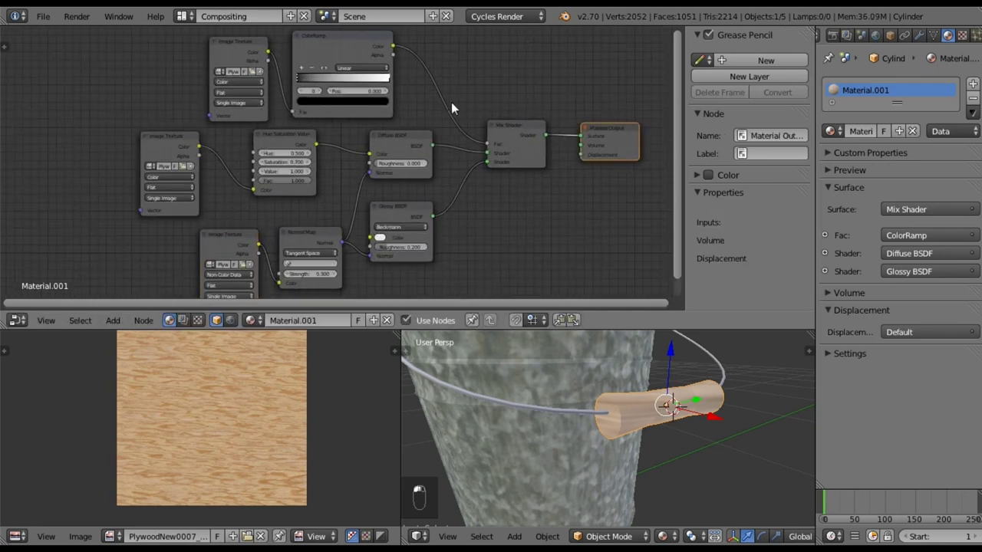
scroll(458, 92, "down", 2)
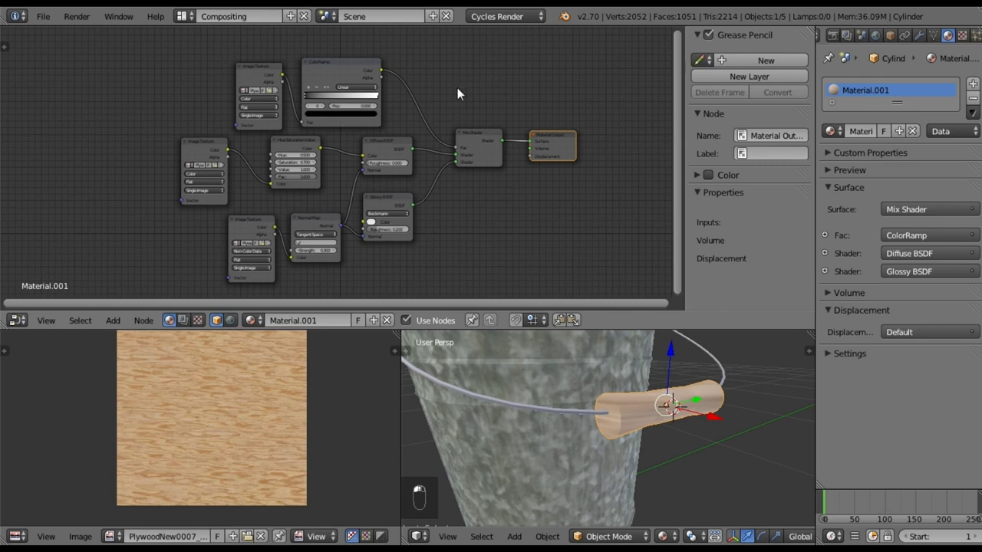
scroll(319, 146, "up", 1)
left_click(305, 152)
scroll(323, 152, "up", 1)
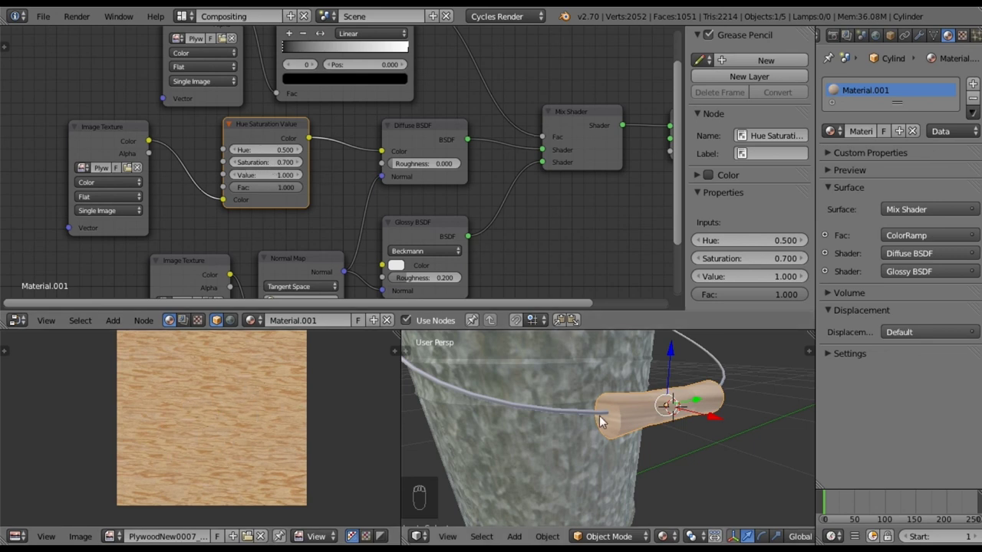
scroll(345, 168, "down", 4)
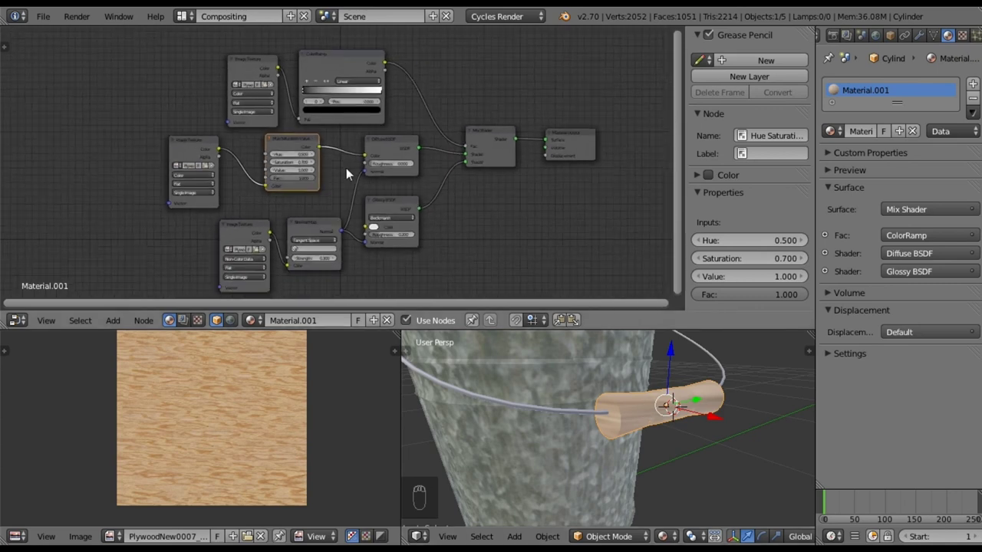
- Switch to the Default screen layout and open the bucket body in Edit Mode, seen from the side
left_click(185, 17)
left_click(201, 82)
middle_click_drag(507, 241, 596, 180)
middle_click_drag(610, 202, 575, 188)
middle_click_drag(553, 233, 531, 240)
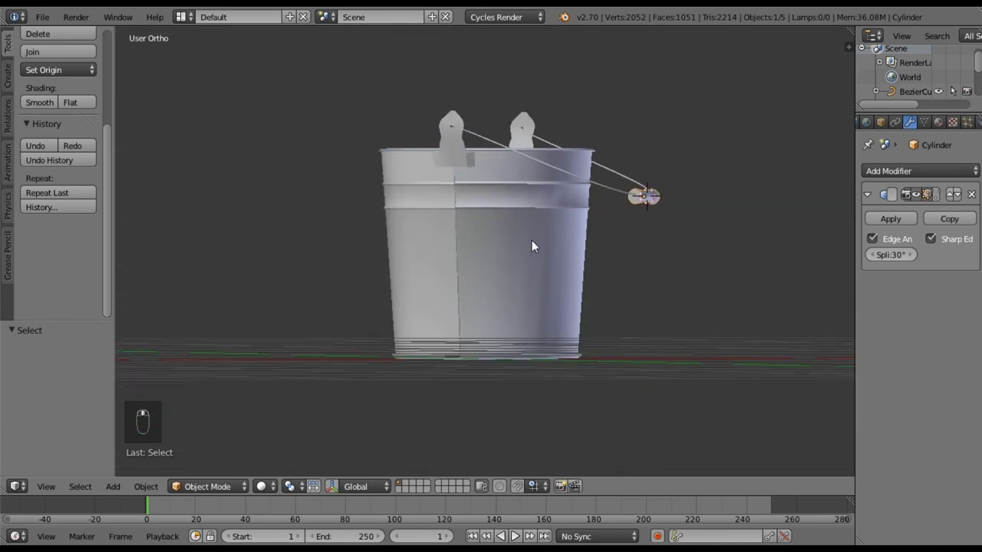
middle_click_drag(549, 273, 555, 274)
key("Tab")
key("Tab")
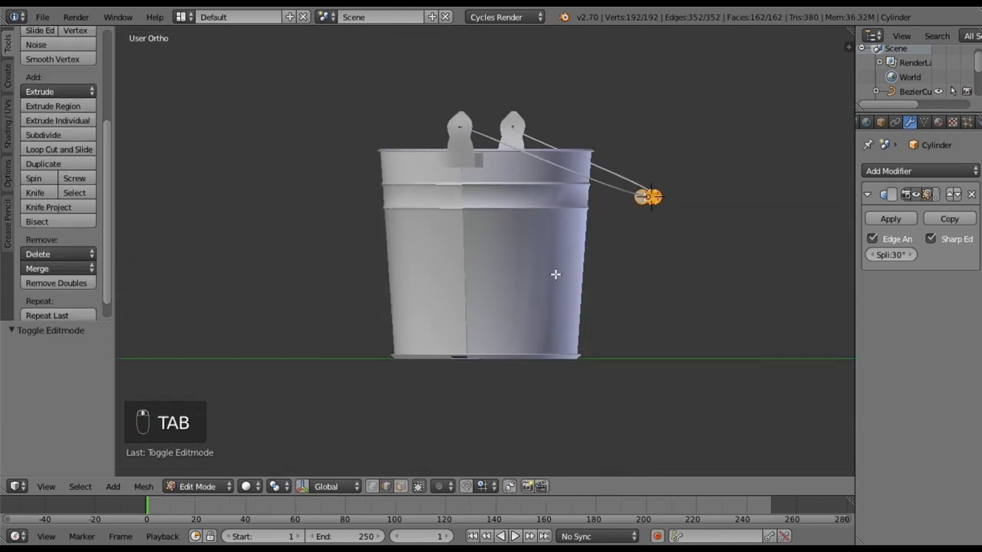
right_click(545, 266)
key("Tab")
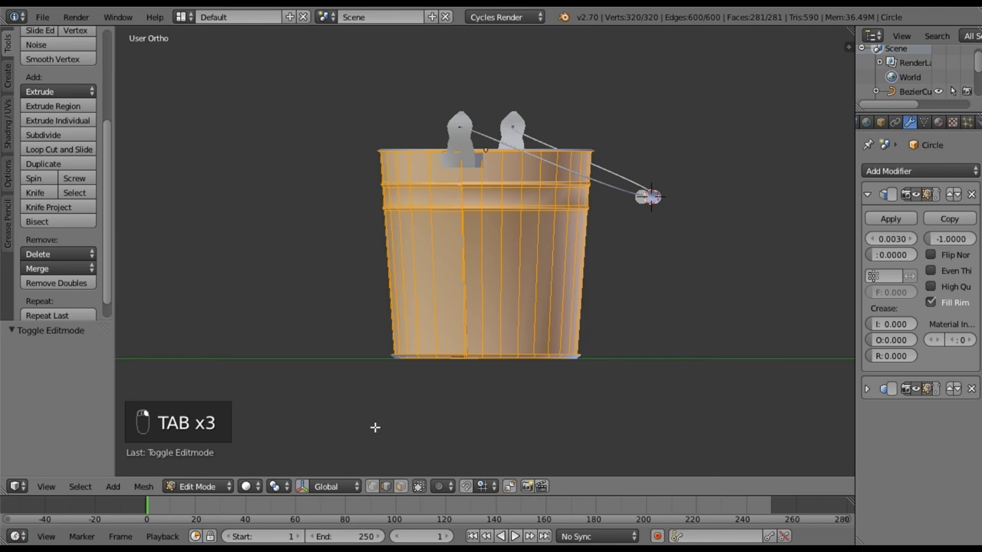
- Box-select the bucket's bottom vertices in wireframe, scale them to 0.974, and return to solid-shaded Object Mode
key("a")
key("a")
key("a")
key("a")
key("z")
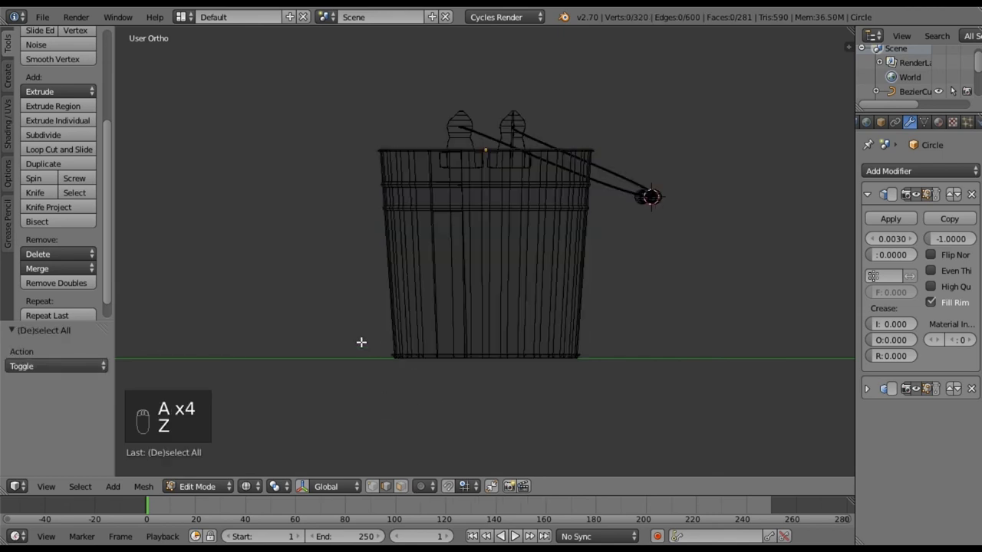
key("b")
left_click_drag(361, 327, 621, 386)
key("s")
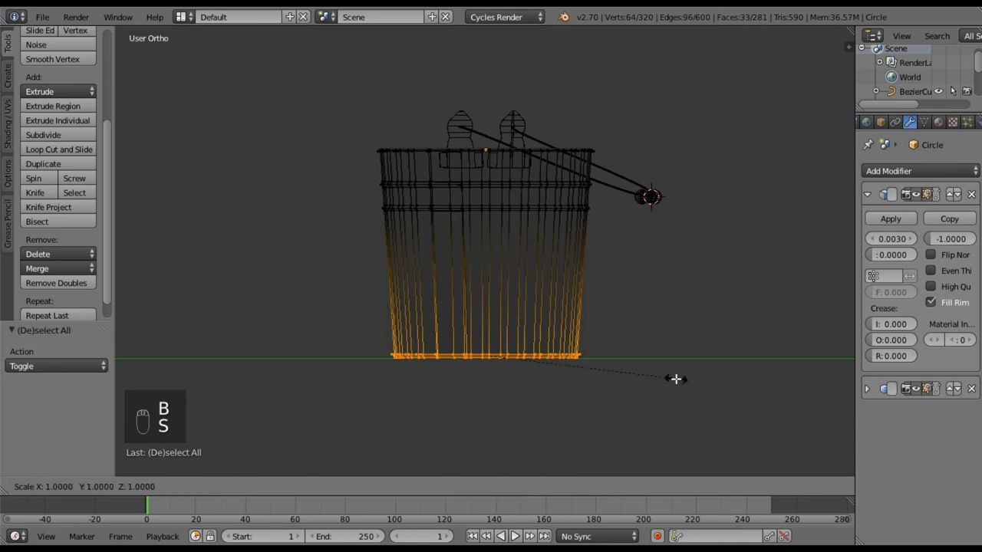
left_click(673, 379)
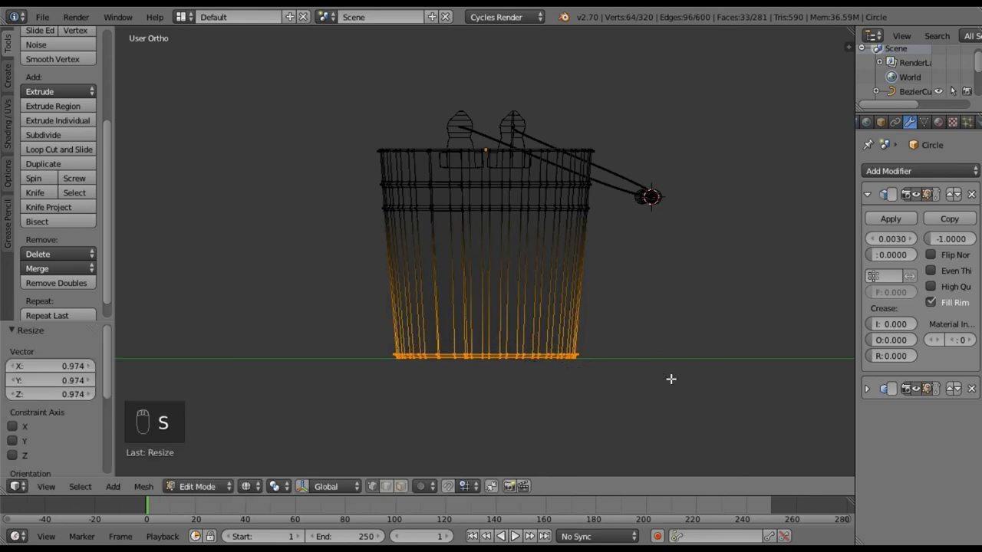
key("Tab")
key("z")
middle_click_drag(611, 311, 555, 339)
- Enable Lock Camera to View in the camera view and frame the bucket closely inside the camera border
key("KP_0")
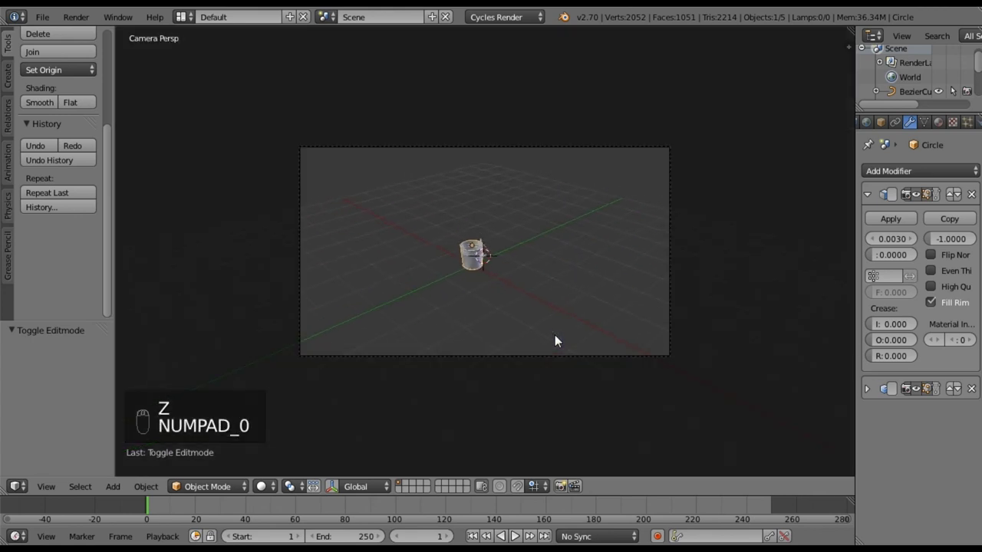
left_click_drag(846, 44, 719, 300)
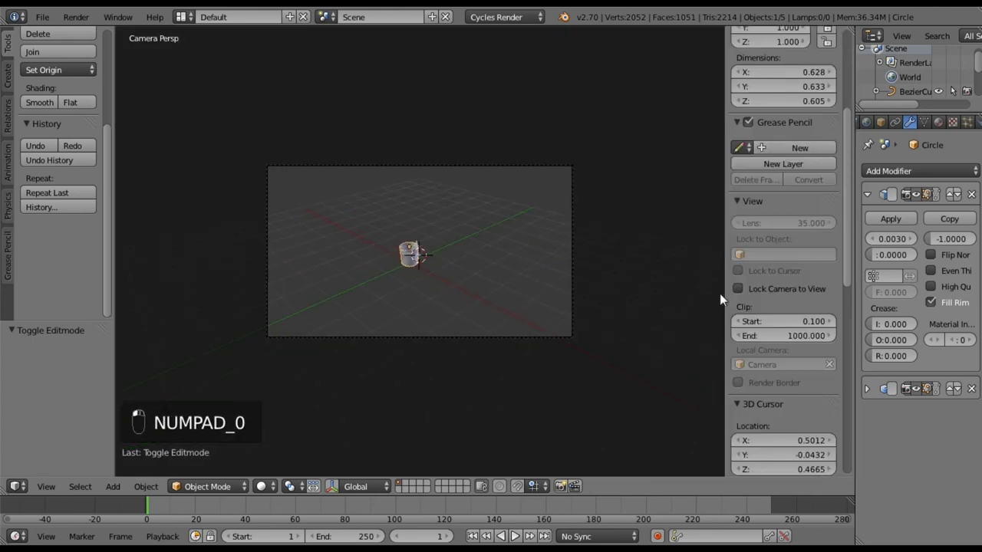
left_click(737, 289)
scroll(500, 285, "up", 5)
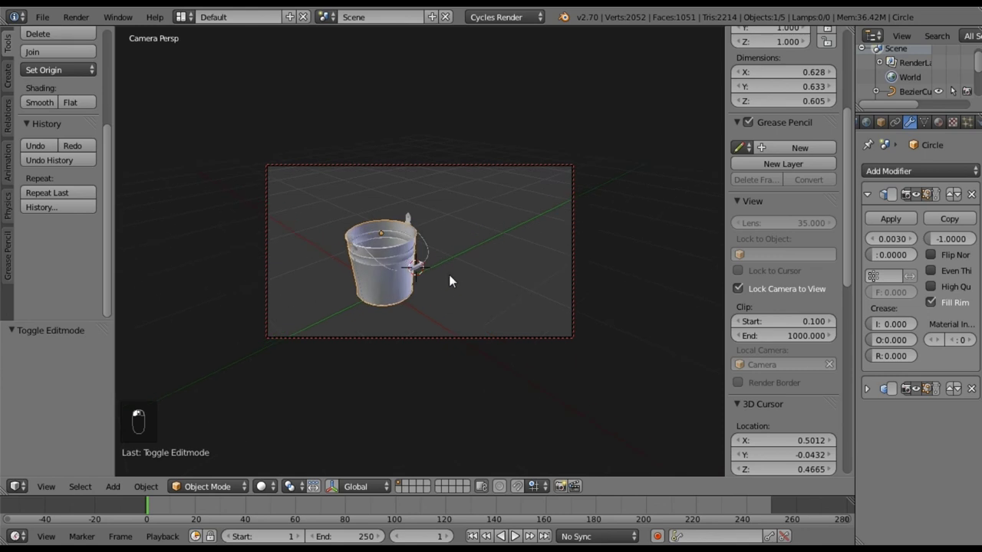
middle_click_drag(481, 287, 479, 257)
scroll(486, 281, "up", 2)
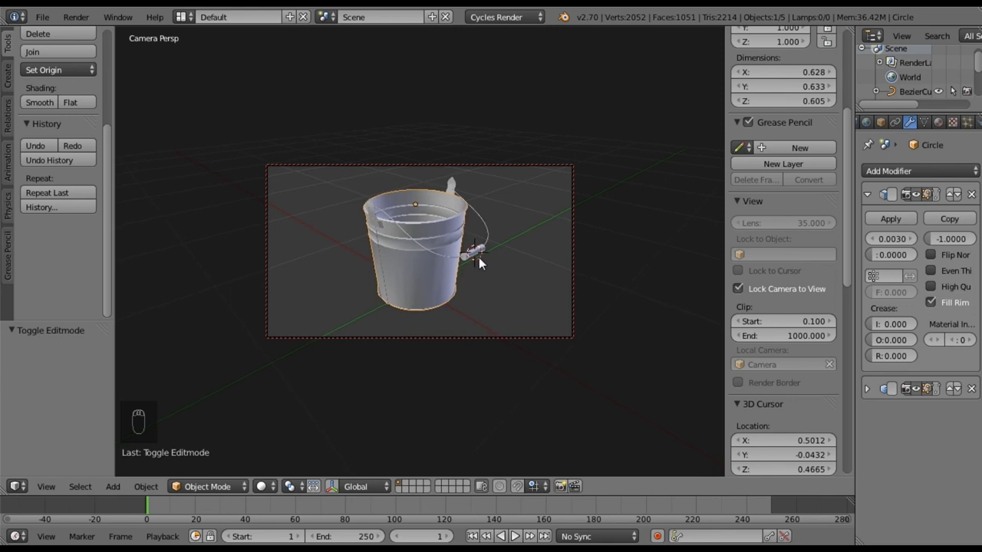
key("n")
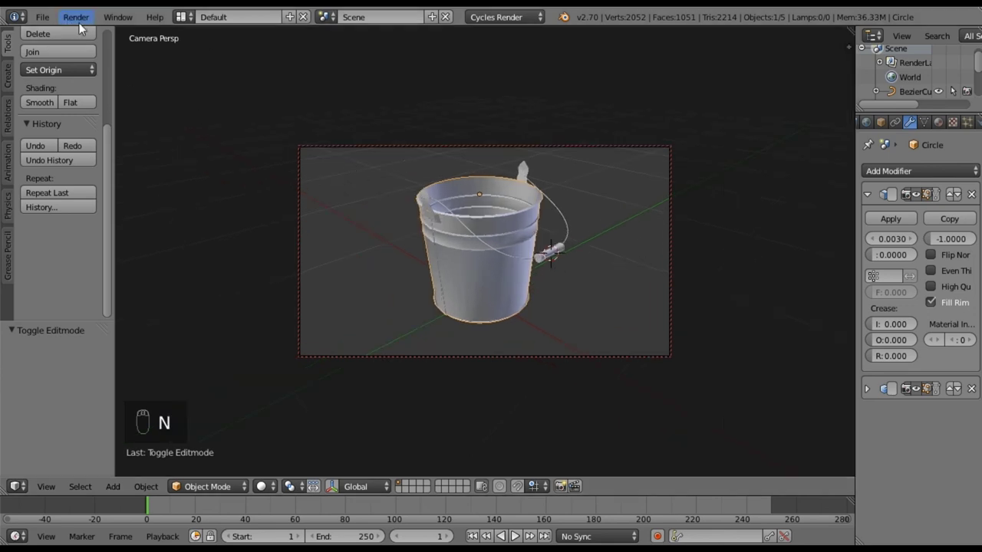
- Set the Cycles render samples to 50 in the scene's Sampling settings
scroll(893, 124, "up", 3)
left_click(892, 123)
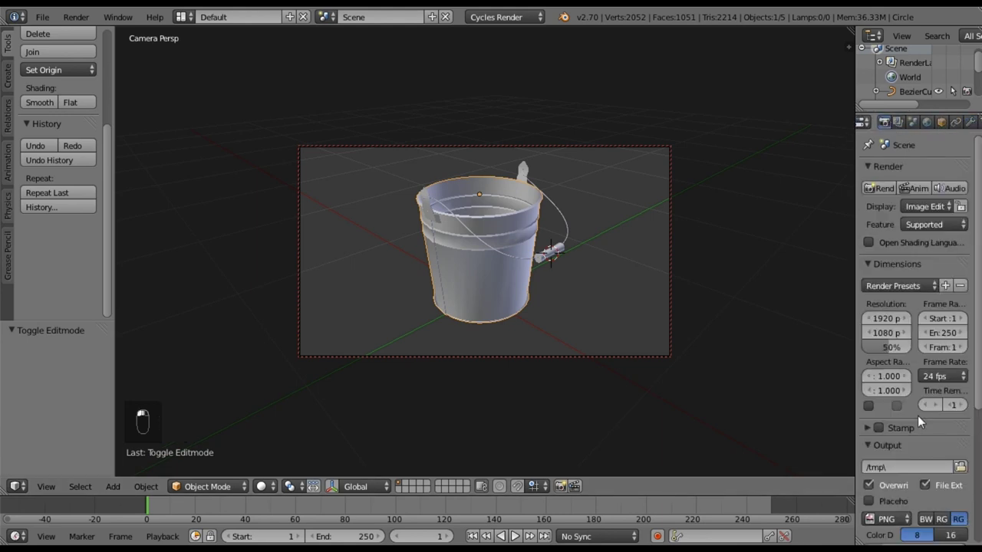
scroll(880, 381, "down", 8)
left_click(881, 374)
left_click(951, 446)
type("50")
key("Return")
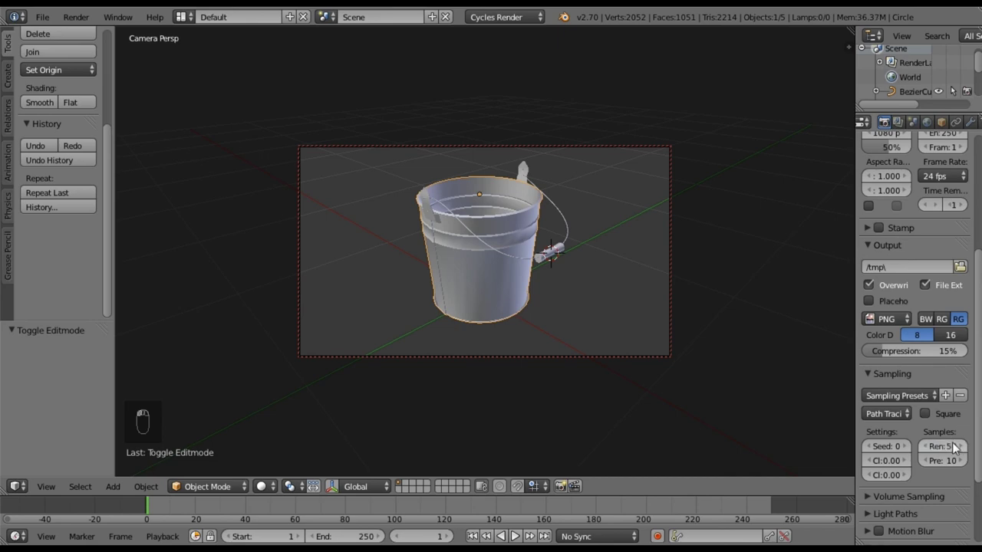
- Render a test image of the bucket from the camera and return to the 3D view
left_click(76, 16)
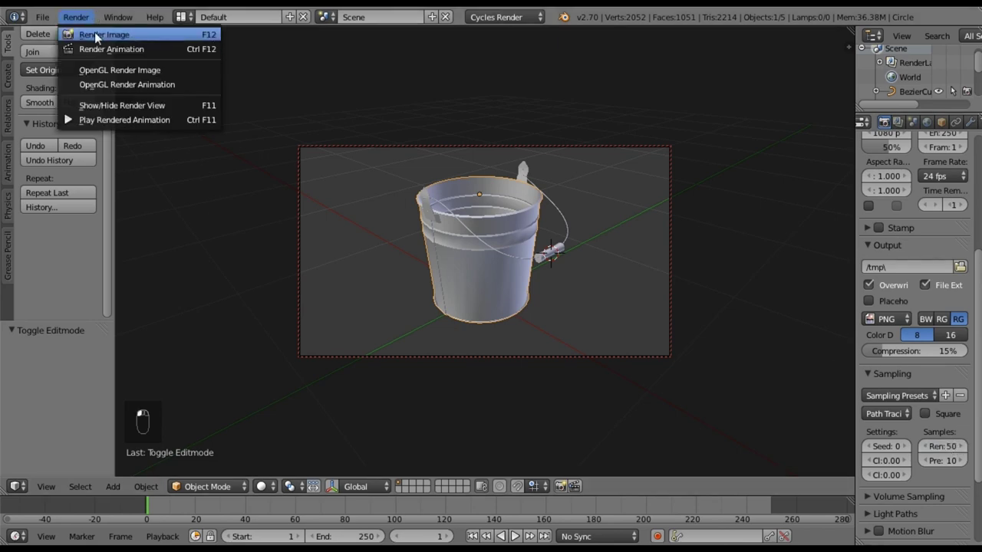
left_click(94, 34)
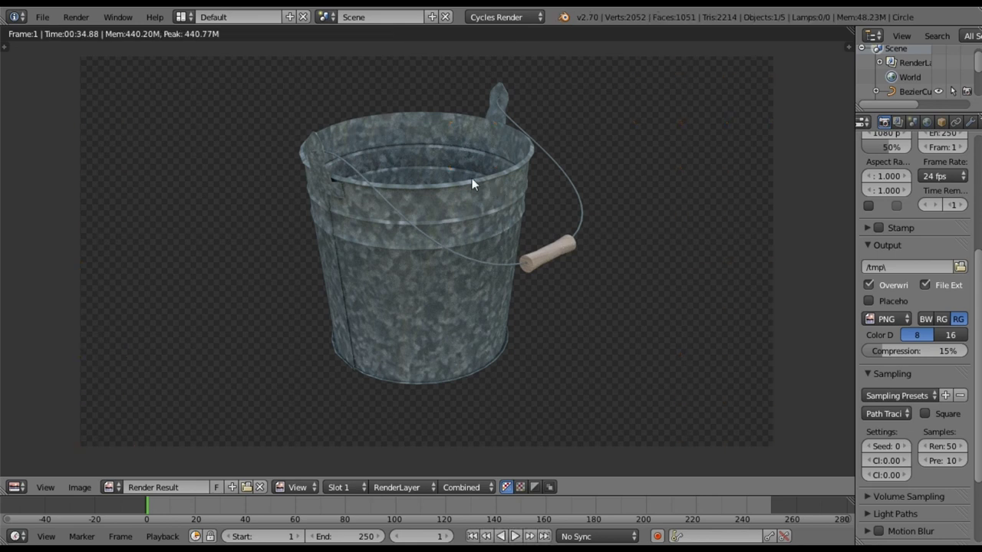
left_click(69, 17)
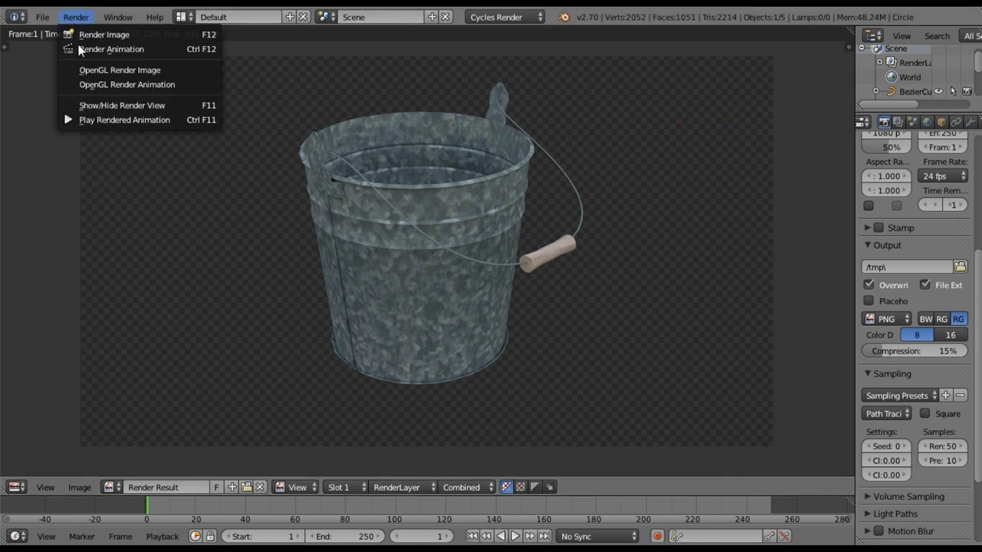
left_click(99, 109)
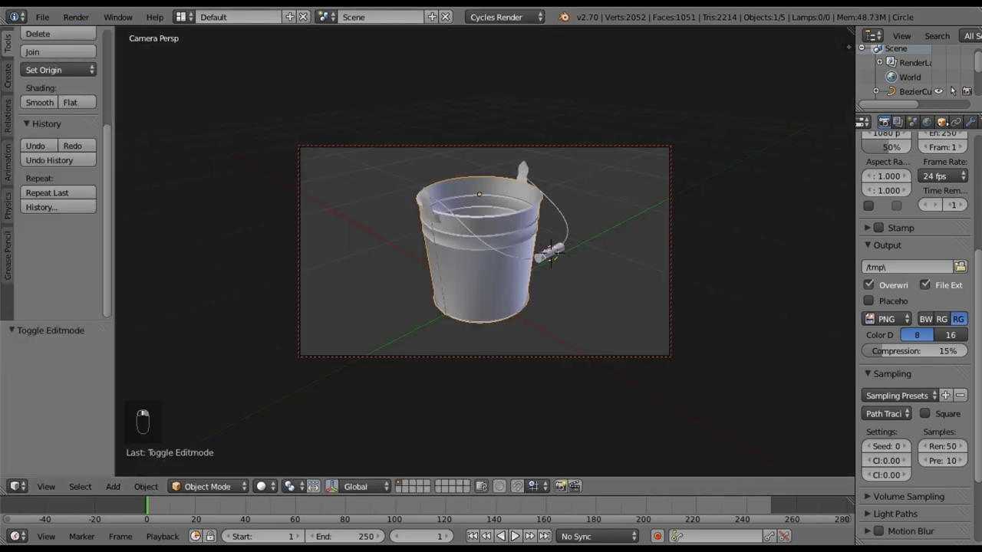
- Add a Subdivision Surface modifier to the bucket body, below its existing modifiers
scroll(951, 123, "down", 2)
left_click(951, 122)
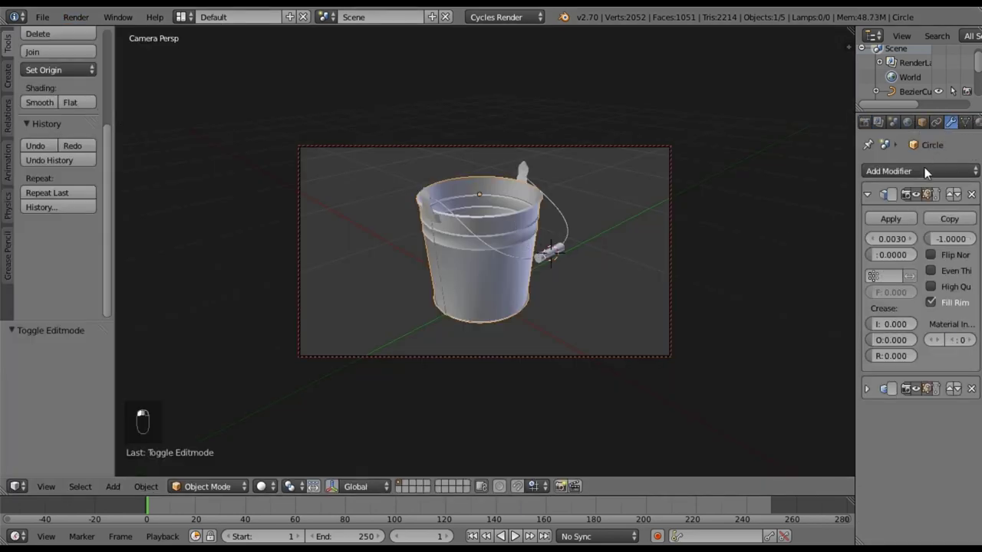
left_click(867, 193)
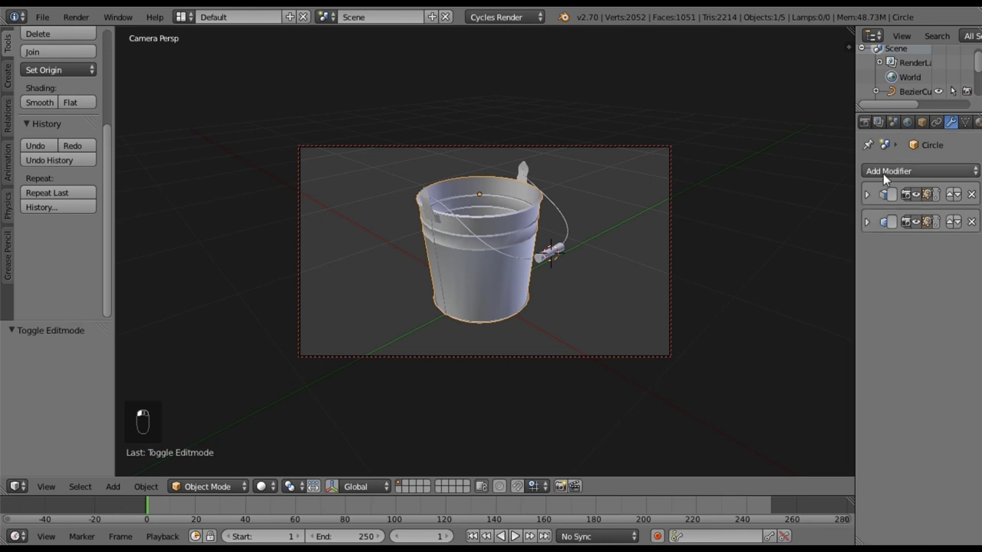
left_click(883, 172)
left_click(651, 410)
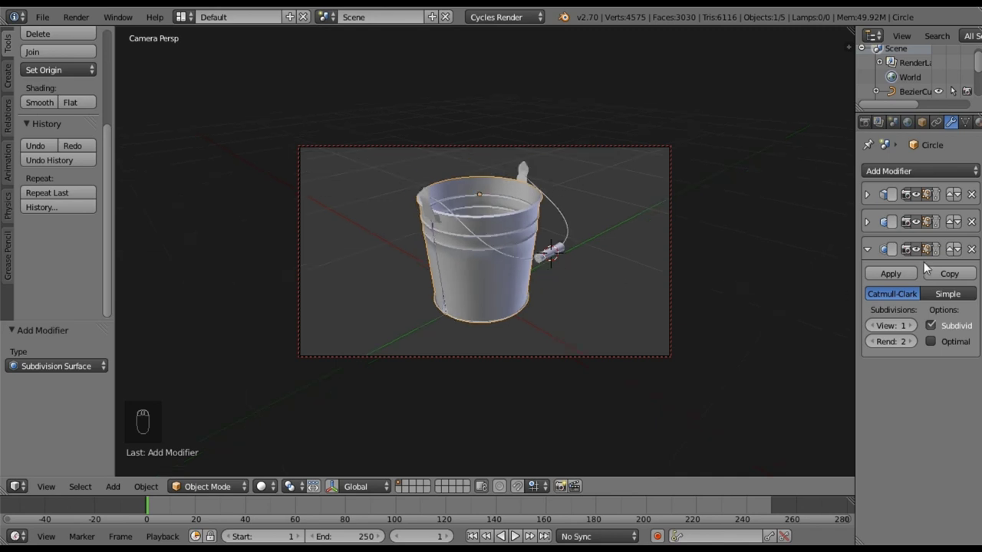
- Set the thickness of the bucket body's Solidify modifier to 0.0050
left_click(866, 194)
left_click(909, 240)
left_click(908, 240)
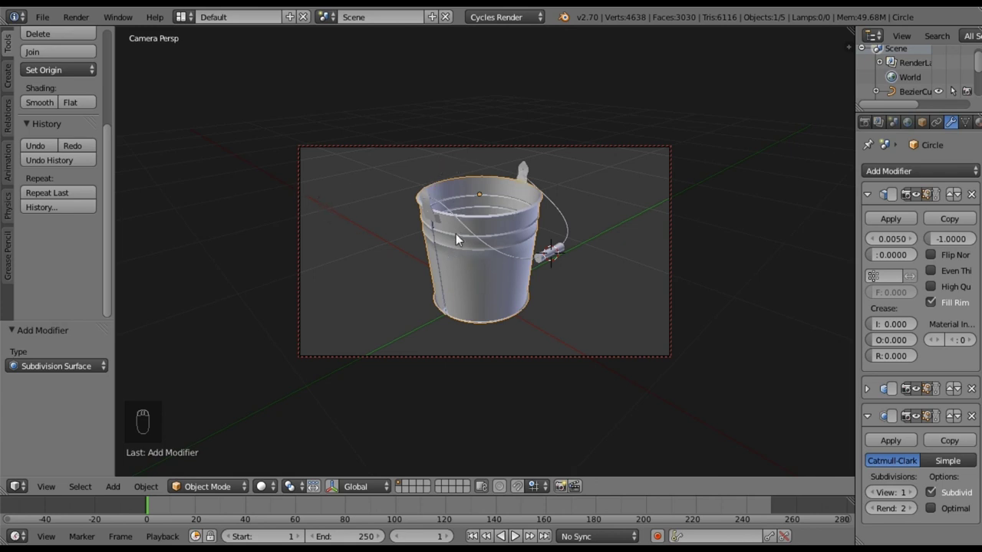
- In the Compositing layout, brighten the Metal material's ColorRamp stop at position 1.000 to a value of 0.299
left_click(182, 17)
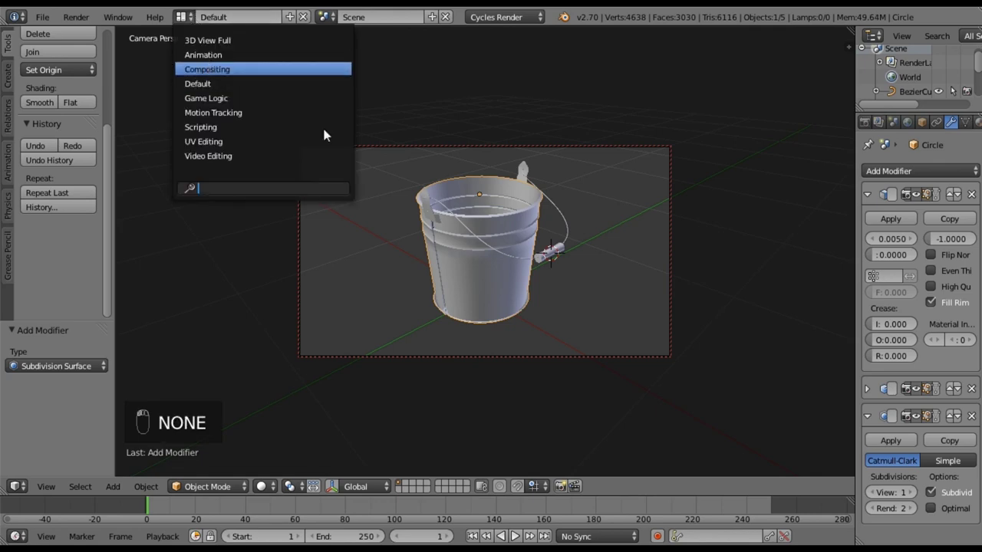
key("Return")
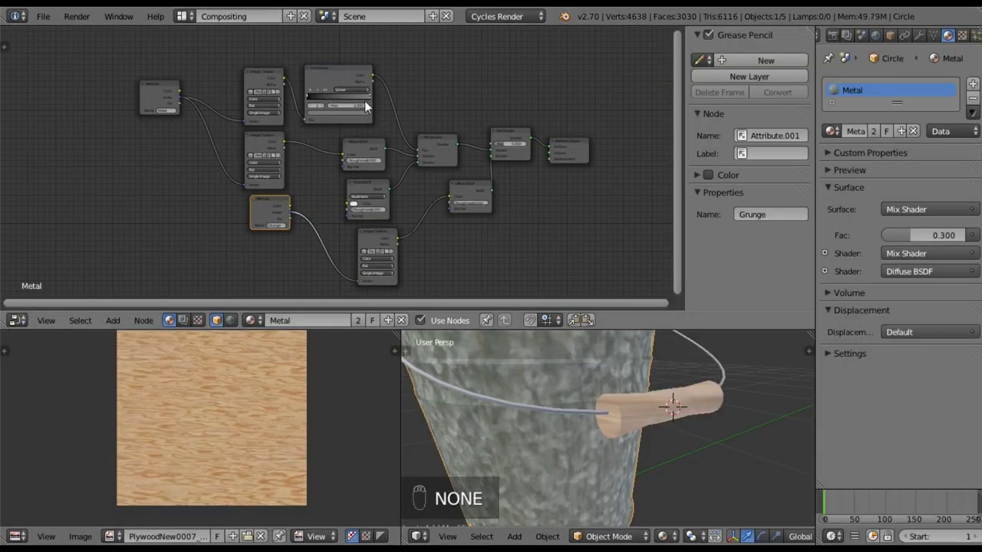
scroll(372, 116, "up", 2)
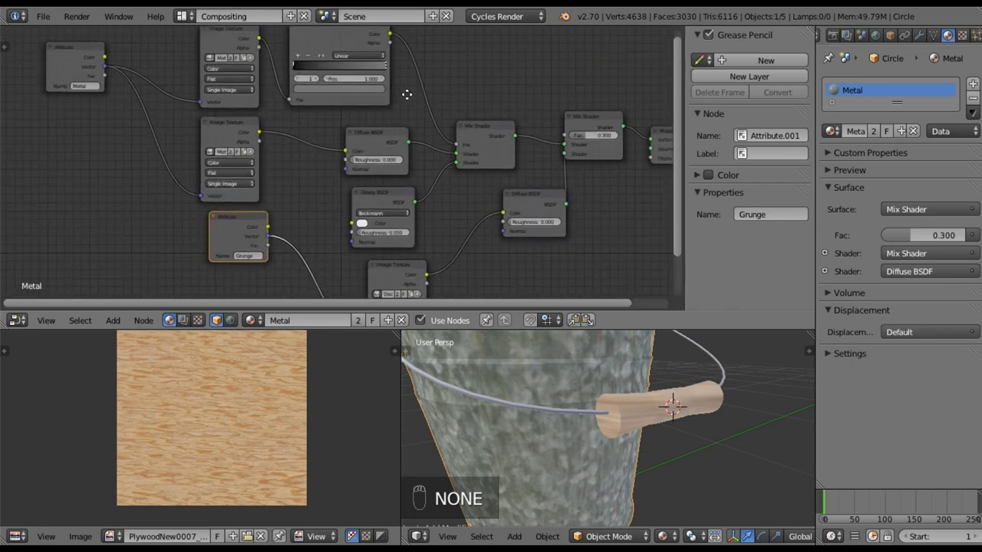
scroll(405, 86, "up", 1)
scroll(416, 143, "up", 2)
left_click(400, 144)
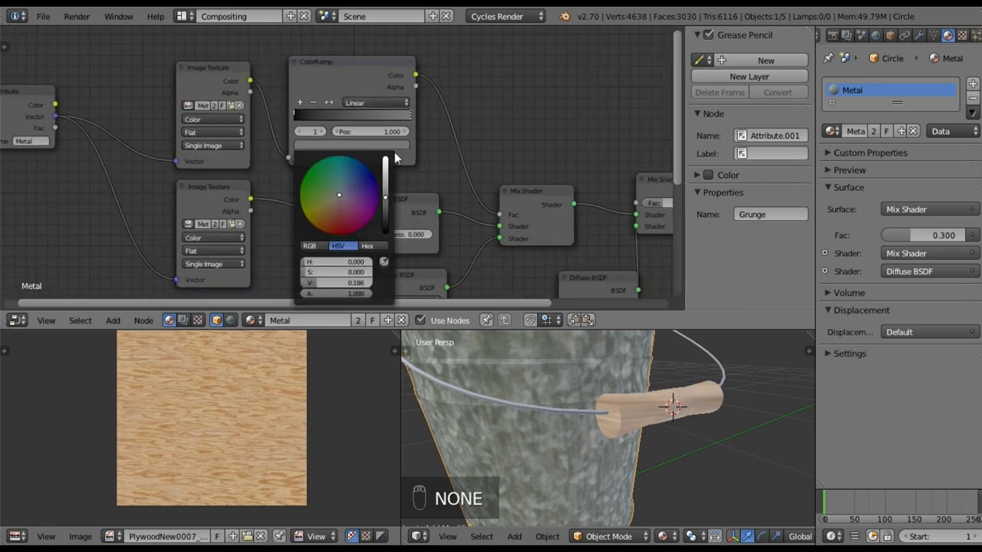
left_click_drag(386, 203, 407, 170)
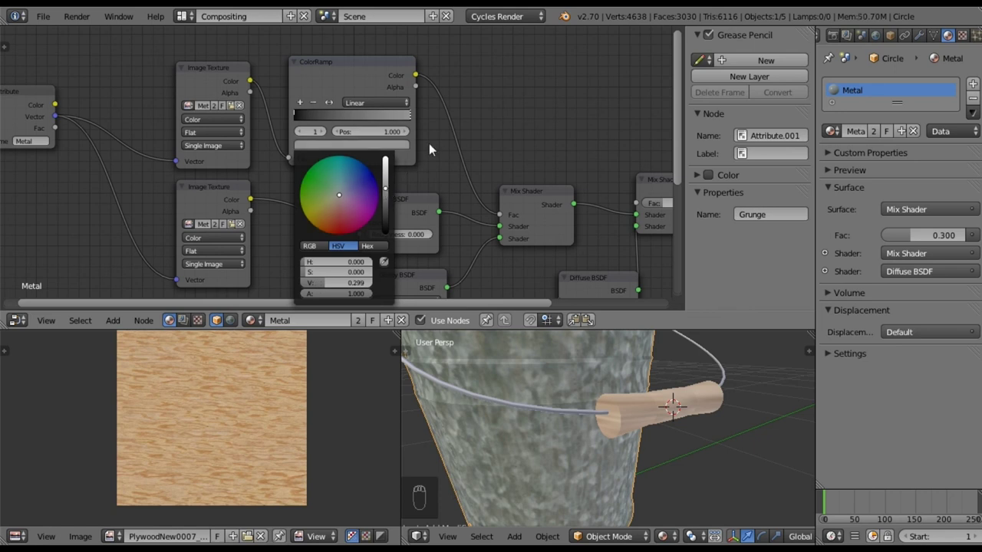
scroll(442, 149, "down", 2)
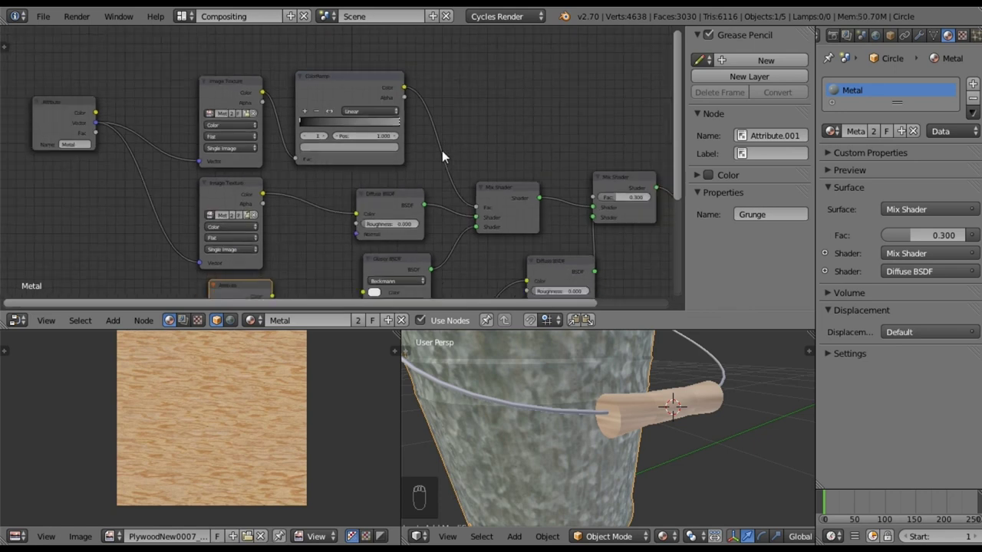
scroll(437, 149, "down", 1)
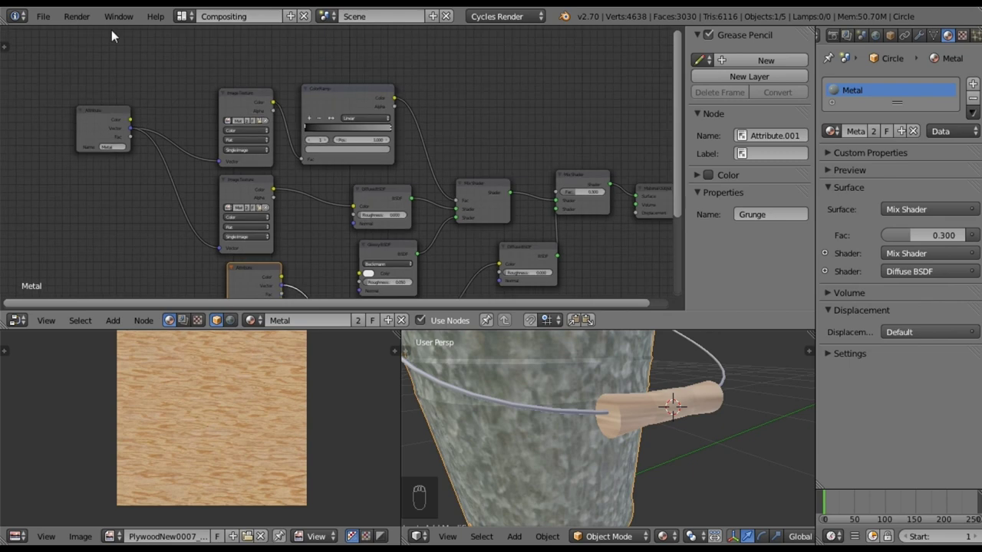
- Switch back to the Default screen layout, render the bucket again and examine the rendered metal surface
left_click(184, 16)
left_click(201, 83)
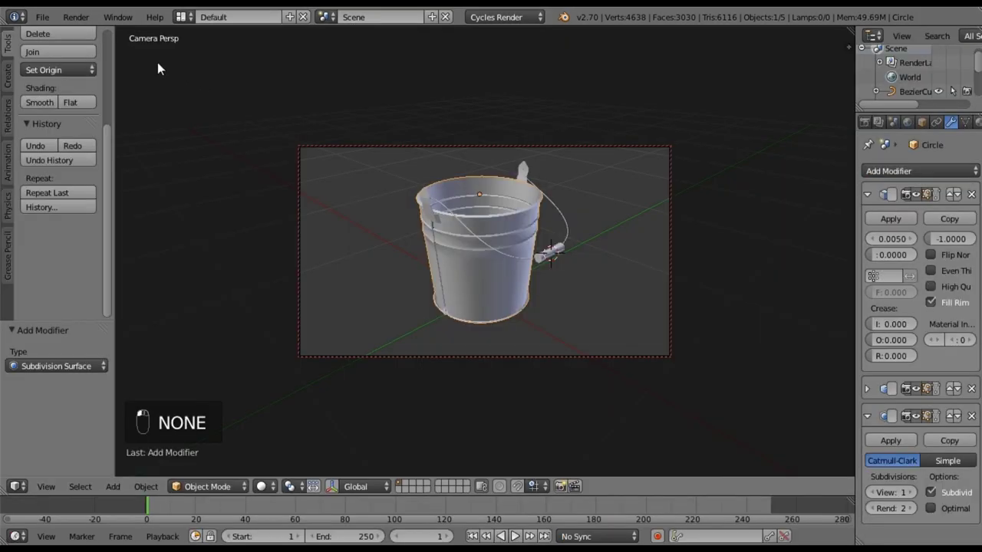
left_click(76, 17)
left_click(95, 35)
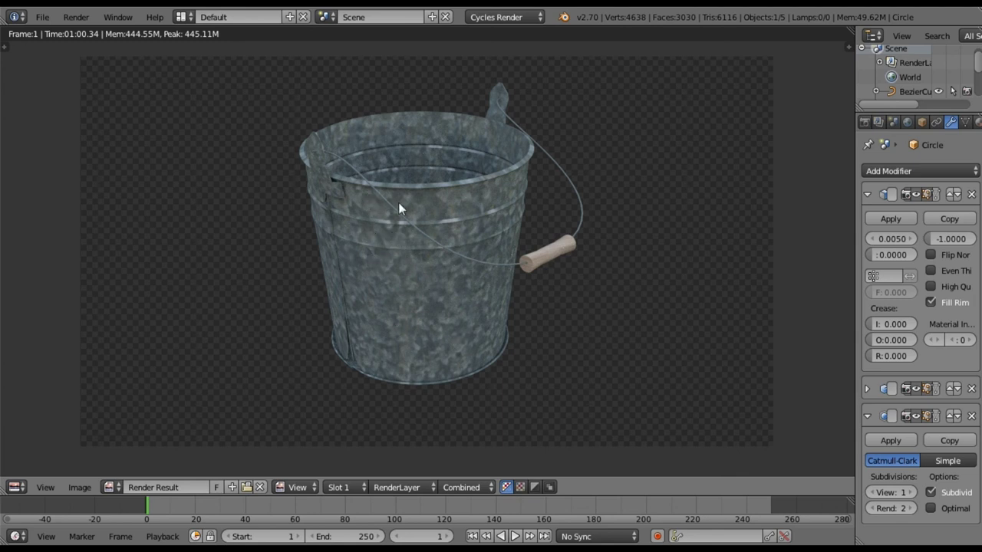
scroll(460, 251, "down", 4)
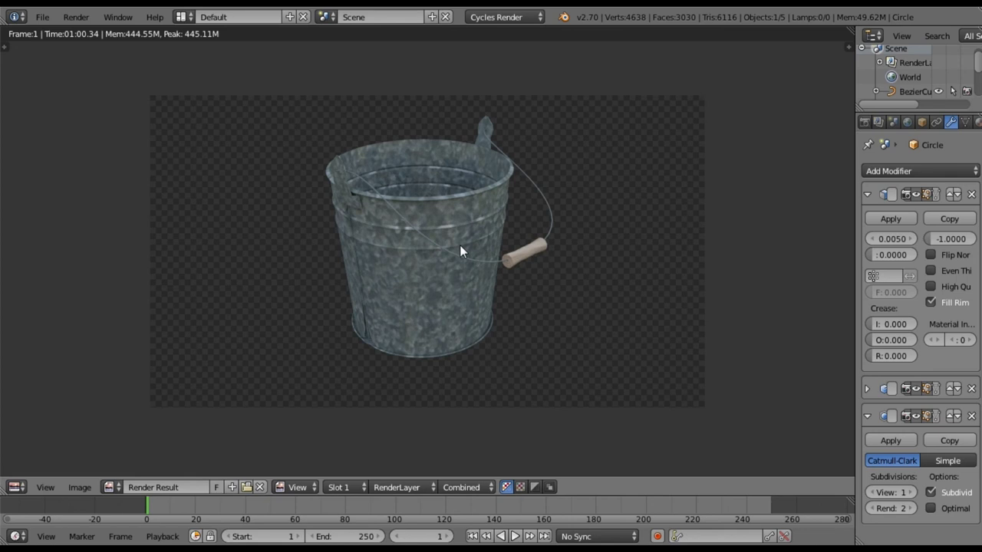
scroll(460, 250, "up", 2)
scroll(460, 250, "up", 2)
scroll(460, 250, "down", 1)
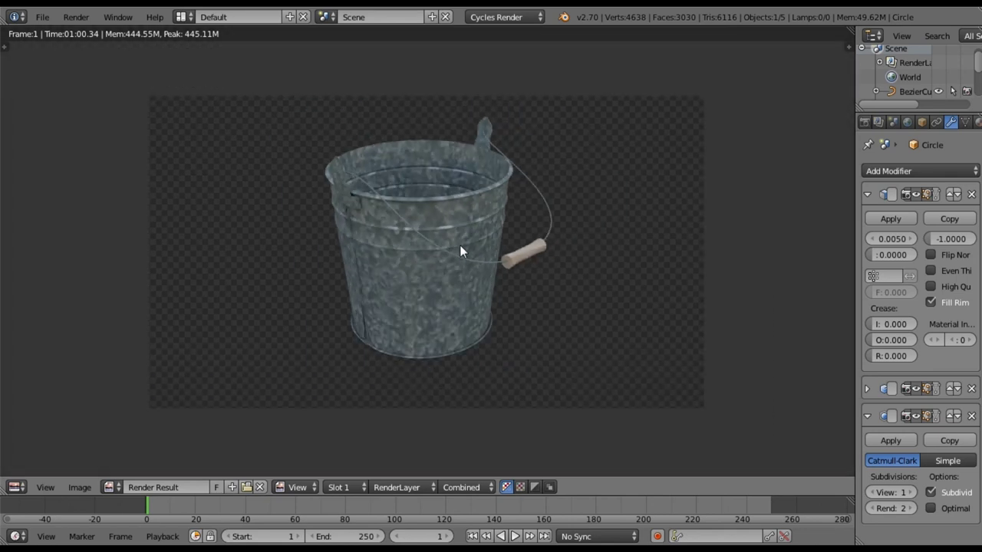
scroll(460, 250, "down", 1)
scroll(460, 247, "up", 2)
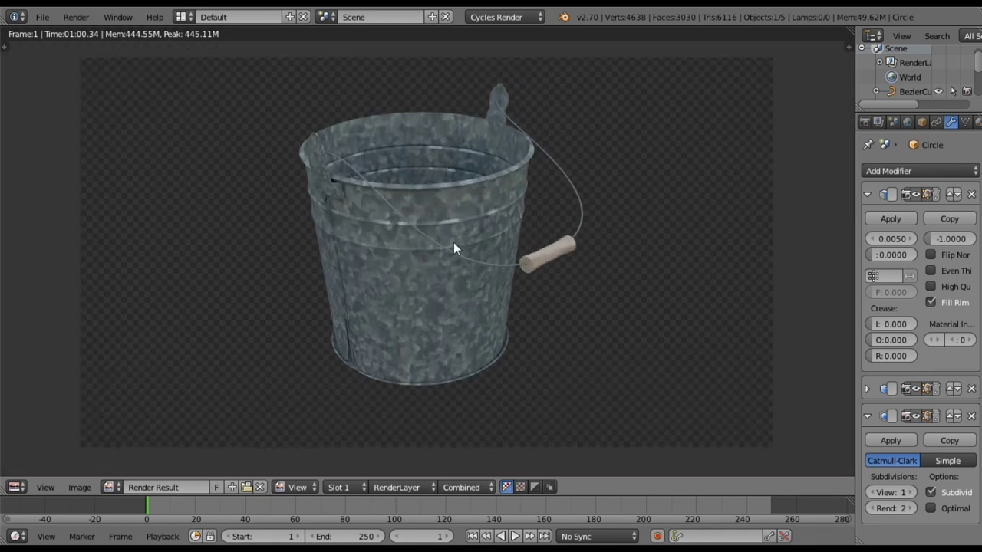